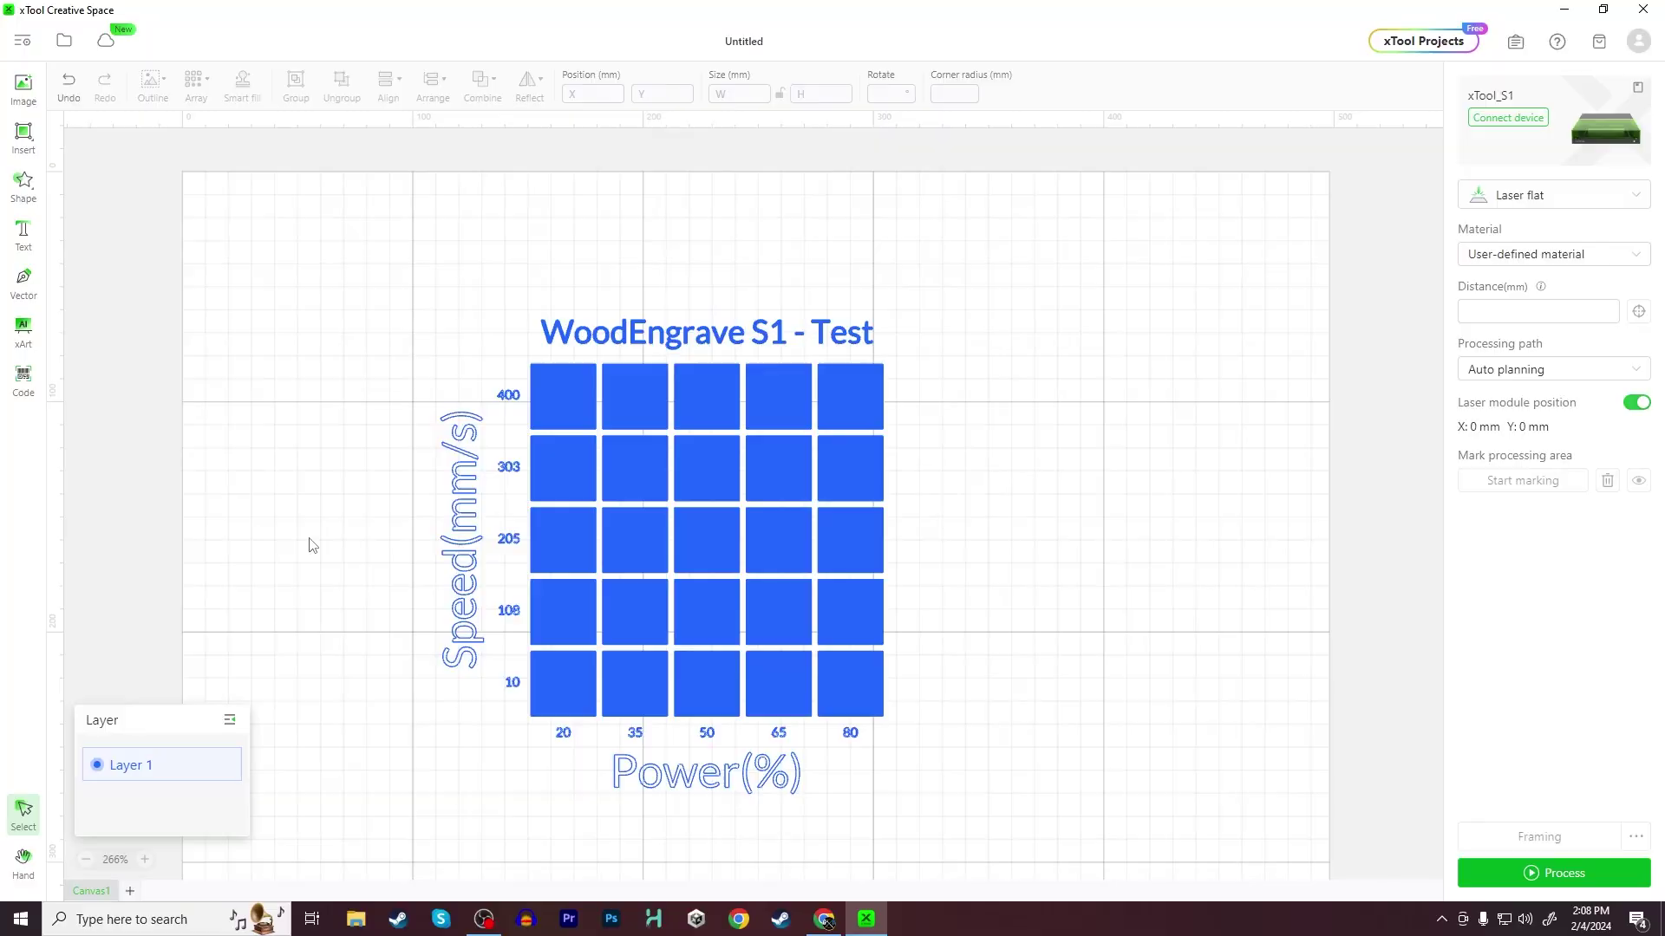
# Select the Speed(mm/s) and Power(%) labels and weld the Power(%) text into a vector.
pyautogui.click(459, 530)
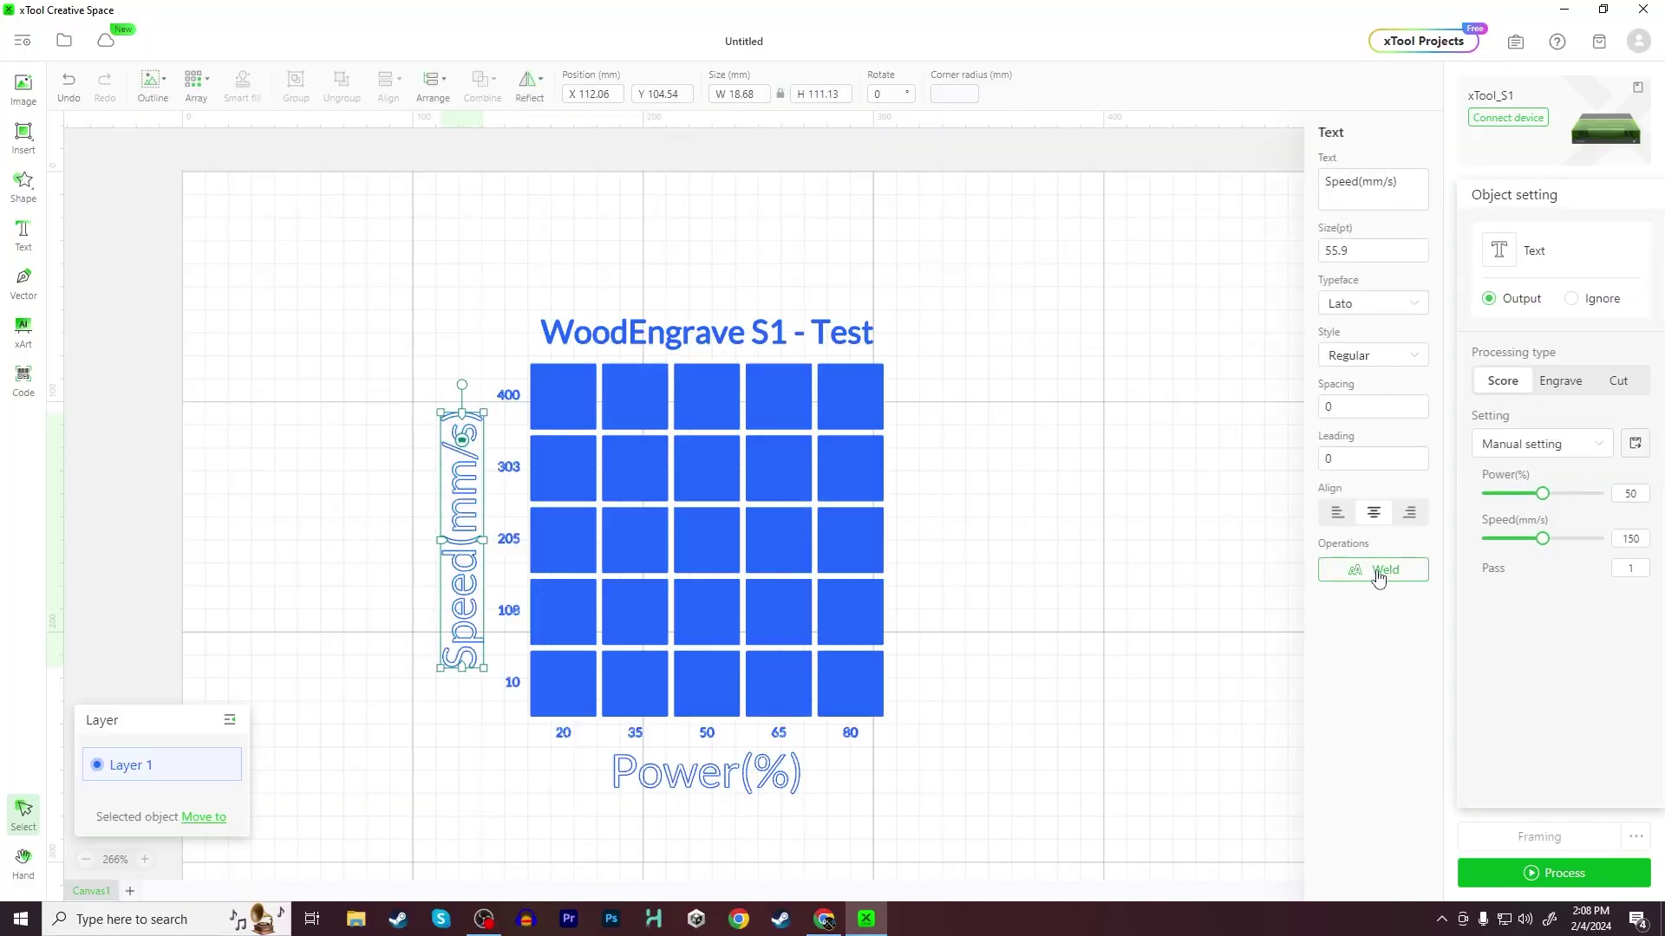
pyautogui.click(713, 763)
pyautogui.click(1385, 570)
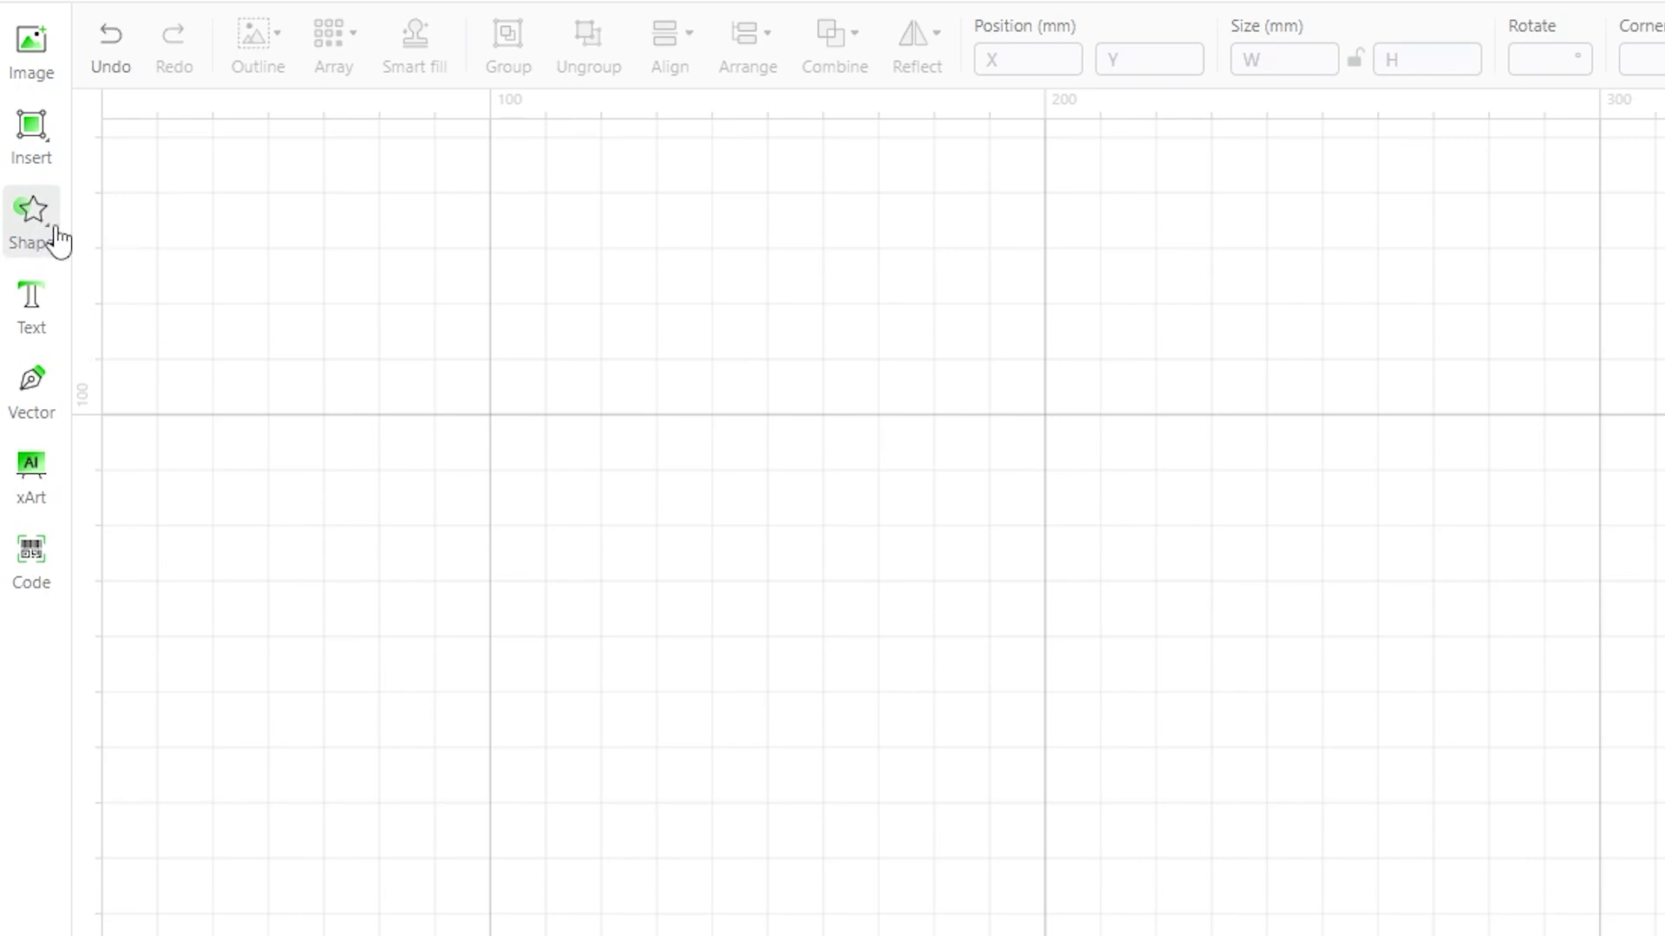
# Draw a square with the Rectangle tool and size it to 21.88 × 21.88 mm.
pyautogui.click(17, 139)
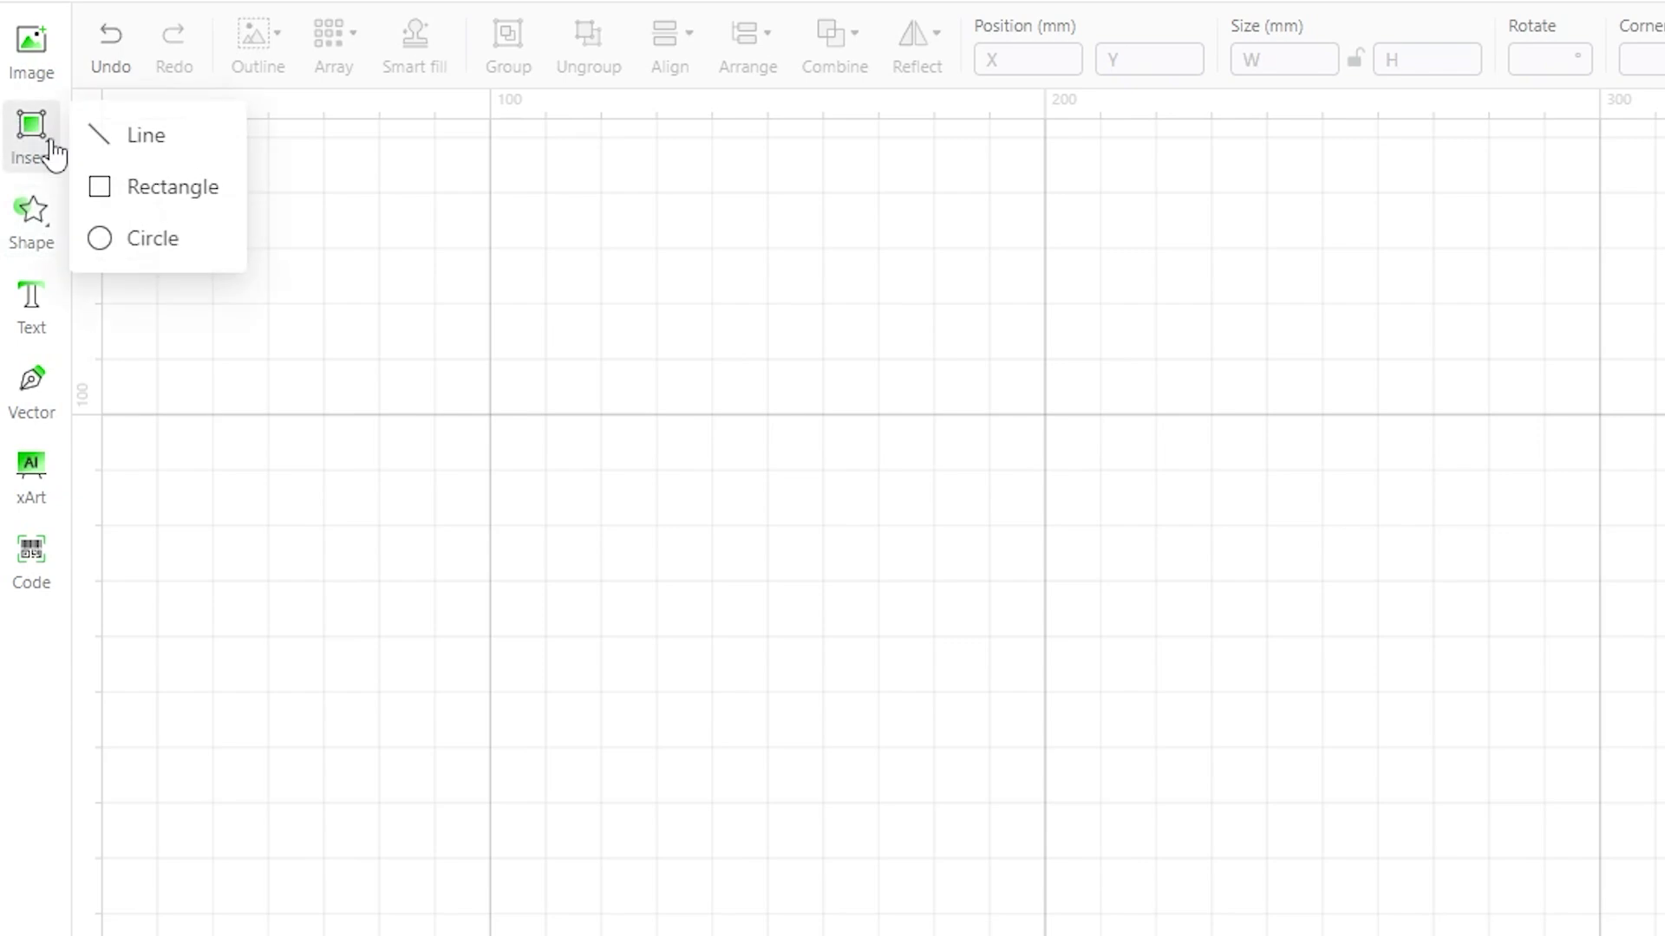
pyautogui.click(164, 201)
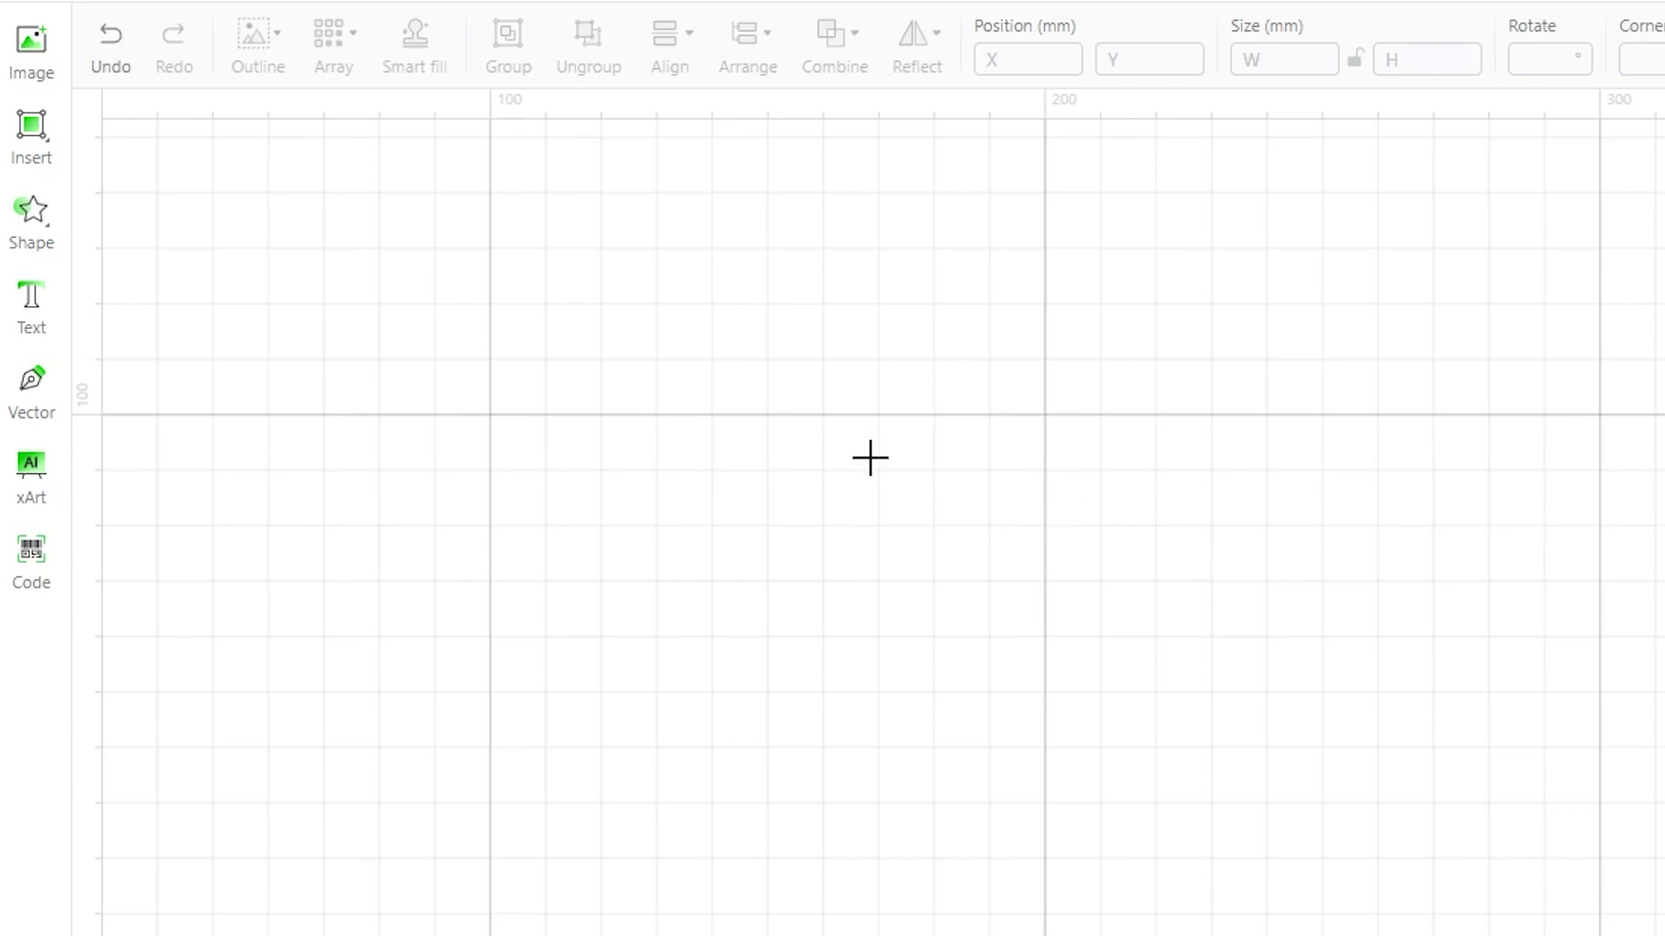
pyautogui.moveTo(870, 457)
pyautogui.mouseDown()
pyautogui.moveTo(988, 572)
pyautogui.moveTo(1051, 665)
pyautogui.moveTo(933, 554)
pyautogui.moveTo(988, 650)
pyautogui.mouseUp()
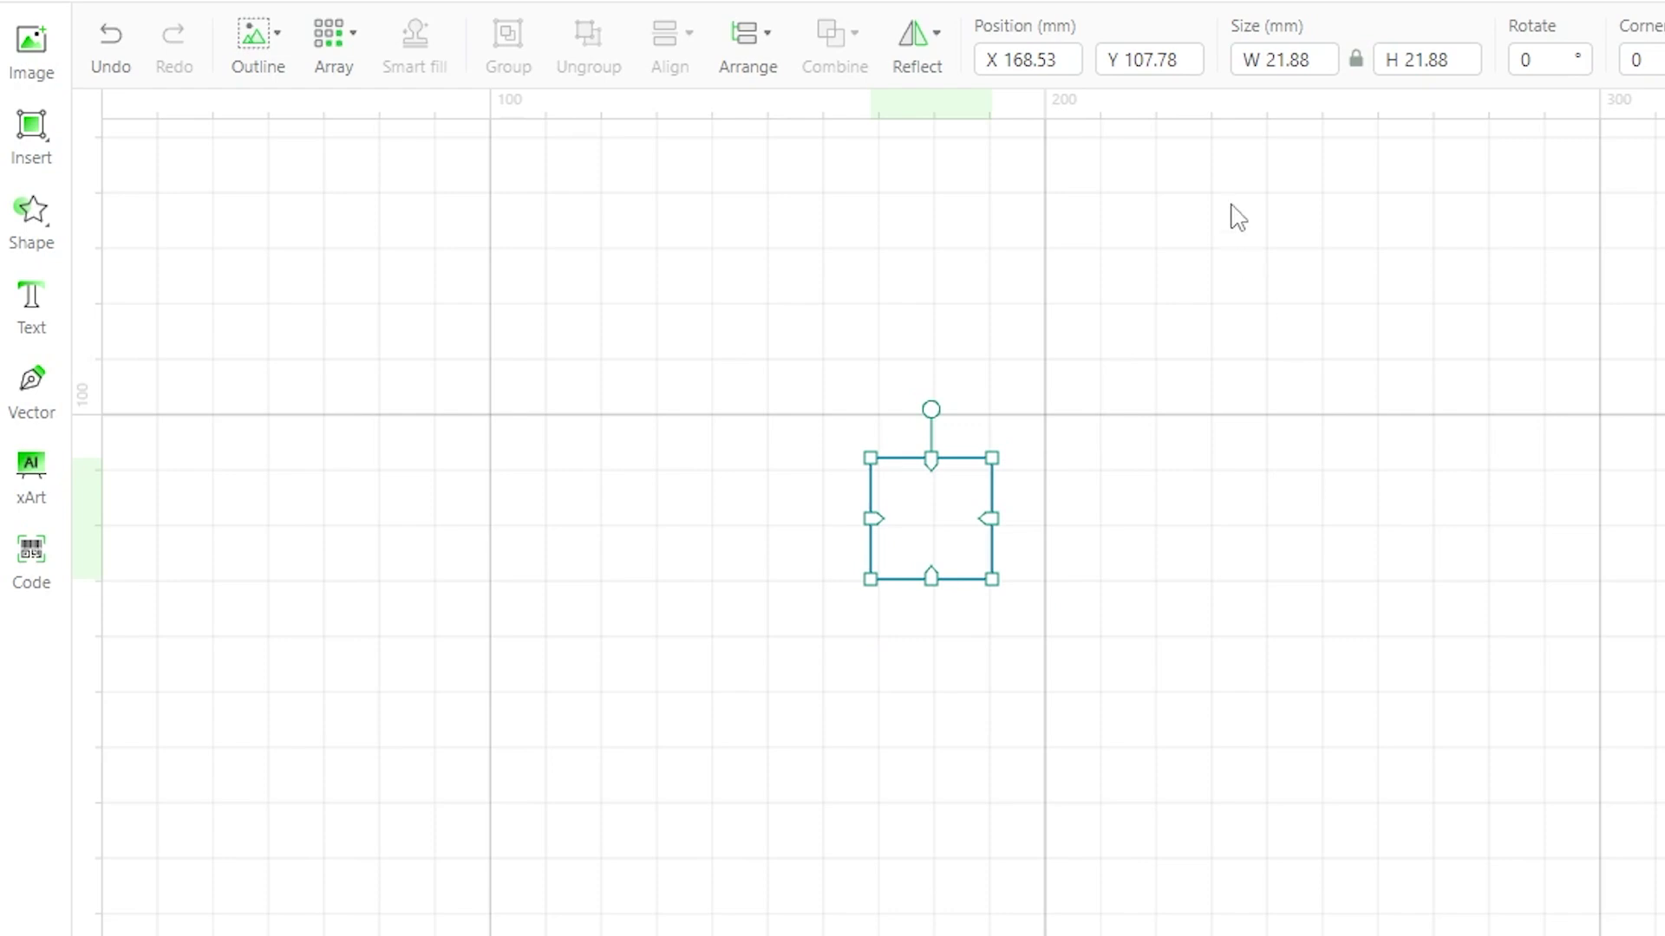
pyautogui.click(1288, 71)
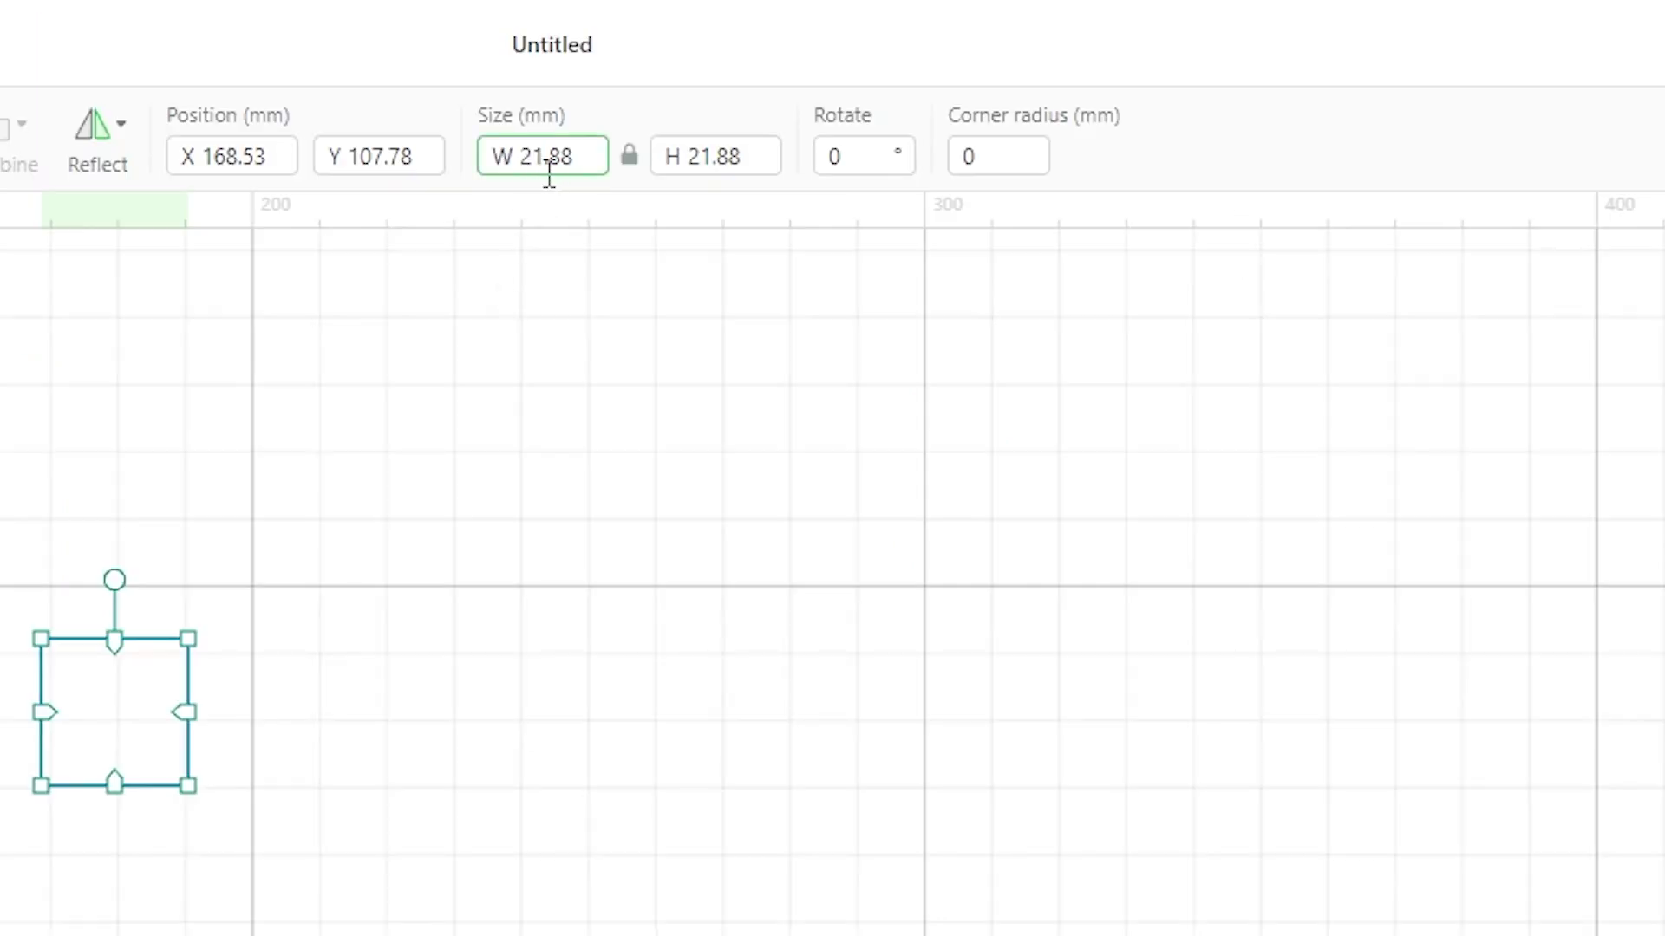
pyautogui.click(708, 167)
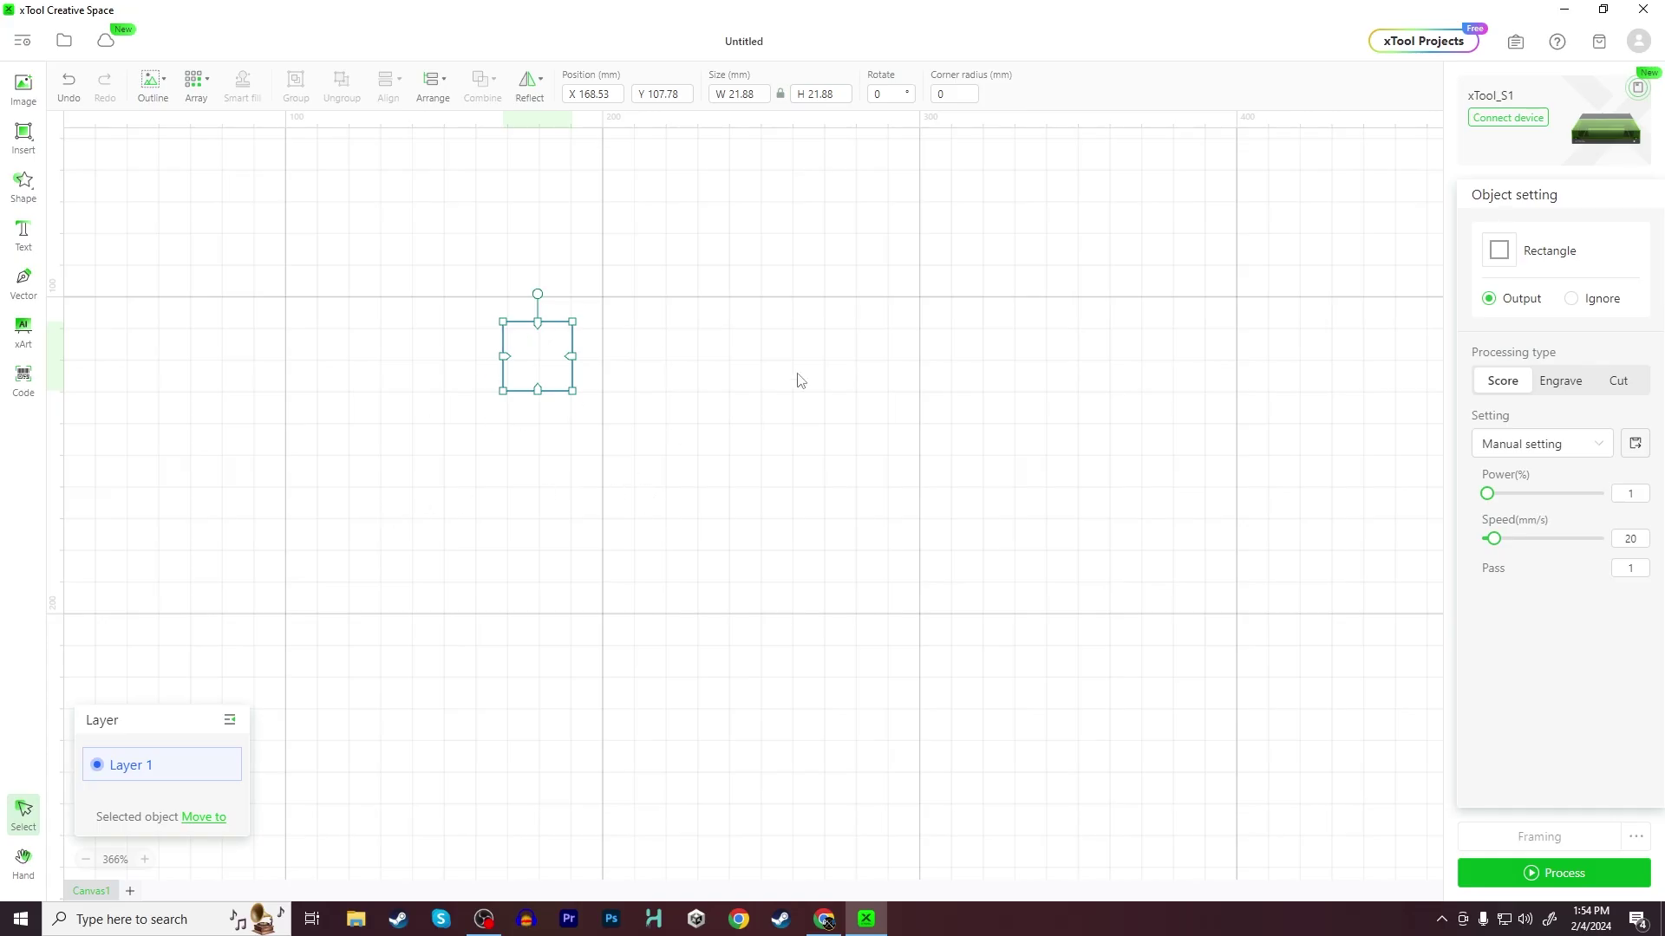
# Start a grid array of the square from the Array menu.
pyautogui.click(197, 90)
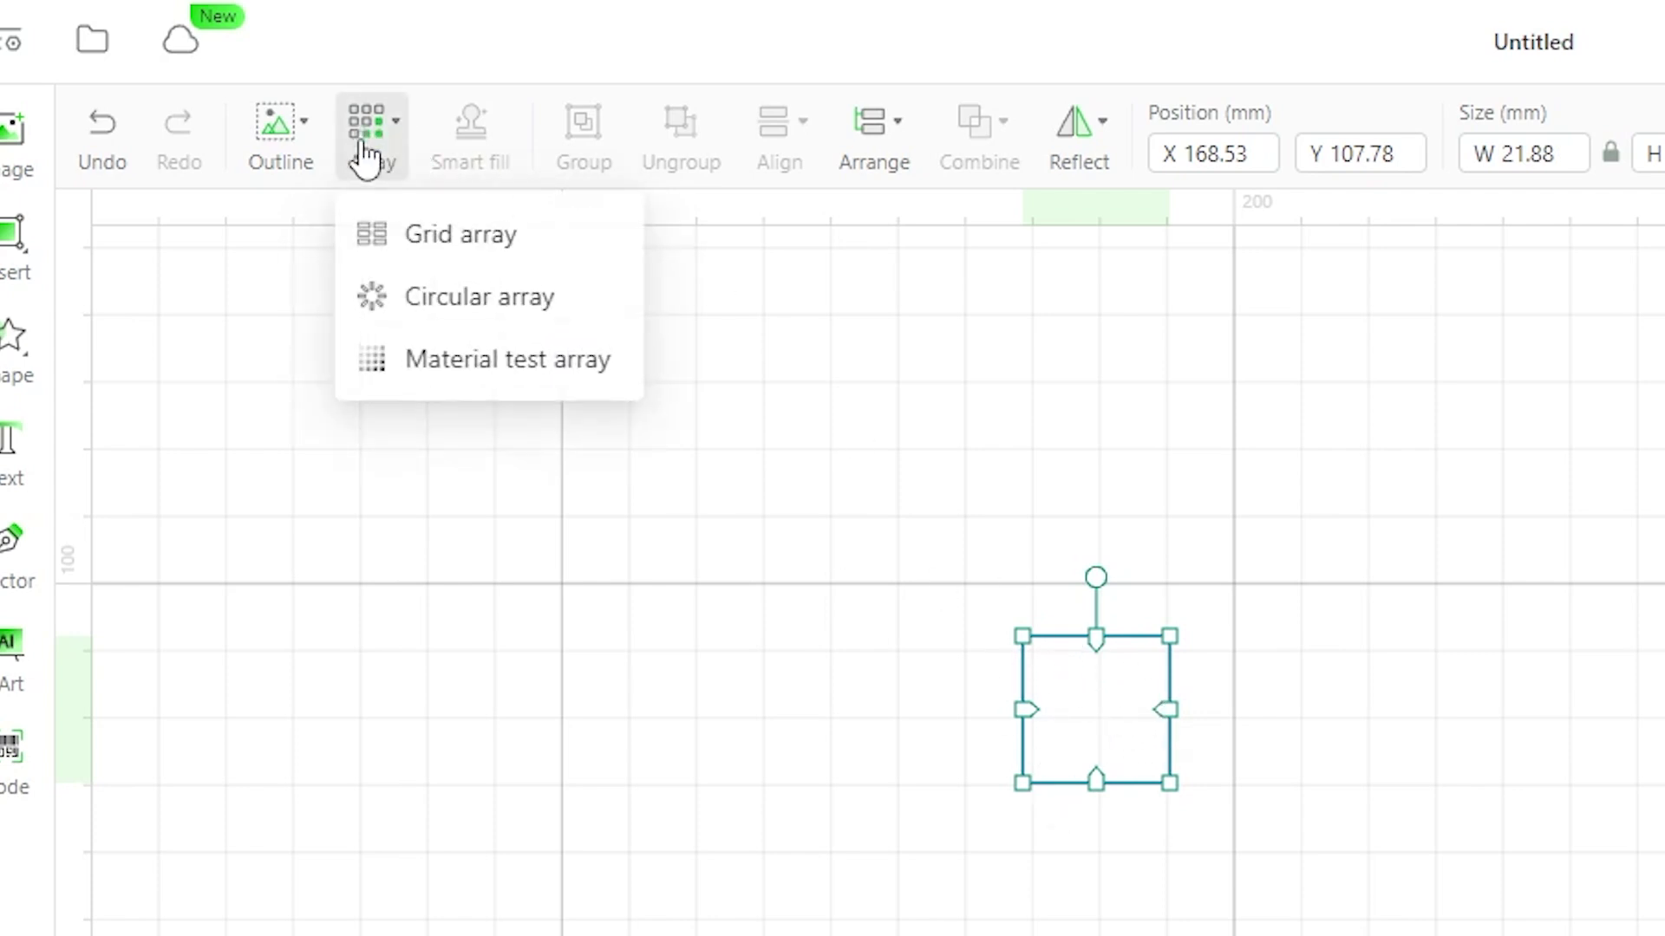
pyautogui.moveTo(376, 156)
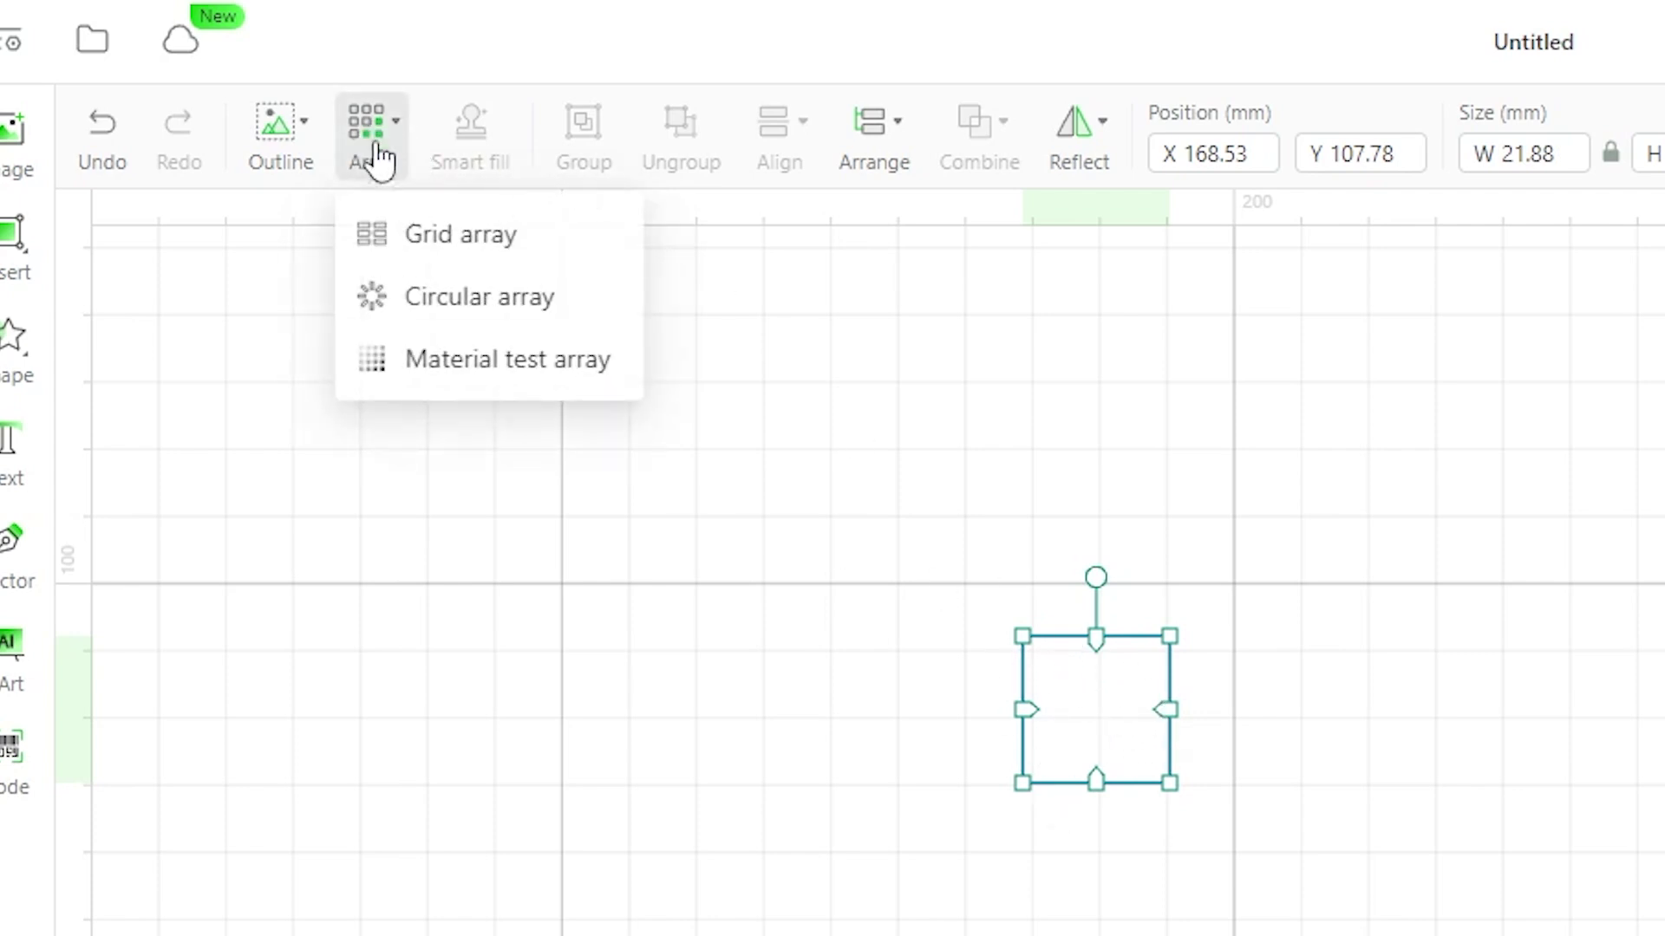
pyautogui.click(415, 240)
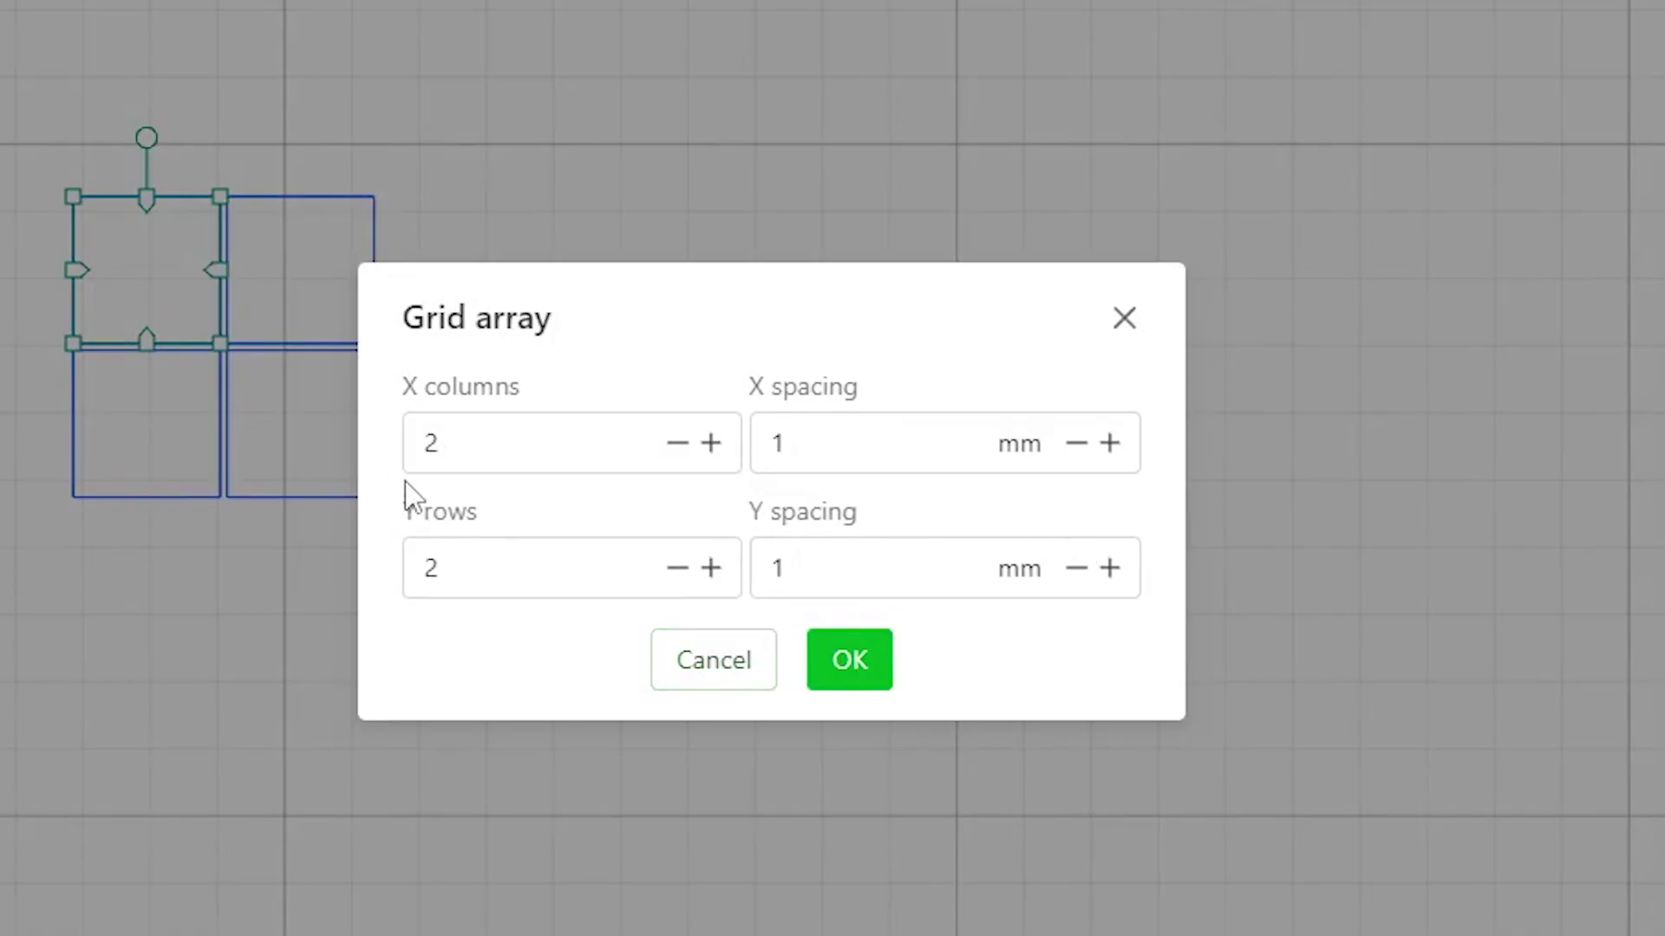
# Try the grid at 5 columns and 7 rows with wider column spacing, without applying it.
pyautogui.click(709, 451)
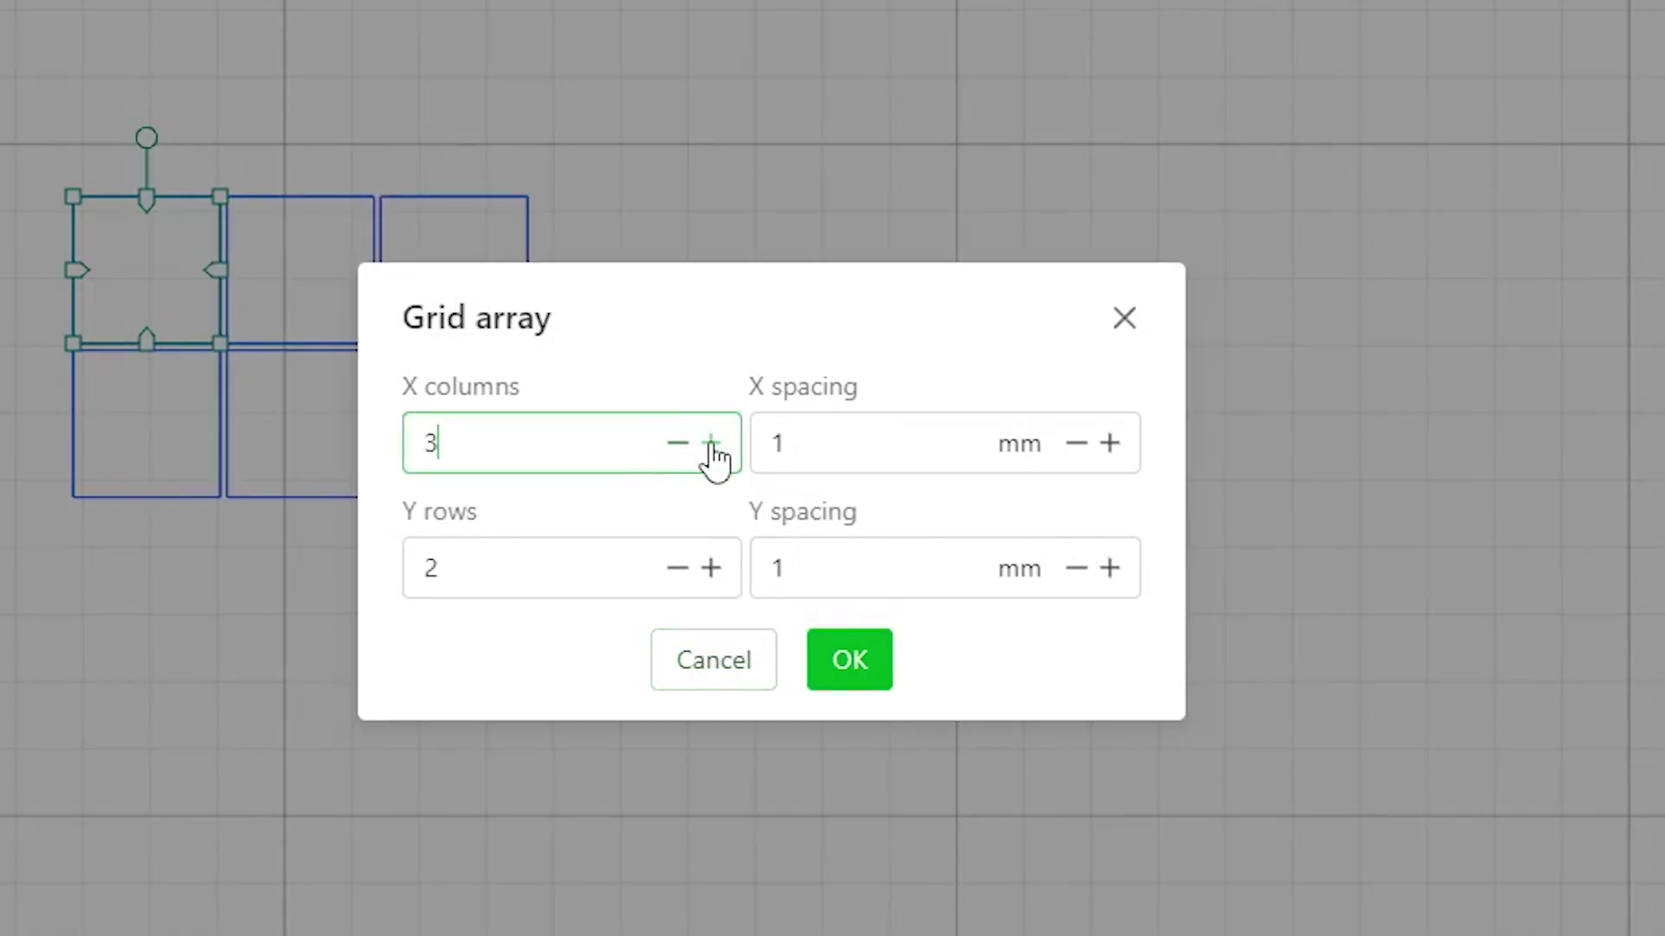
pyautogui.click(711, 446)
pyautogui.click(711, 445)
pyautogui.click(711, 568)
pyautogui.click(711, 569)
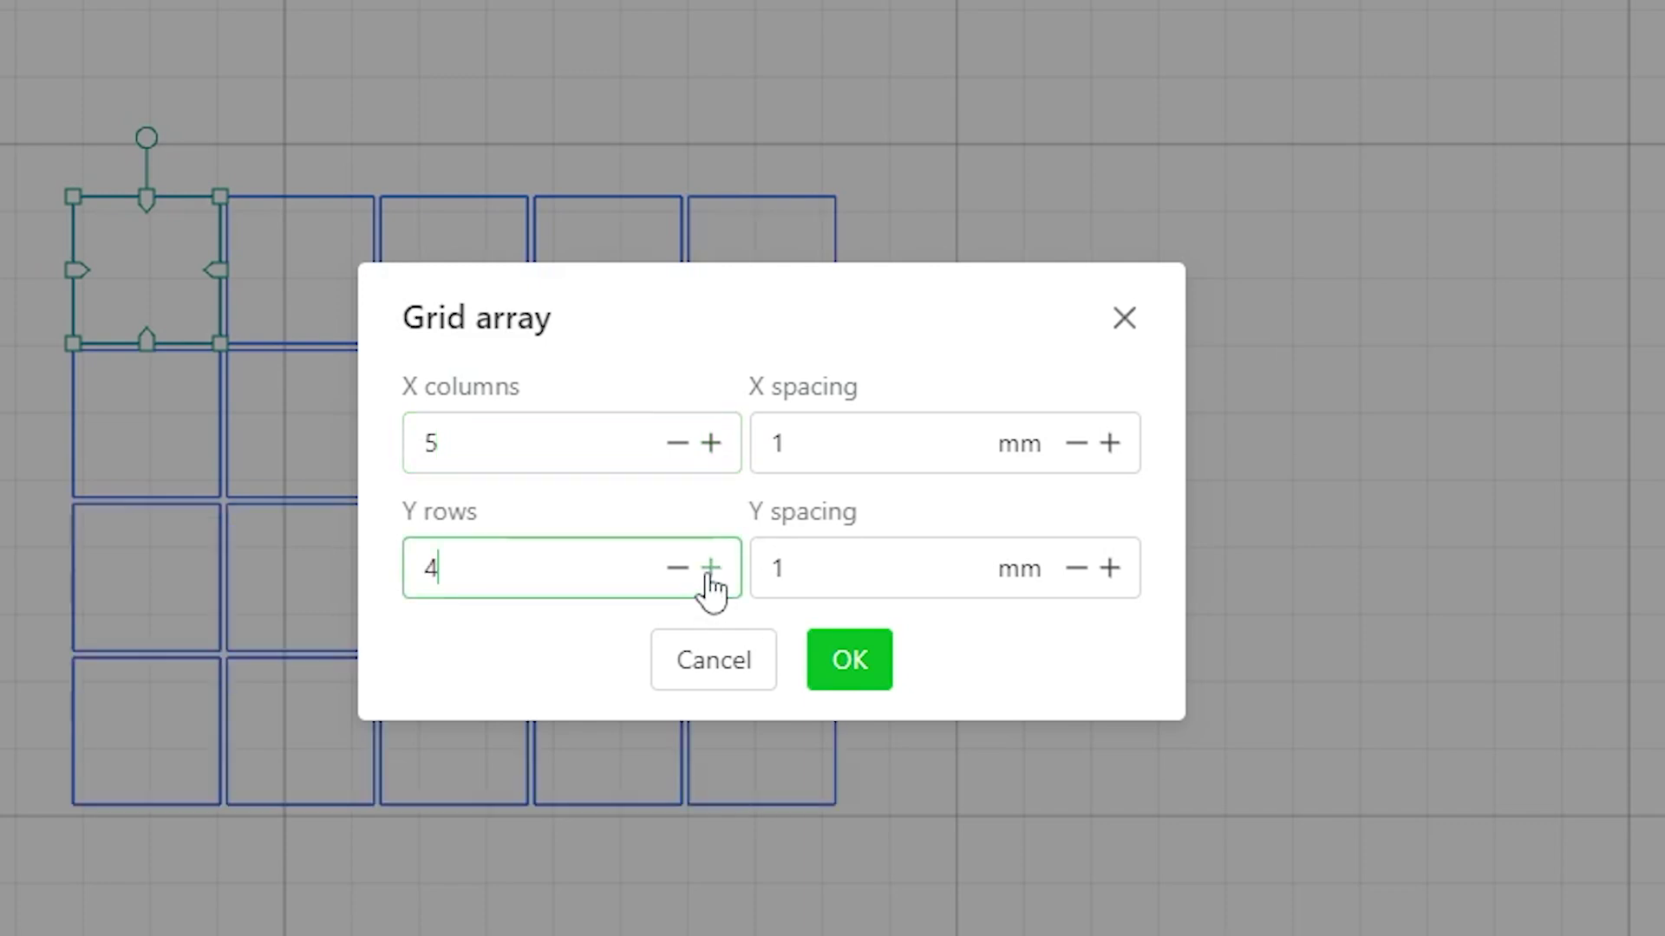
pyautogui.click(711, 568)
pyautogui.click(711, 569)
pyautogui.click(711, 568)
pyautogui.click(1111, 445)
pyautogui.click(1110, 445)
pyautogui.click(1111, 445)
pyautogui.click(1111, 445)
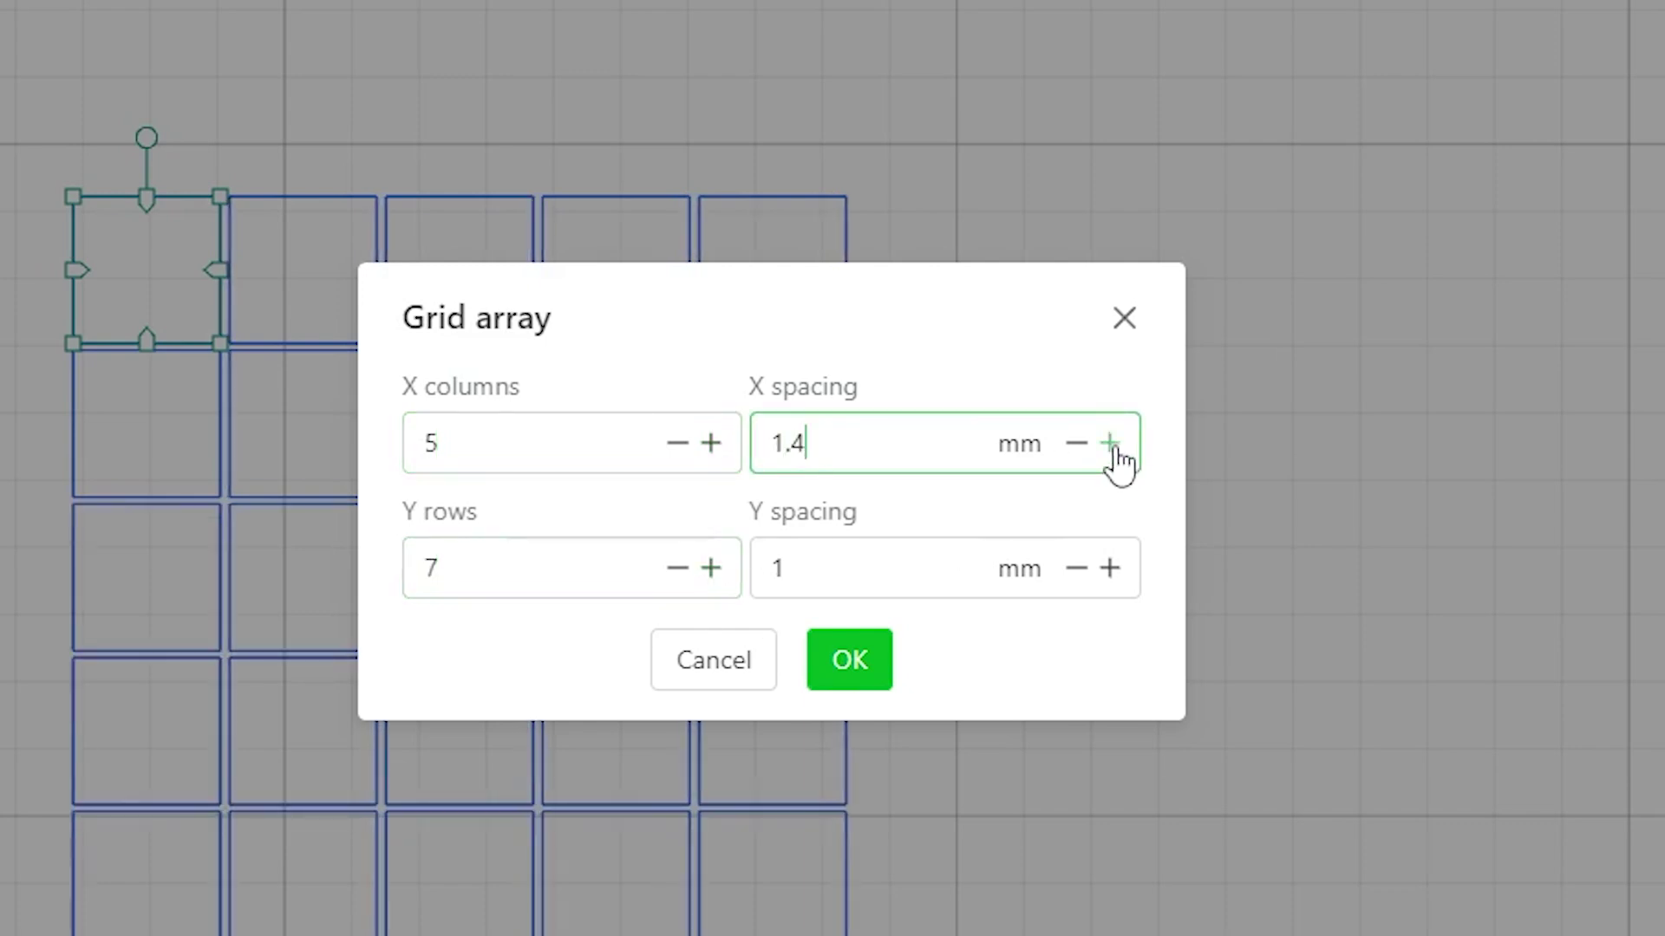
pyautogui.click(1111, 445)
pyautogui.click(1111, 445)
pyautogui.click(1111, 445)
pyautogui.click(1110, 445)
pyautogui.click(1111, 444)
pyautogui.click(1111, 445)
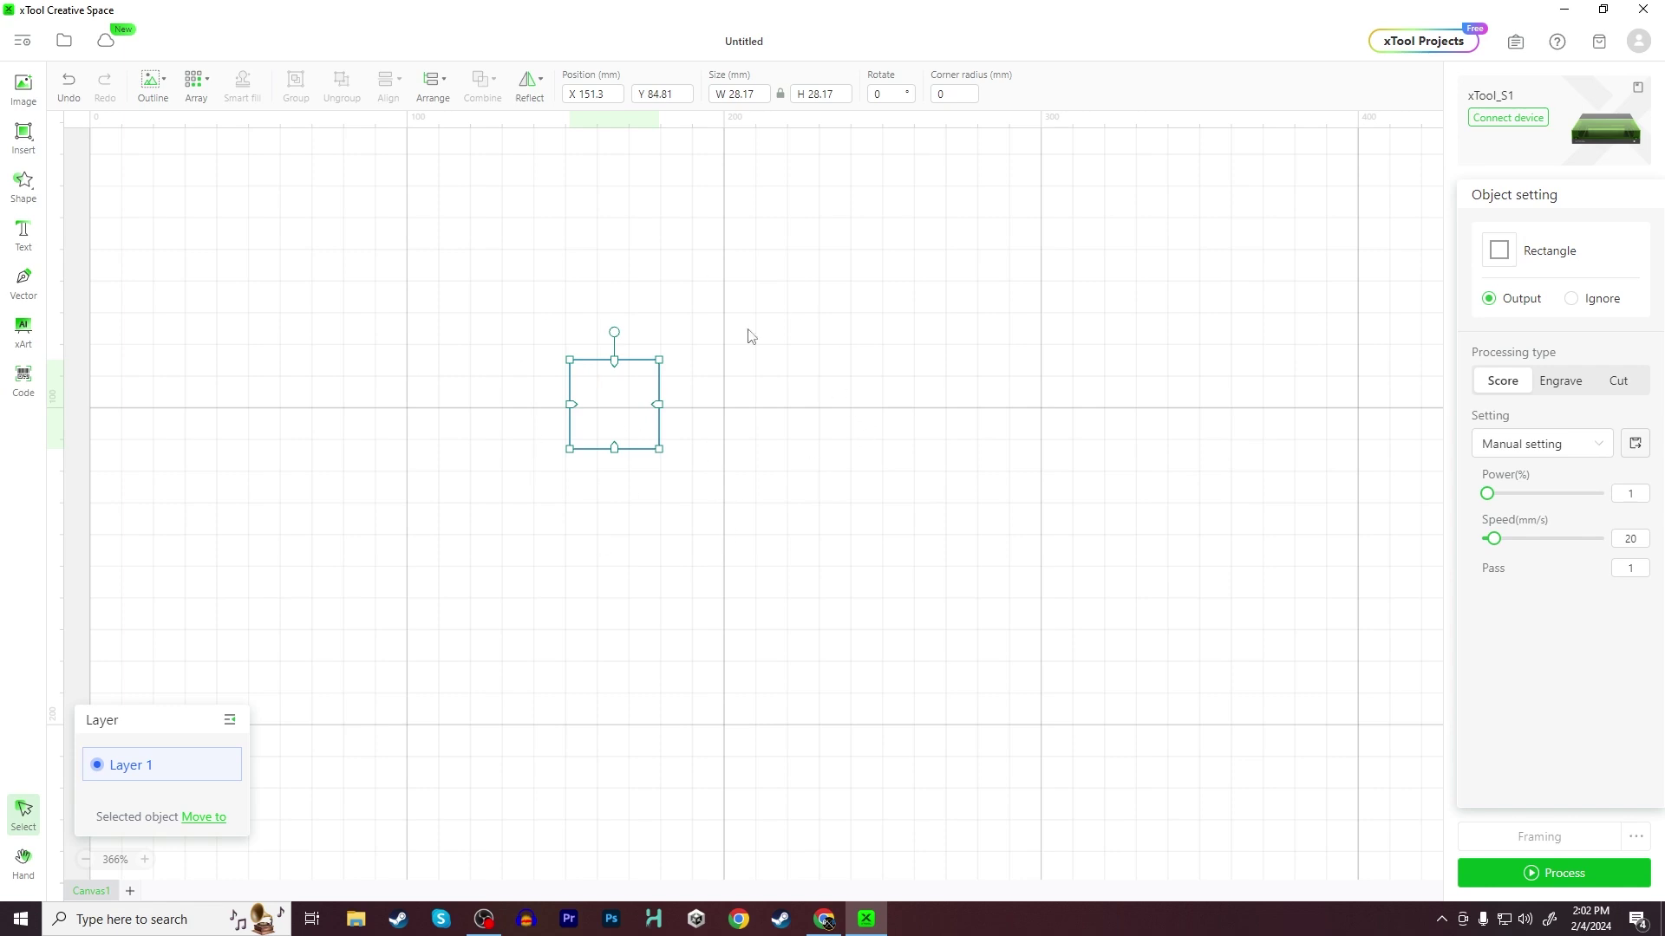
# Switch the 28.17 mm square's processing type from Score to Engrave.
pyautogui.click(1561, 382)
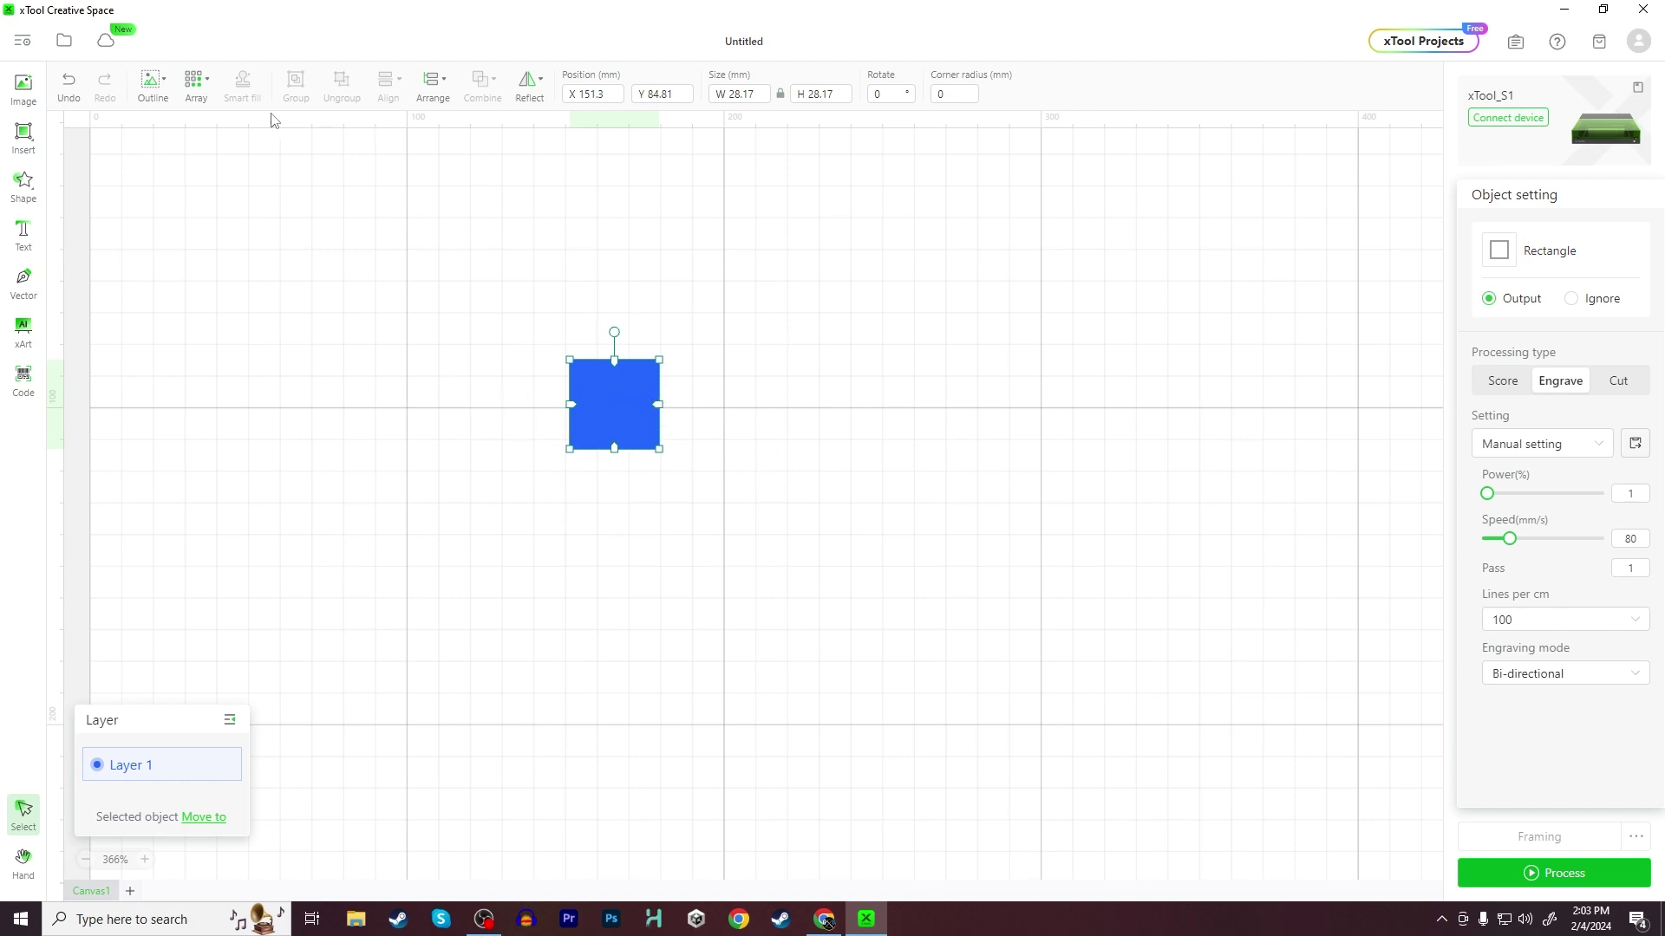
# Create a material test array from the square with Power Max 80 and Power Min 20.
pyautogui.click(206, 88)
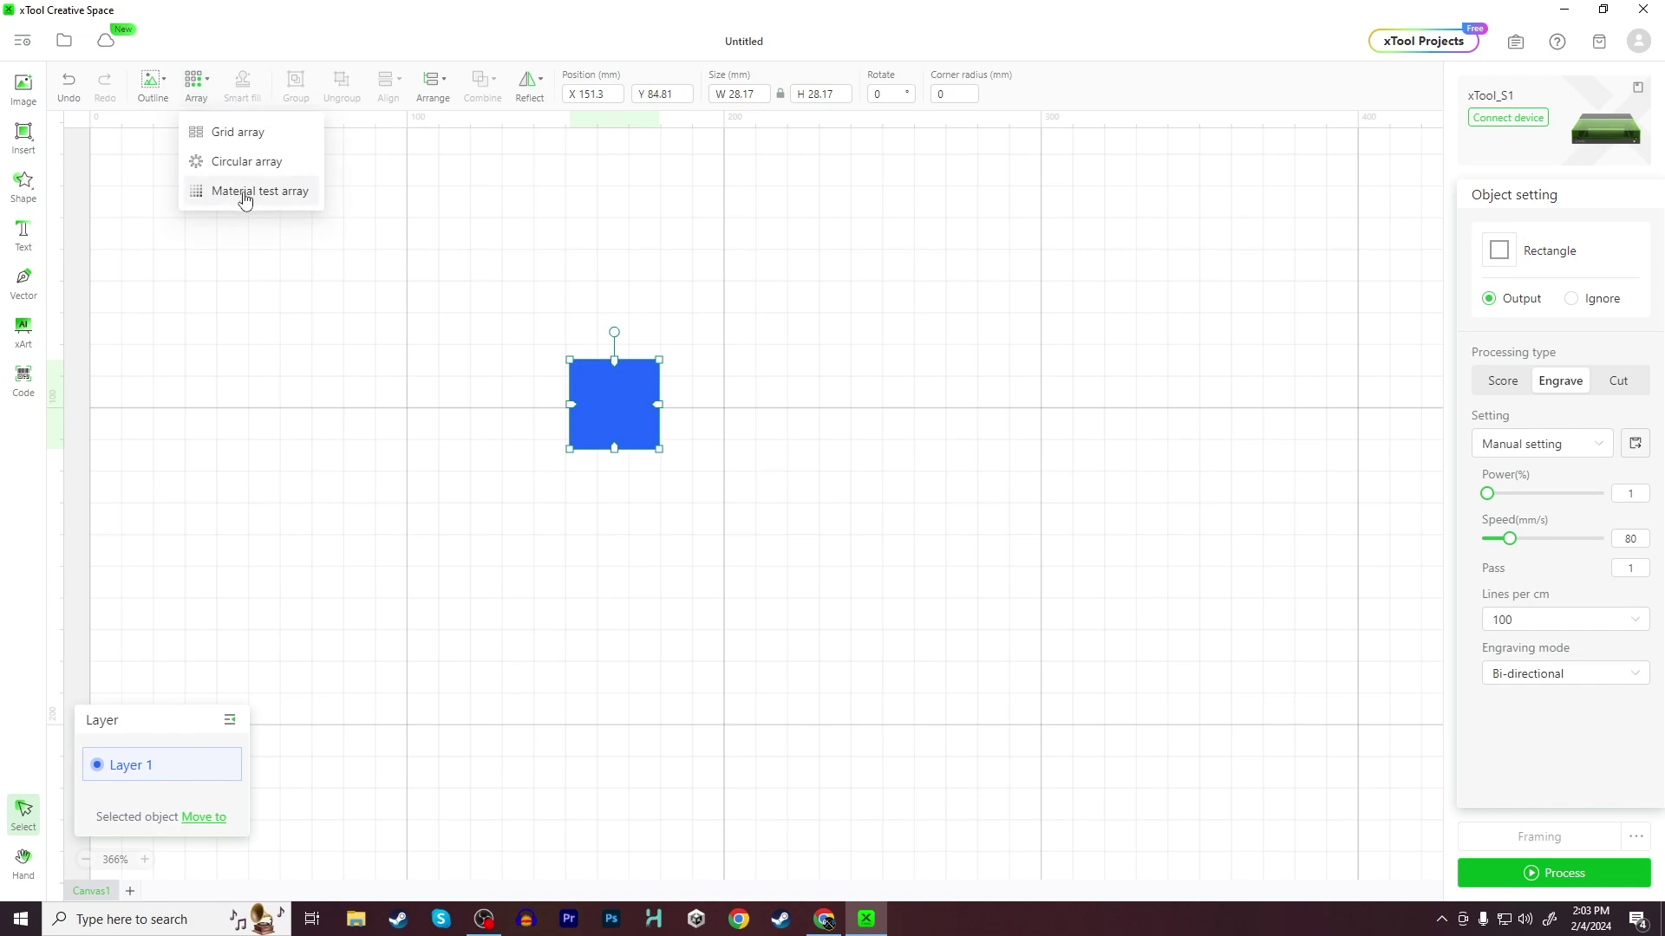
pyautogui.click(244, 193)
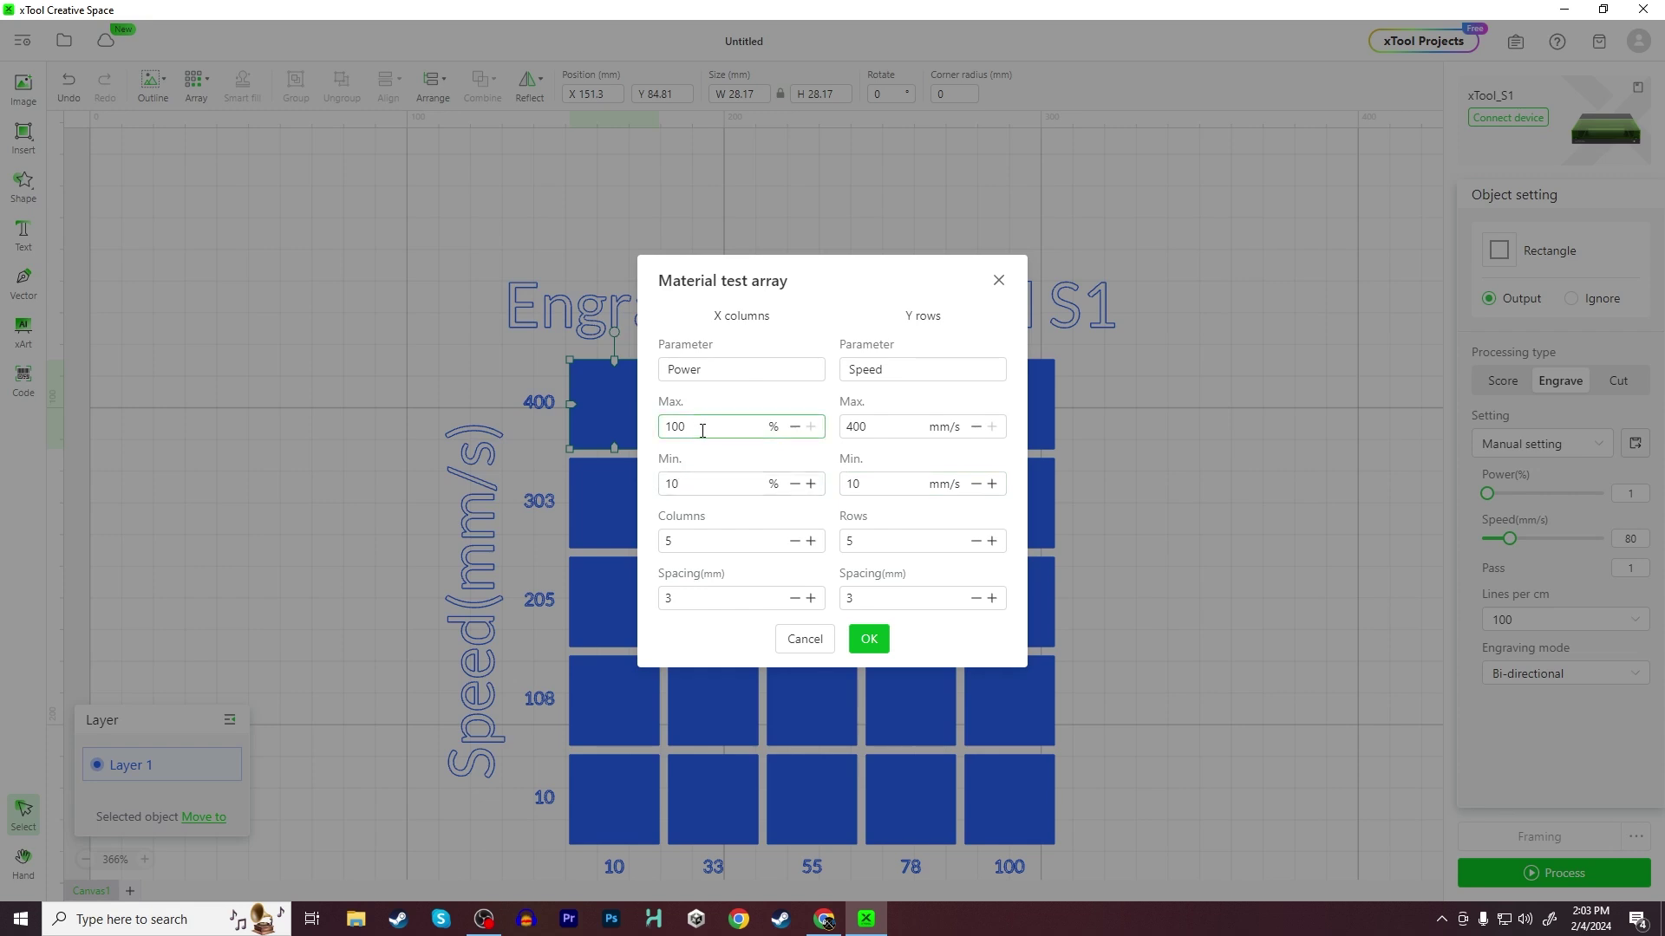
pyautogui.moveTo(703, 431); pyautogui.dragTo(659, 431)
pyautogui.write('80')
pyautogui.moveTo(691, 491); pyautogui.dragTo(659, 490)
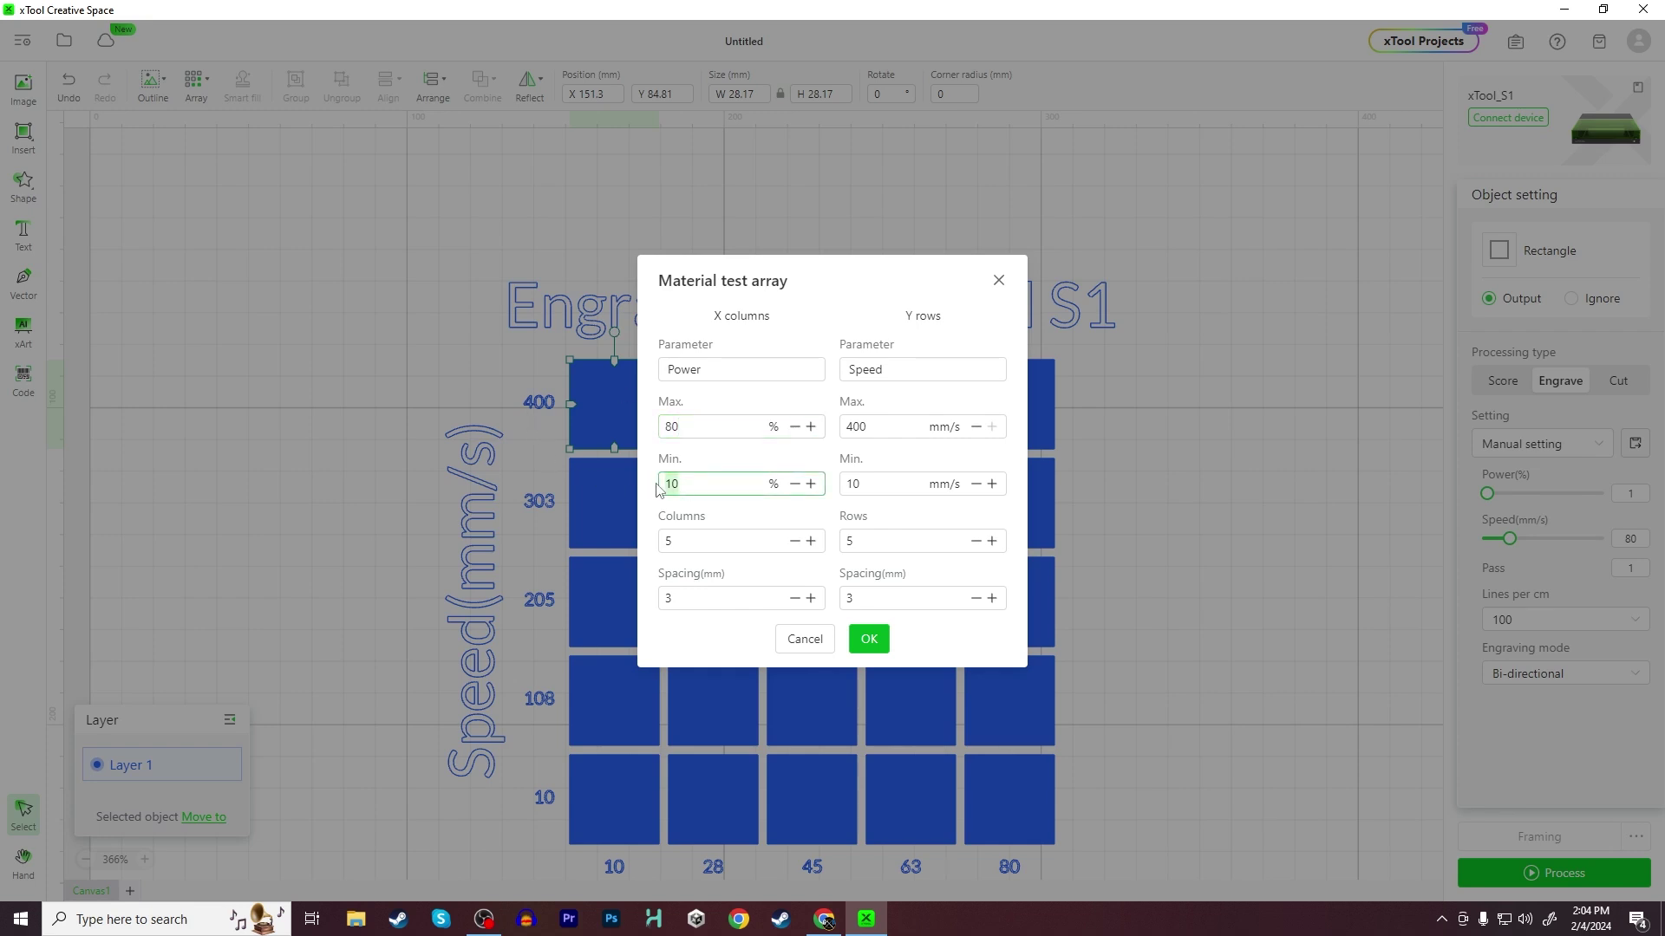
pyautogui.write('20')
pyautogui.click(894, 428)
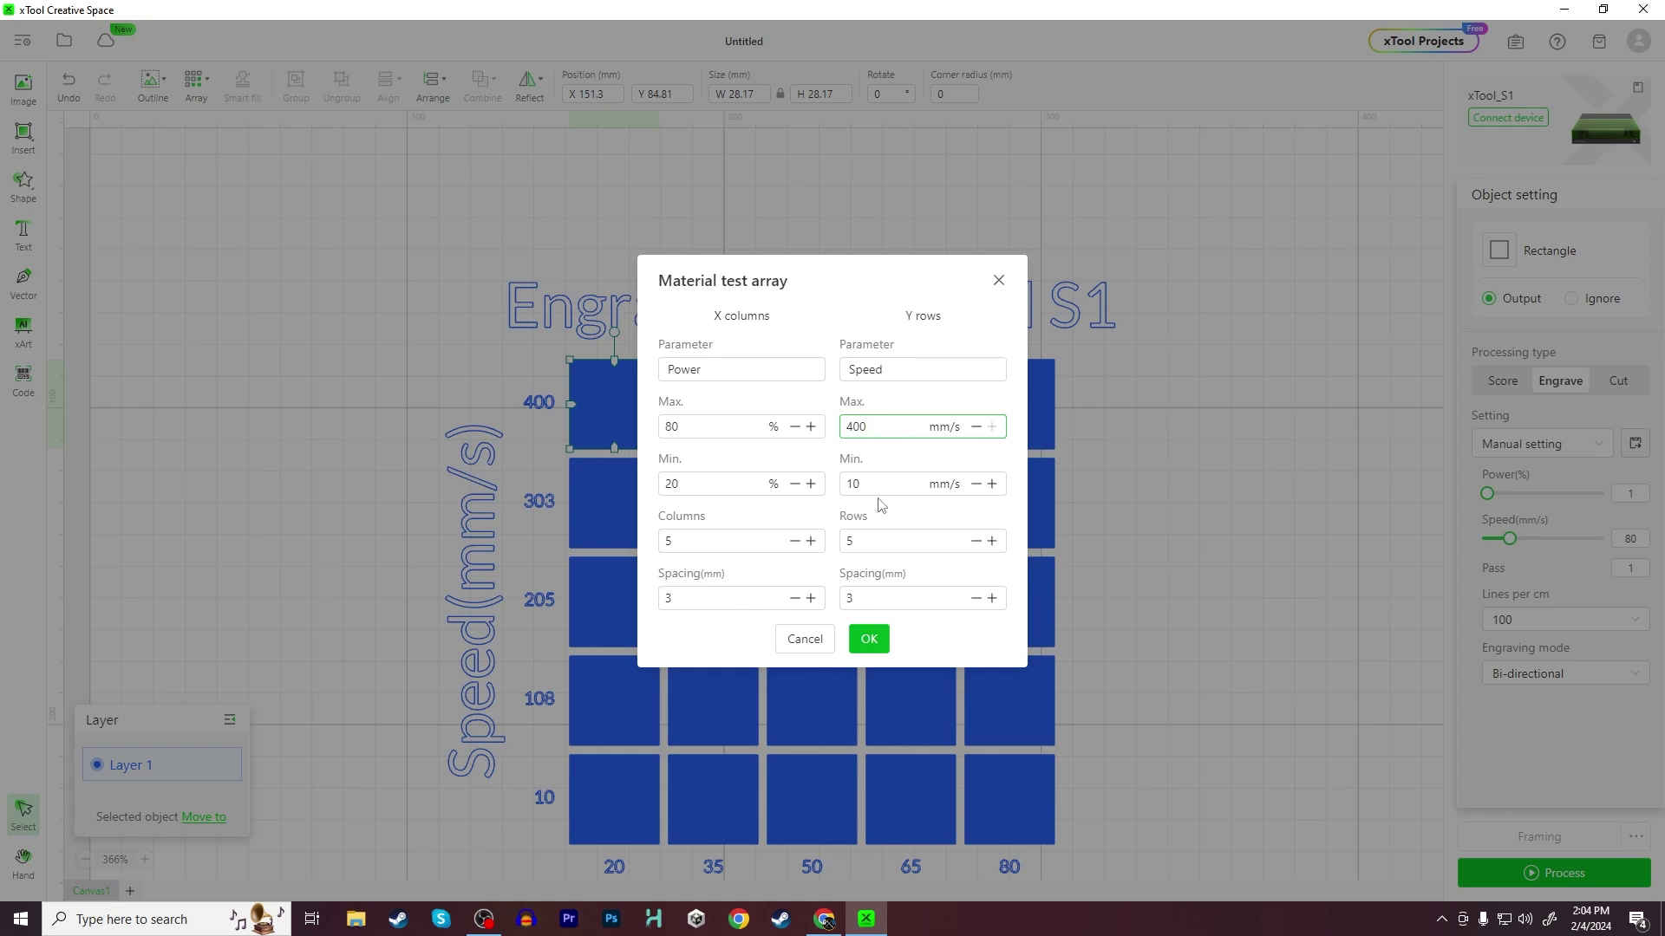
pyautogui.click(851, 483)
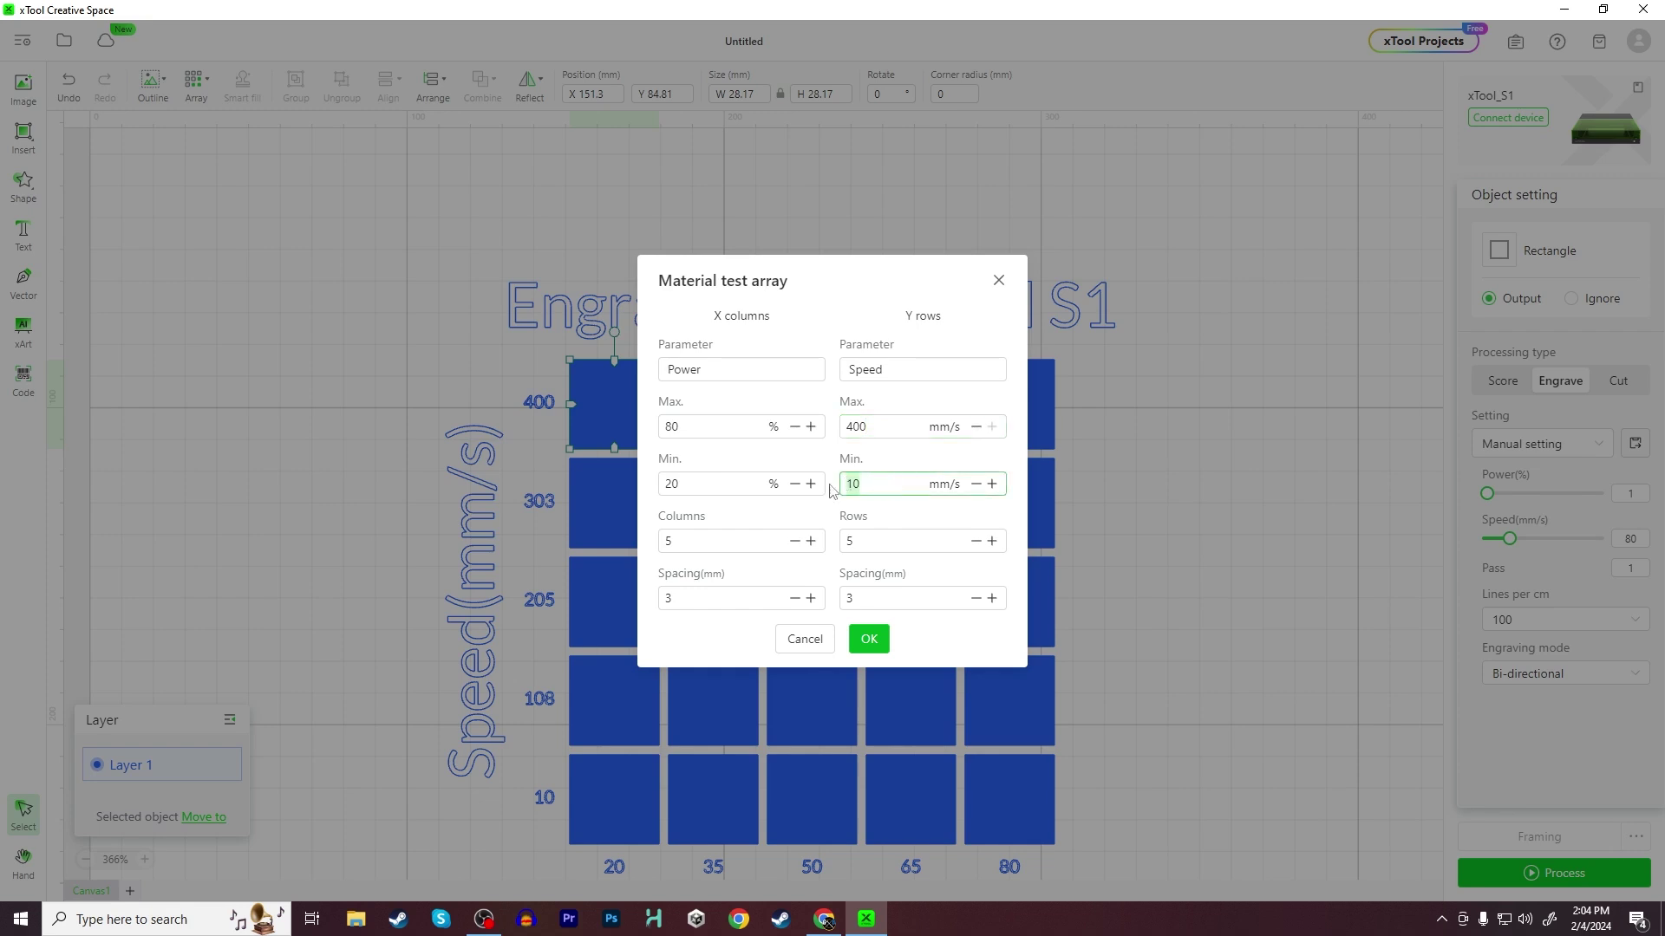
pyautogui.click(813, 507)
pyautogui.click(684, 429)
pyautogui.click(701, 484)
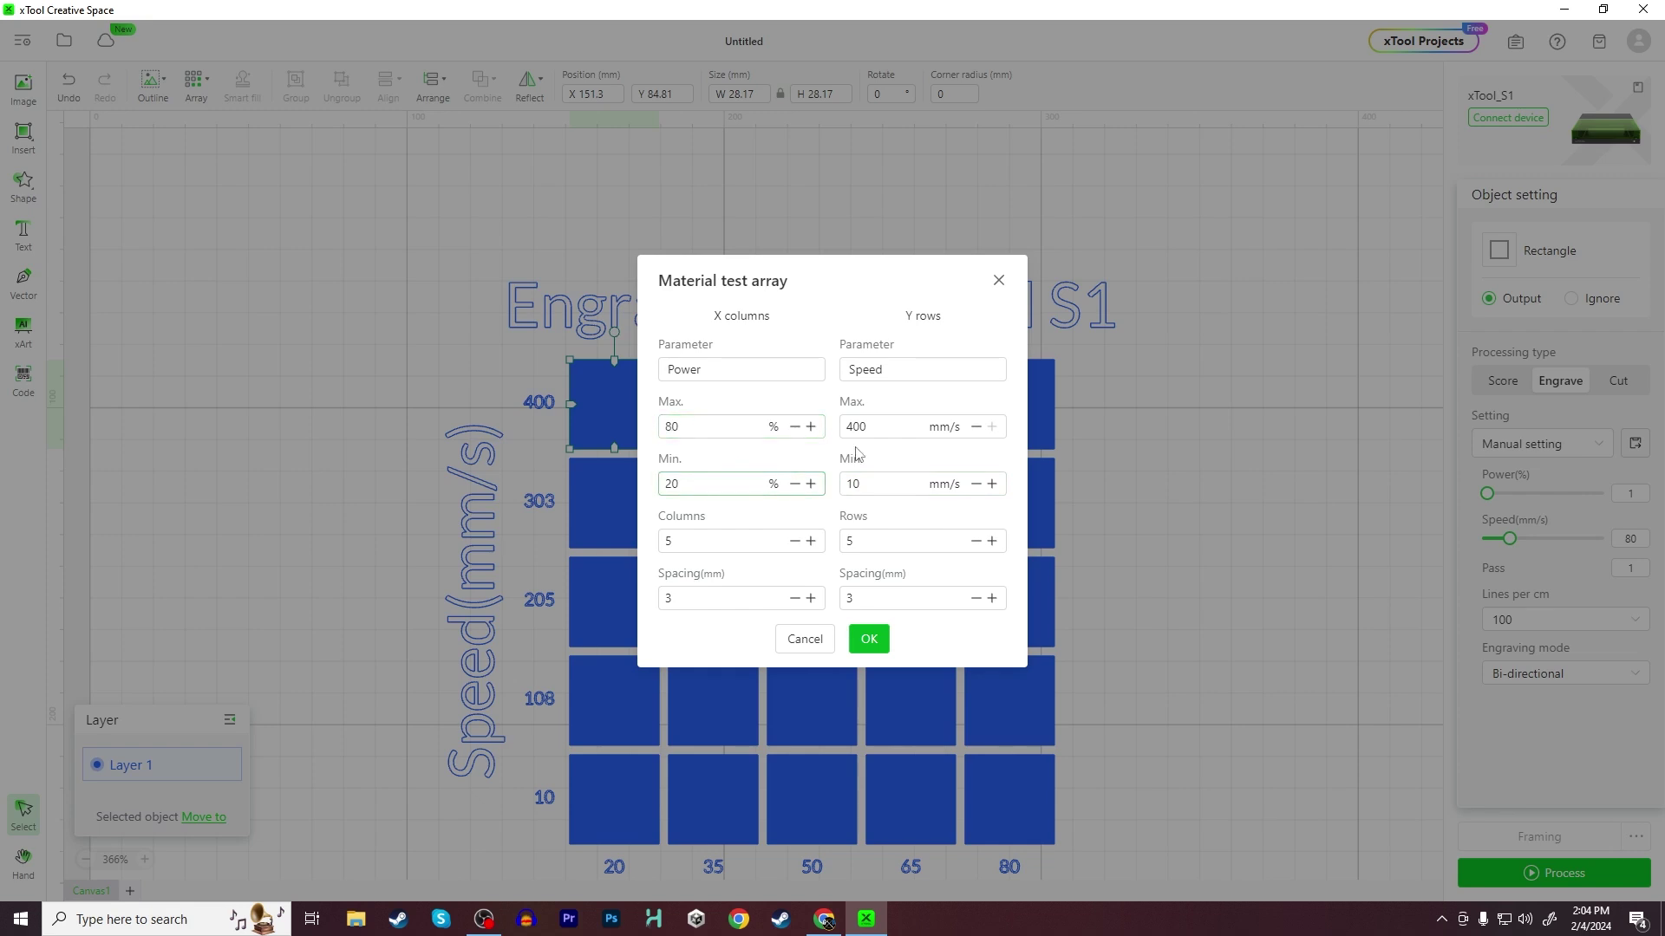
pyautogui.click(889, 428)
pyautogui.click(691, 430)
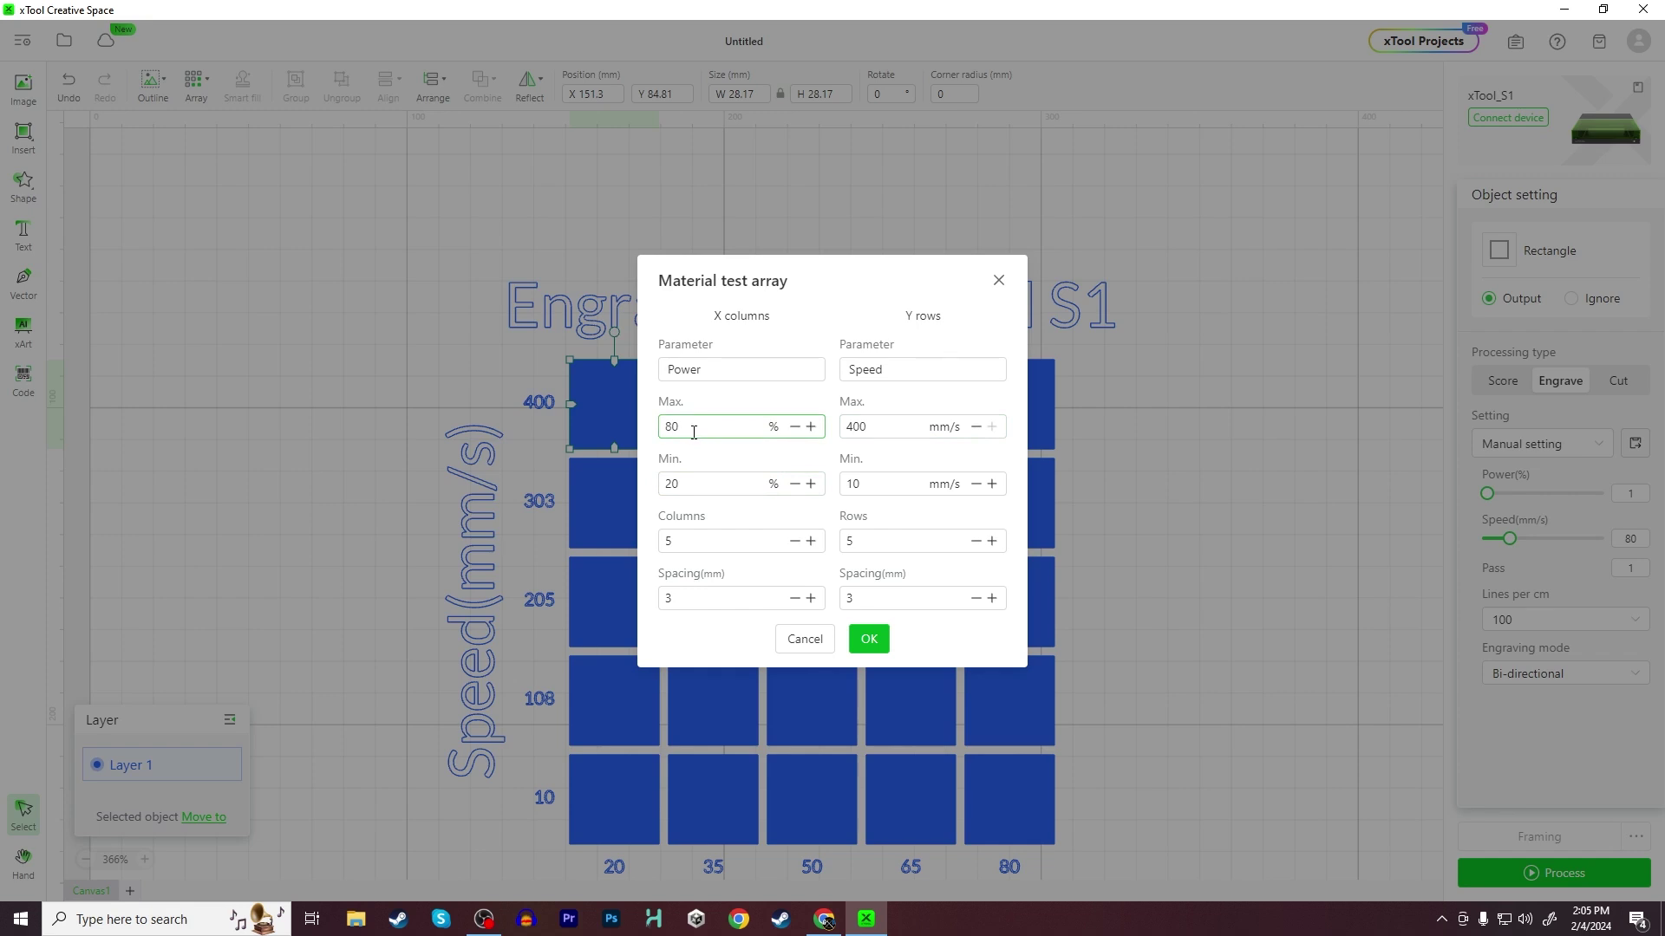
pyautogui.click(894, 481)
pyautogui.click(728, 426)
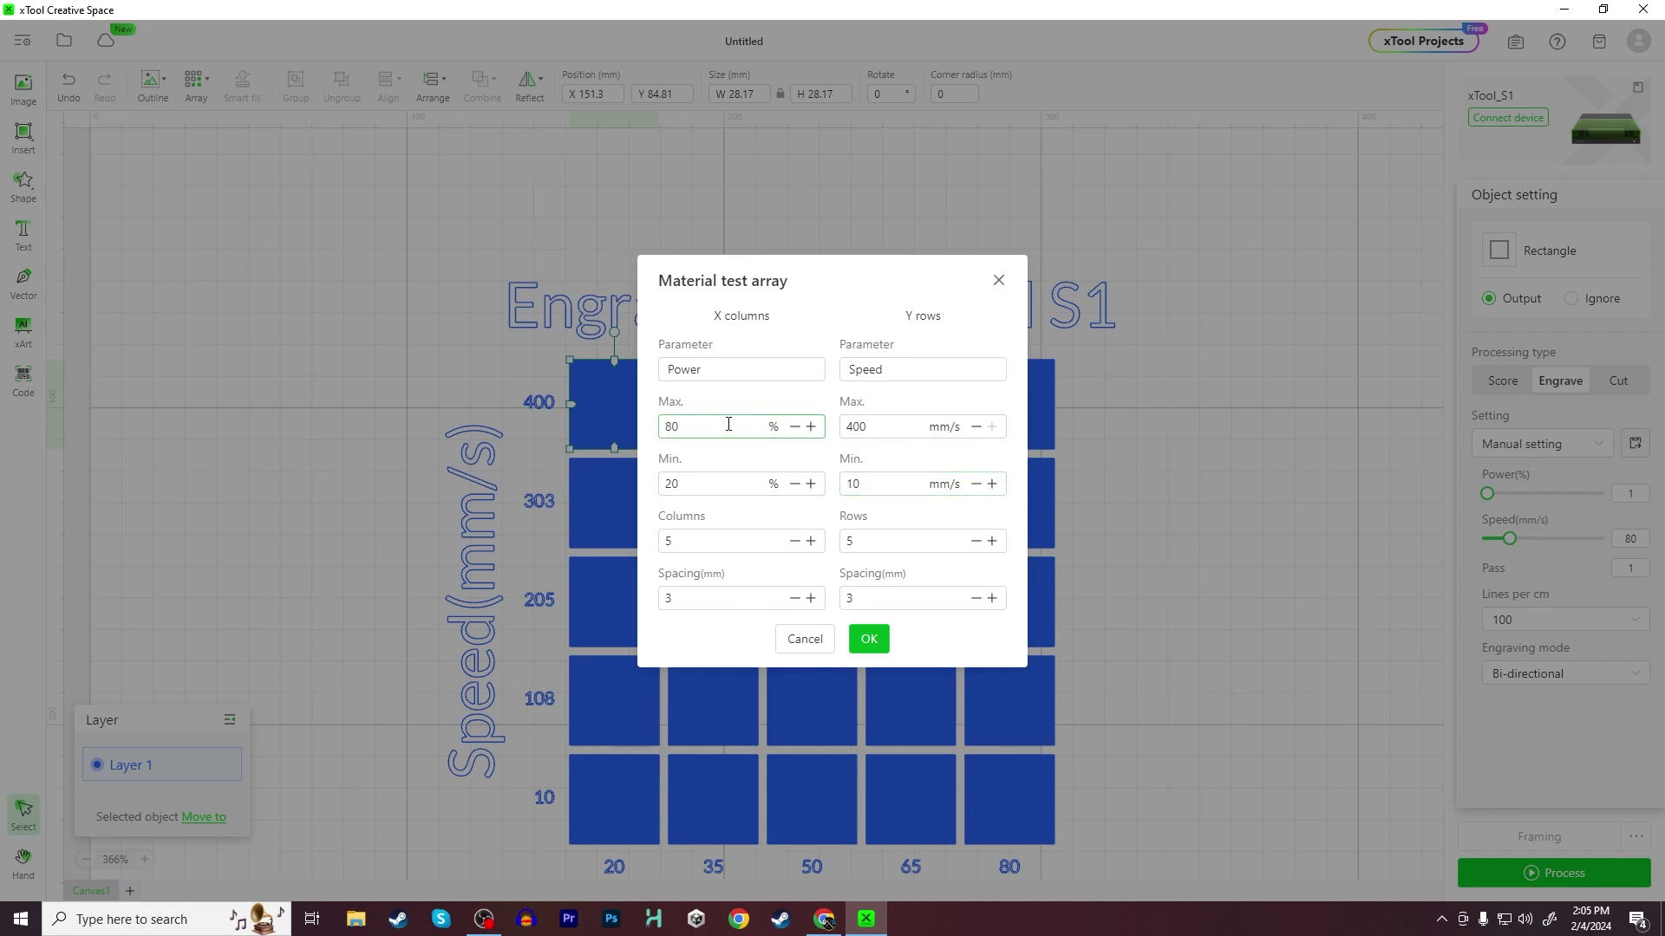
pyautogui.click(861, 482)
pyautogui.click(744, 426)
pyautogui.click(846, 483)
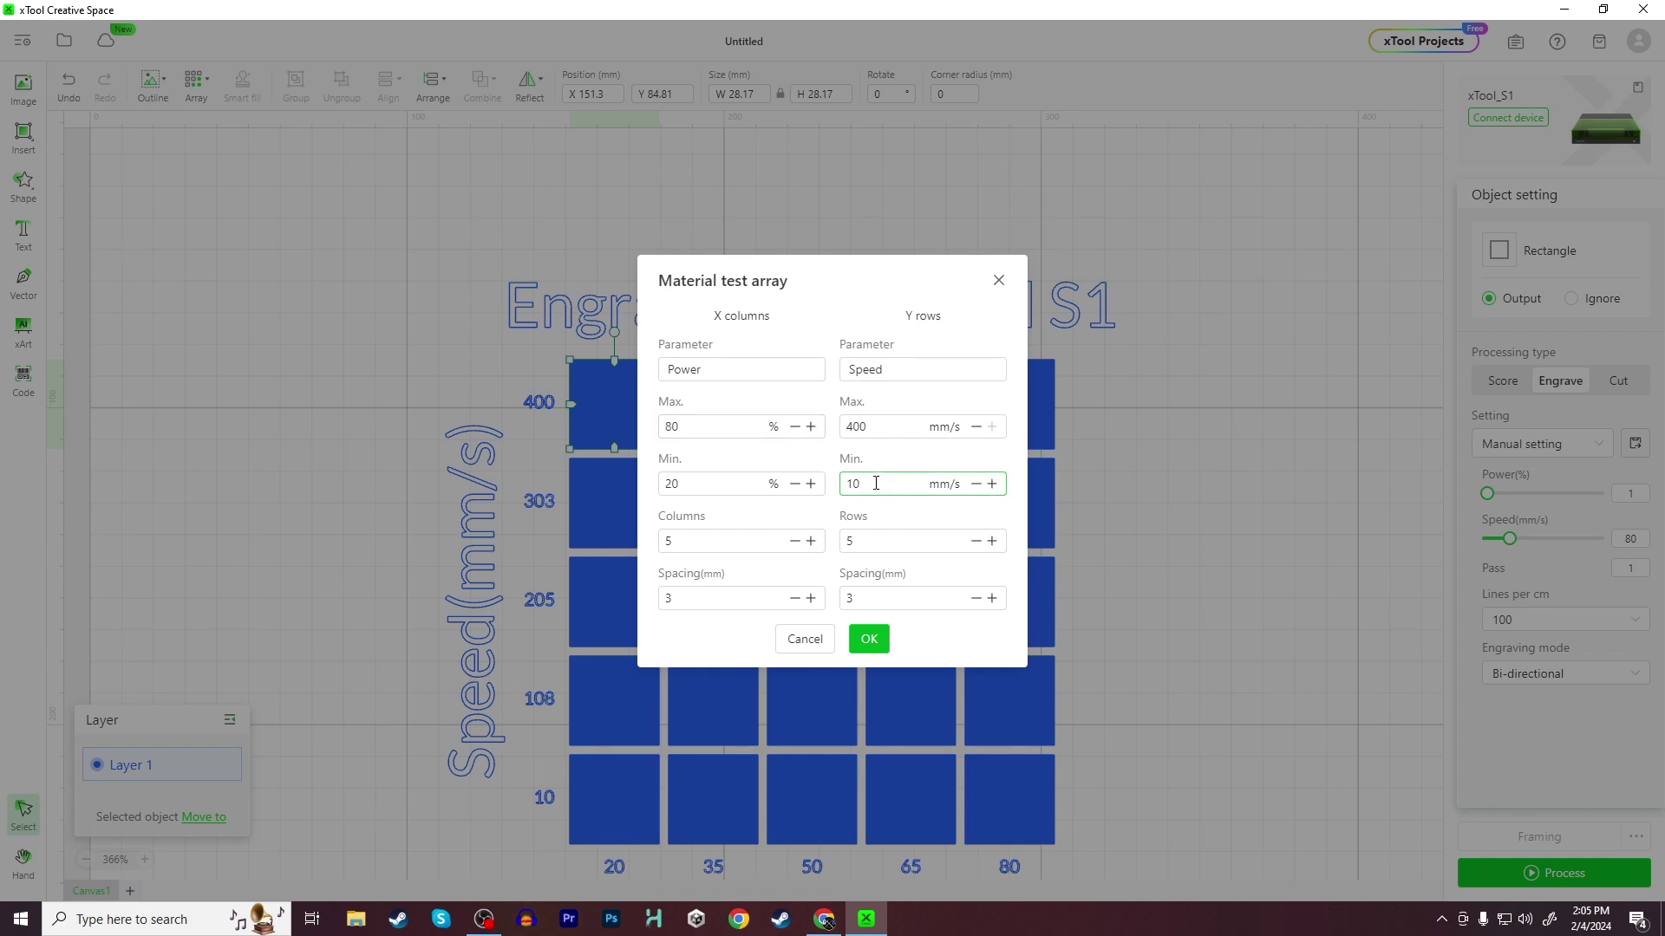
pyautogui.doubleClick(876, 483)
pyautogui.click(894, 486)
pyautogui.click(715, 431)
pyautogui.click(811, 541)
pyautogui.click(811, 542)
pyautogui.doubleClick(846, 542)
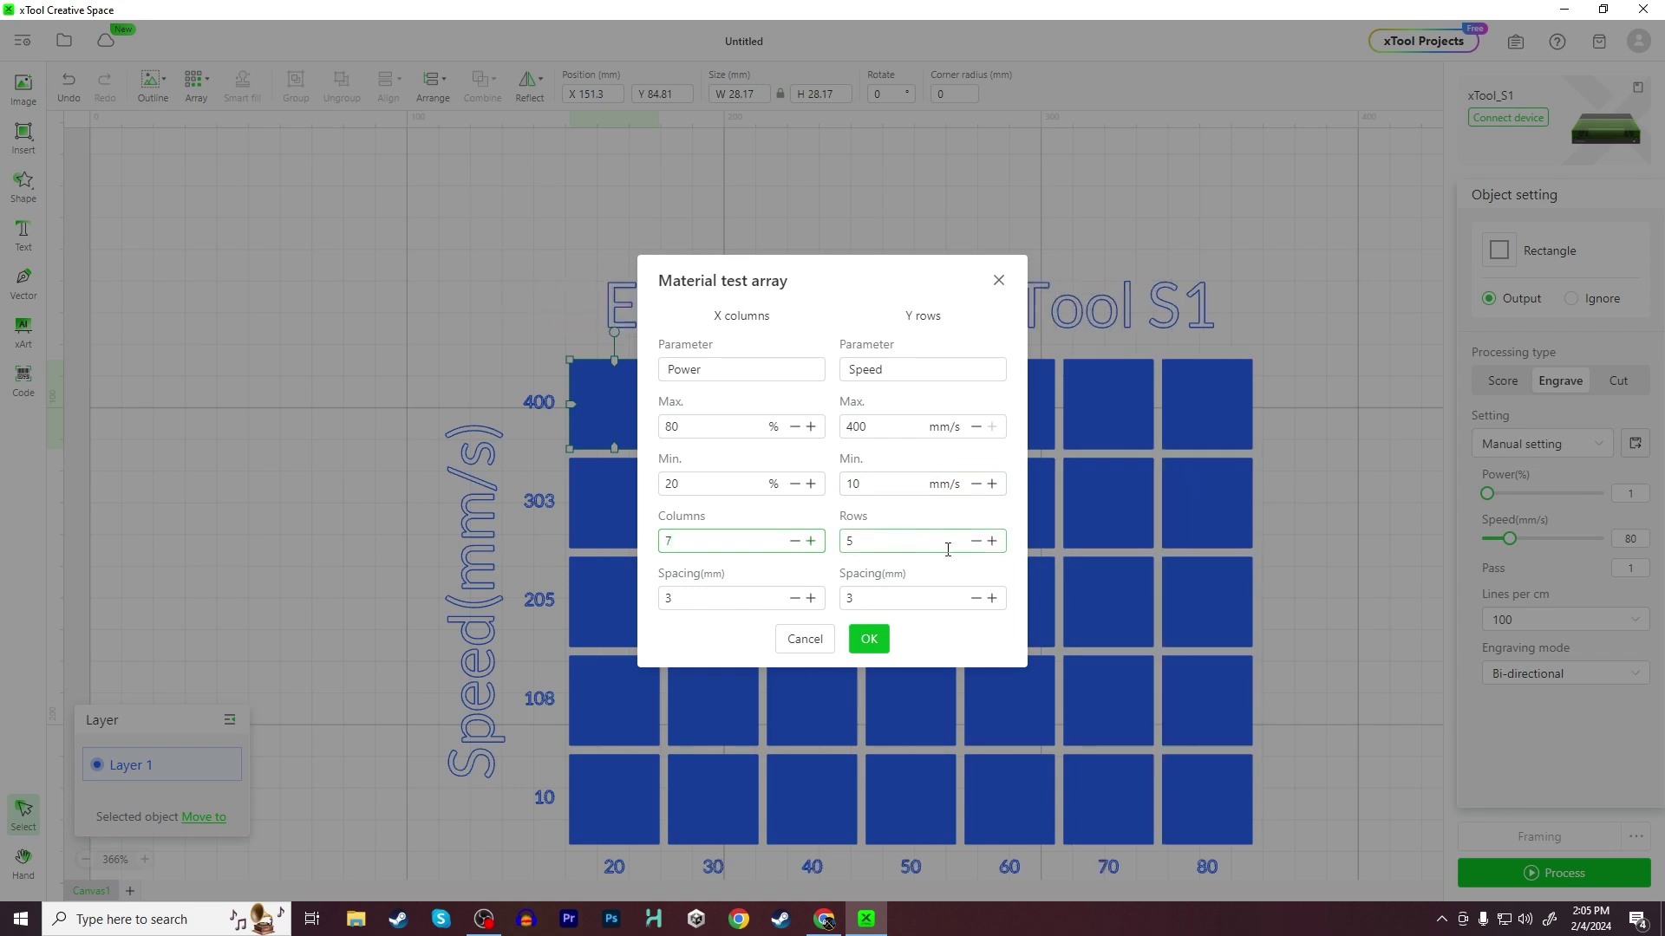
pyautogui.write('7')
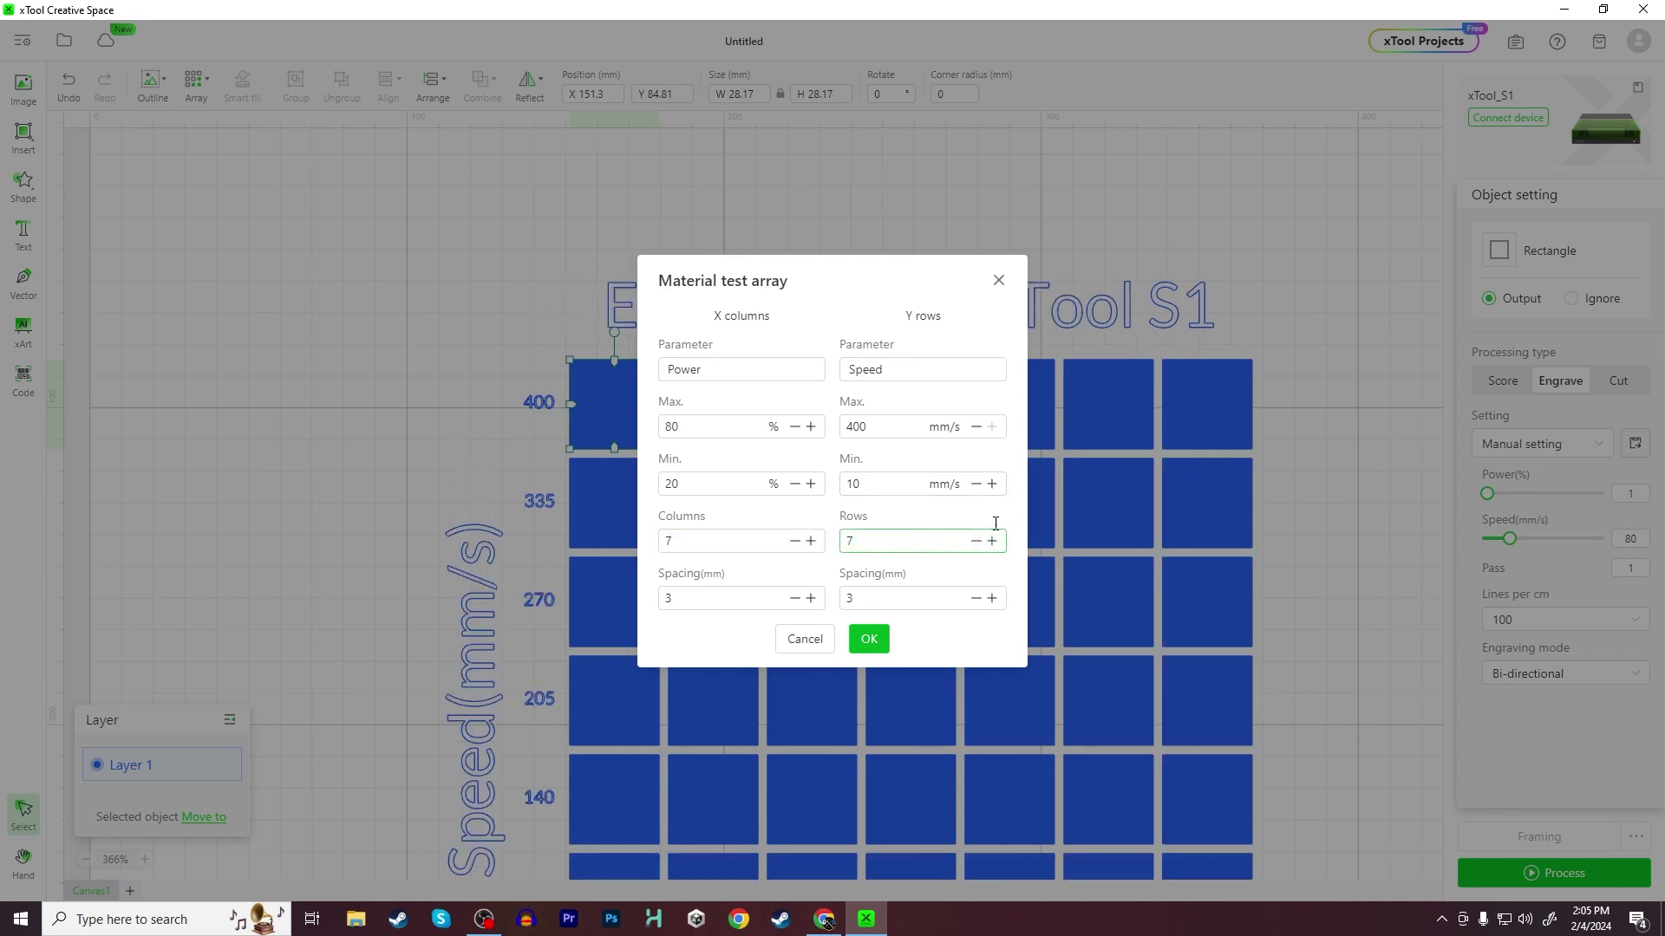
pyautogui.click(794, 541)
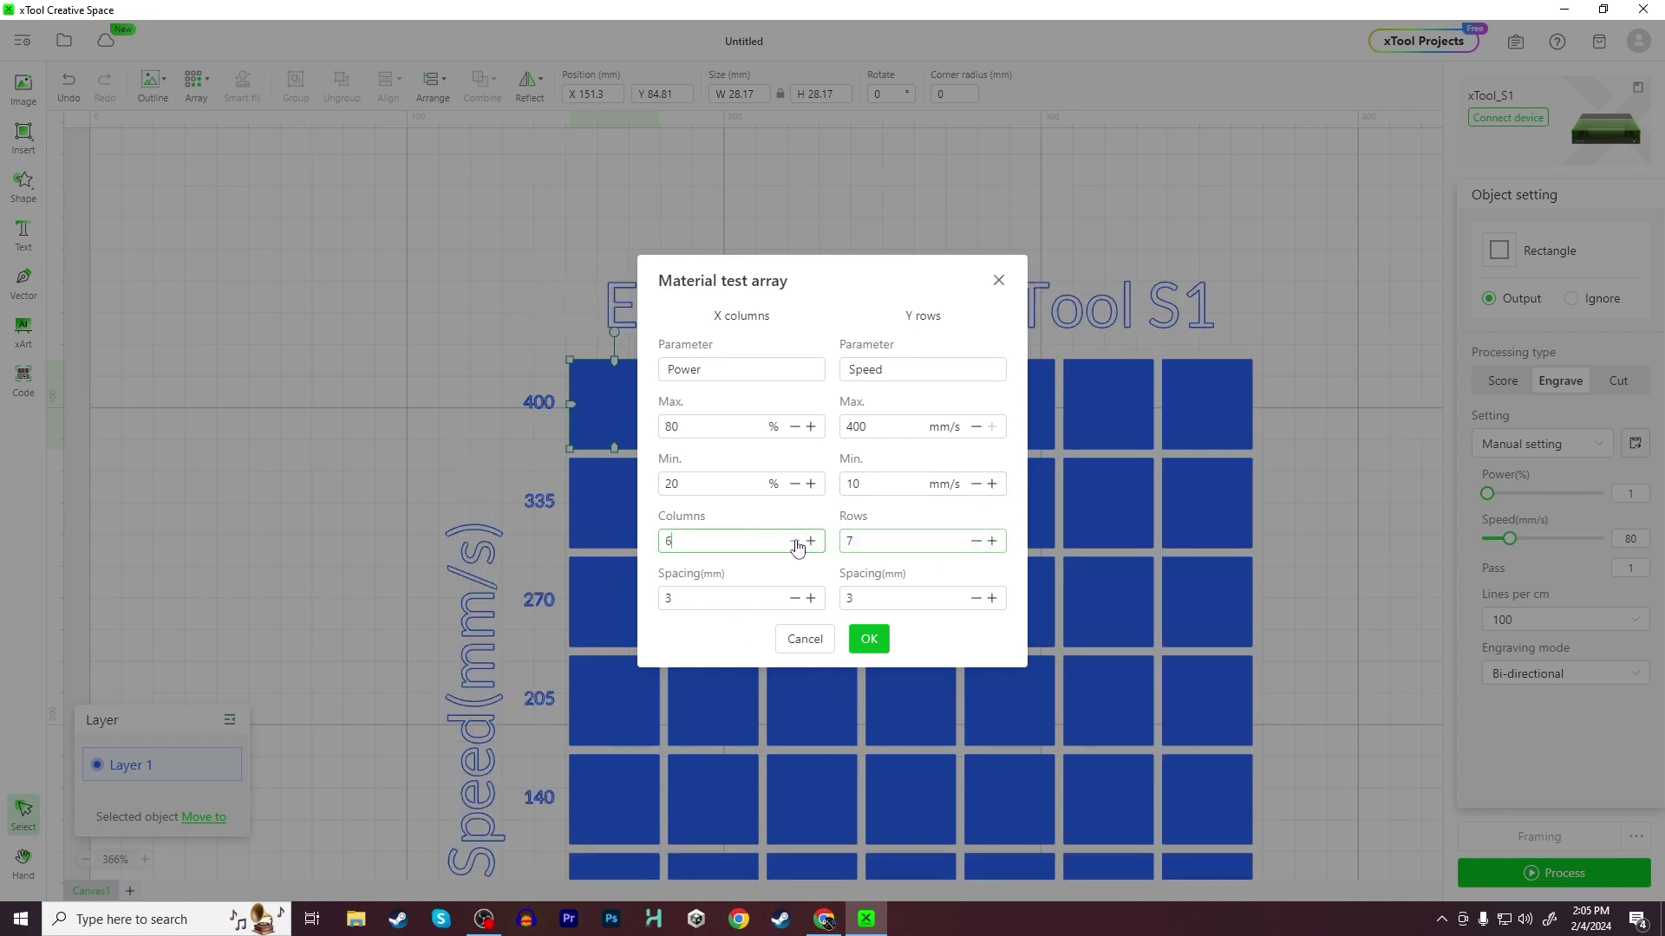
pyautogui.click(793, 541)
pyautogui.doubleClick(879, 548)
pyautogui.write('5')
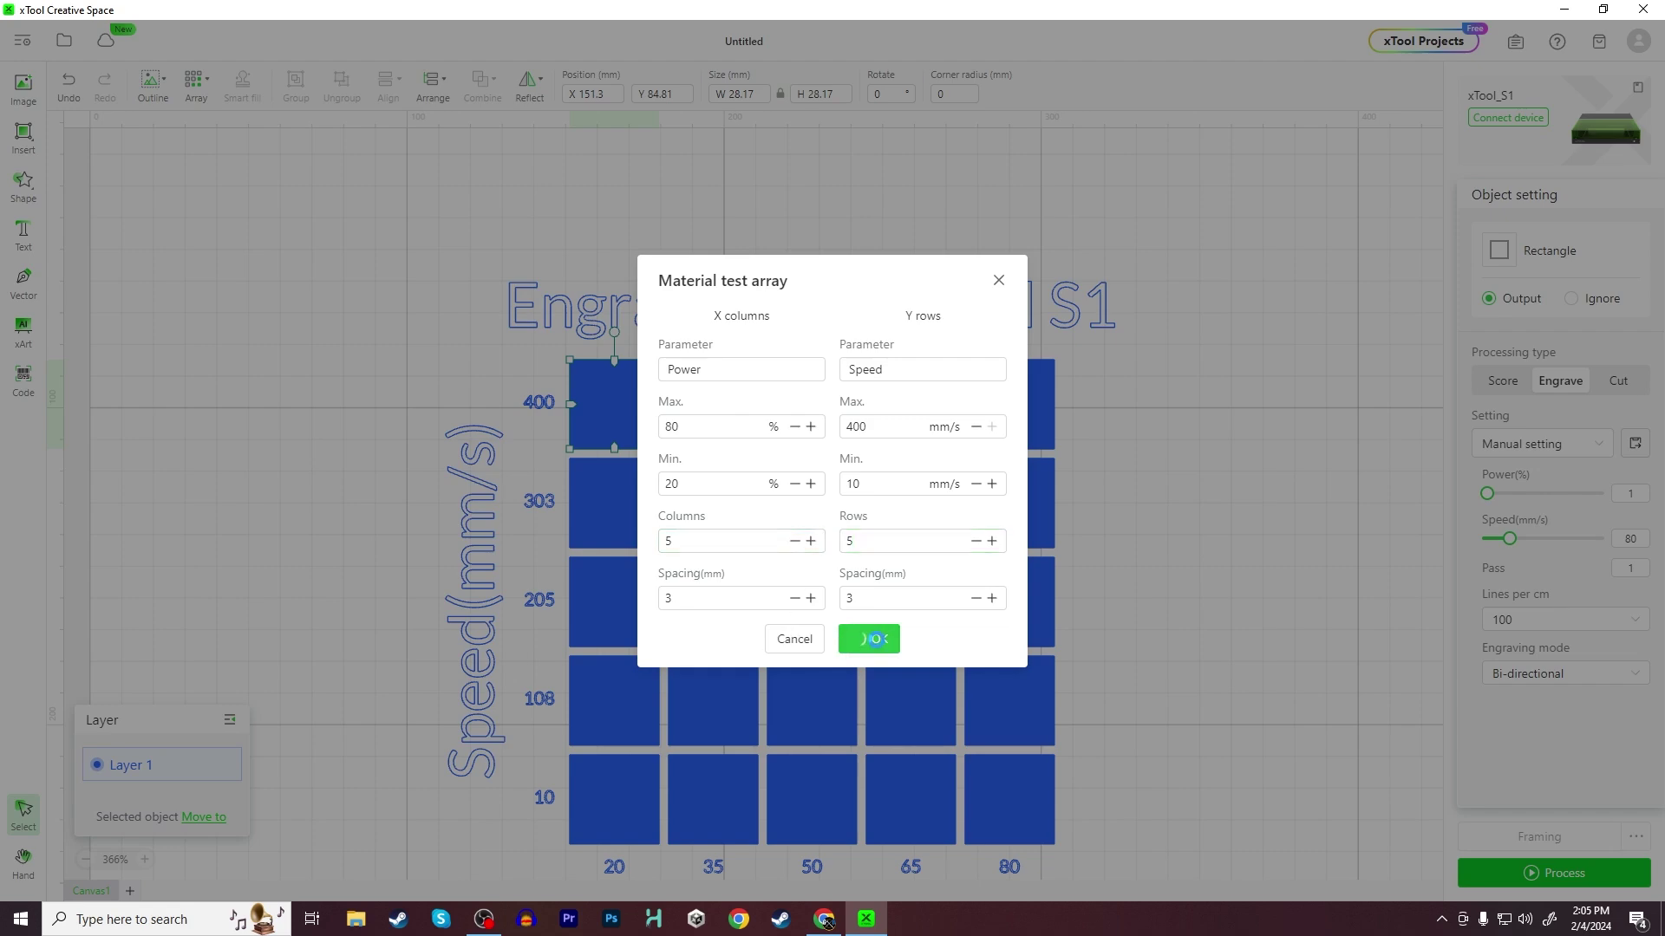
pyautogui.click(876, 645)
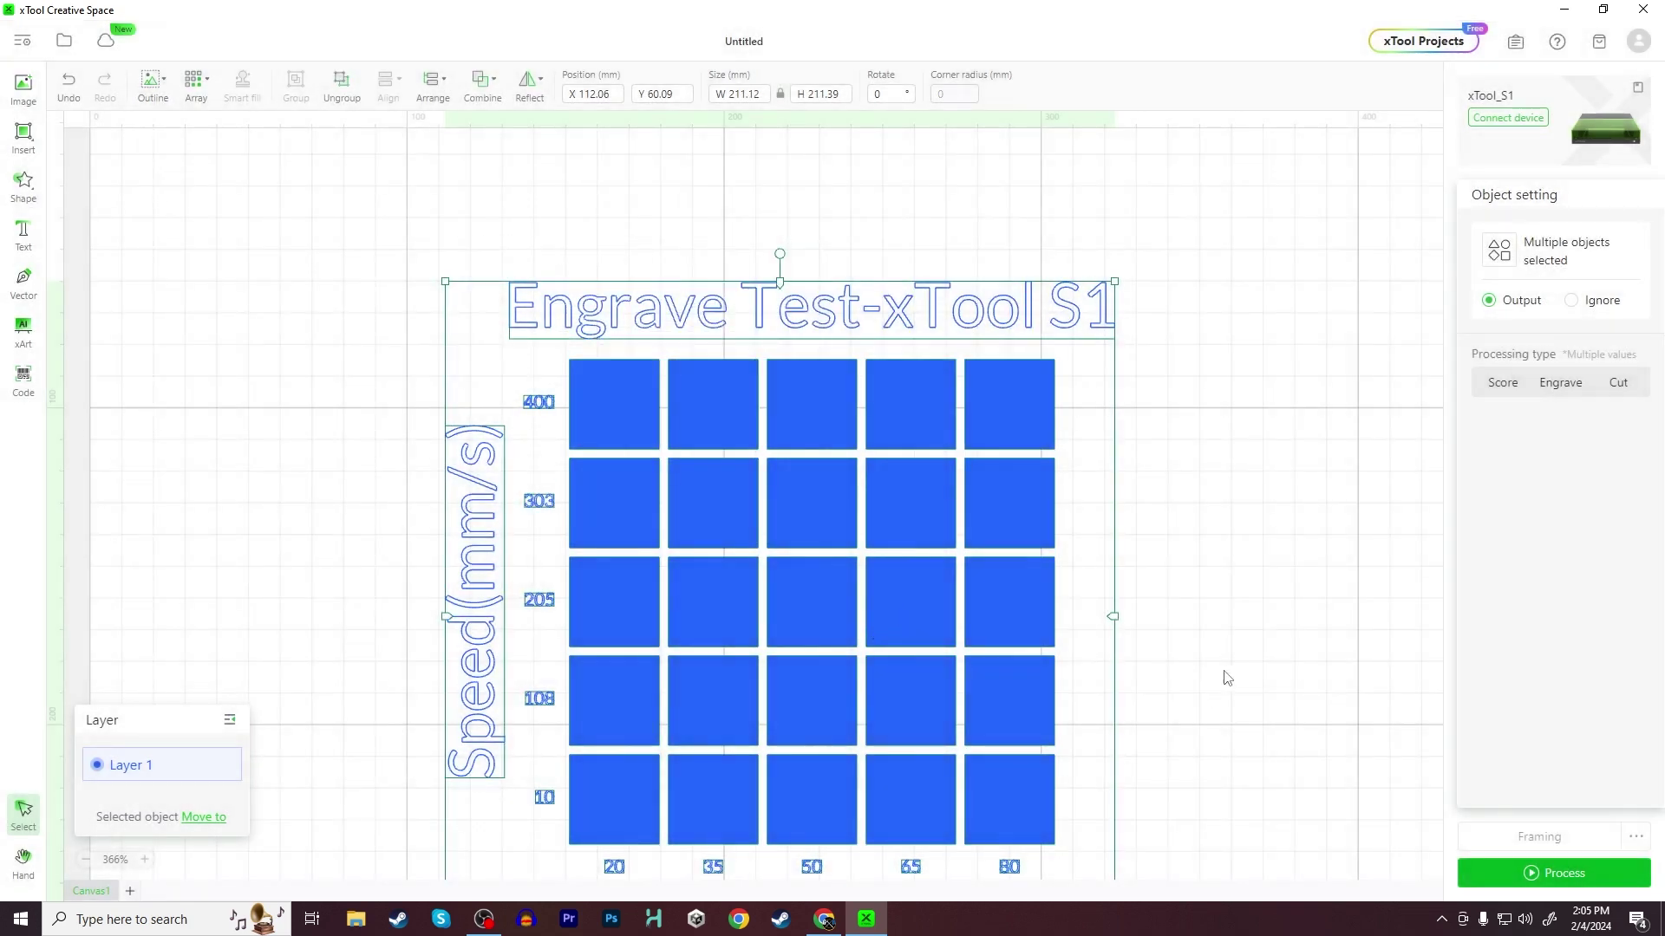
# Select the whole test grid and ungroup its title, labels and squares.
pyautogui.click(86, 859)
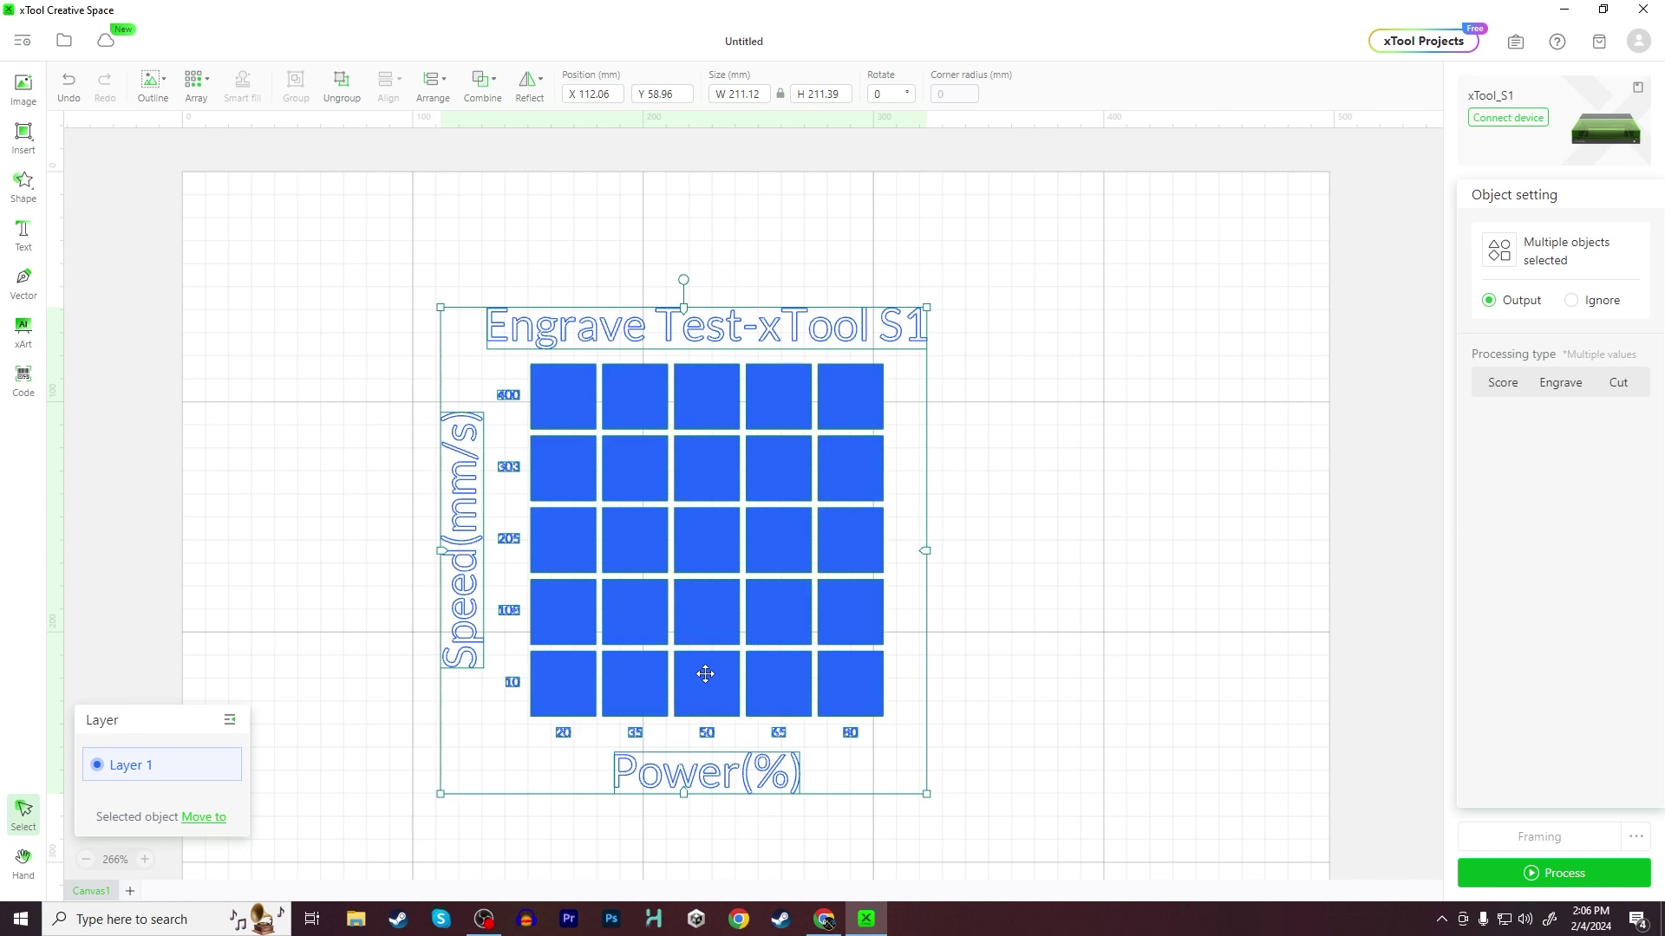
pyautogui.click(963, 399)
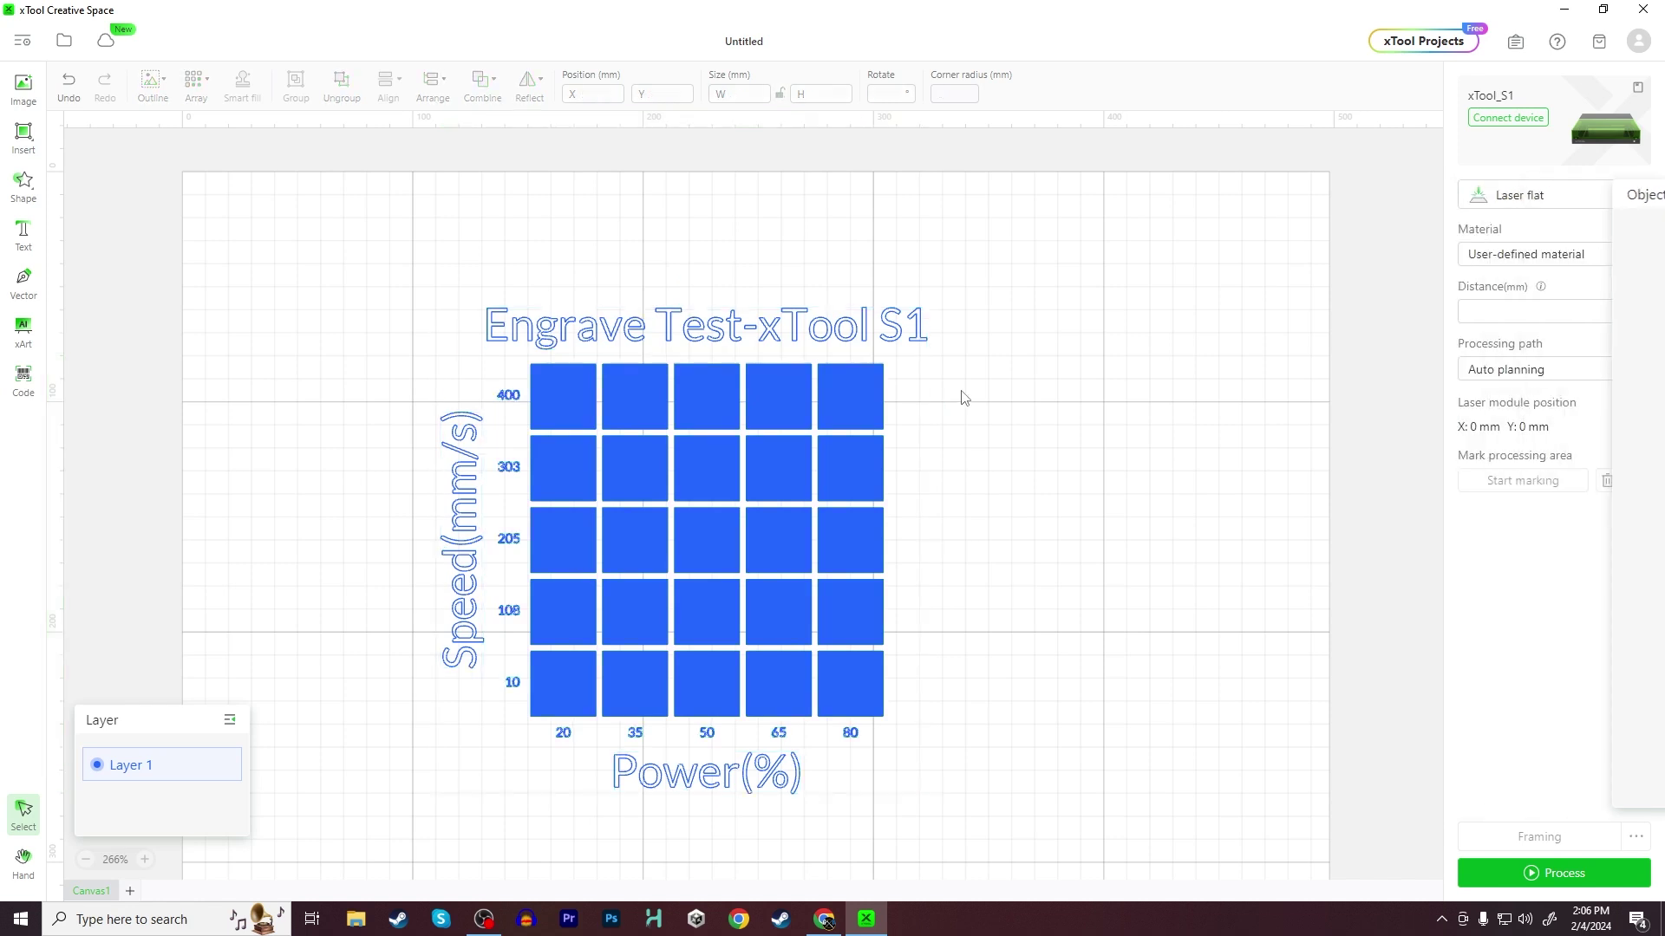
pyautogui.click(760, 439)
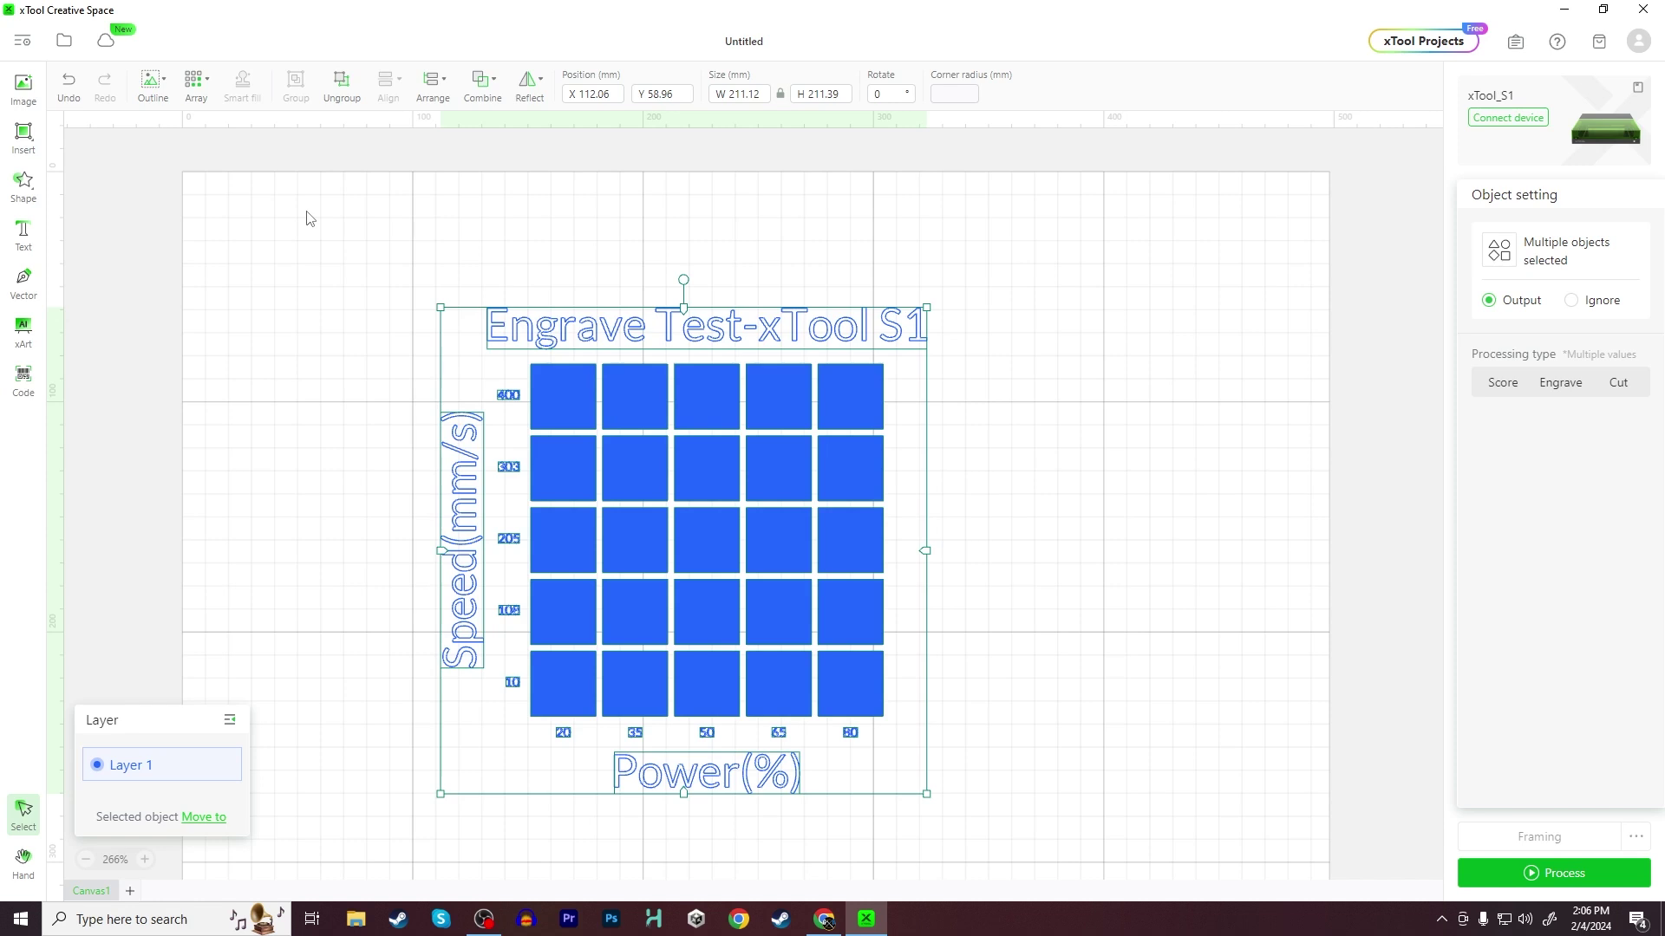
pyautogui.click(341, 86)
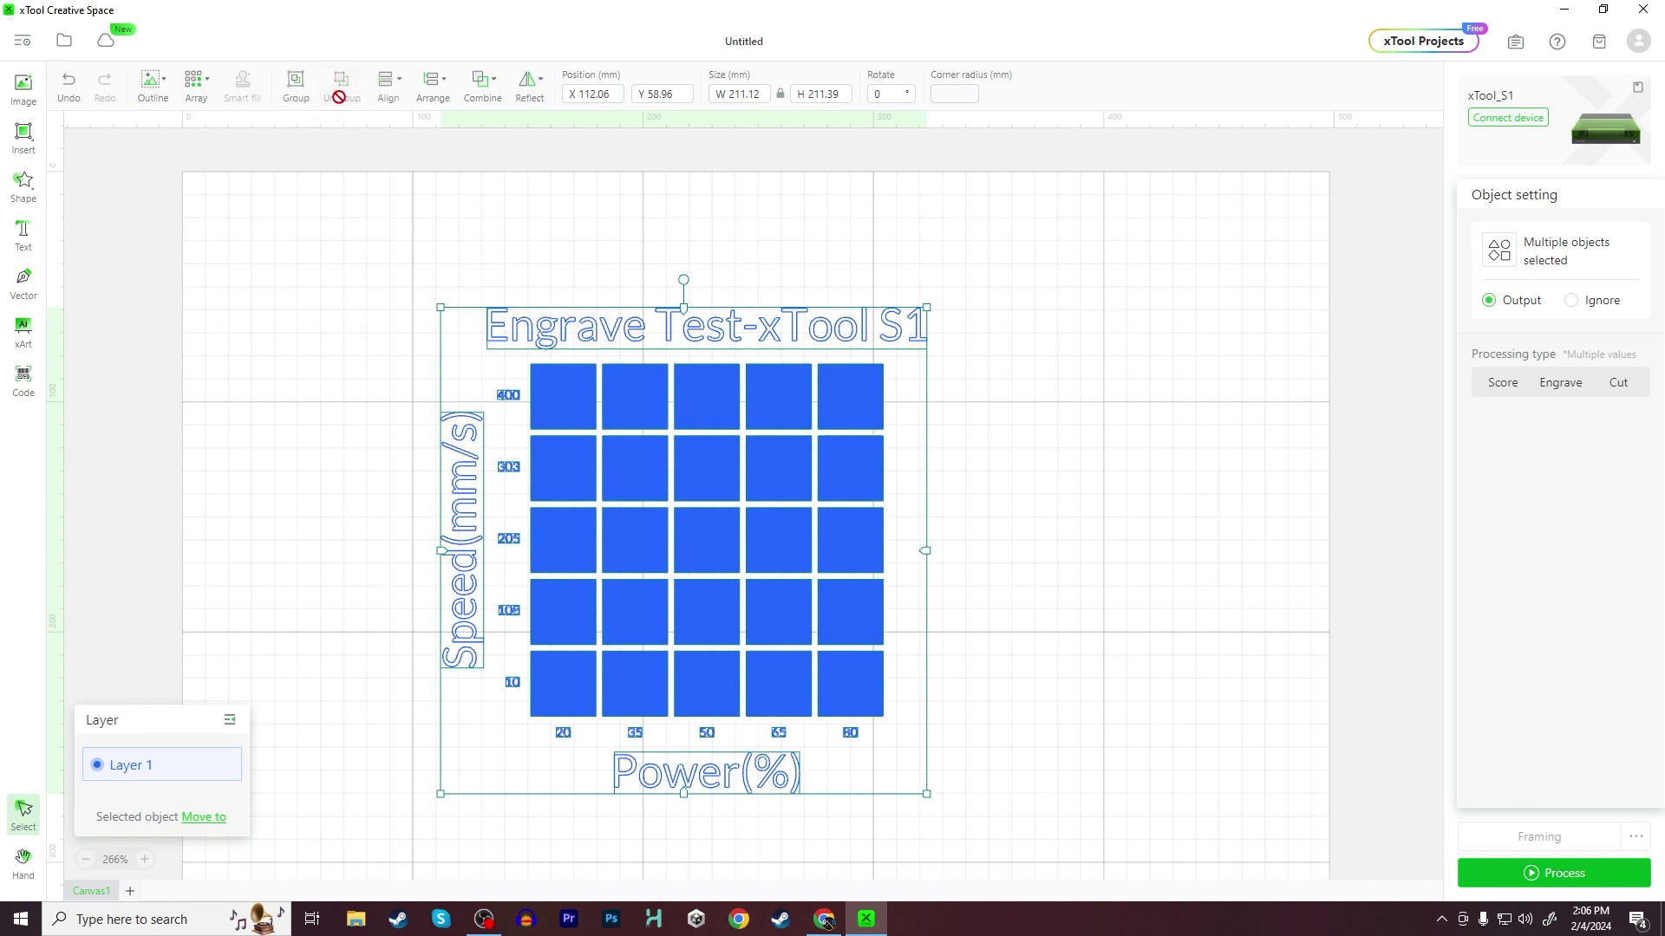
# Change the title text to 'WoodEngrave S1 - Test'.
pyautogui.click(384, 265)
pyautogui.click(475, 335)
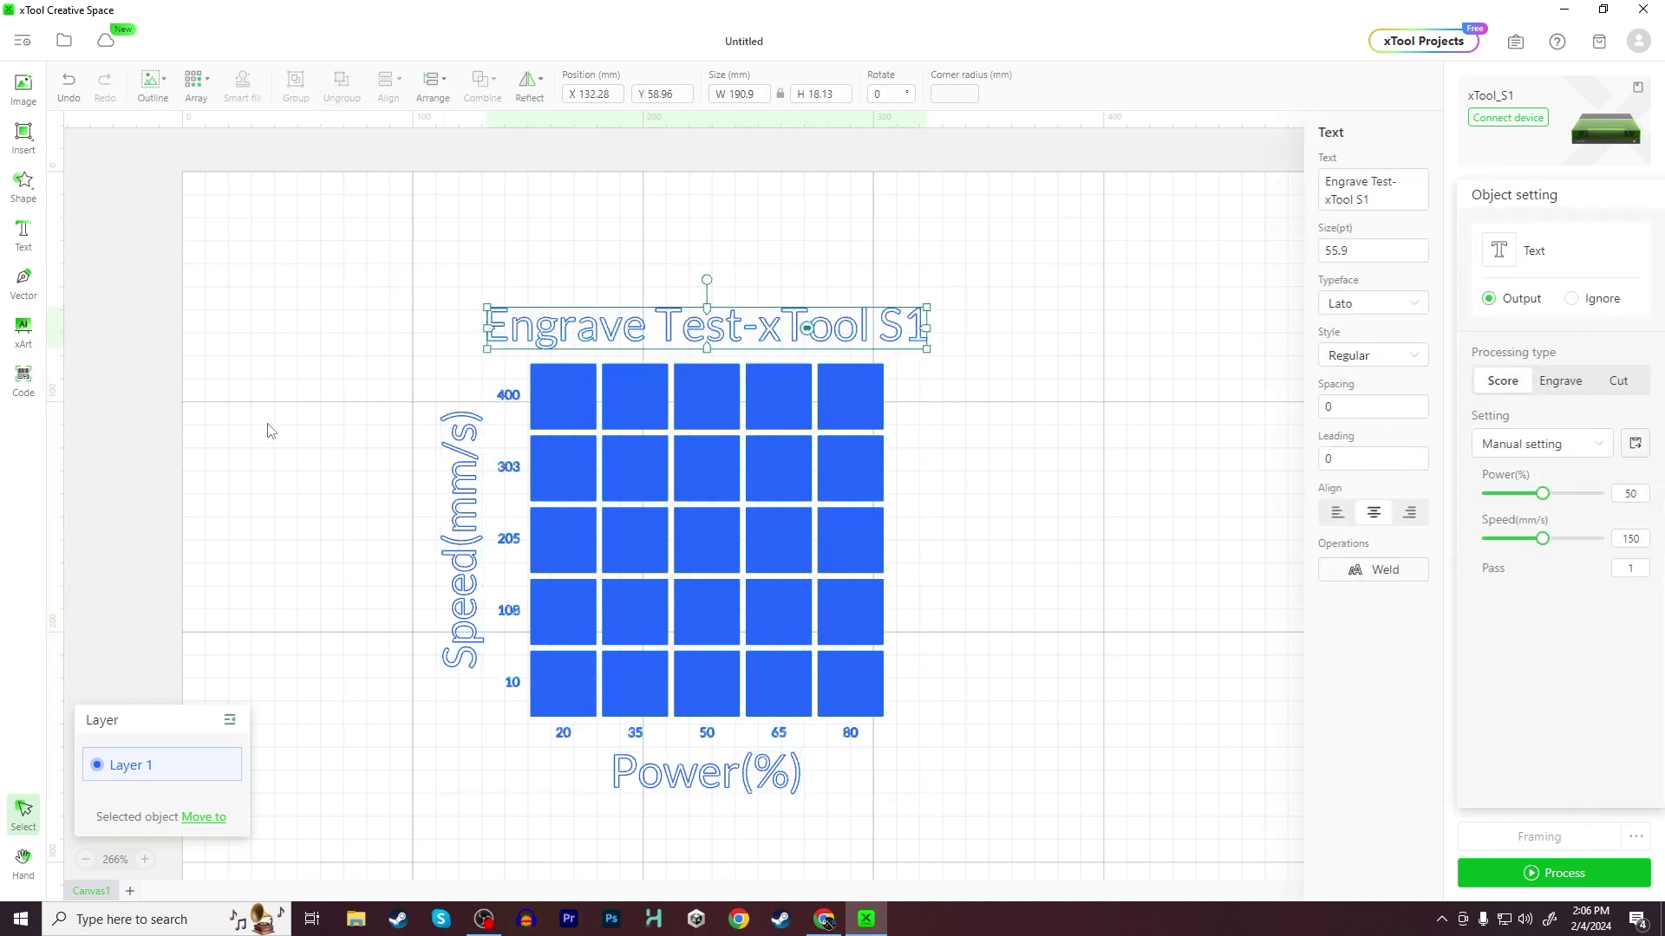
pyautogui.click(453, 484)
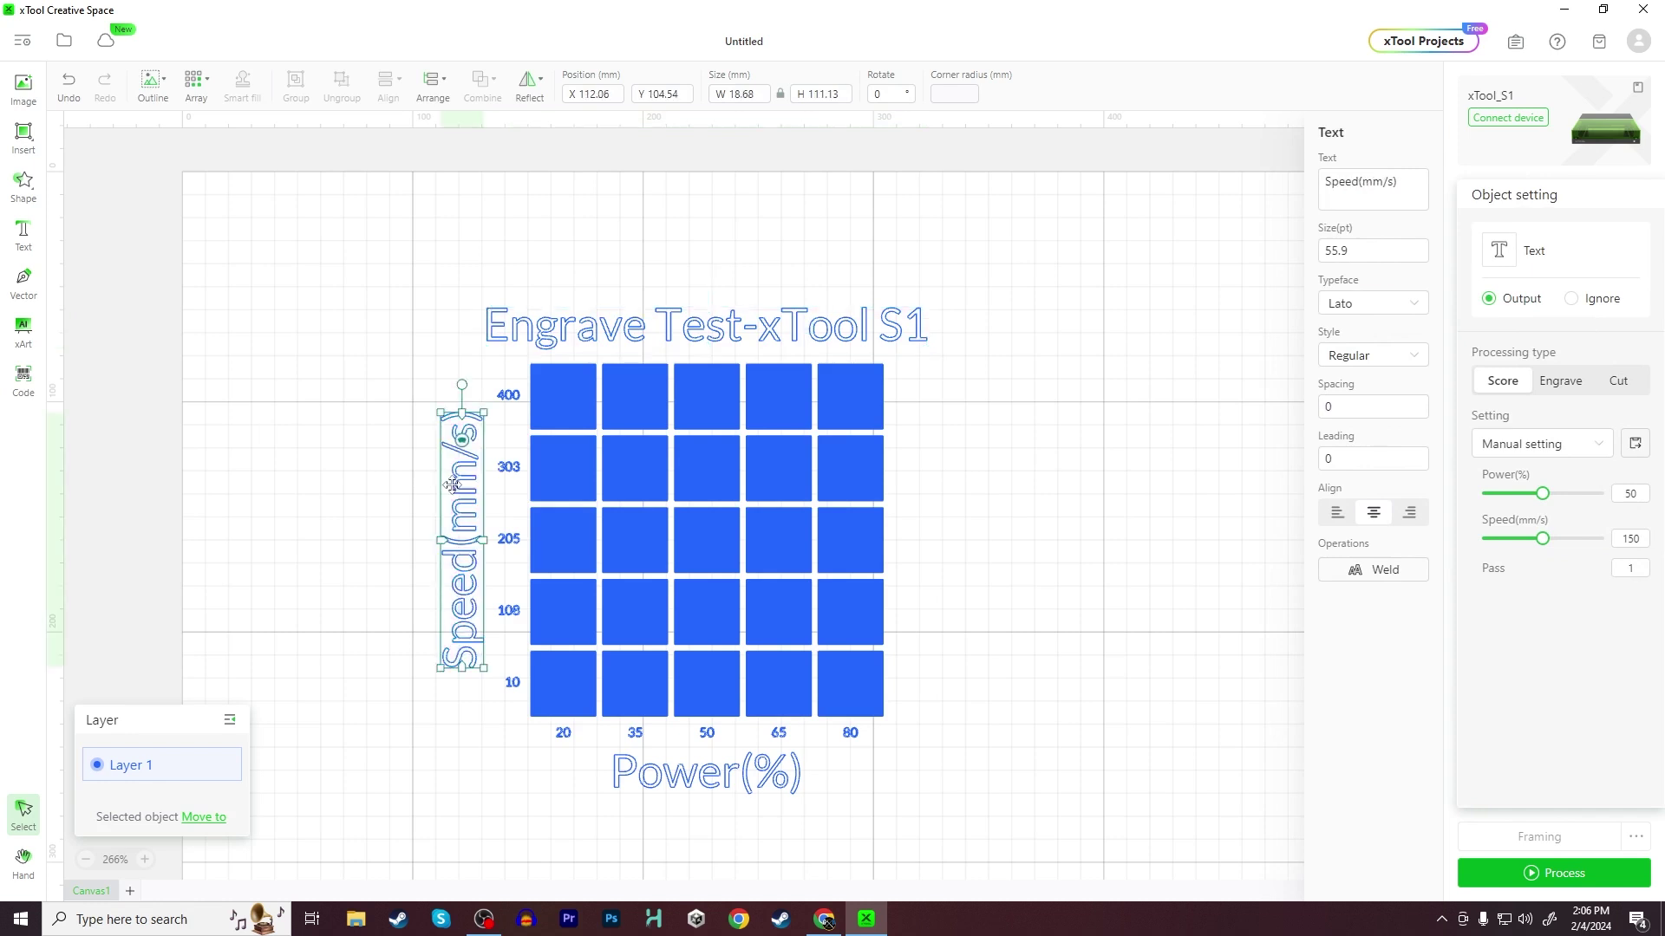
pyautogui.click(689, 783)
pyautogui.click(709, 344)
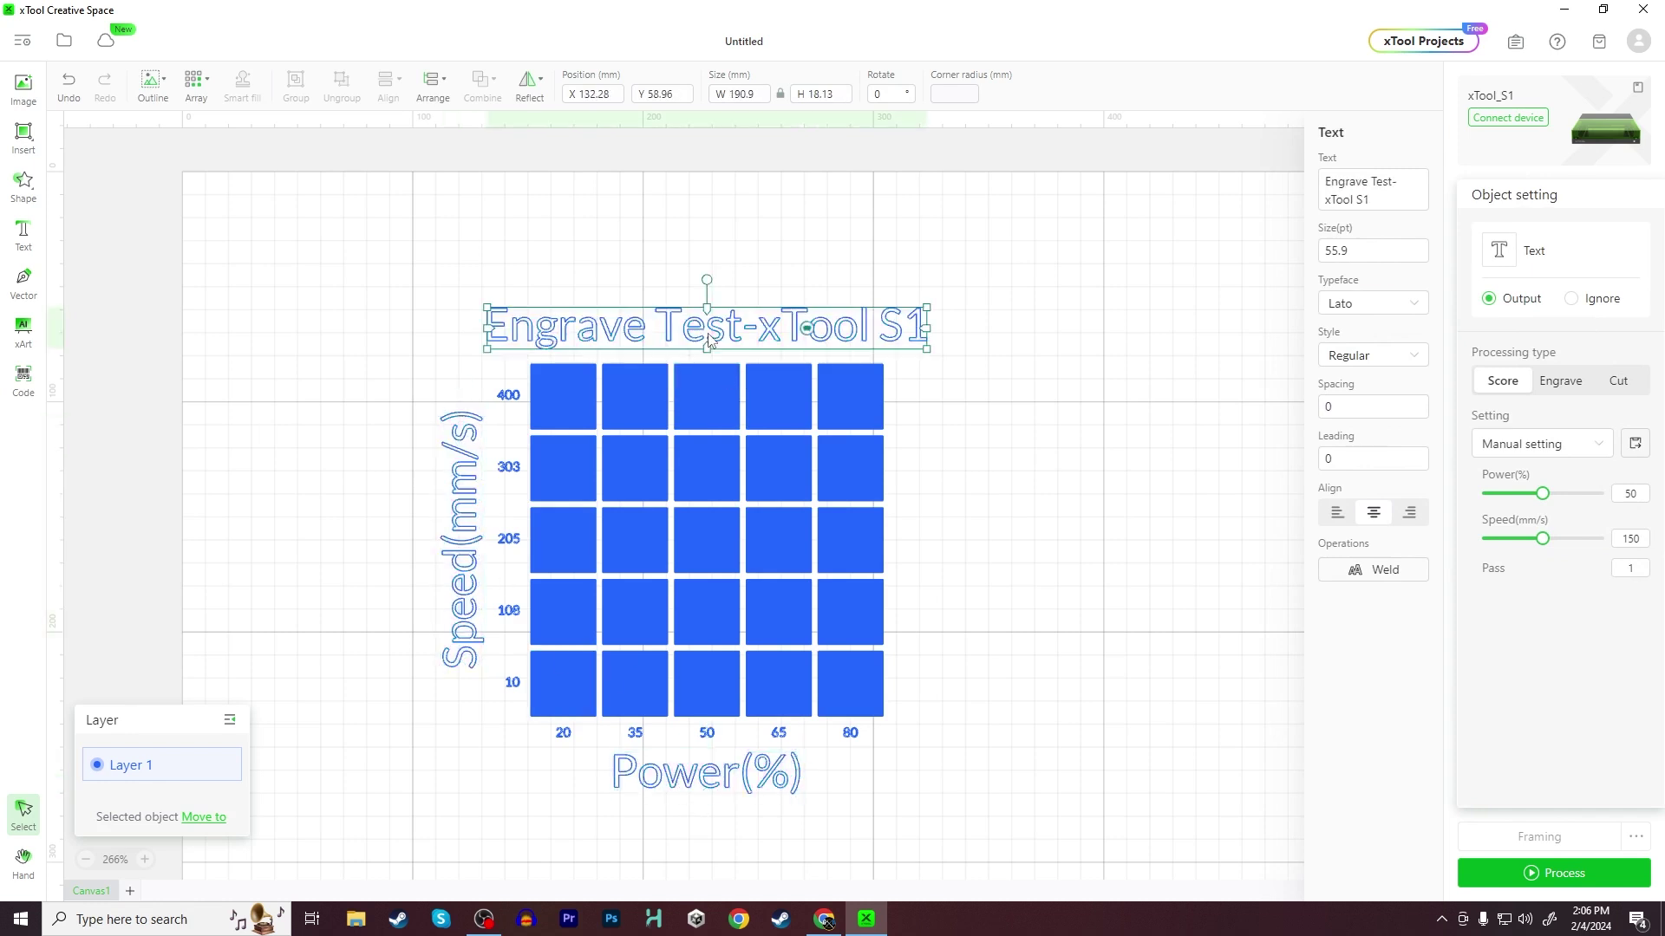
pyautogui.moveTo(1383, 201); pyautogui.dragTo(1307, 182)
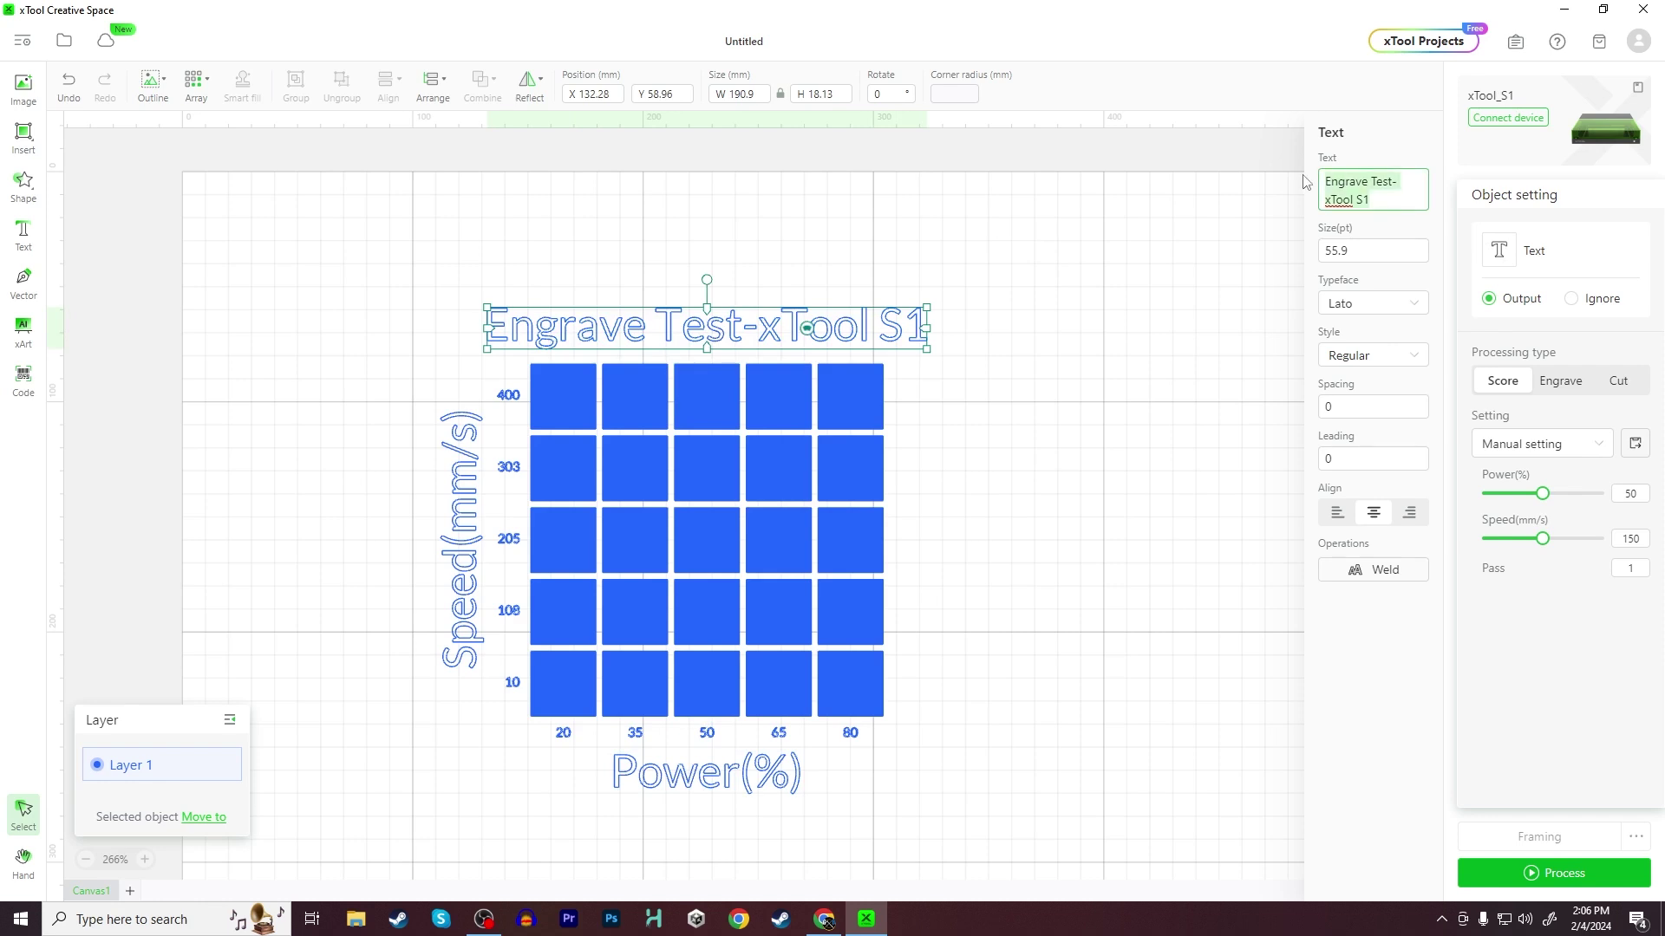
pyautogui.write('Wood')
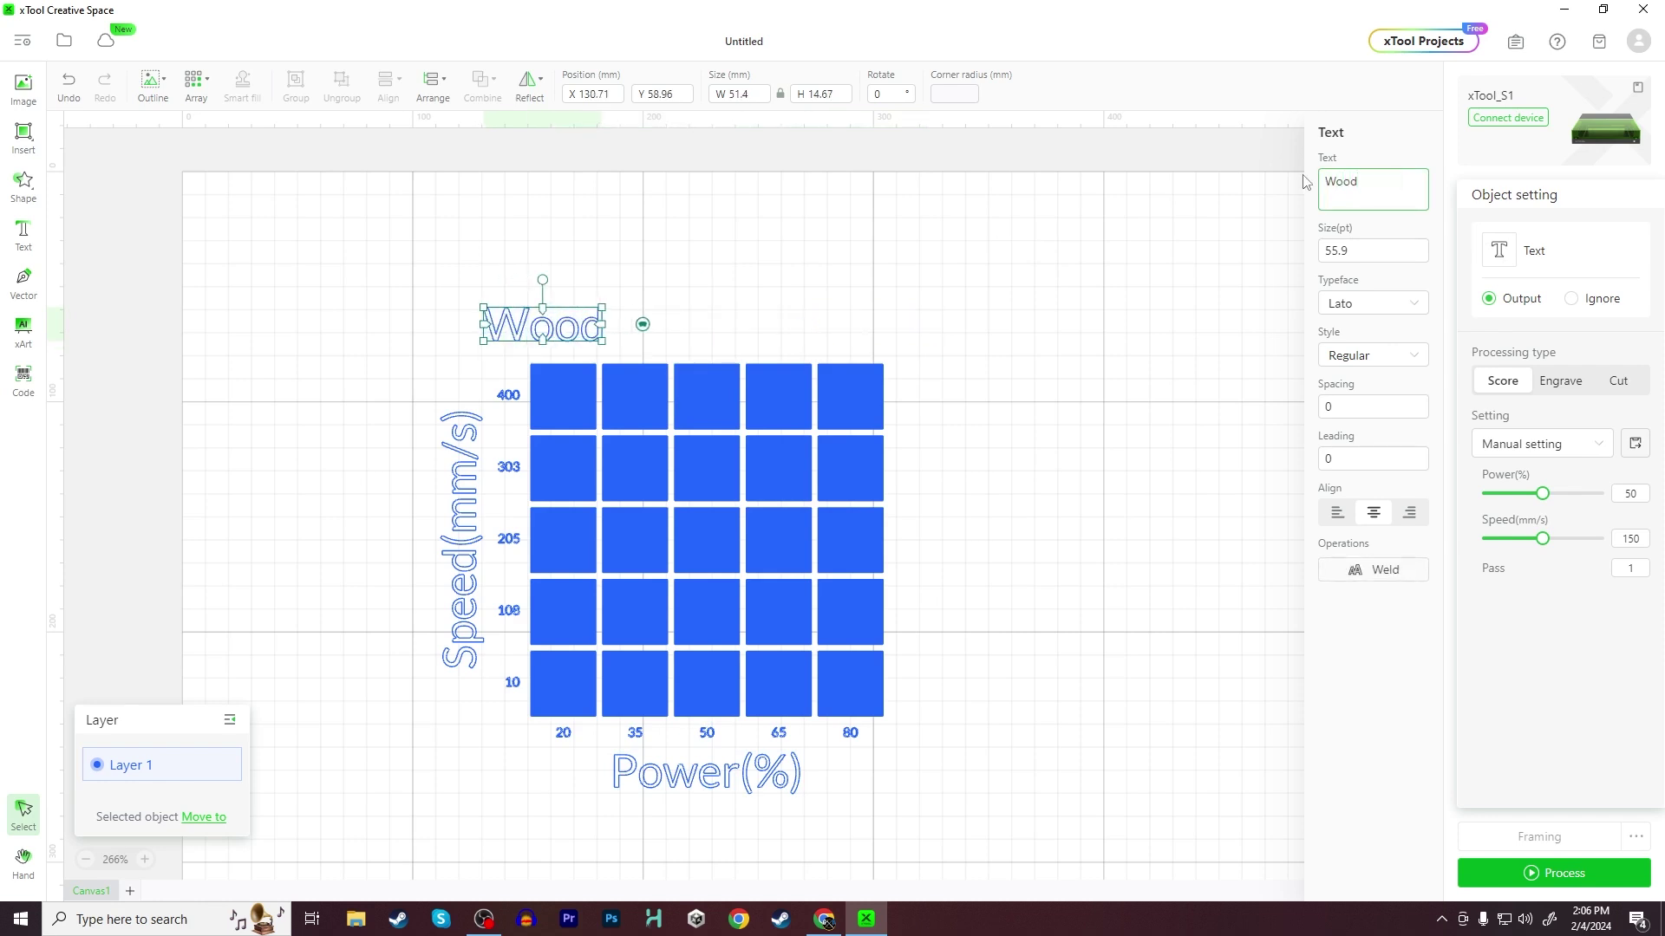
pyautogui.write('Engrave ')
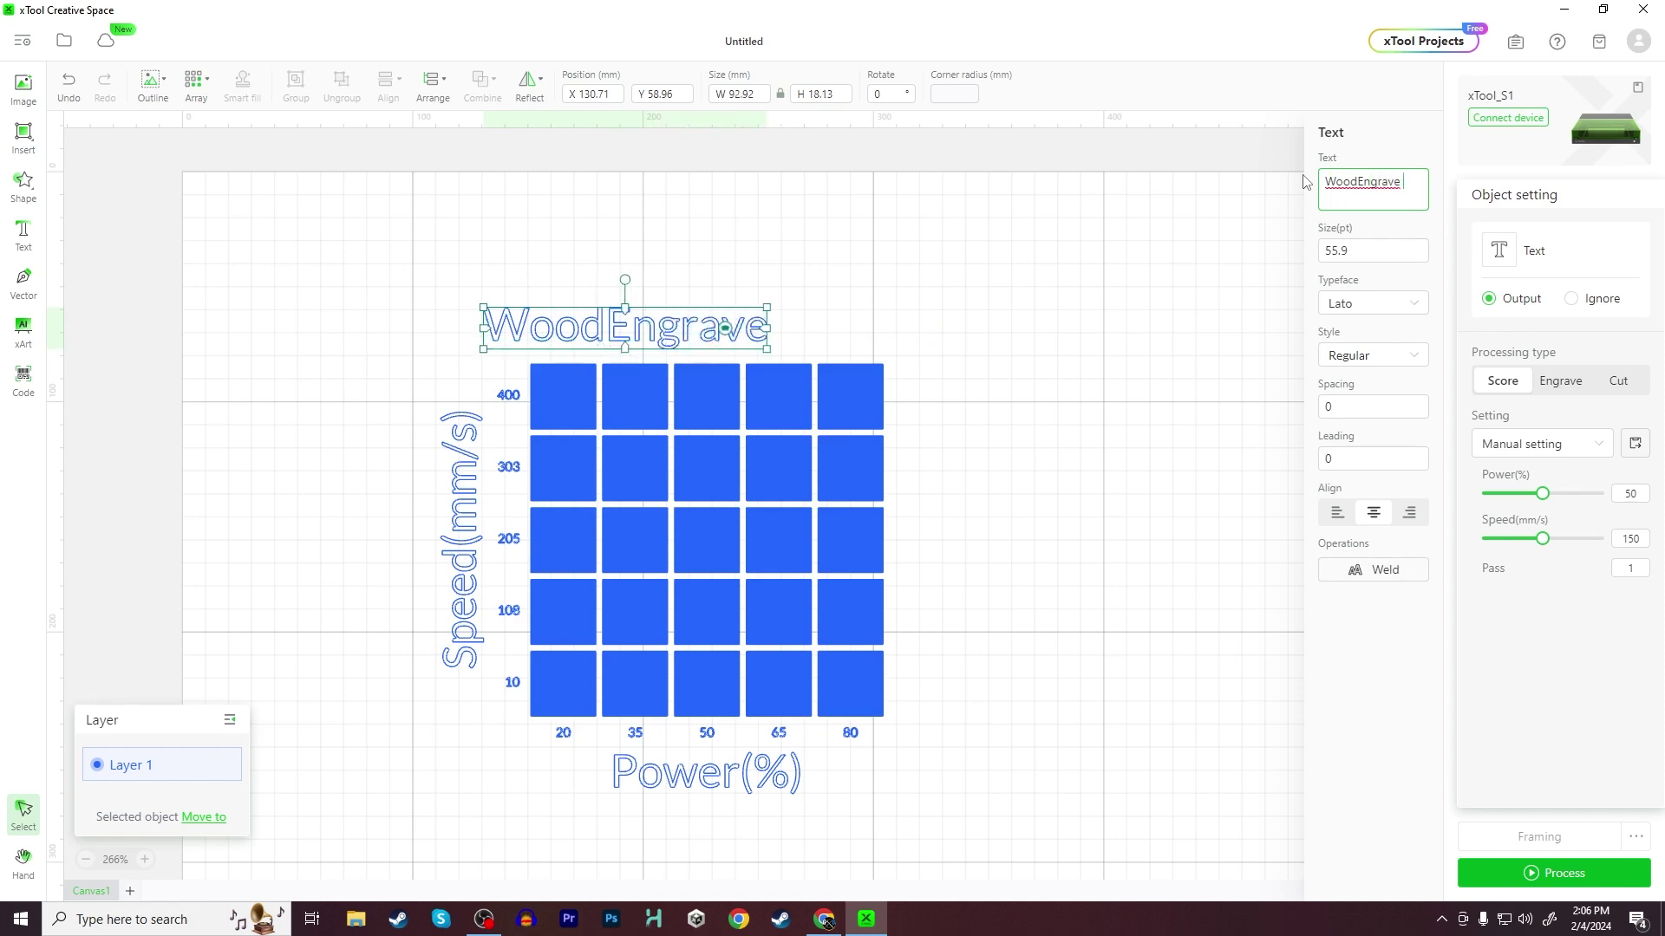
pyautogui.write('S1 - ')
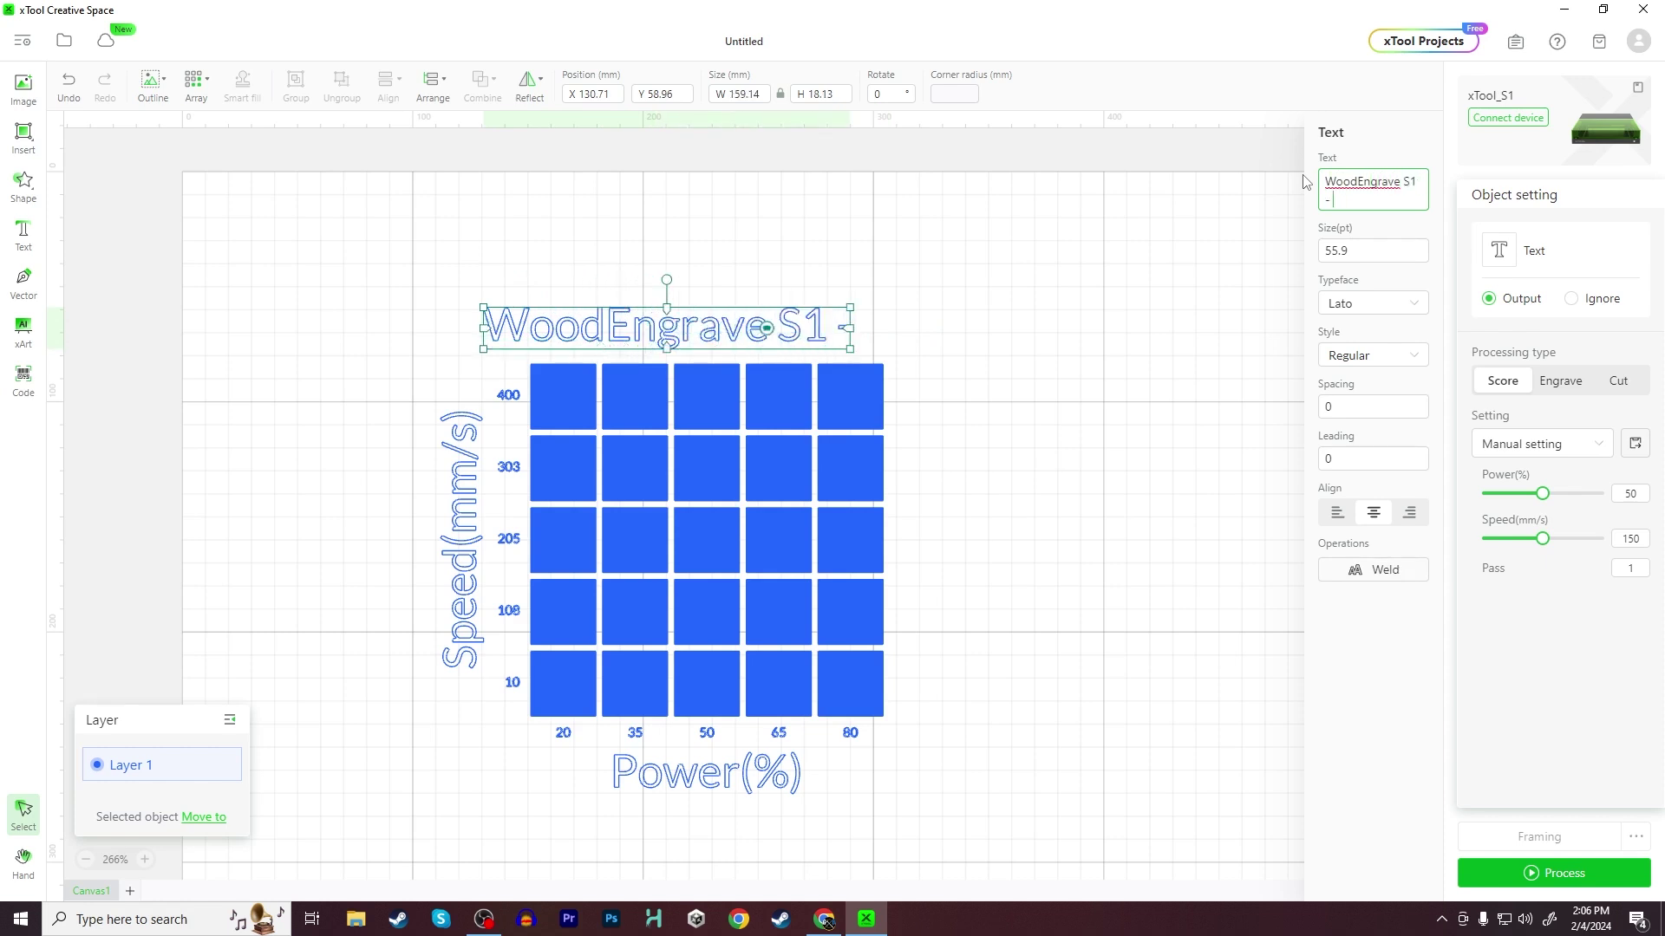
pyautogui.write('Test')
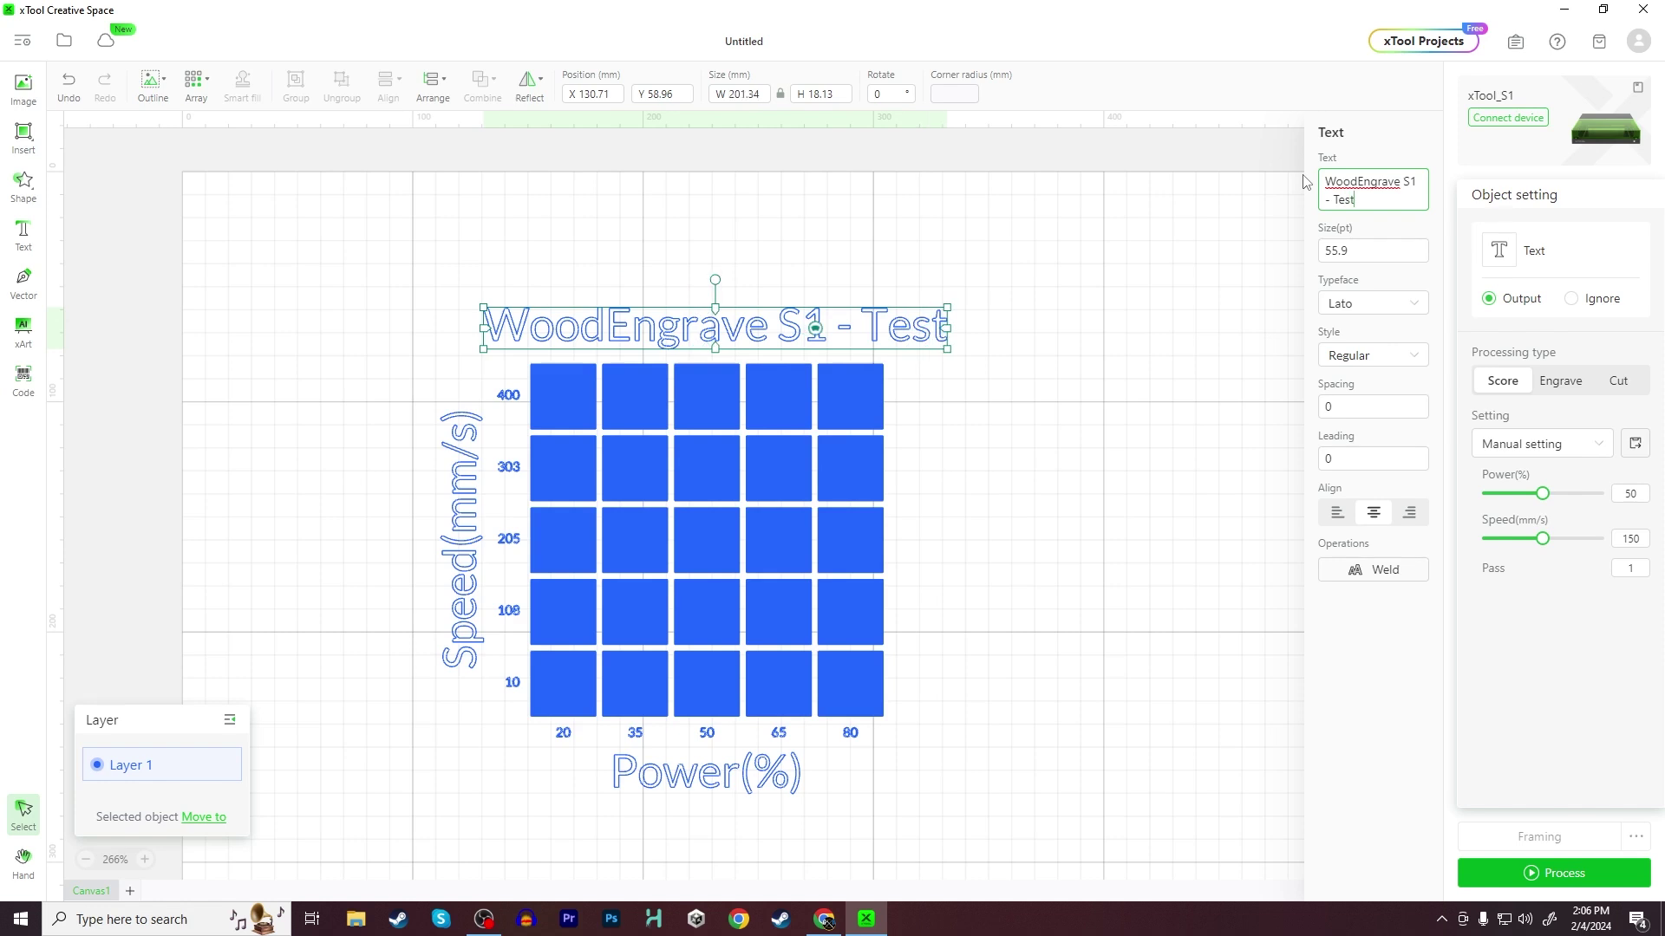
pyautogui.click(1368, 404)
# Set the title's font size to 40 and shift it slightly right above the grid.
pyautogui.click(1358, 253)
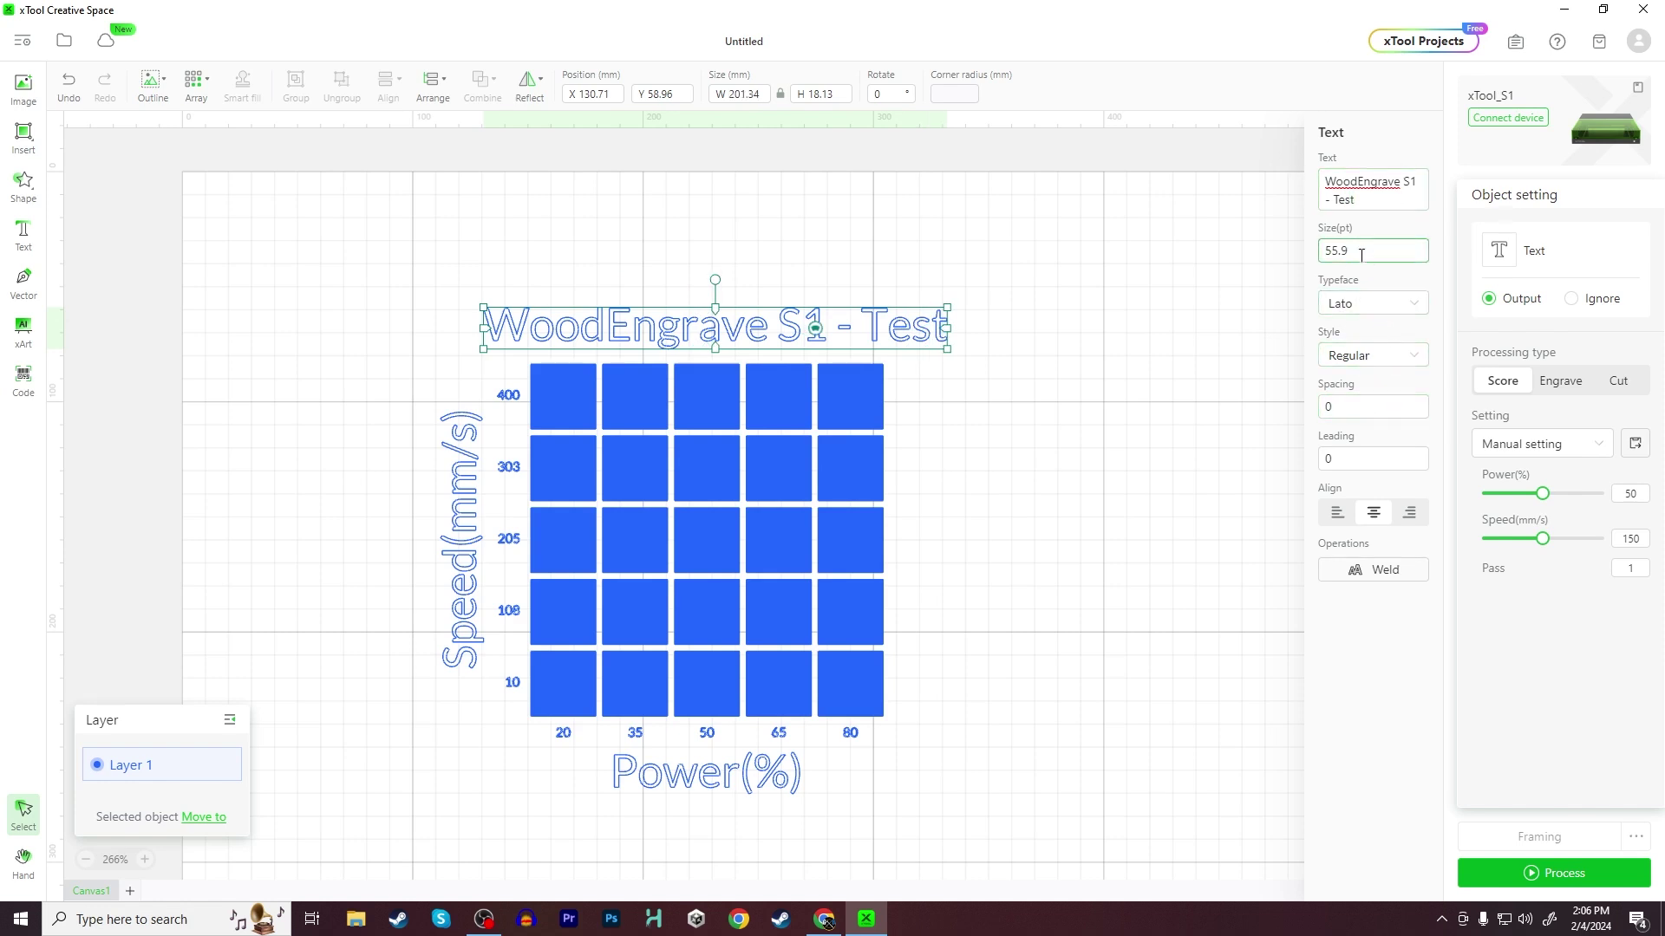
pyautogui.moveTo(1361, 255); pyautogui.dragTo(1272, 269)
pyautogui.write('40')
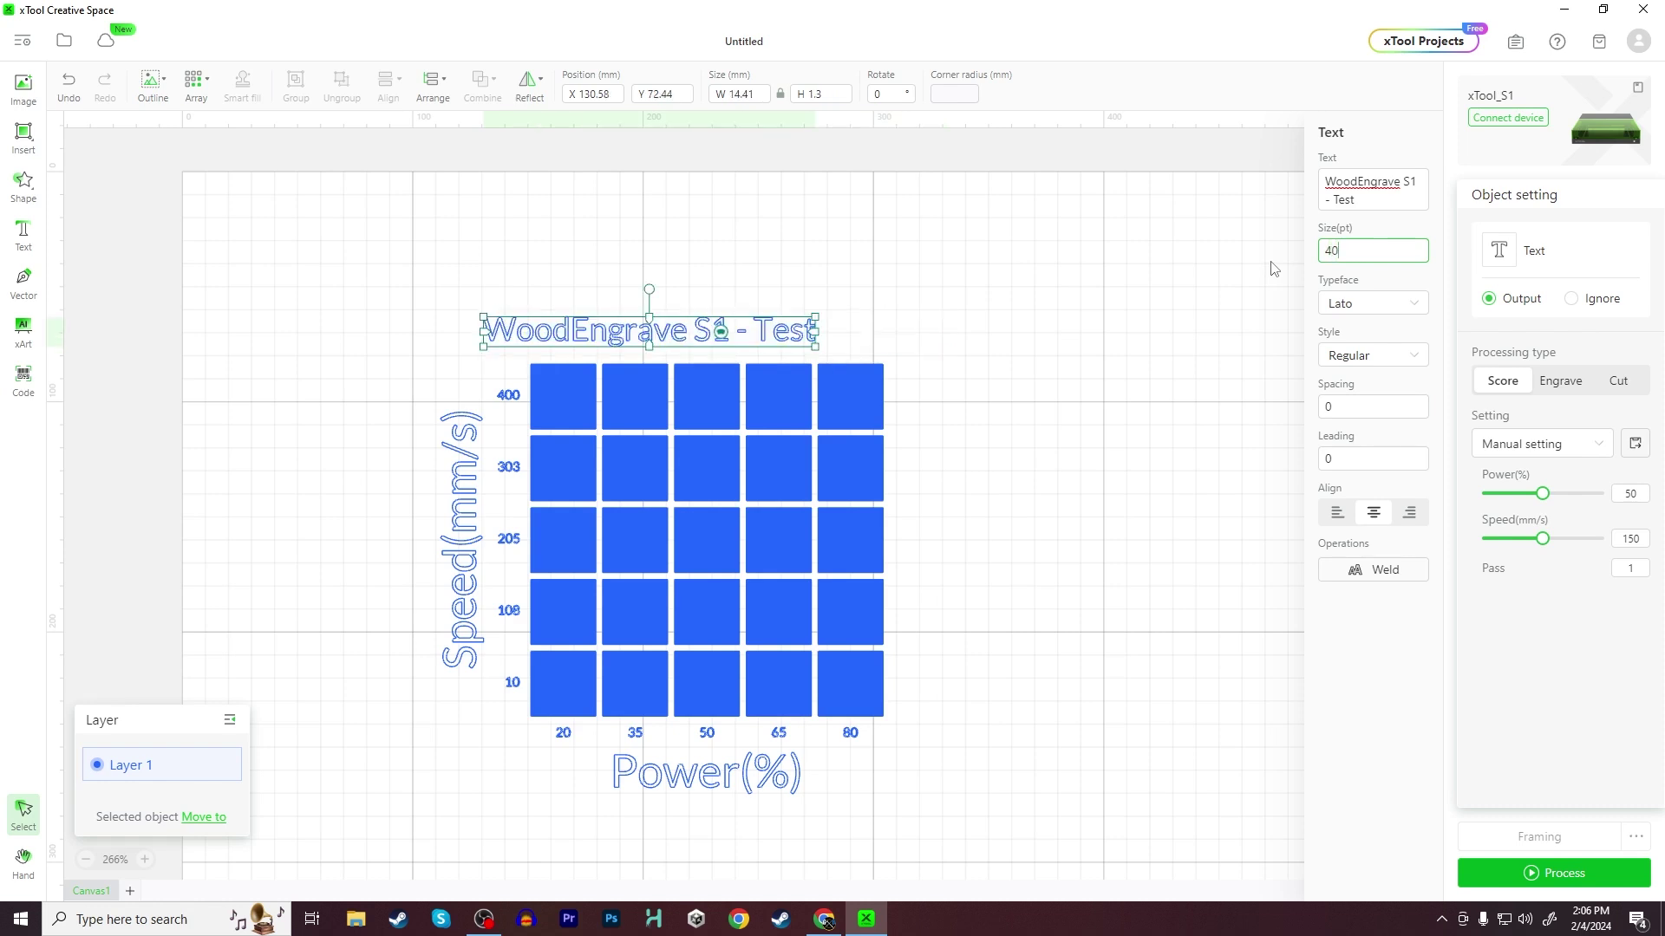
pyautogui.moveTo(695, 336); pyautogui.dragTo(757, 338)
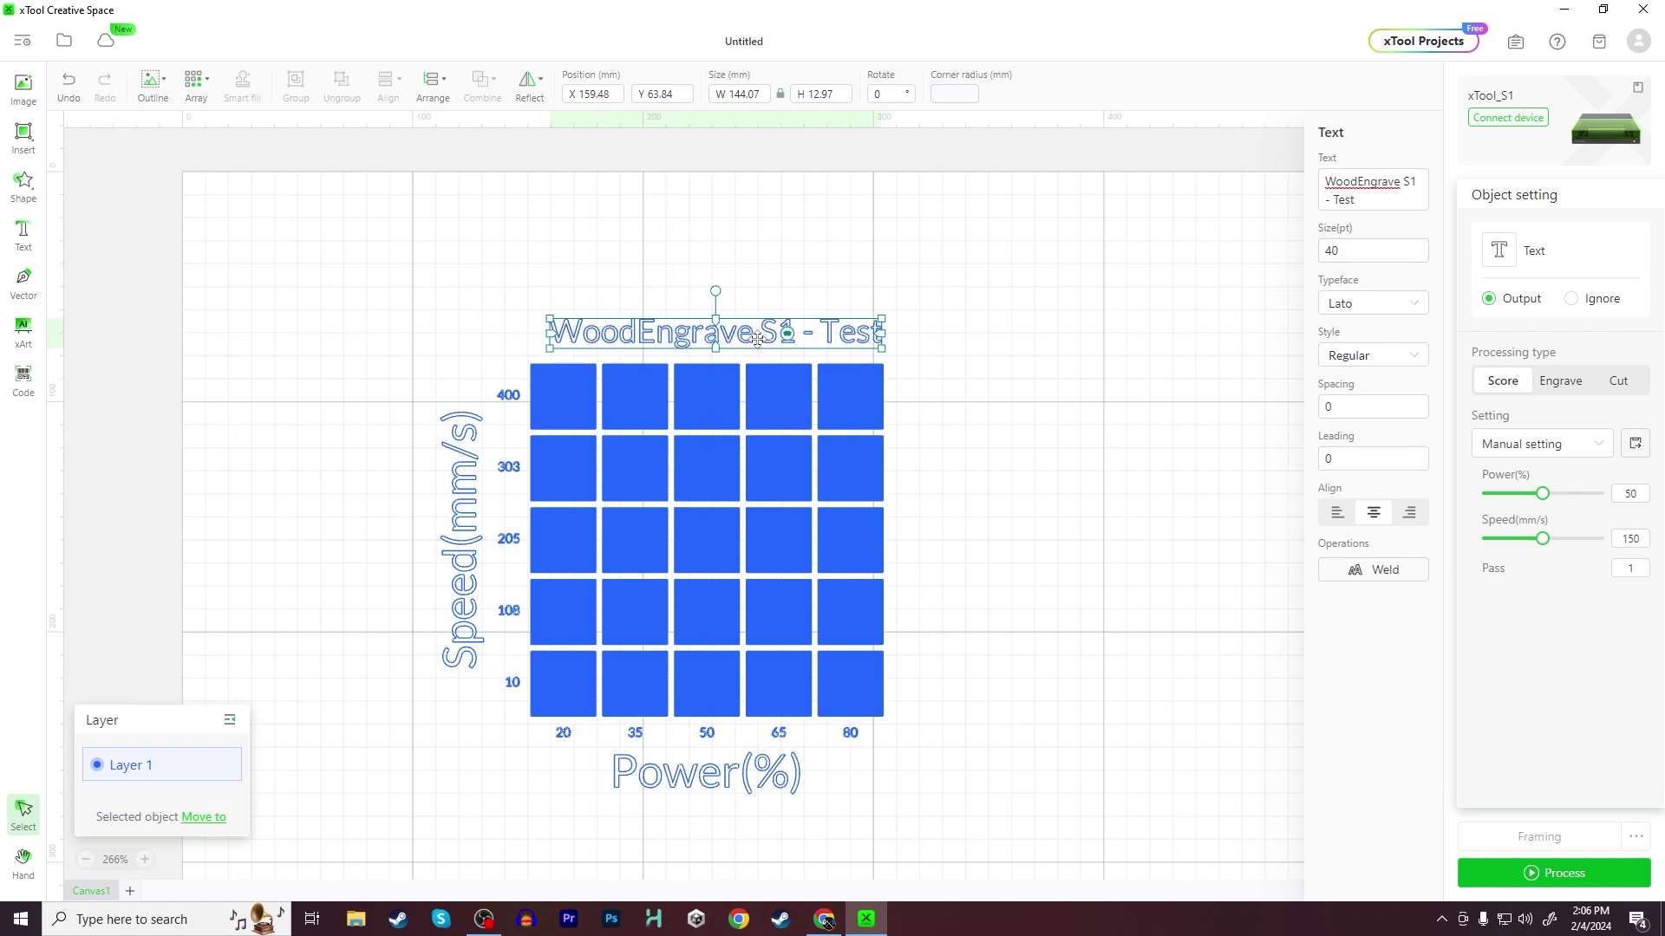
pyautogui.click(261, 461)
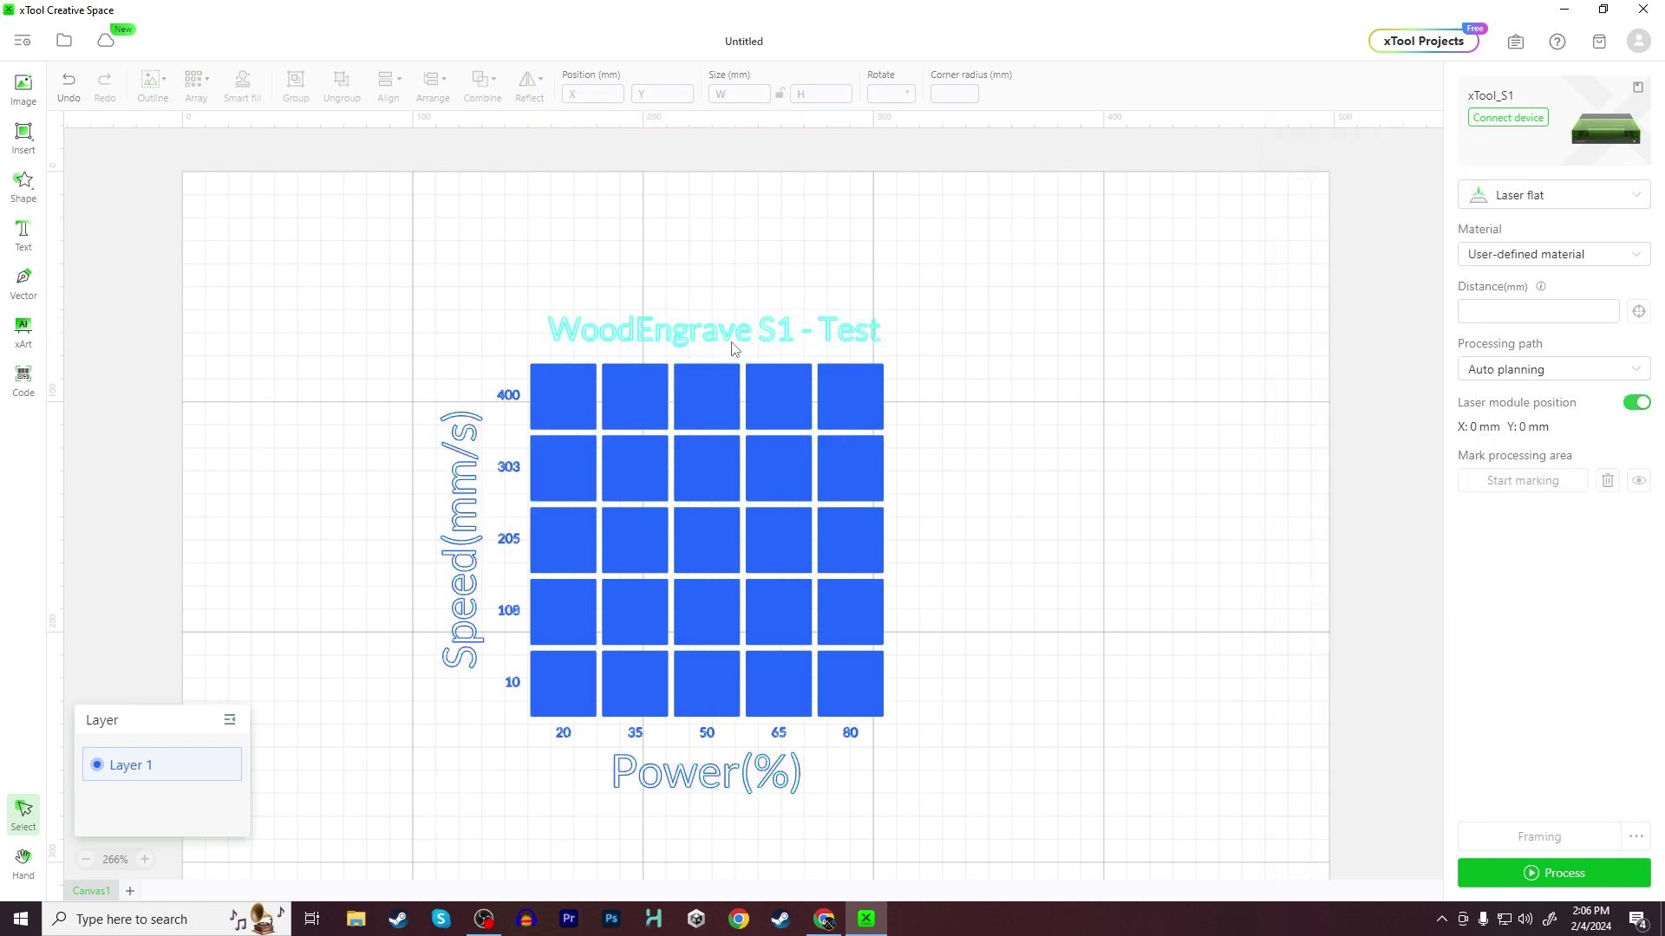
pyautogui.click(877, 339)
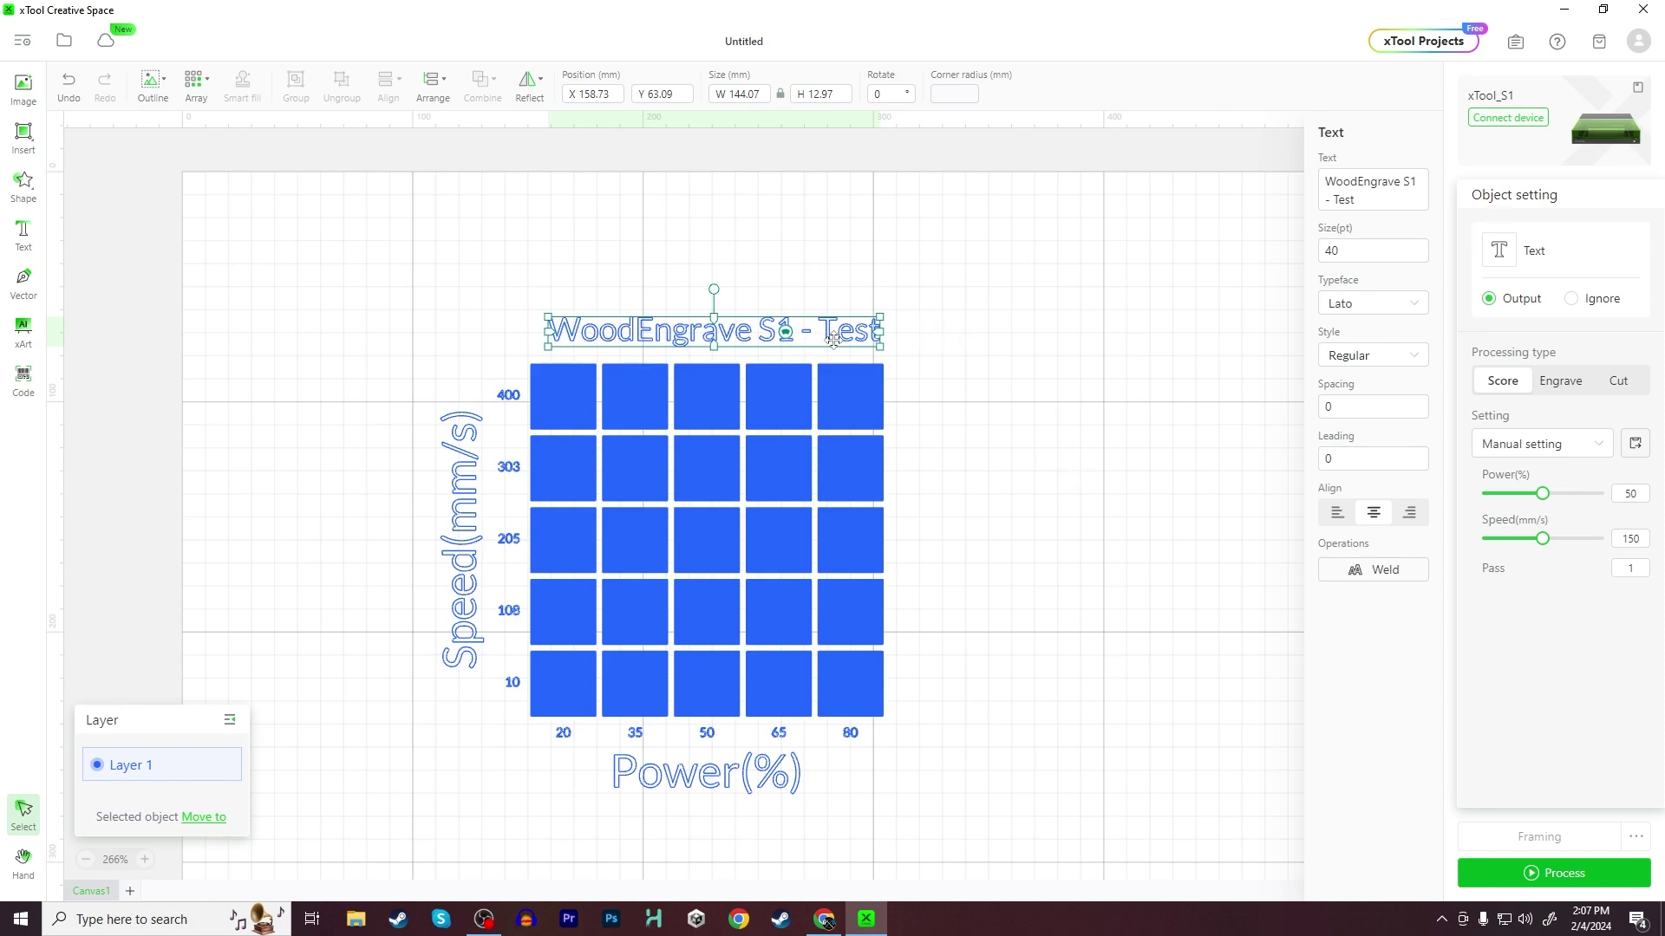
# Set the title to Engrave at 50% power and 150 mm/s, then weld it into a vector.
pyautogui.click(1546, 384)
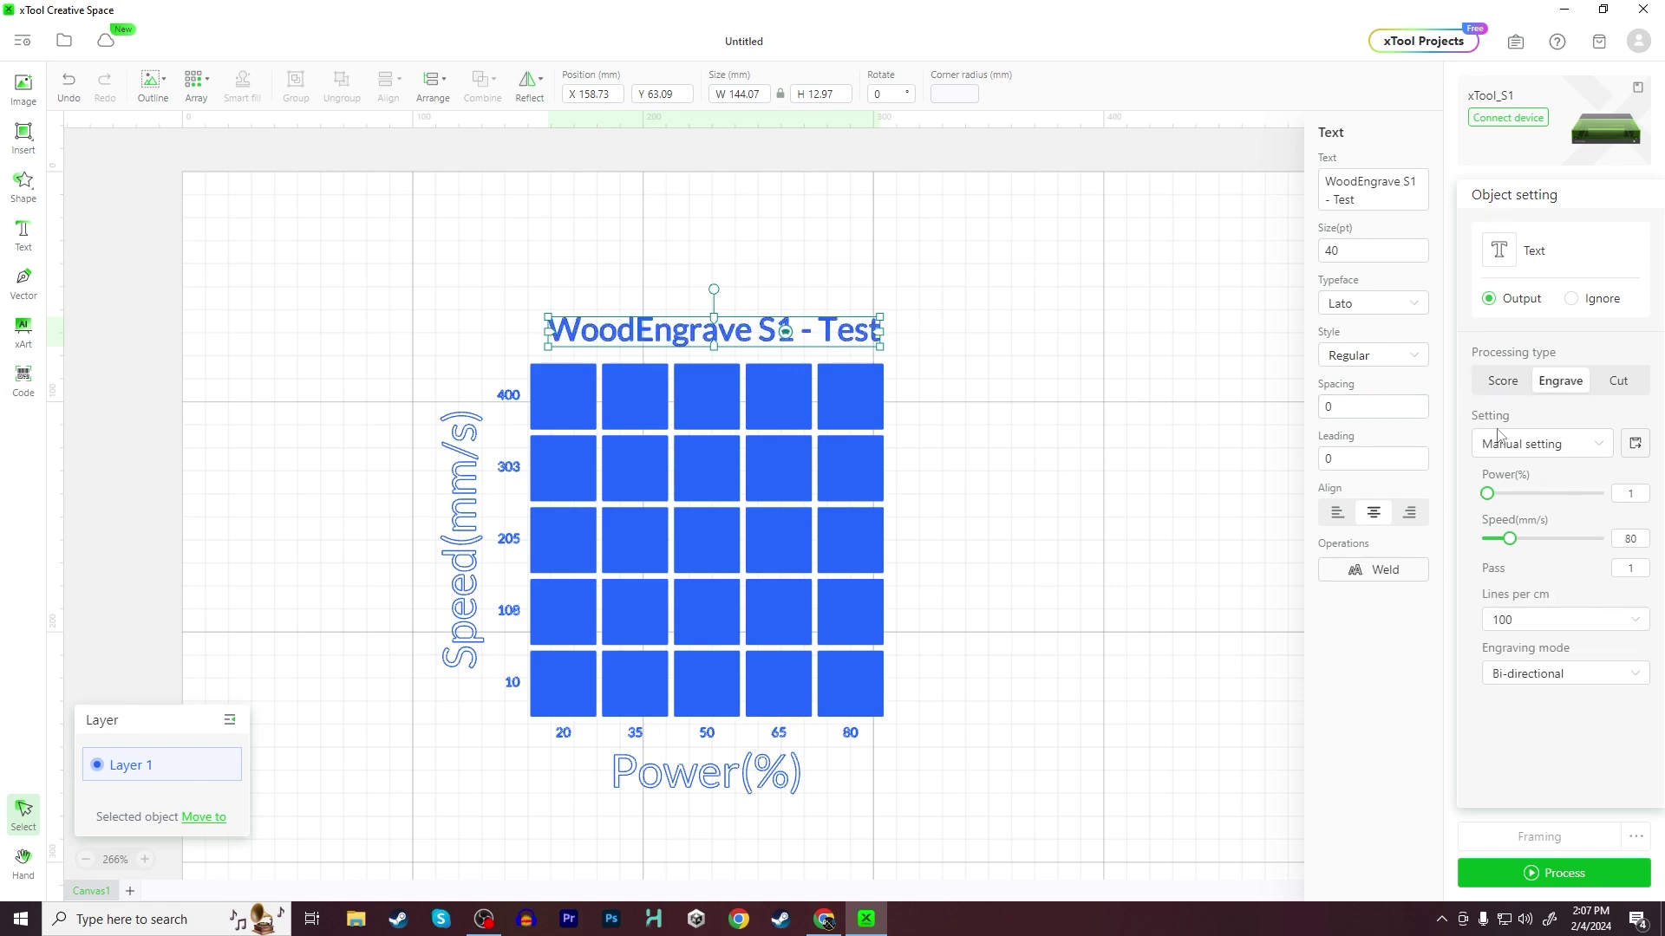
pyautogui.moveTo(713, 328); pyautogui.dragTo(706, 331)
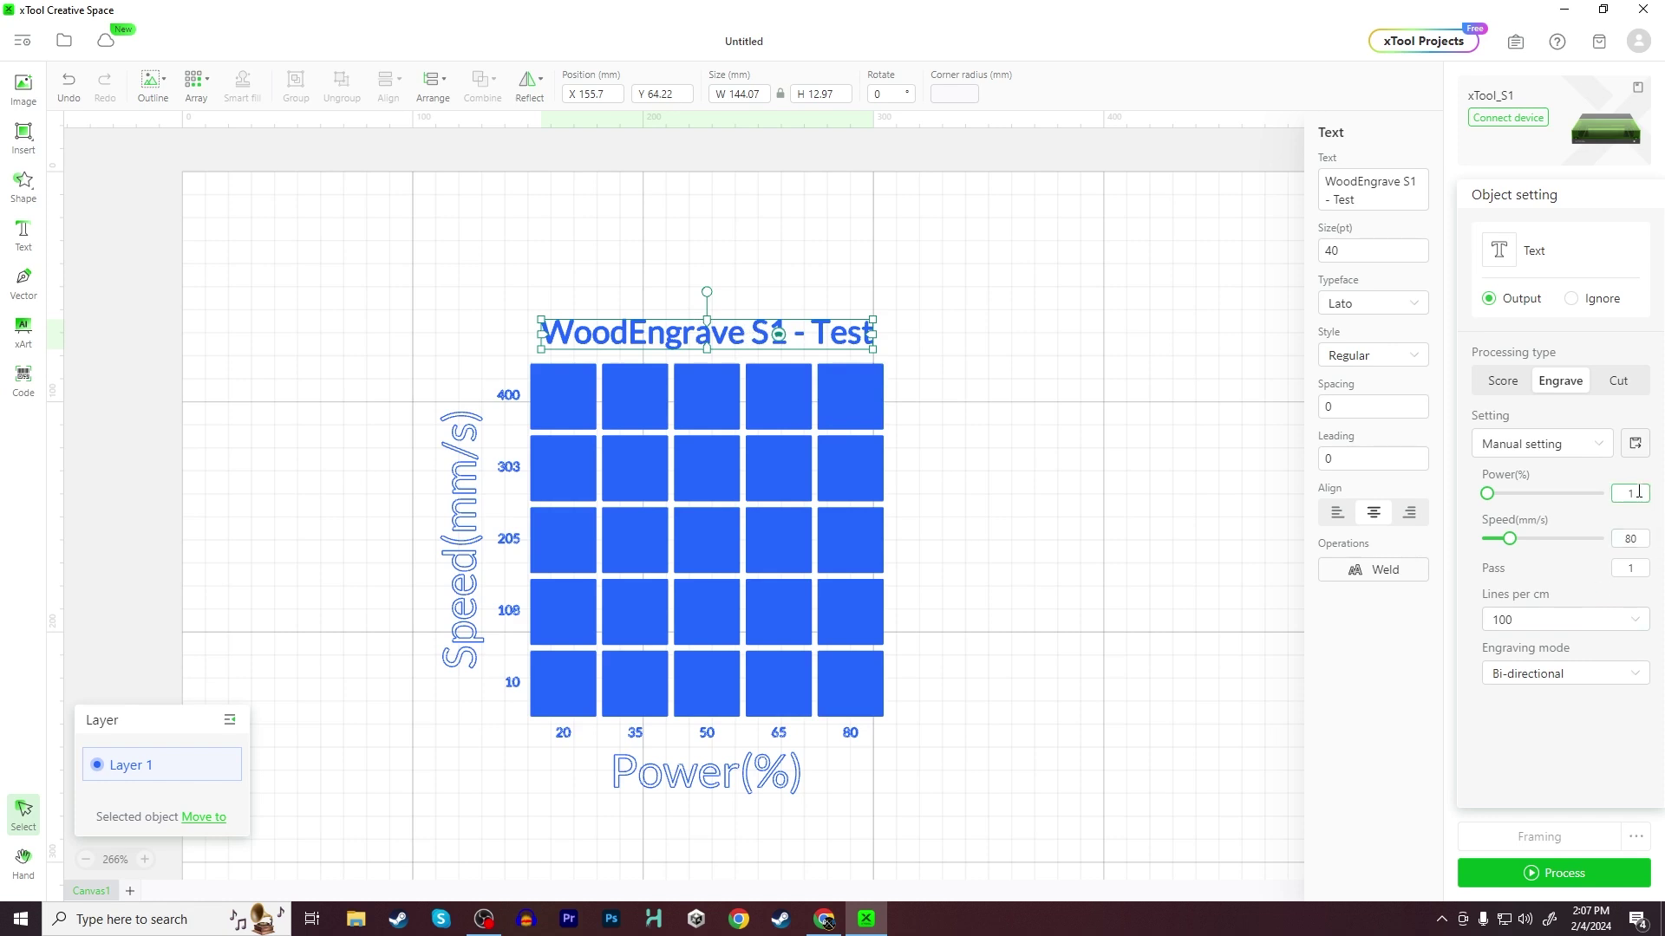
pyautogui.press('BackSpace')
pyautogui.write('50')
pyautogui.click(1617, 539)
pyautogui.write('150')
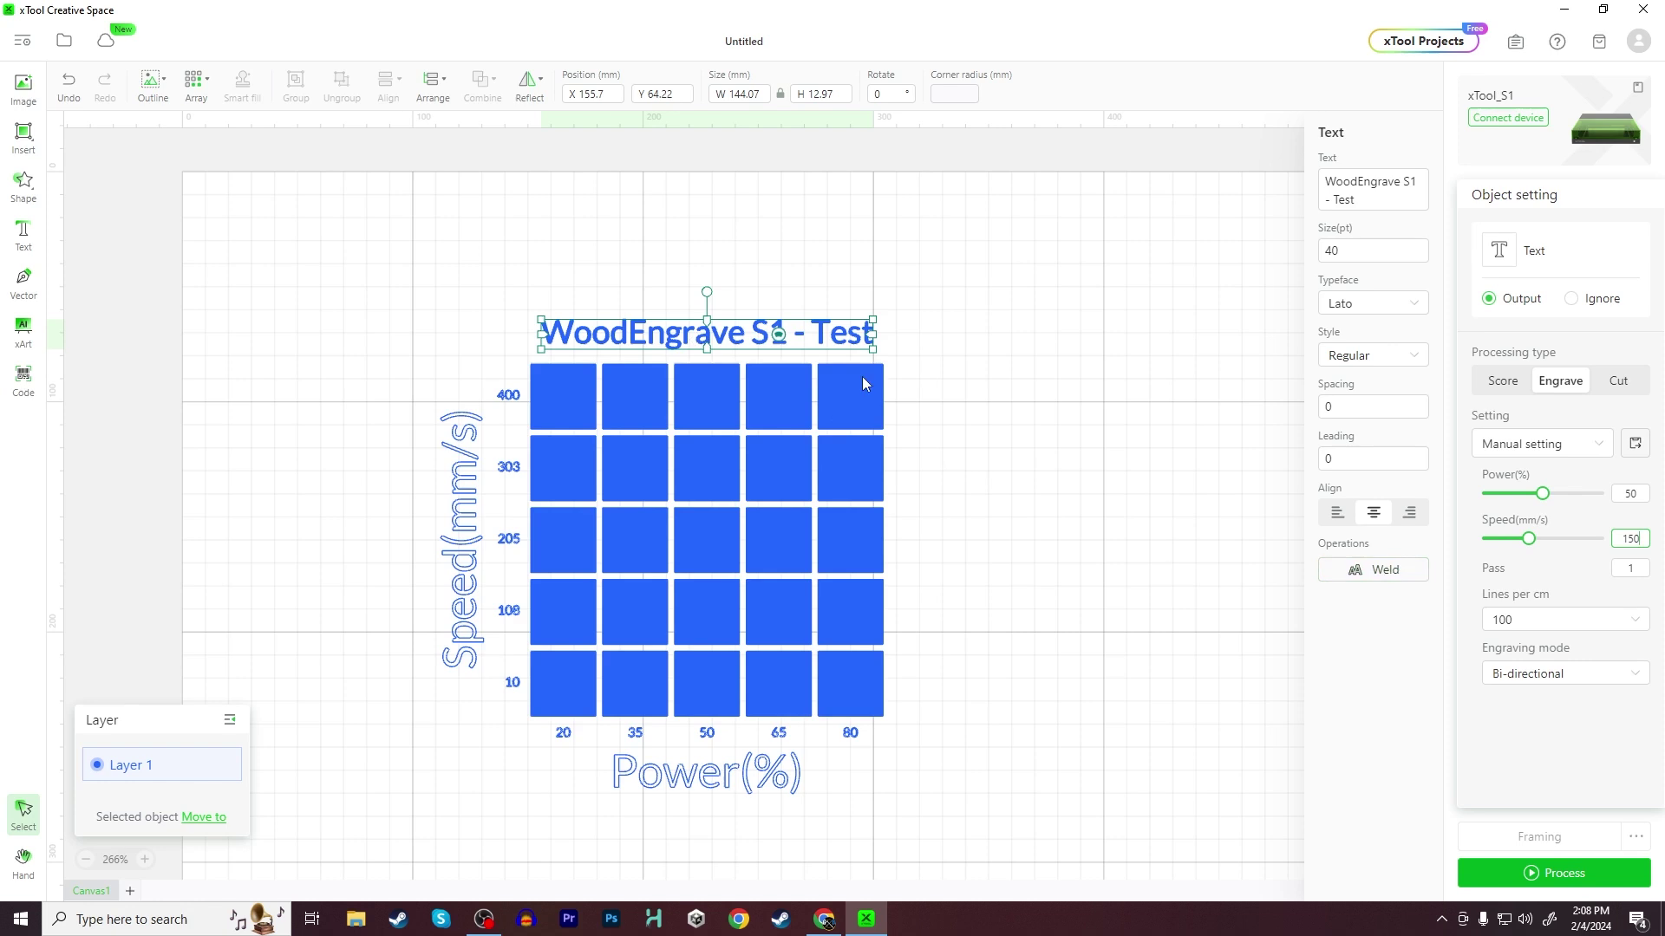
pyautogui.click(1386, 573)
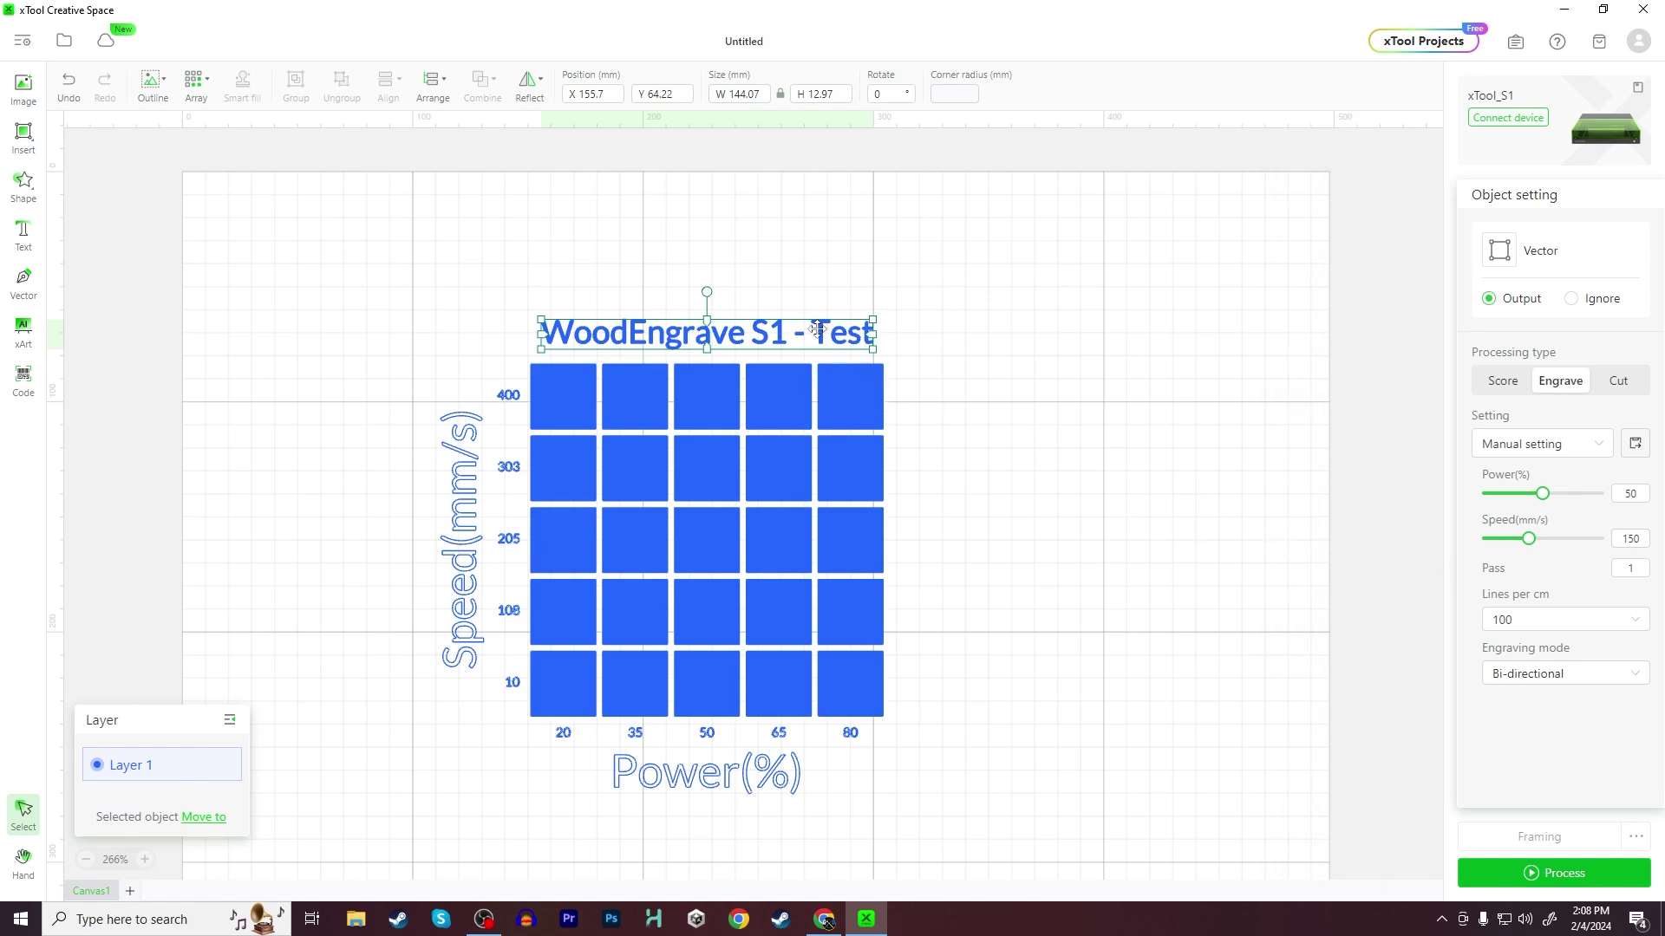
# Reselect the welded title to check its settings.
pyautogui.click(1020, 350)
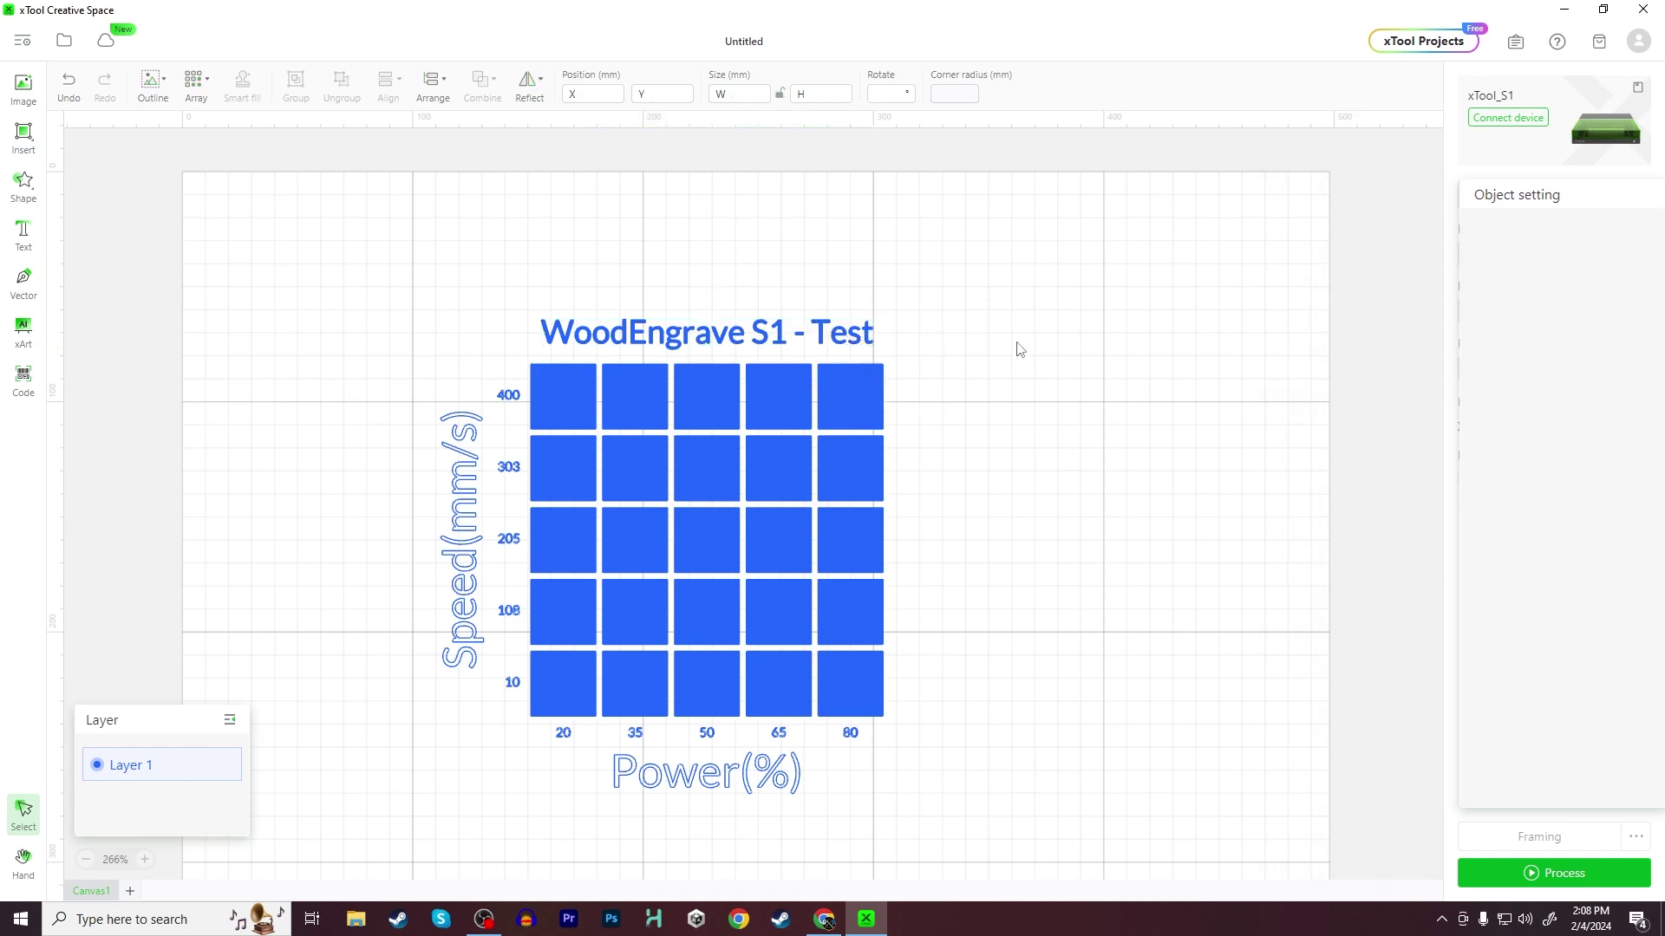
pyautogui.click(828, 338)
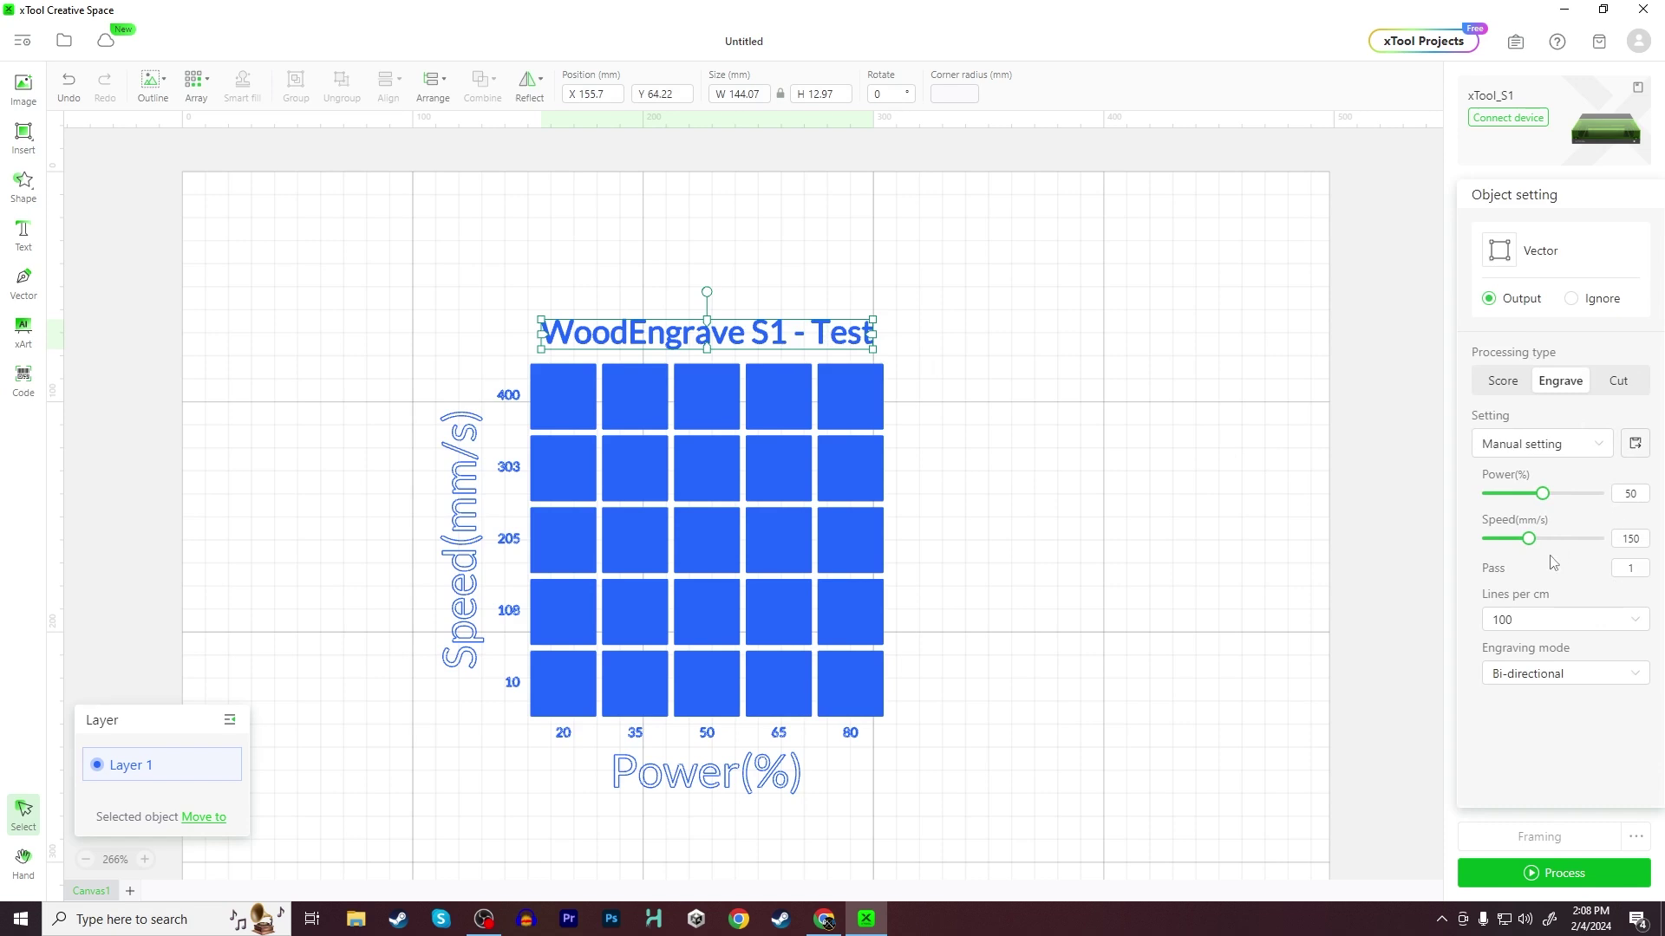
pyautogui.click(1146, 454)
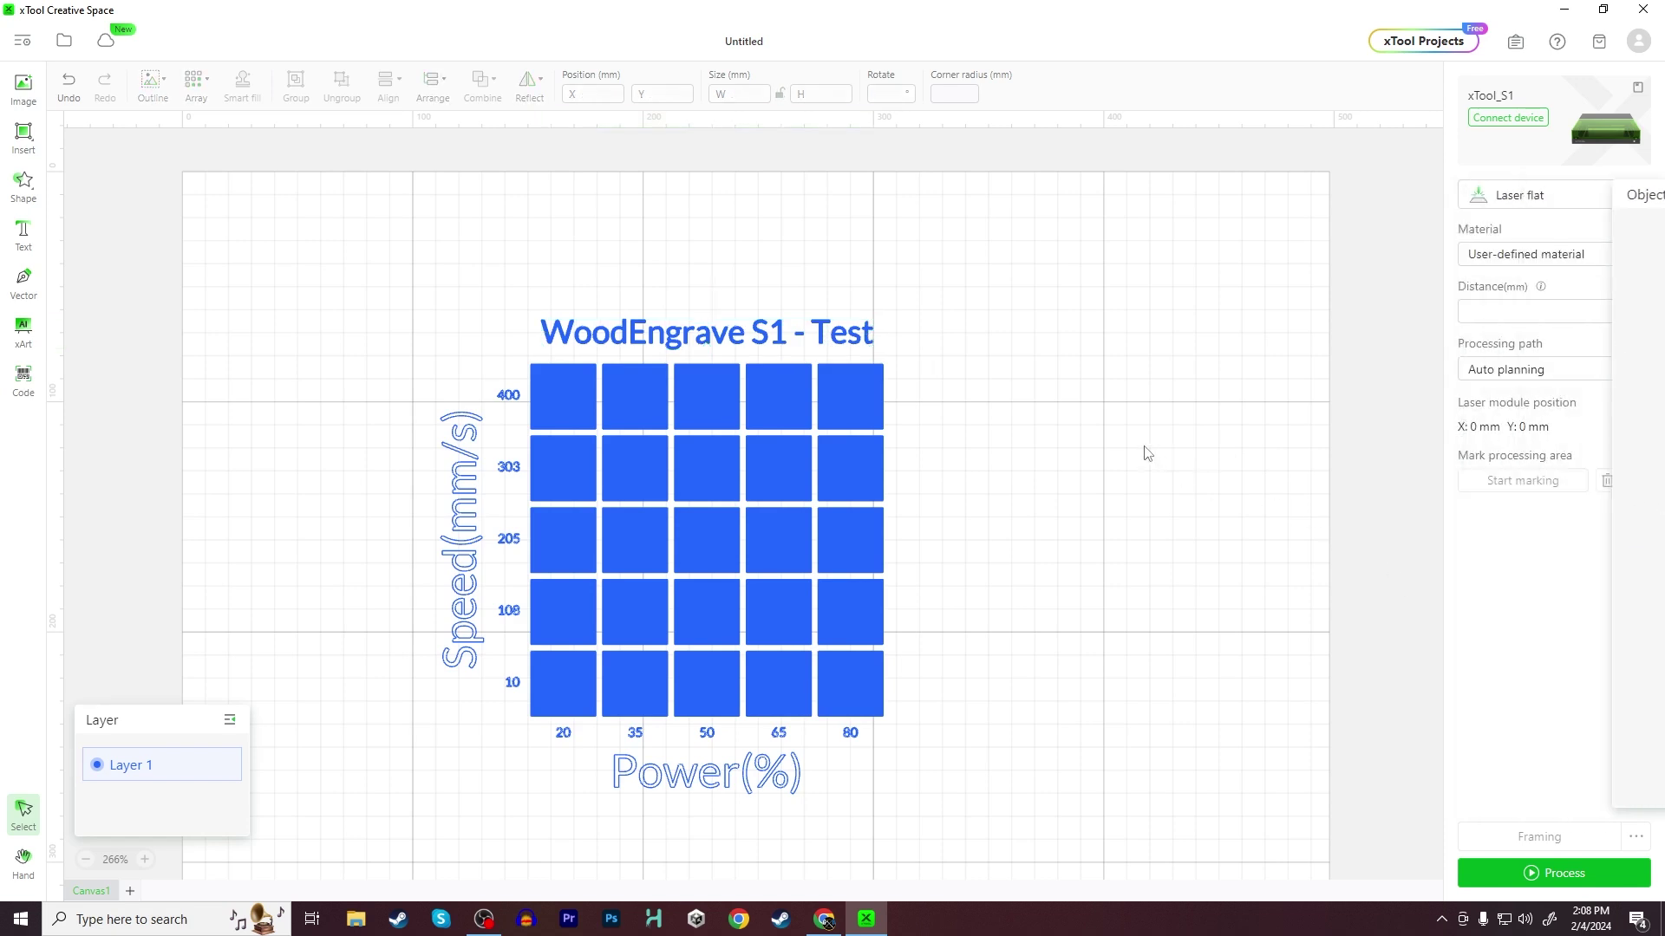
pyautogui.click(747, 335)
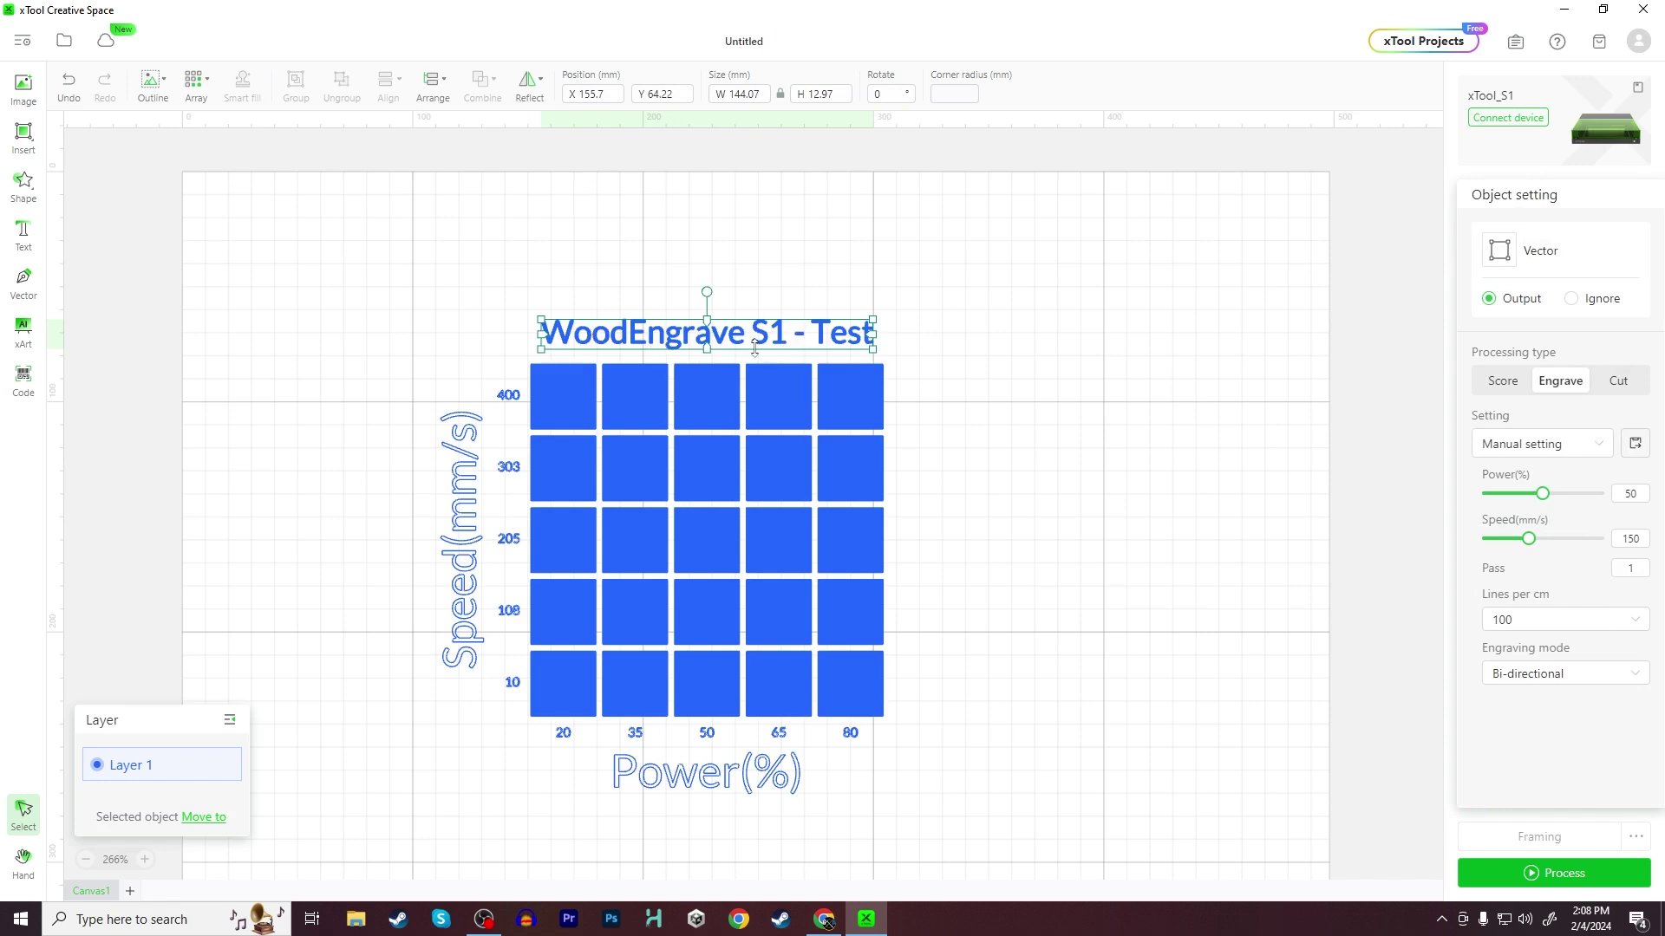
pyautogui.click(1162, 419)
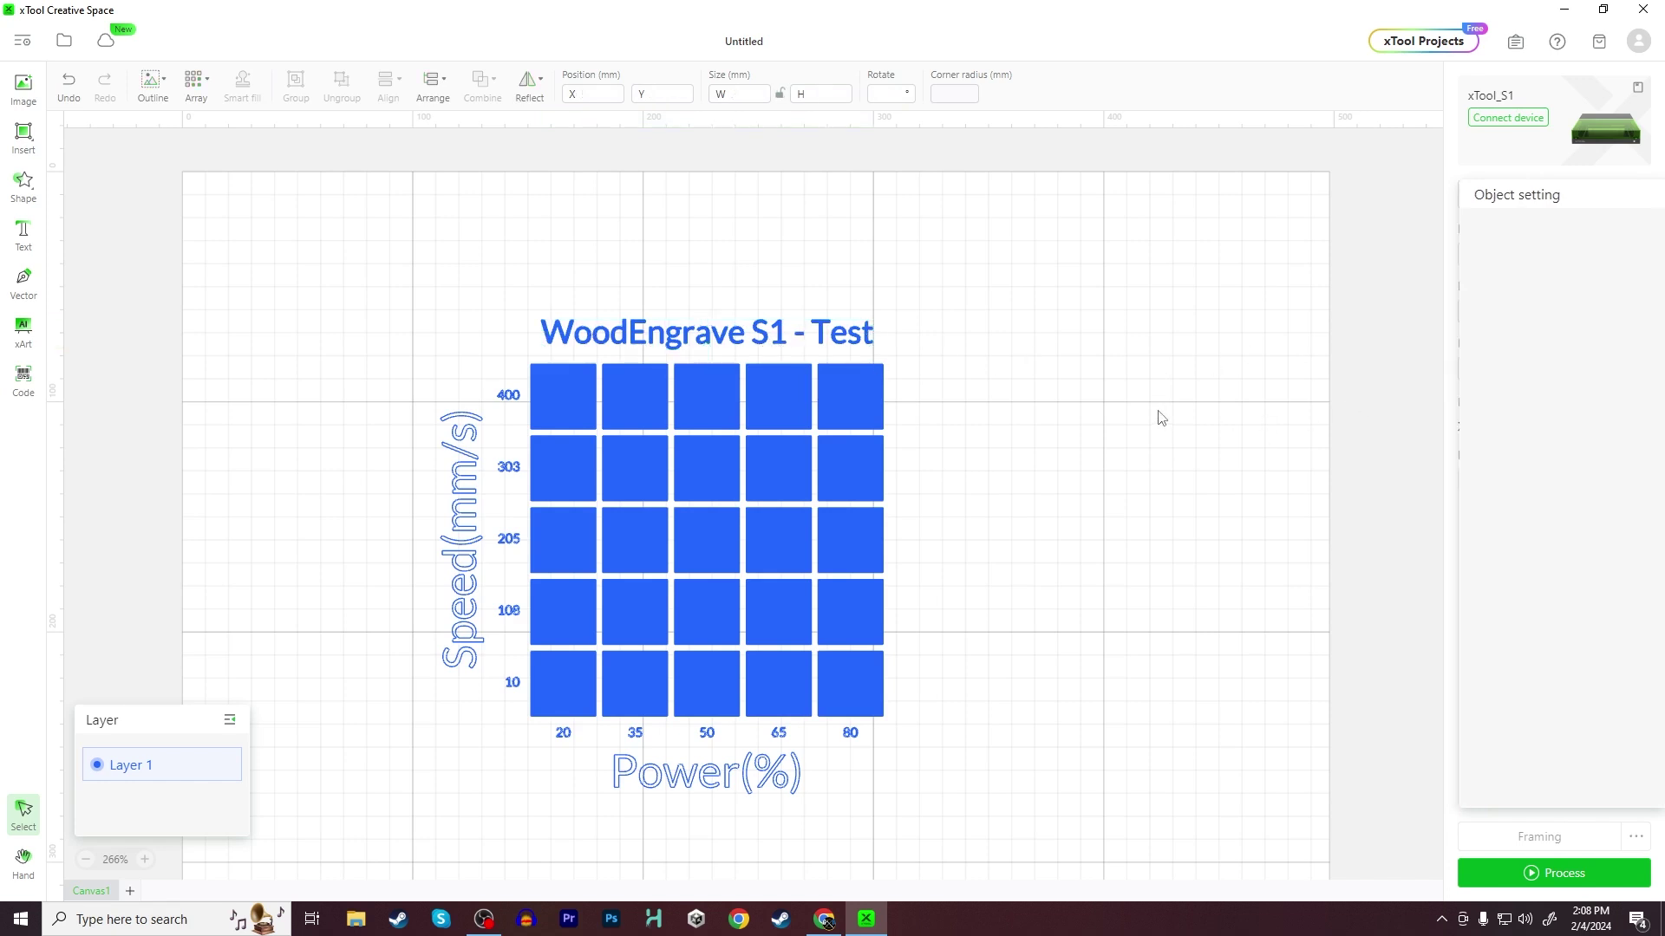
# Weld the Power(%) label and set both Power(%) and Speed(mm/s) labels to Engrave.
pyautogui.click(460, 529)
pyautogui.press('Tab')
pyautogui.press('Tab')
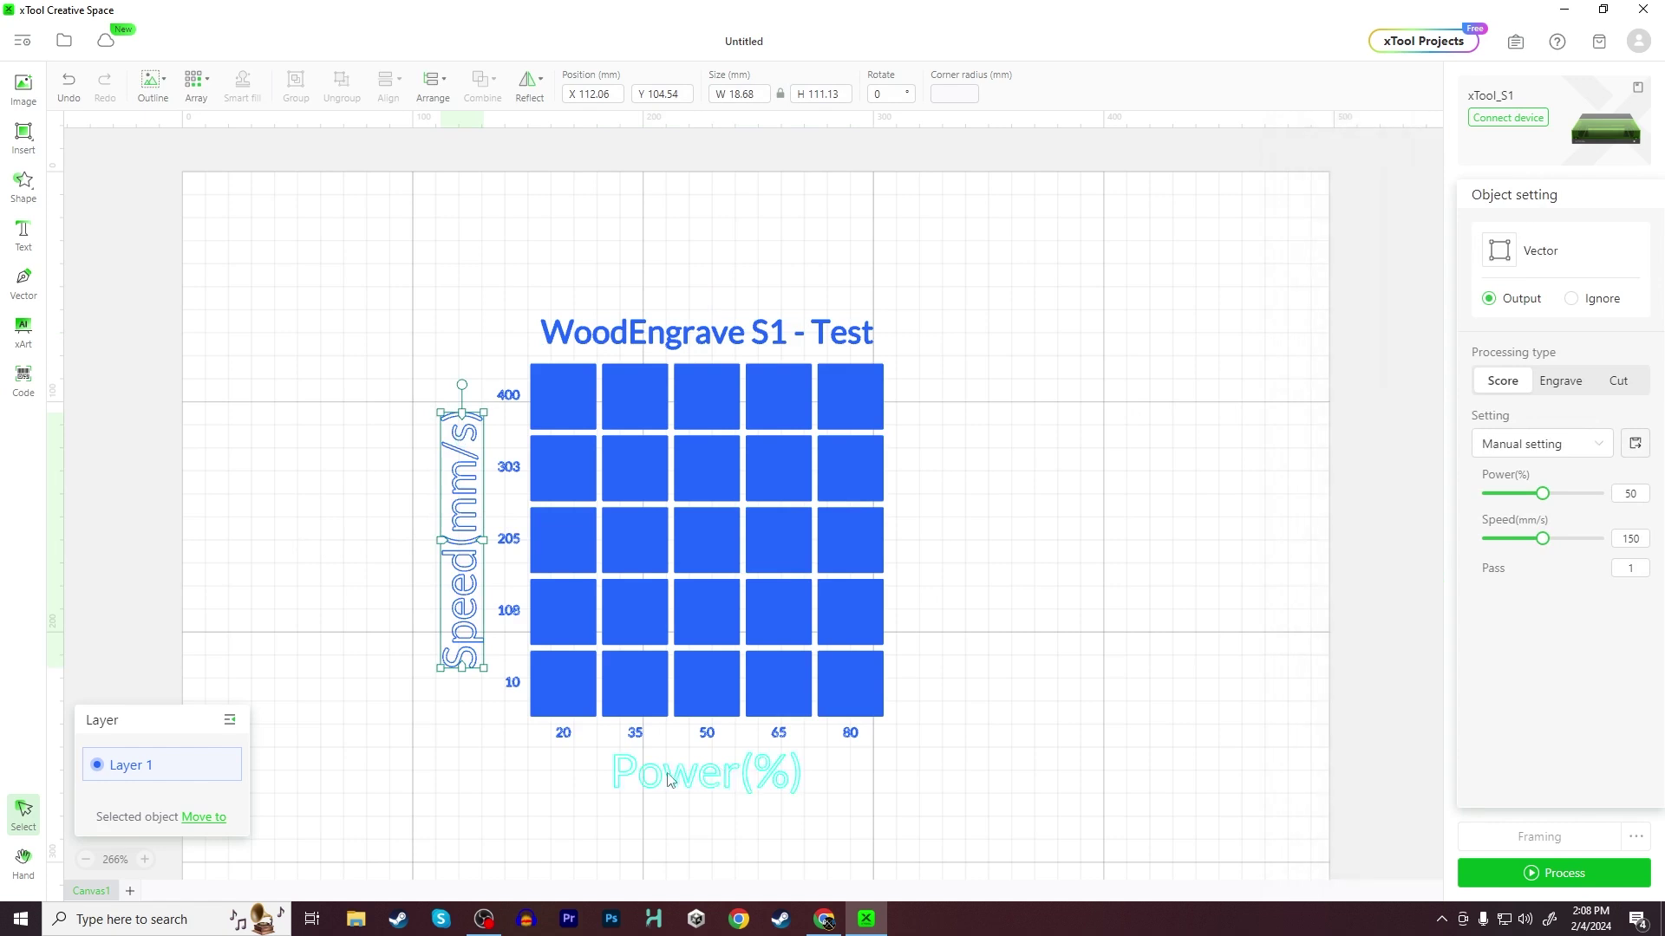
pyautogui.click(1380, 572)
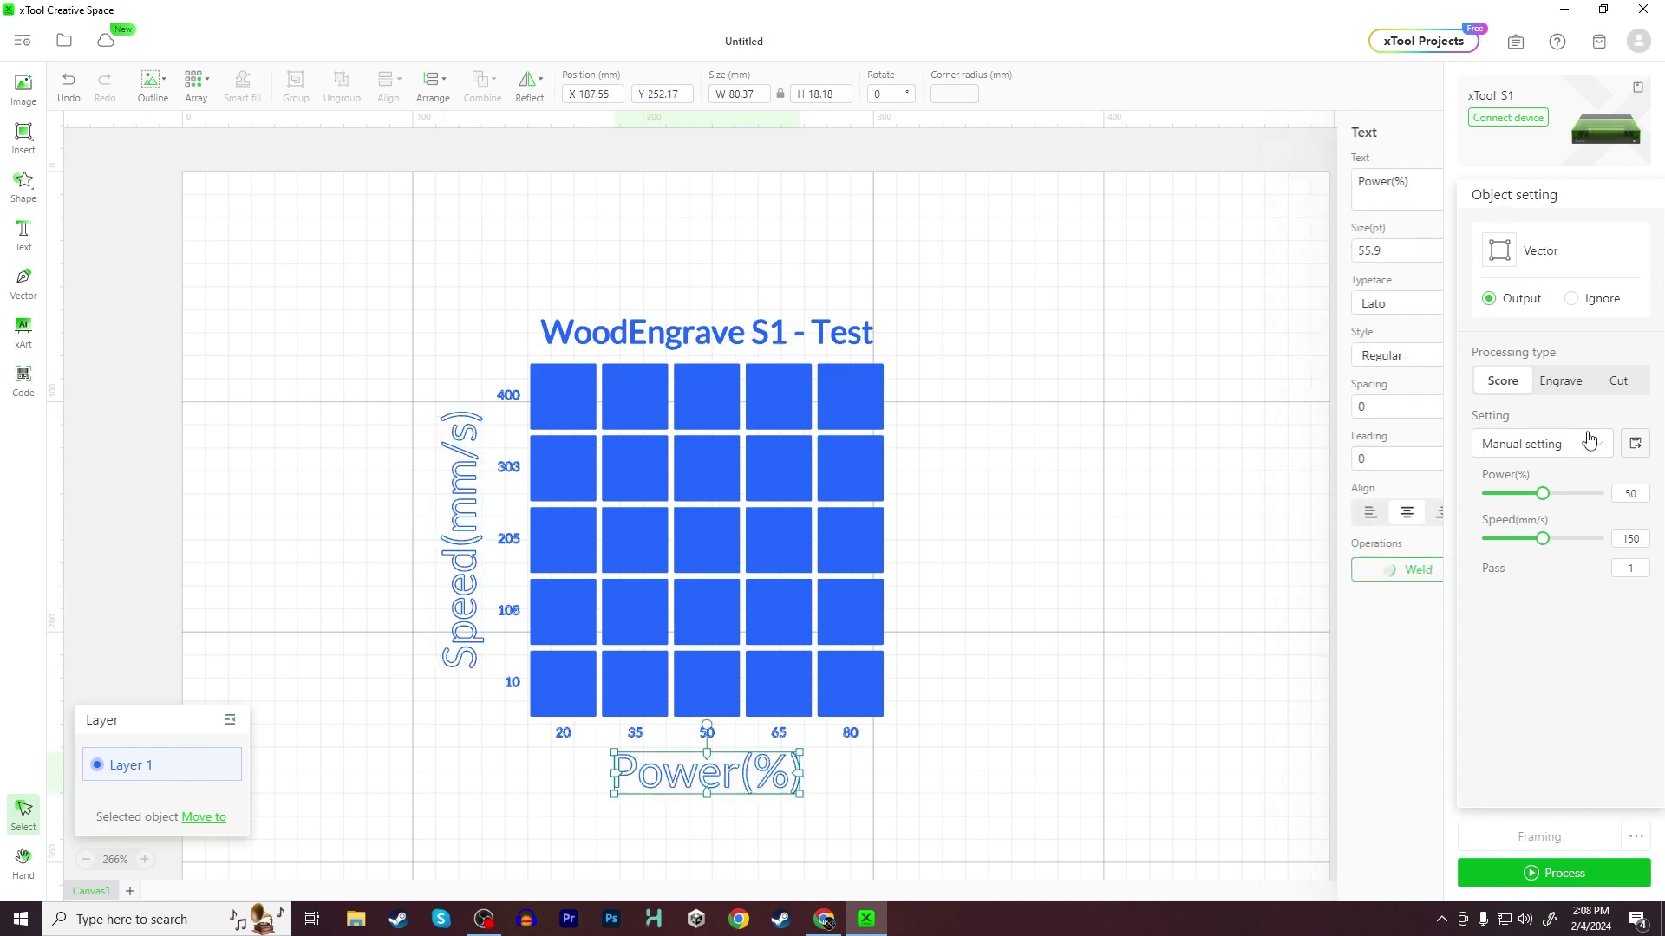
pyautogui.click(1549, 382)
pyautogui.click(476, 546)
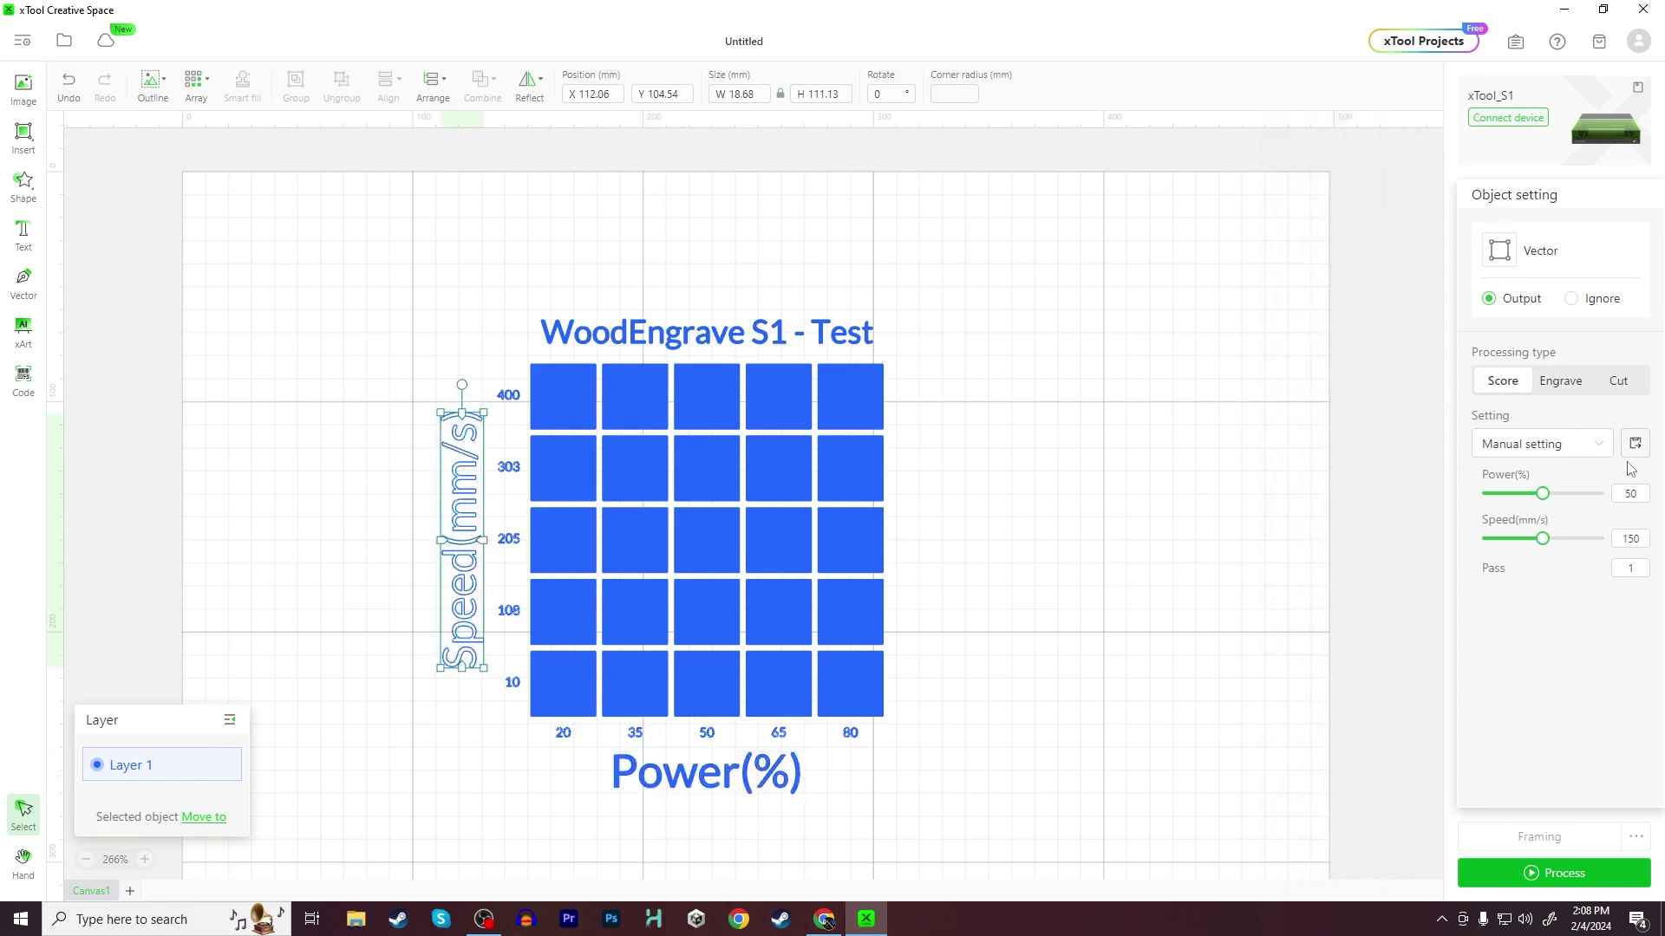
pyautogui.click(1561, 382)
pyautogui.click(1206, 512)
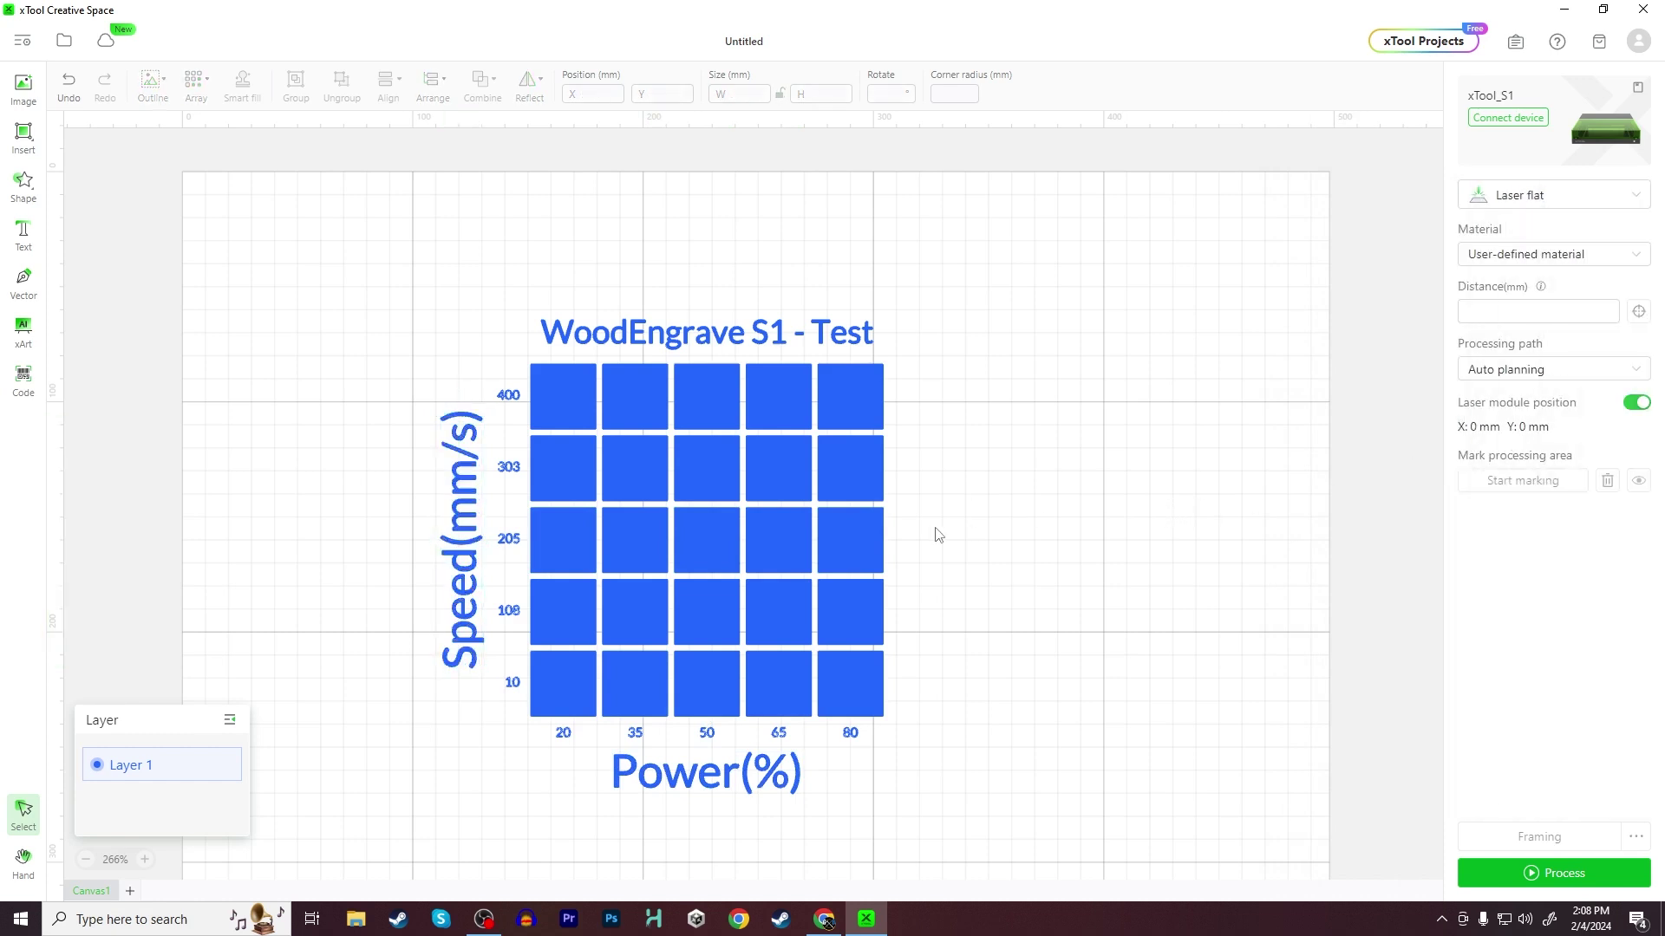
pyautogui.click(509, 396)
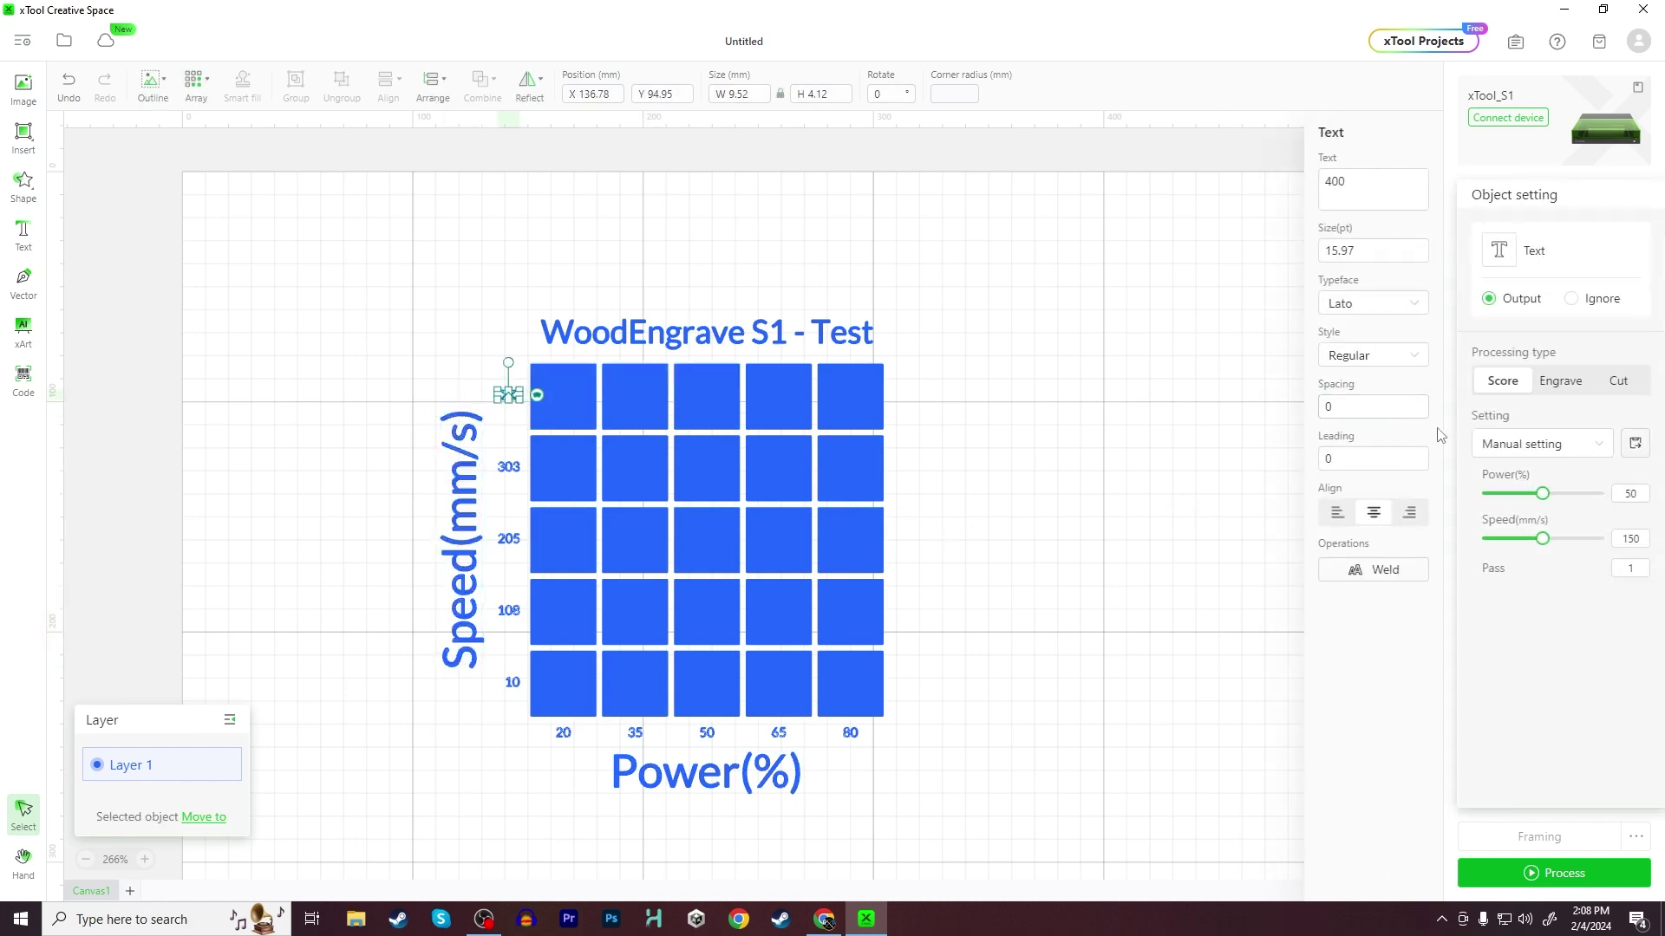
# Set the speed labels 400, 303, 205, 108 and 10 to Engrave.
pyautogui.click(1561, 381)
pyautogui.click(509, 468)
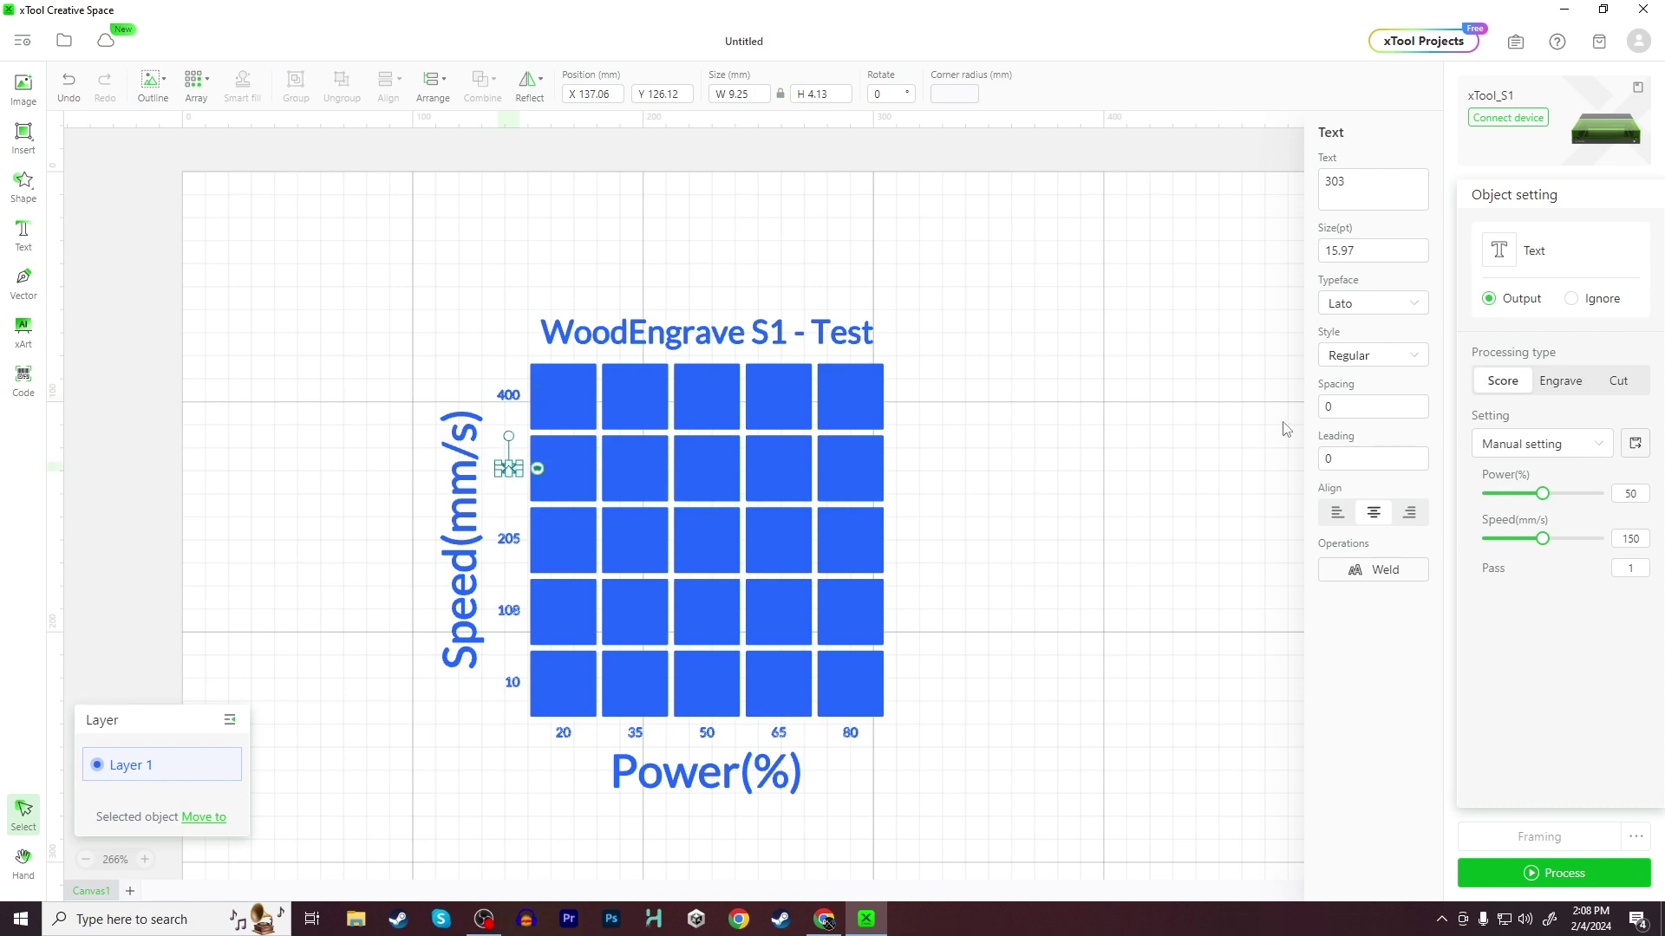
pyautogui.click(1312, 390)
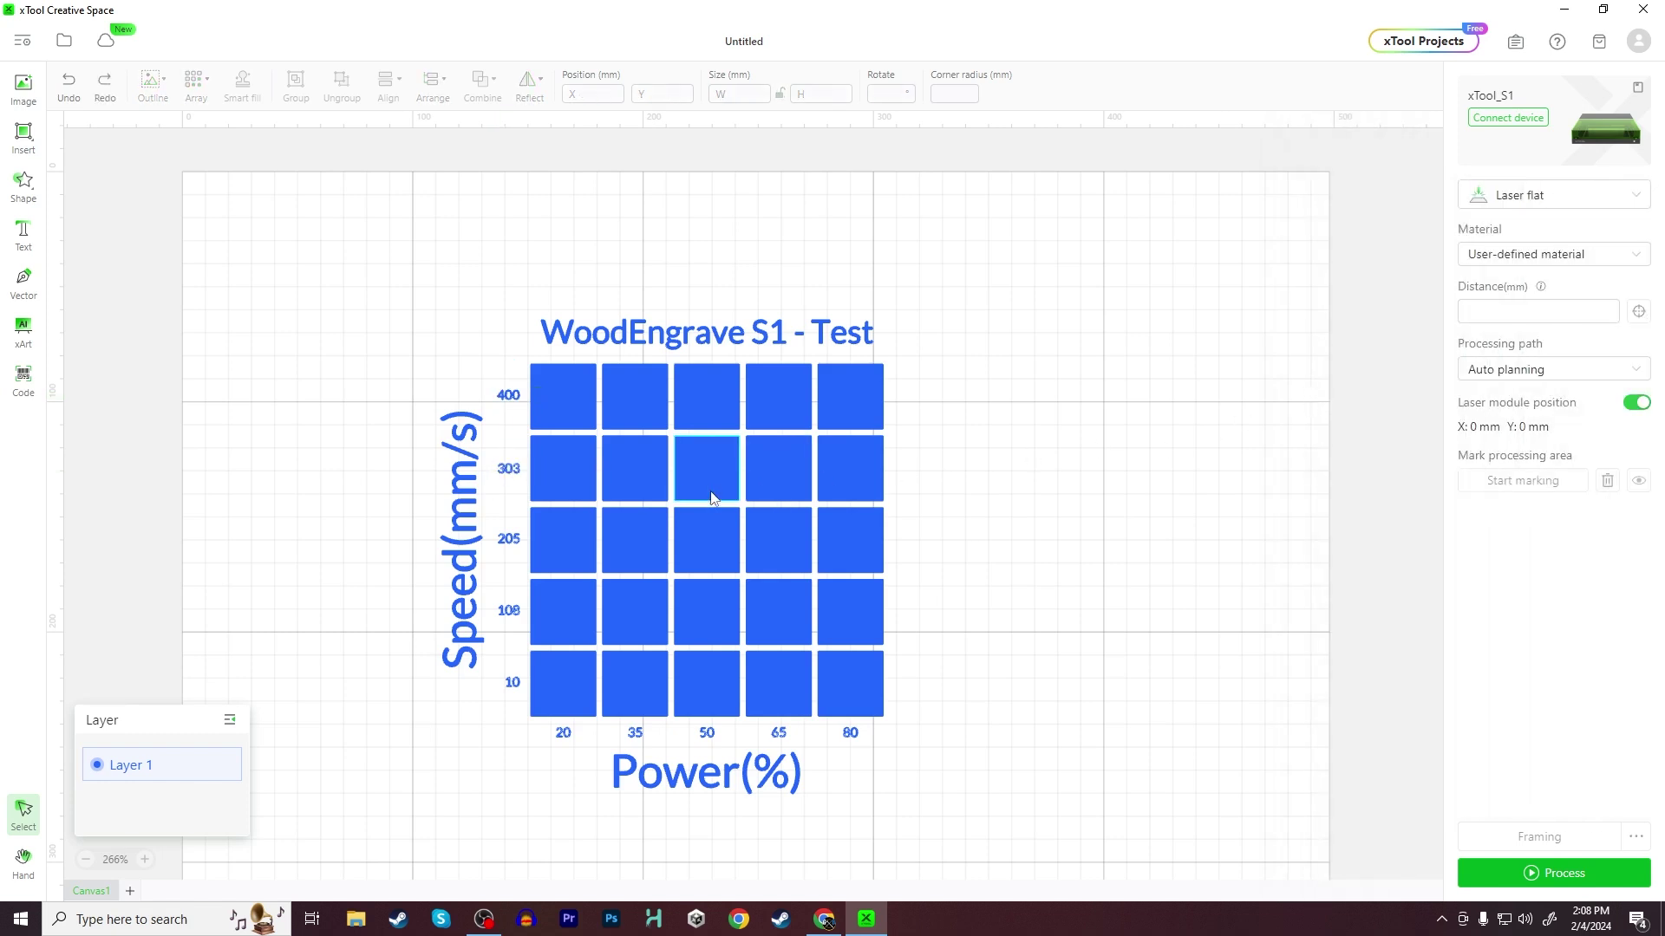
pyautogui.hotkey('ctrl', 'z')
pyautogui.click(1558, 383)
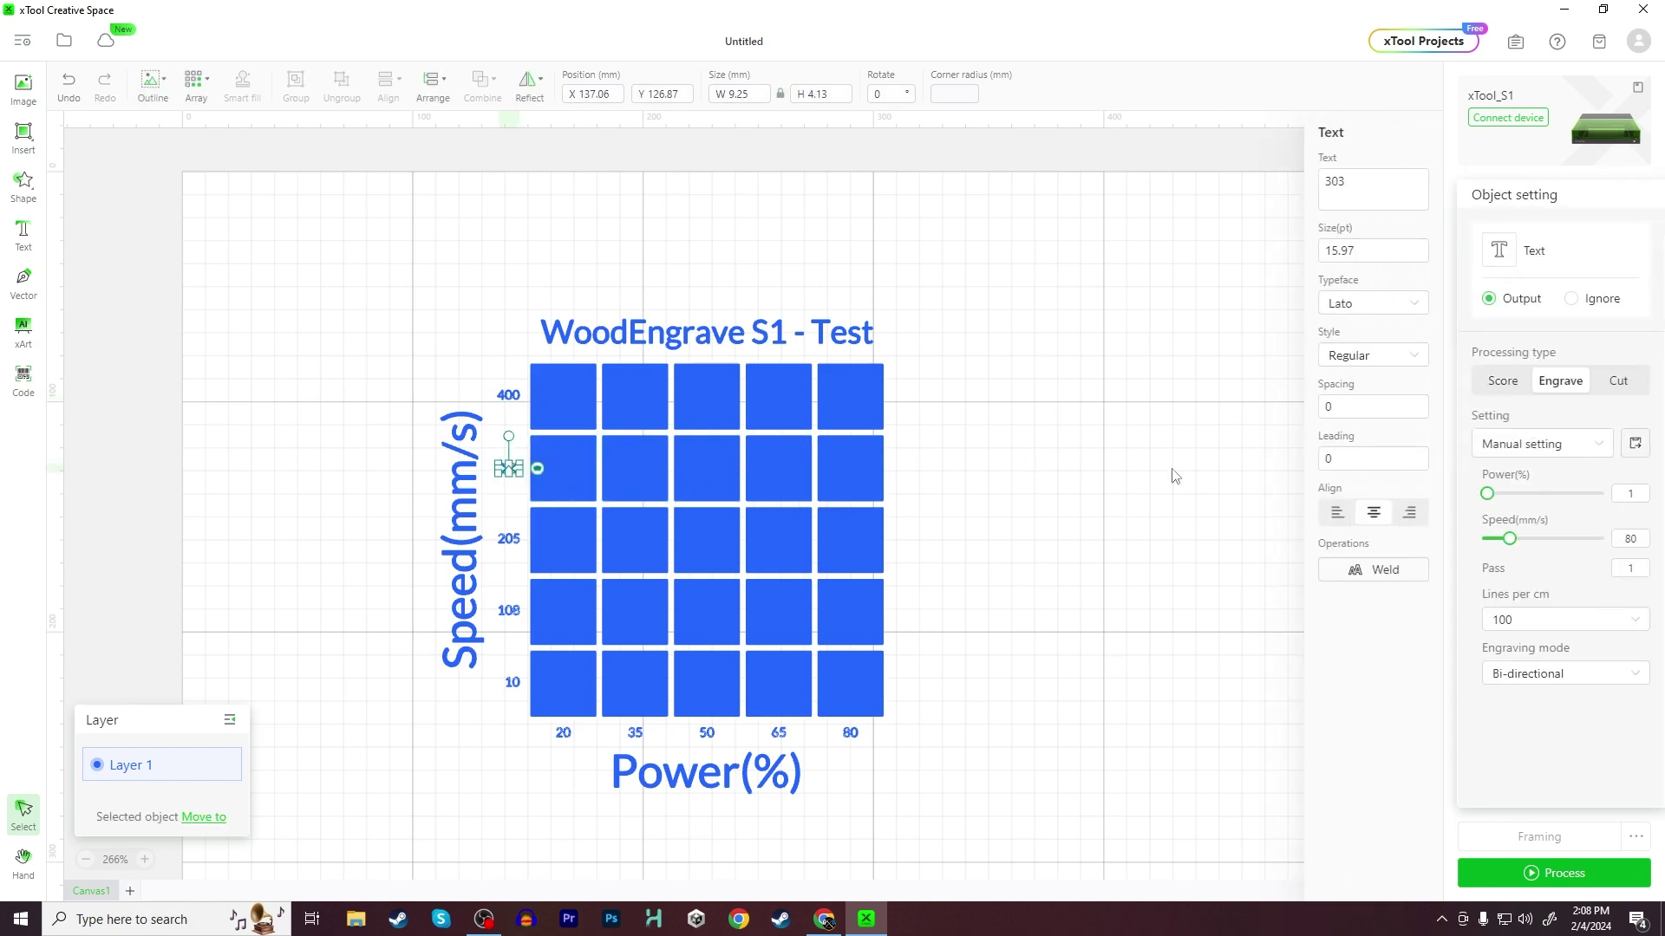
pyautogui.click(508, 538)
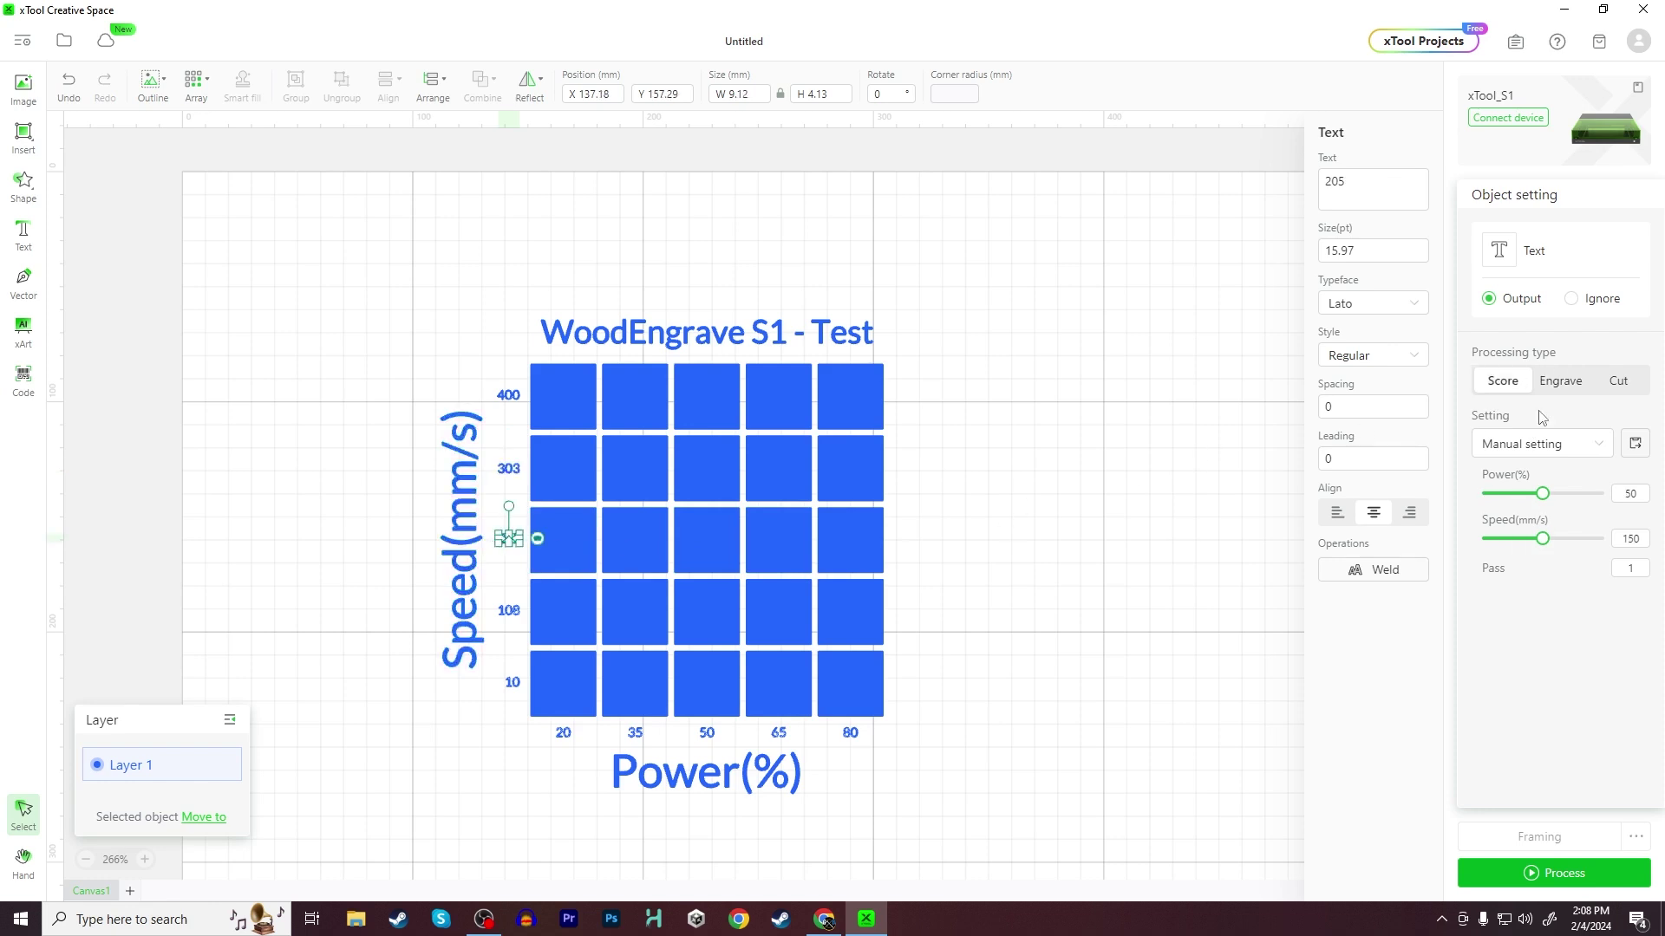
pyautogui.click(1563, 397)
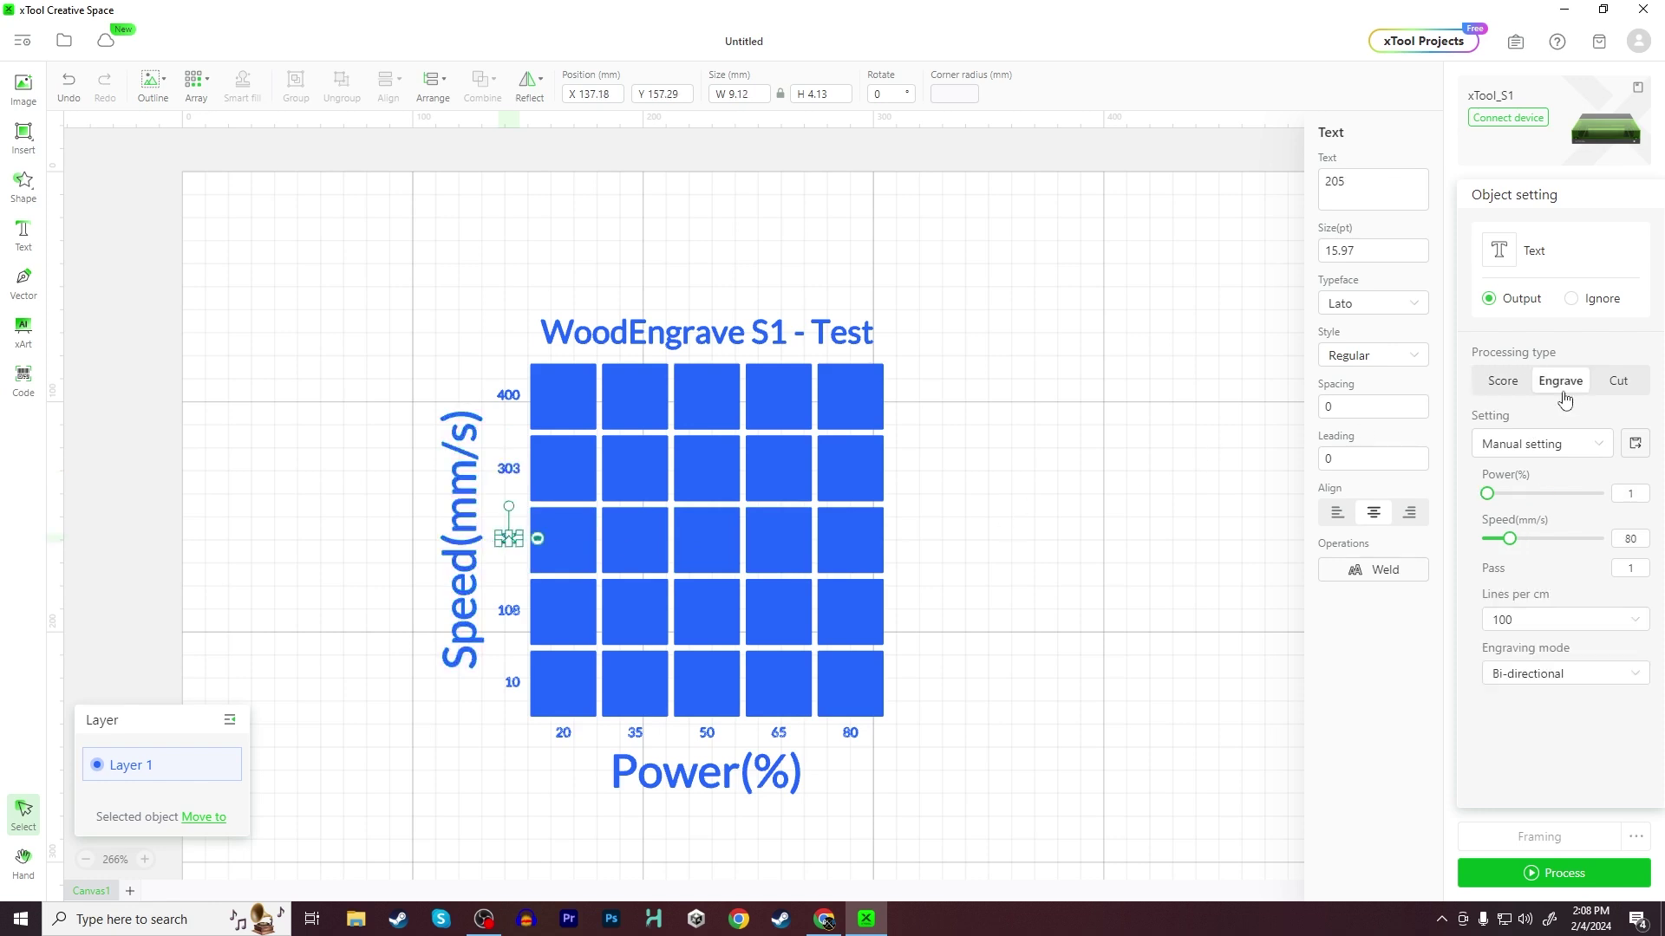
pyautogui.click(510, 613)
pyautogui.hotkey('ctrl', 'z')
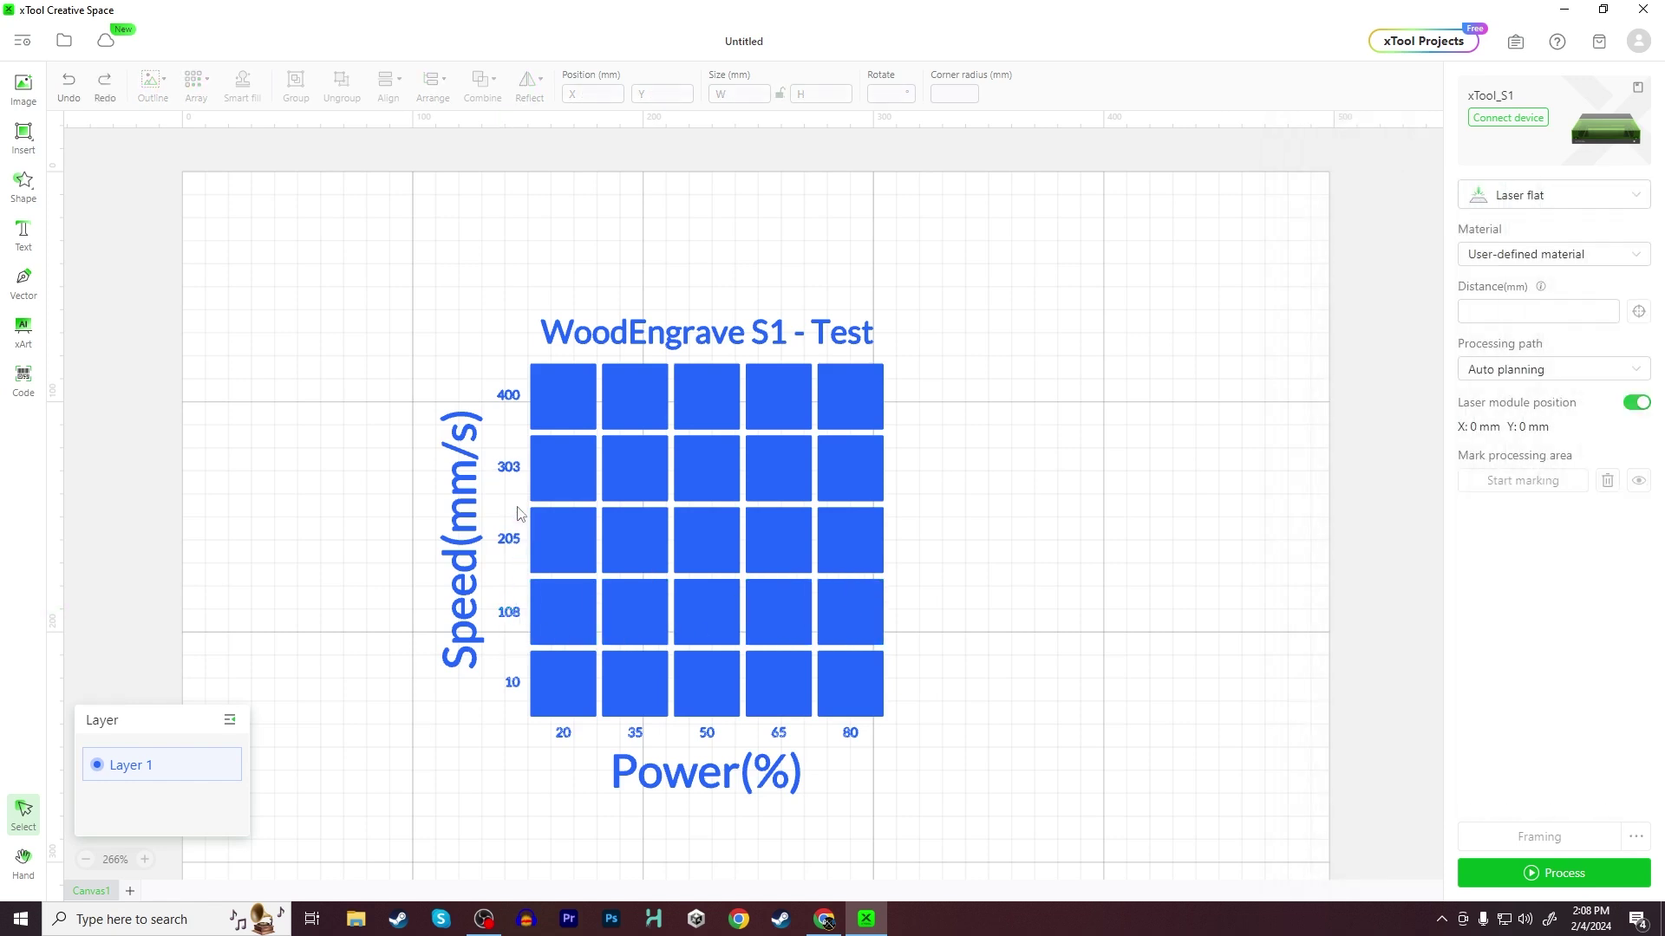
pyautogui.click(512, 472)
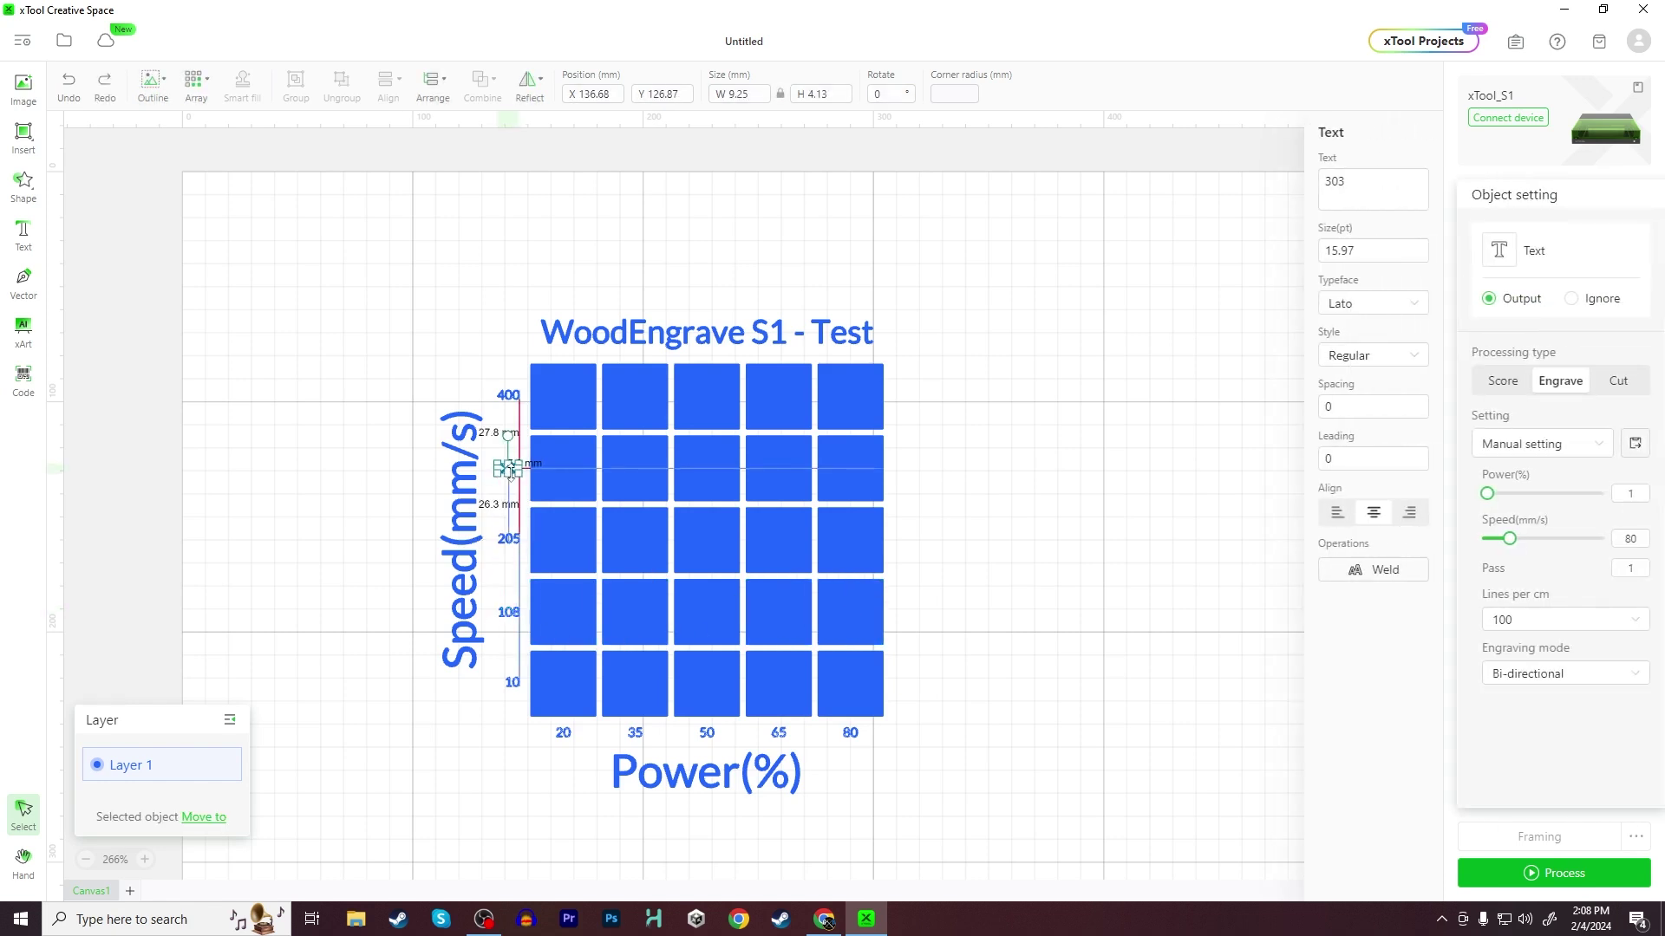
pyautogui.click(397, 565)
pyautogui.click(513, 475)
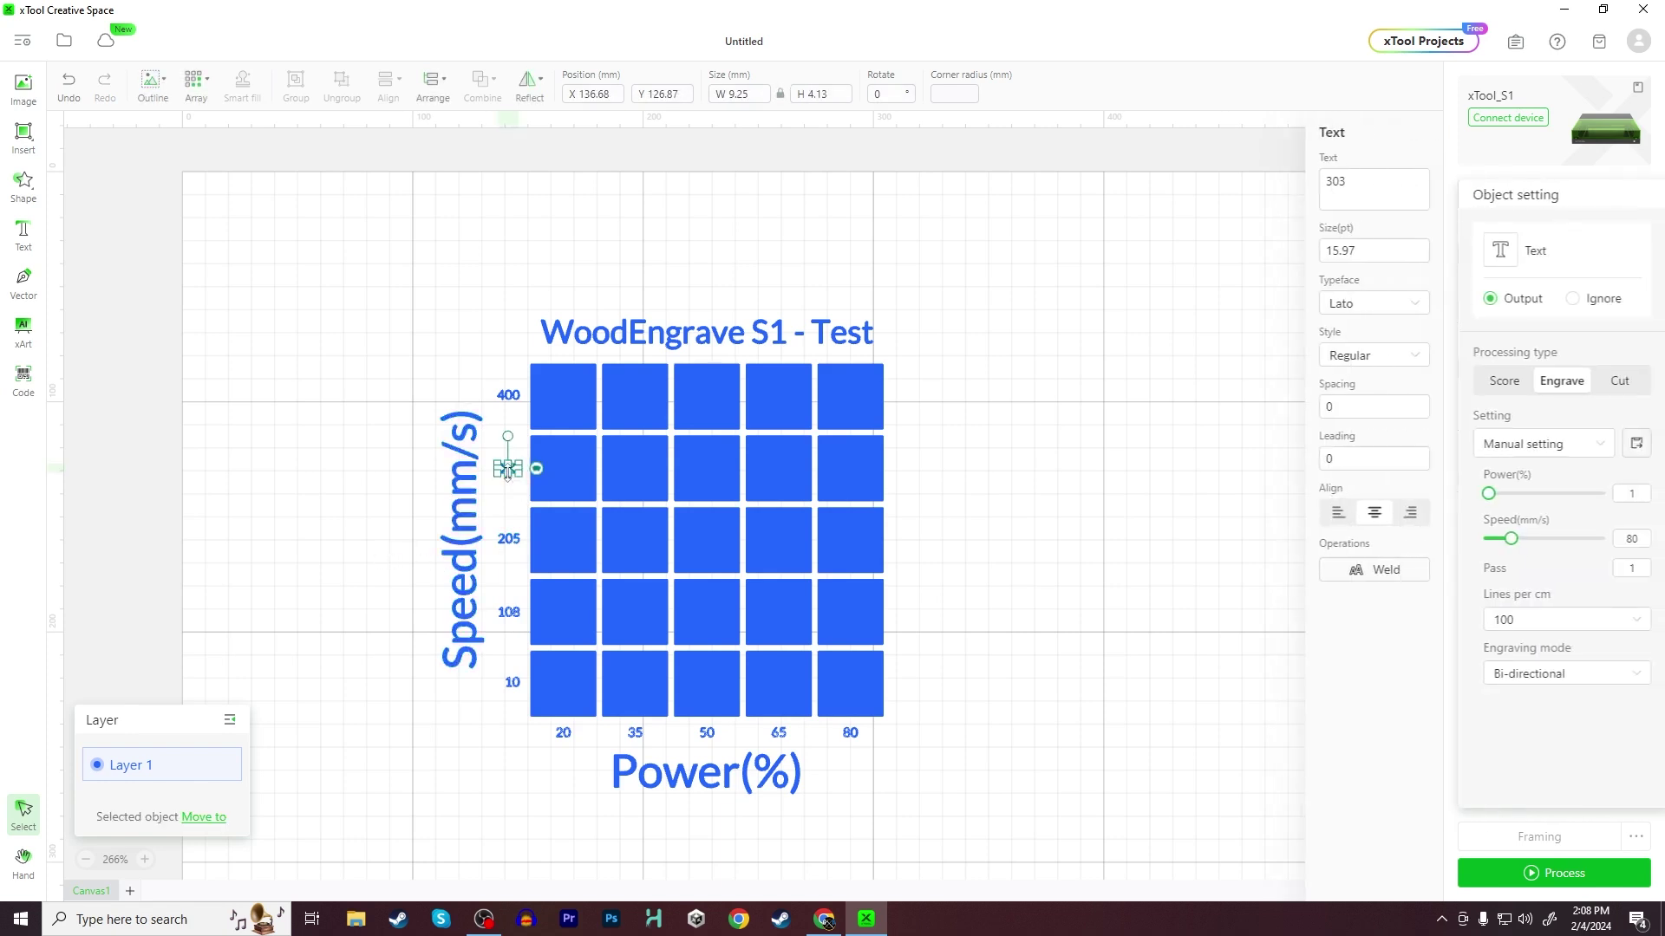
pyautogui.click(513, 540)
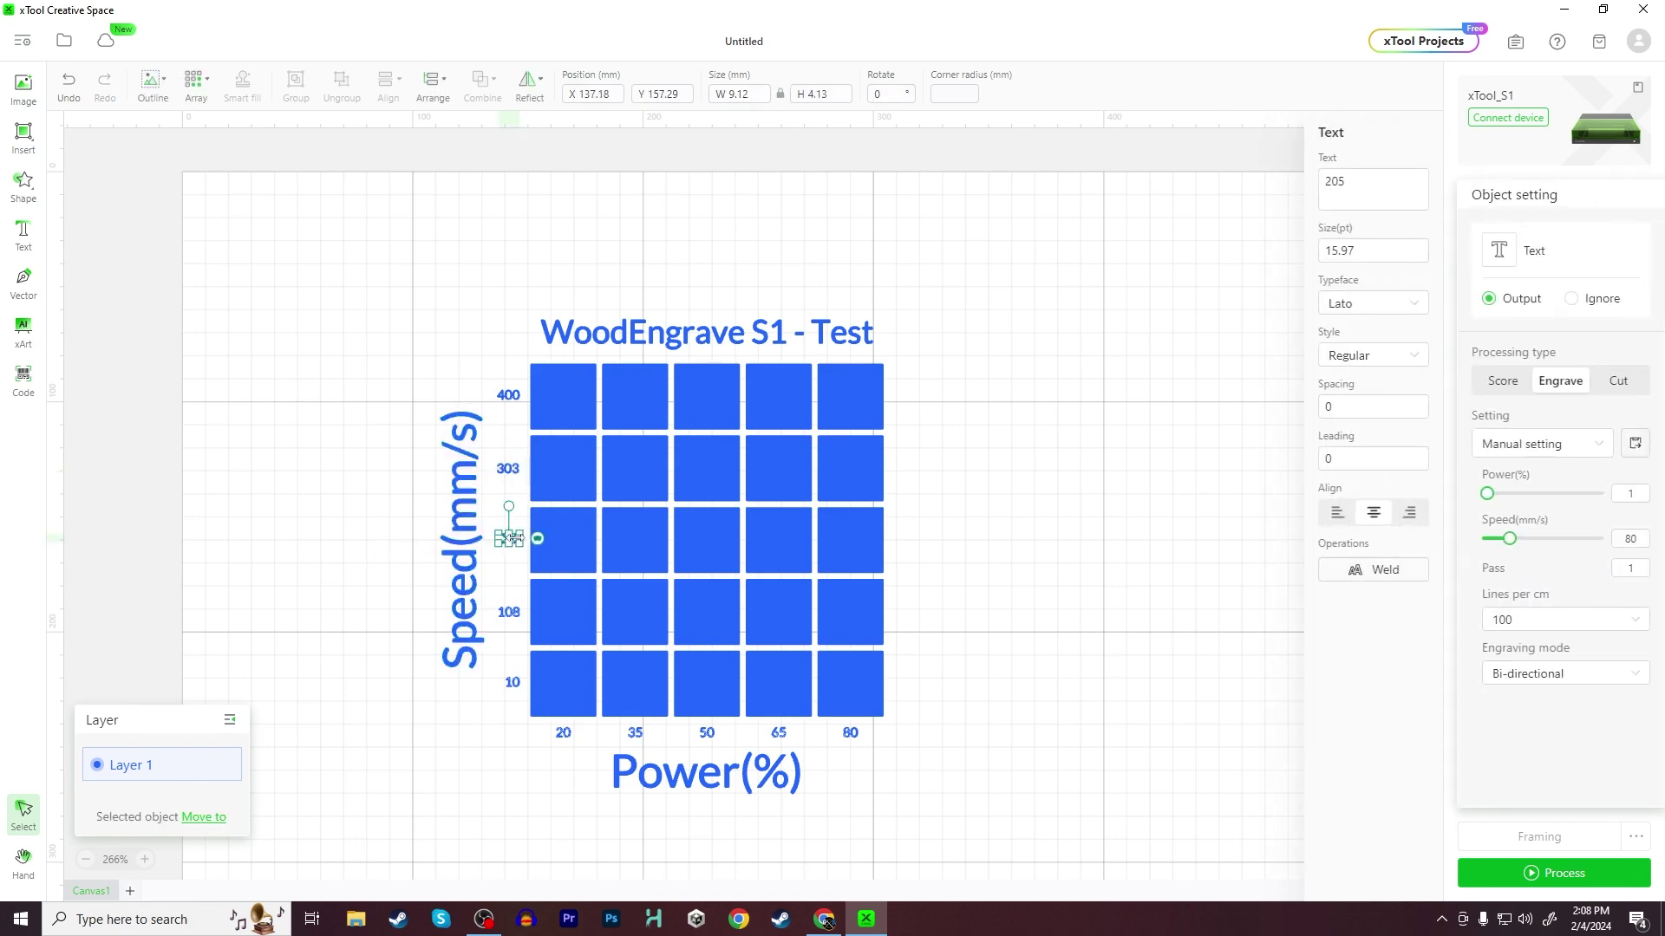
pyautogui.click(513, 612)
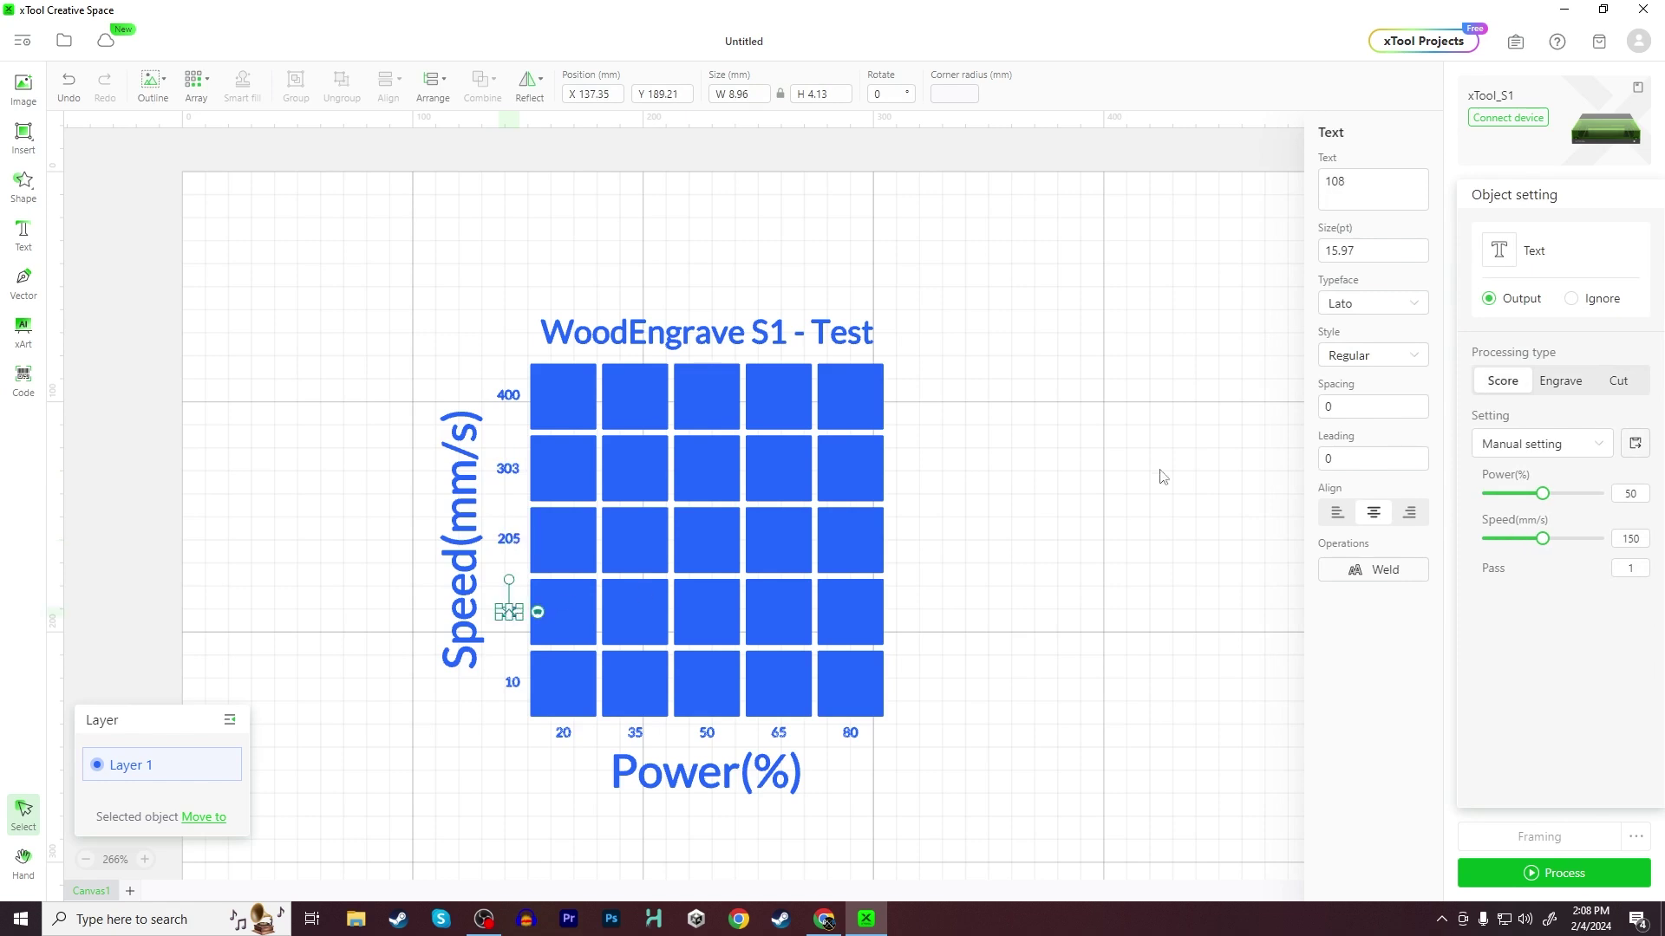
pyautogui.click(1565, 385)
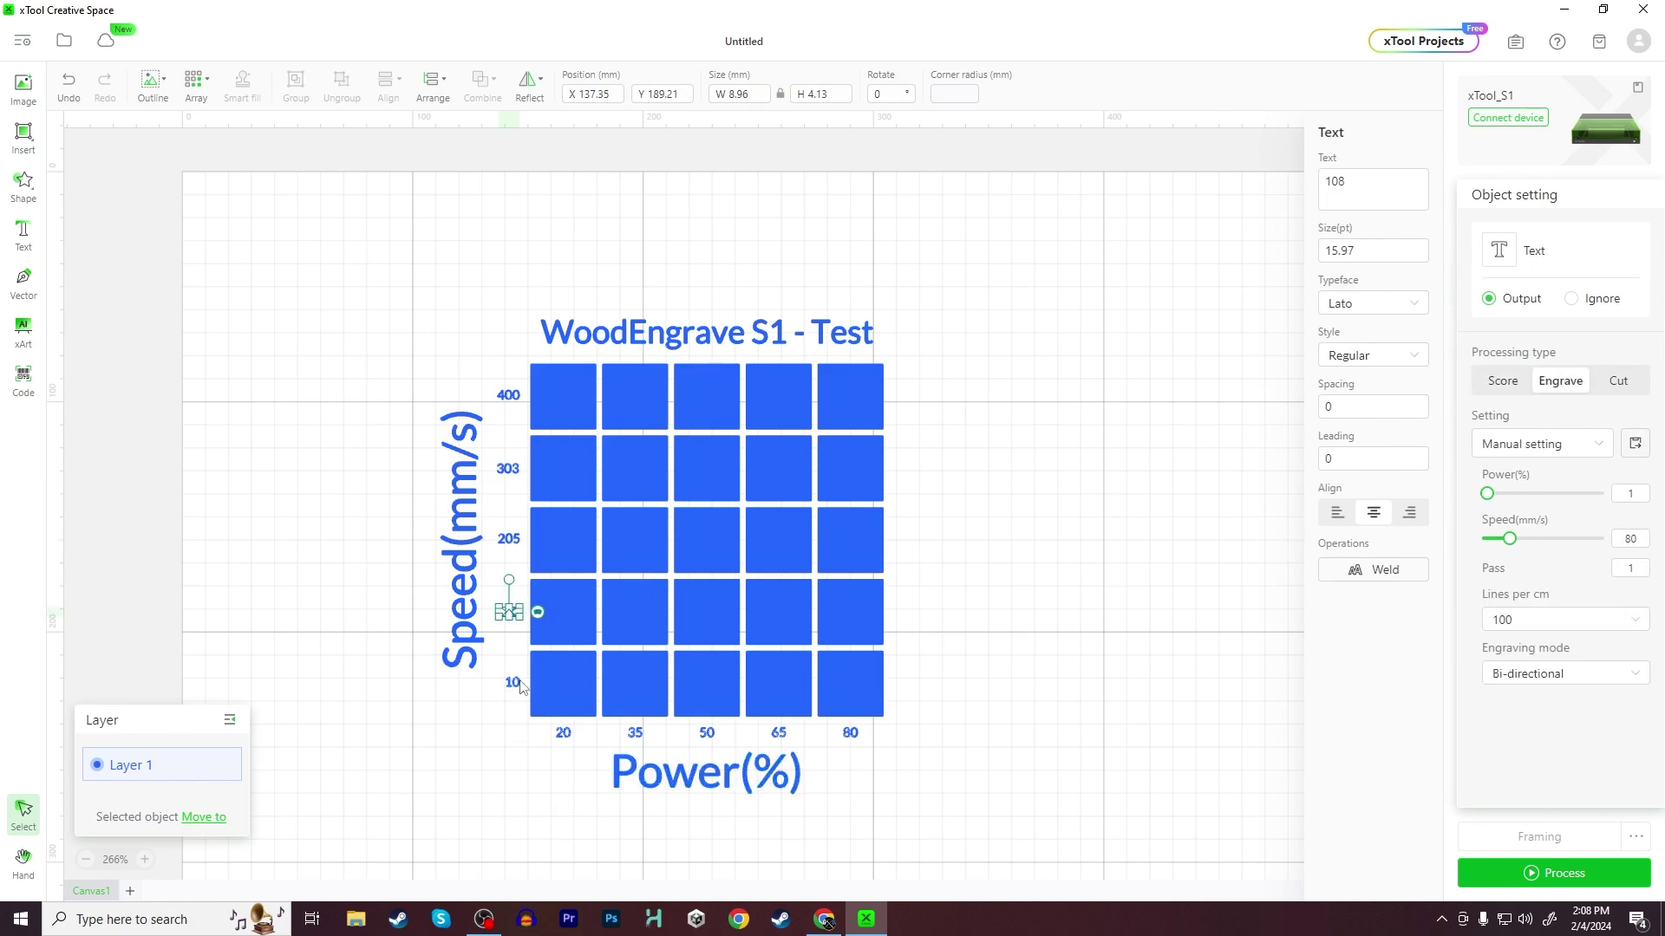
pyautogui.click(515, 684)
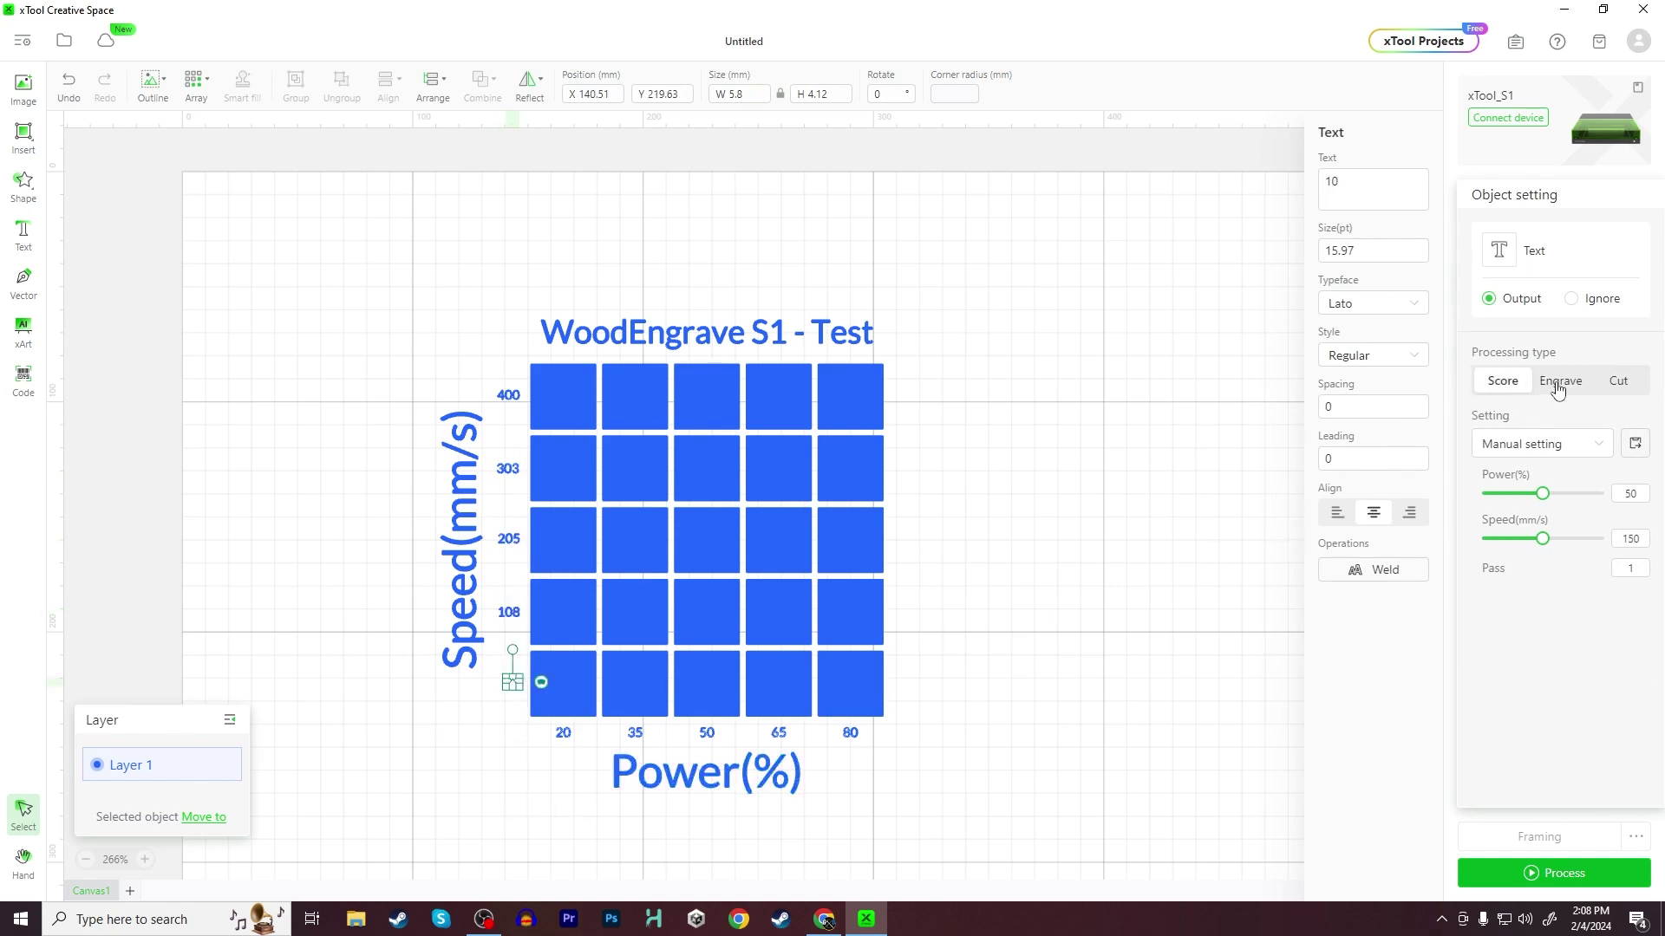
pyautogui.click(1561, 383)
# Set the power labels 20, 35, 50, 65 and 80 to Engrave.
pyautogui.click(555, 781)
pyautogui.click(562, 733)
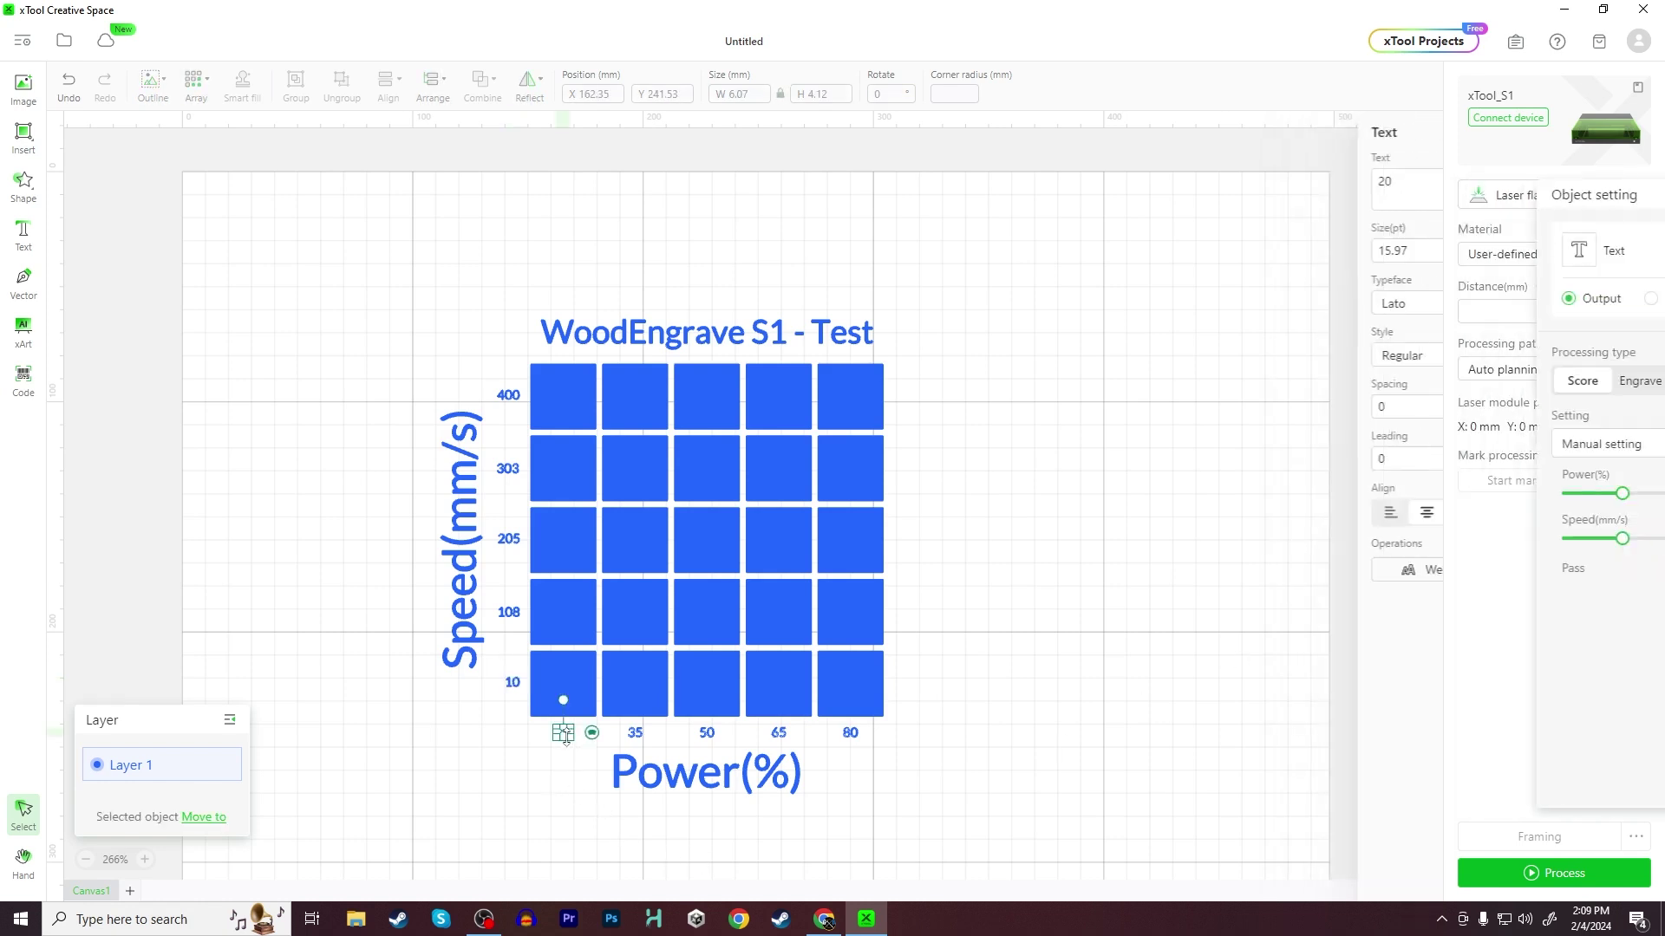
pyautogui.click(1559, 382)
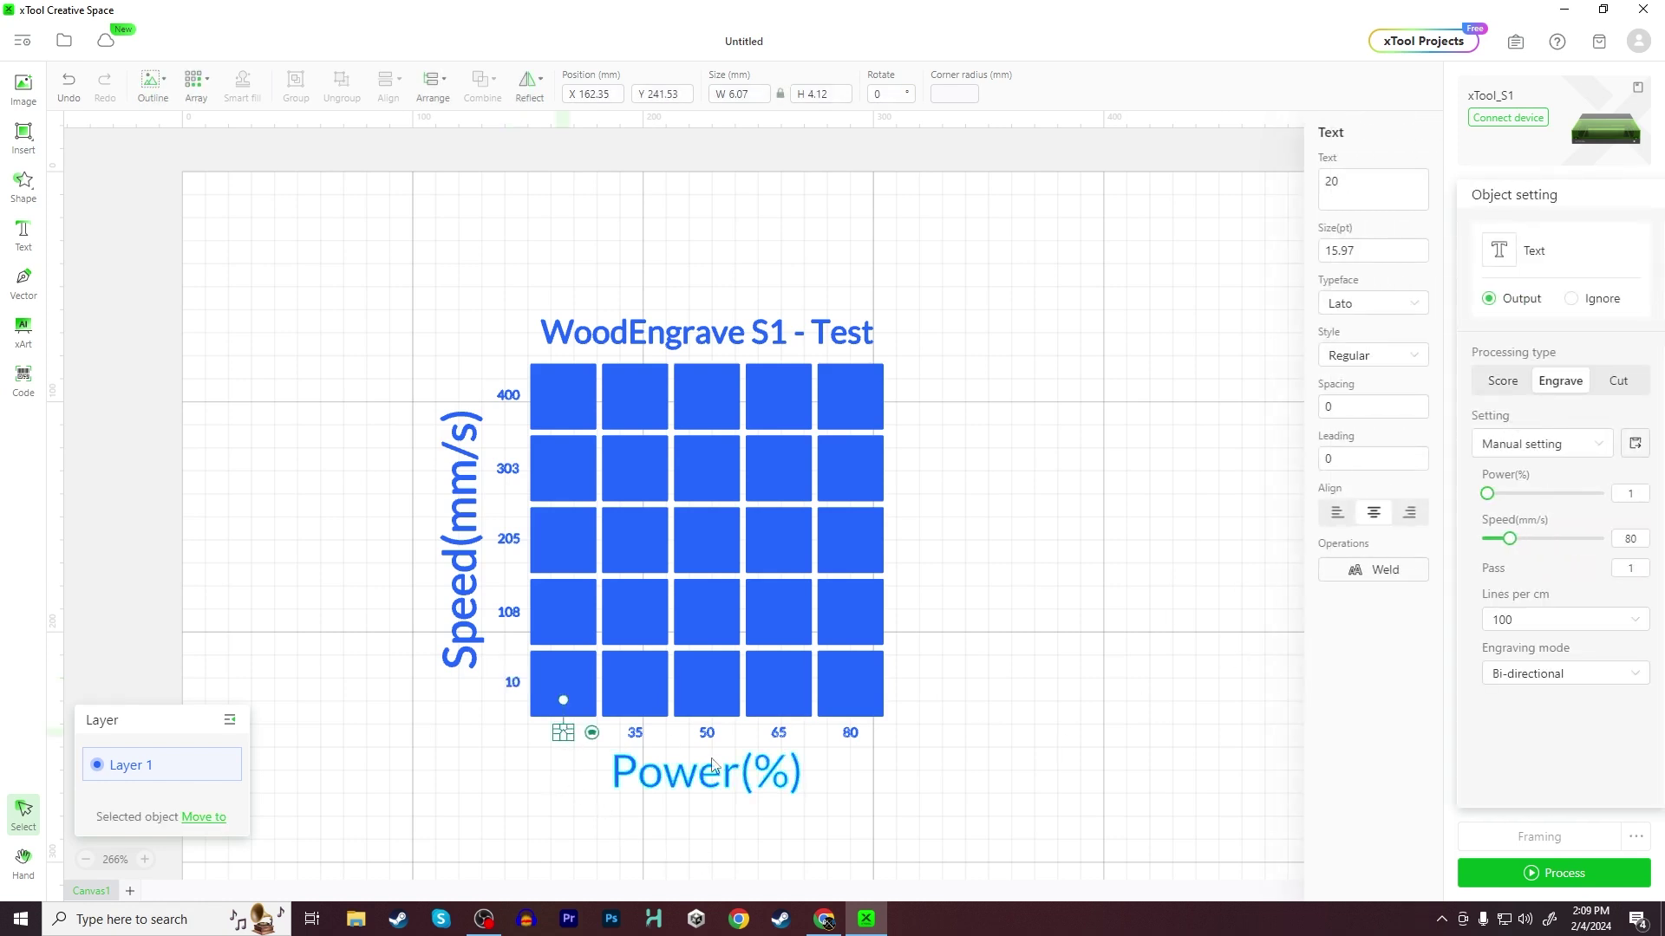
pyautogui.click(639, 734)
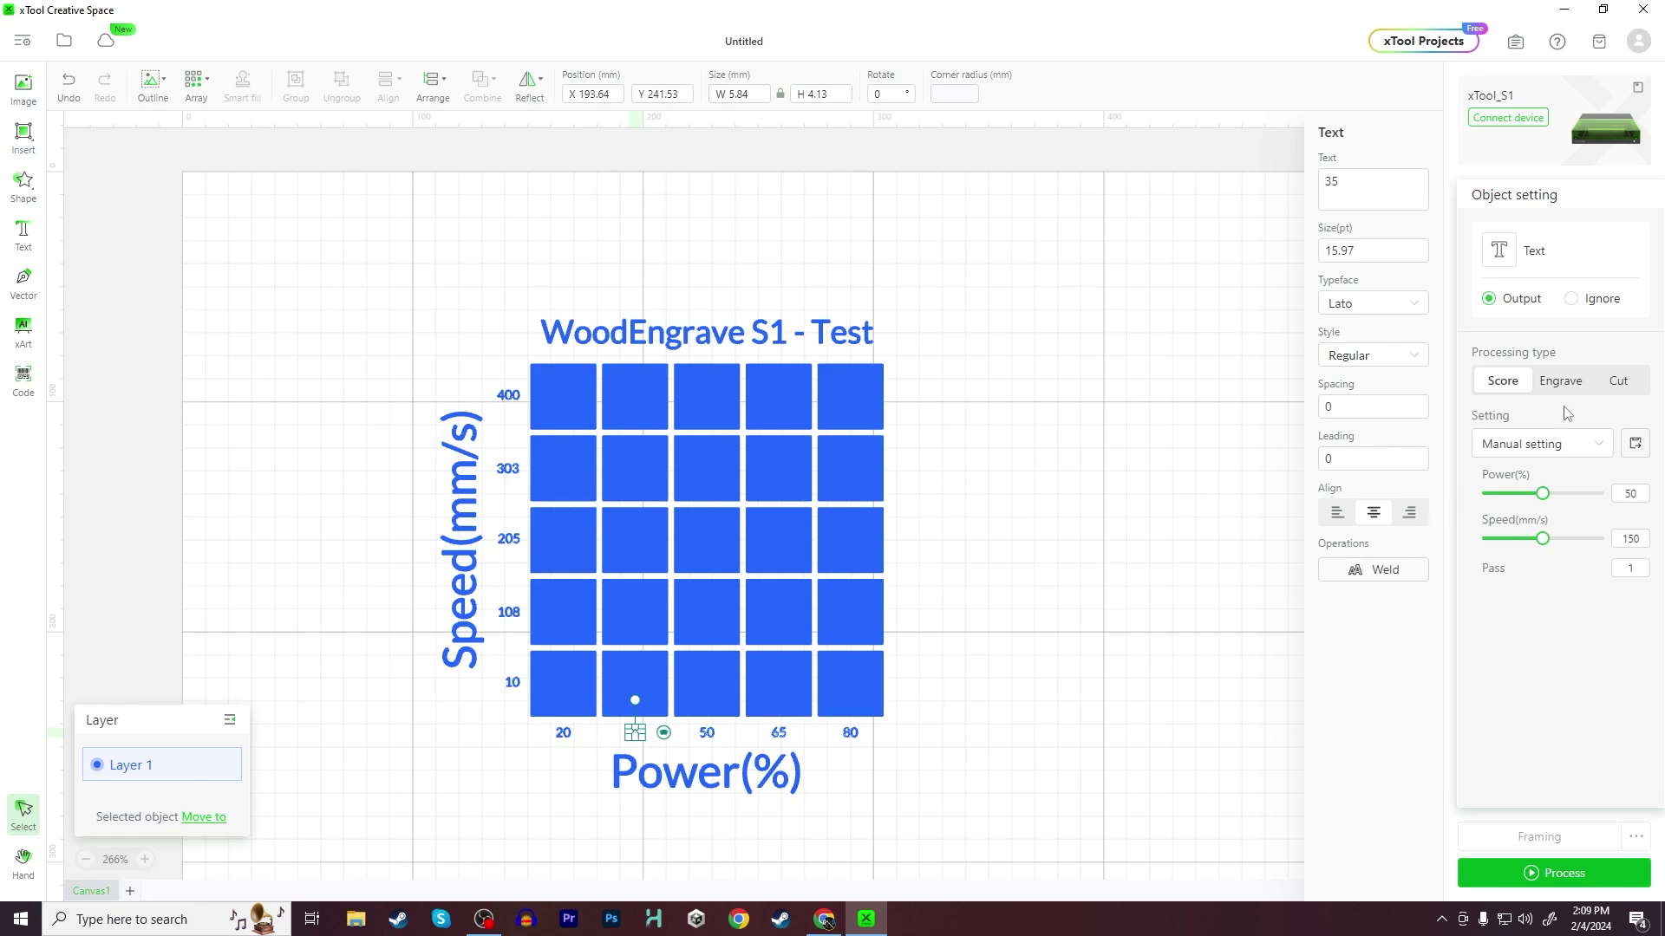
pyautogui.click(1561, 382)
pyautogui.click(707, 734)
pyautogui.click(1559, 388)
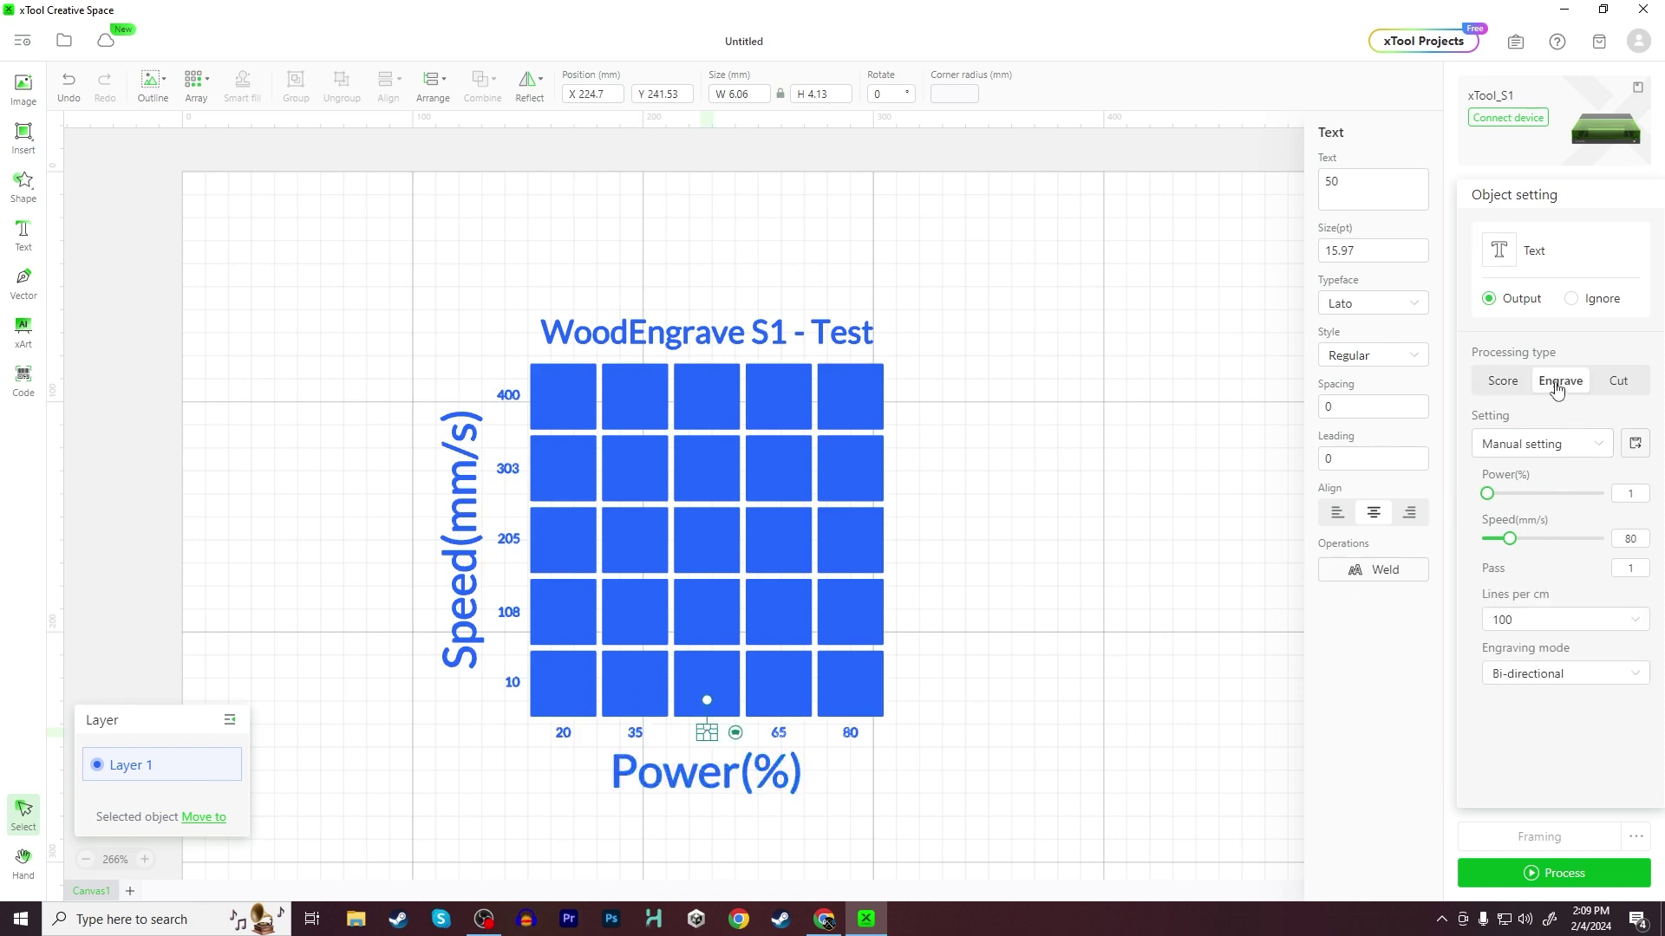
pyautogui.click(782, 737)
pyautogui.click(1558, 381)
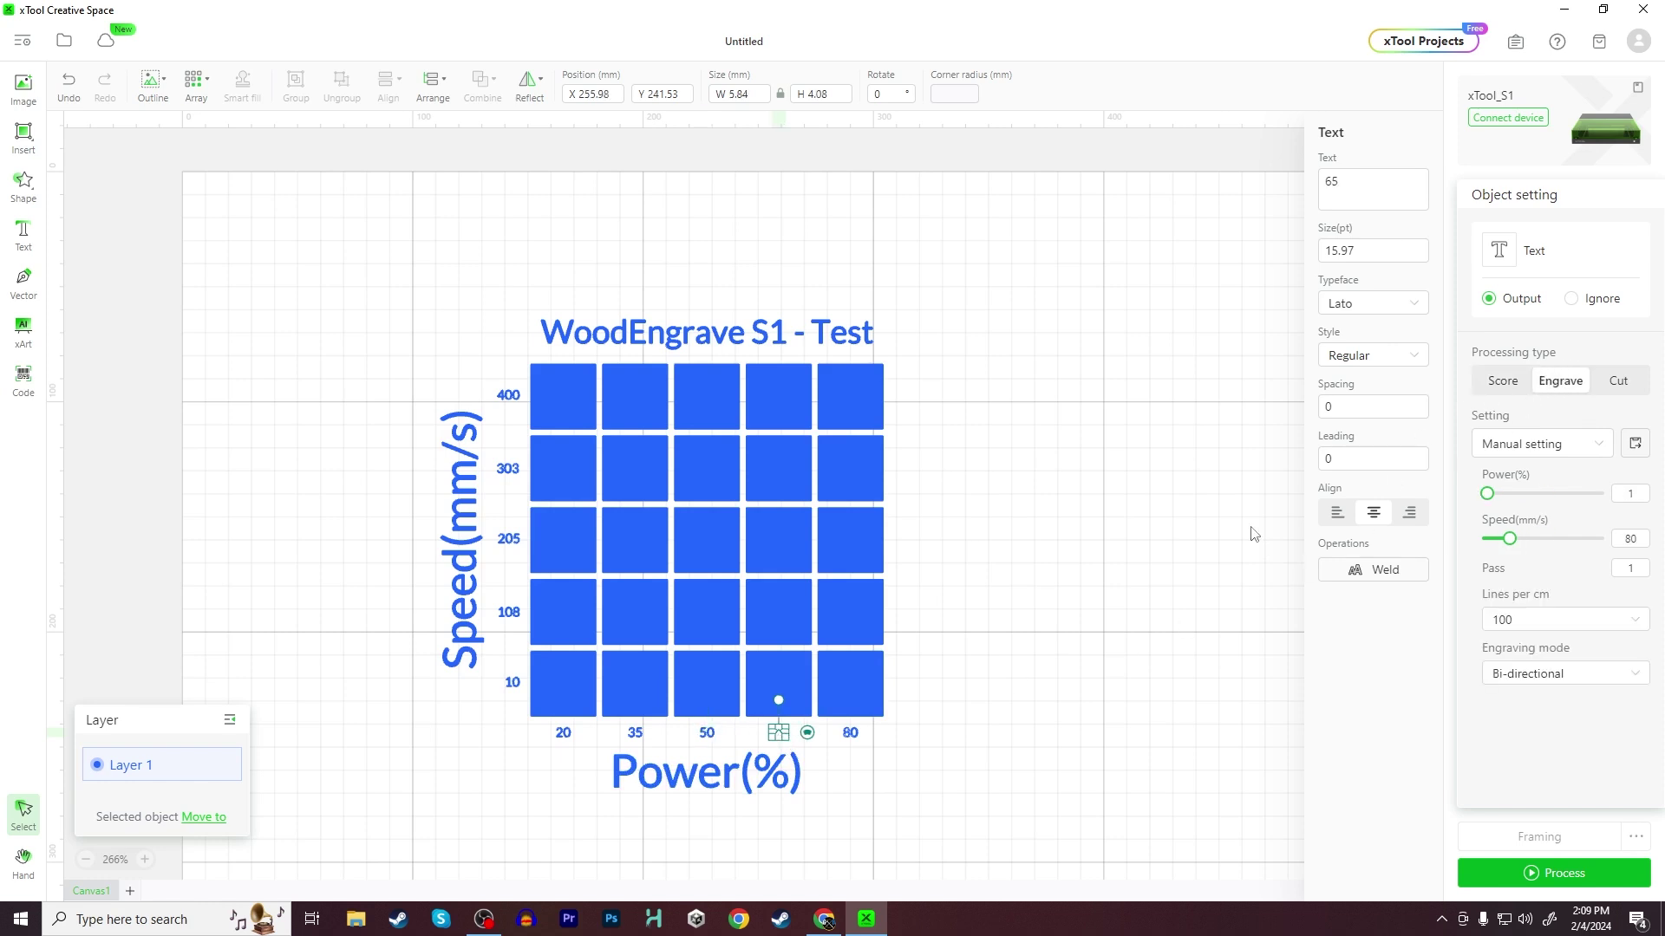
pyautogui.click(853, 736)
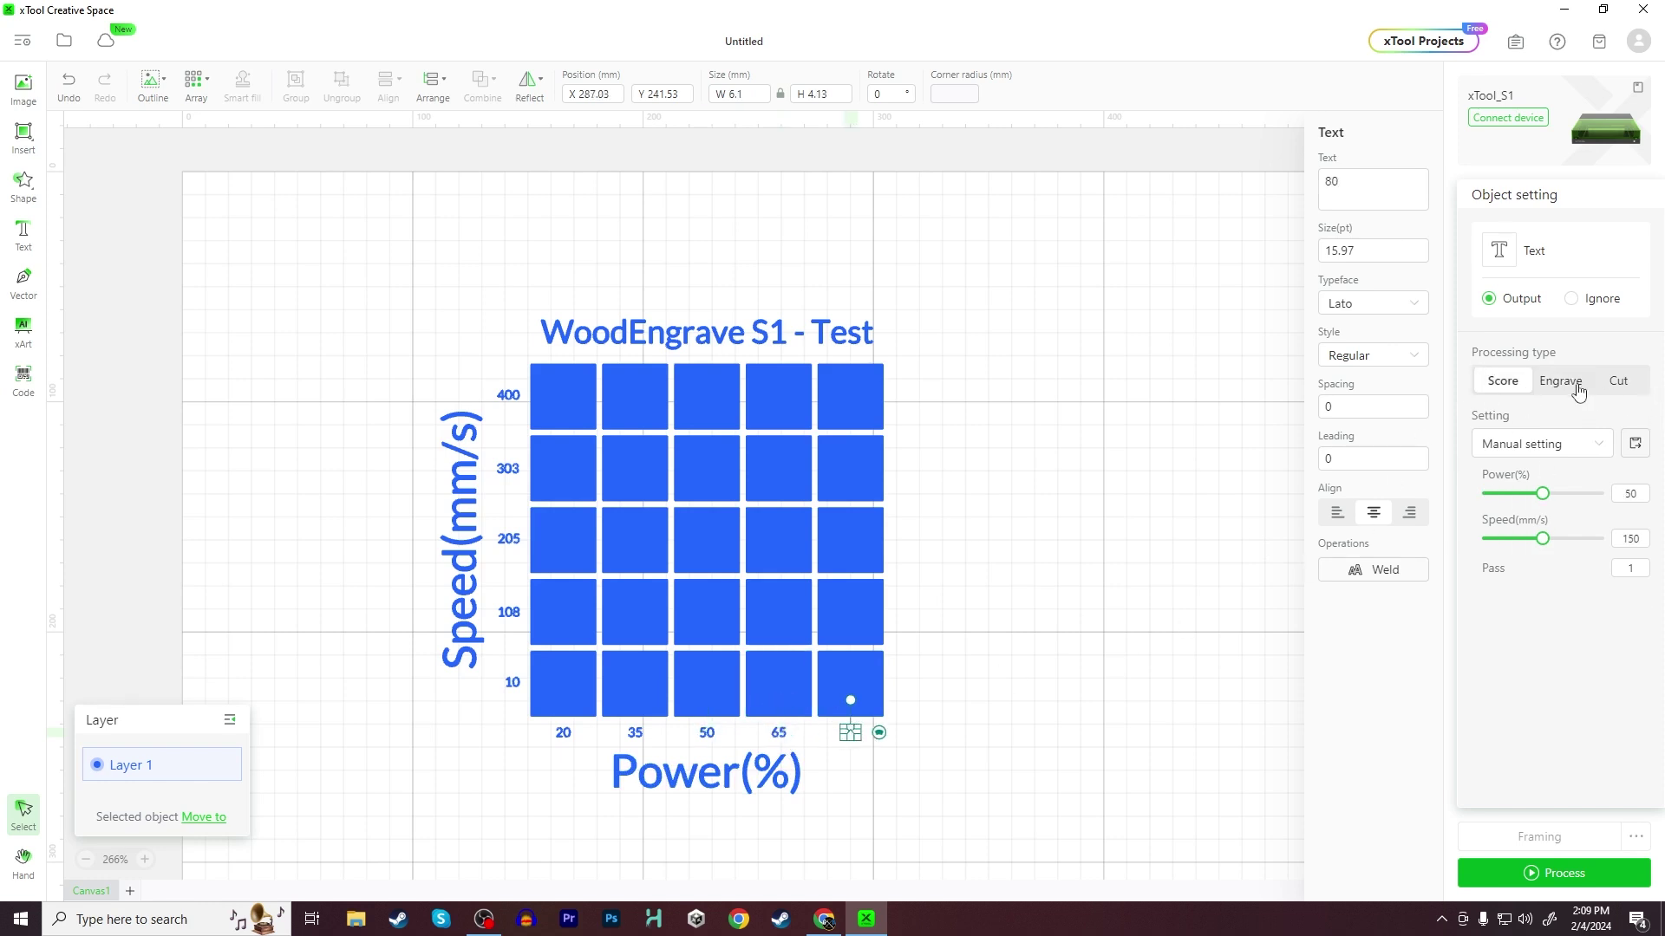
pyautogui.click(1565, 384)
pyautogui.click(1052, 613)
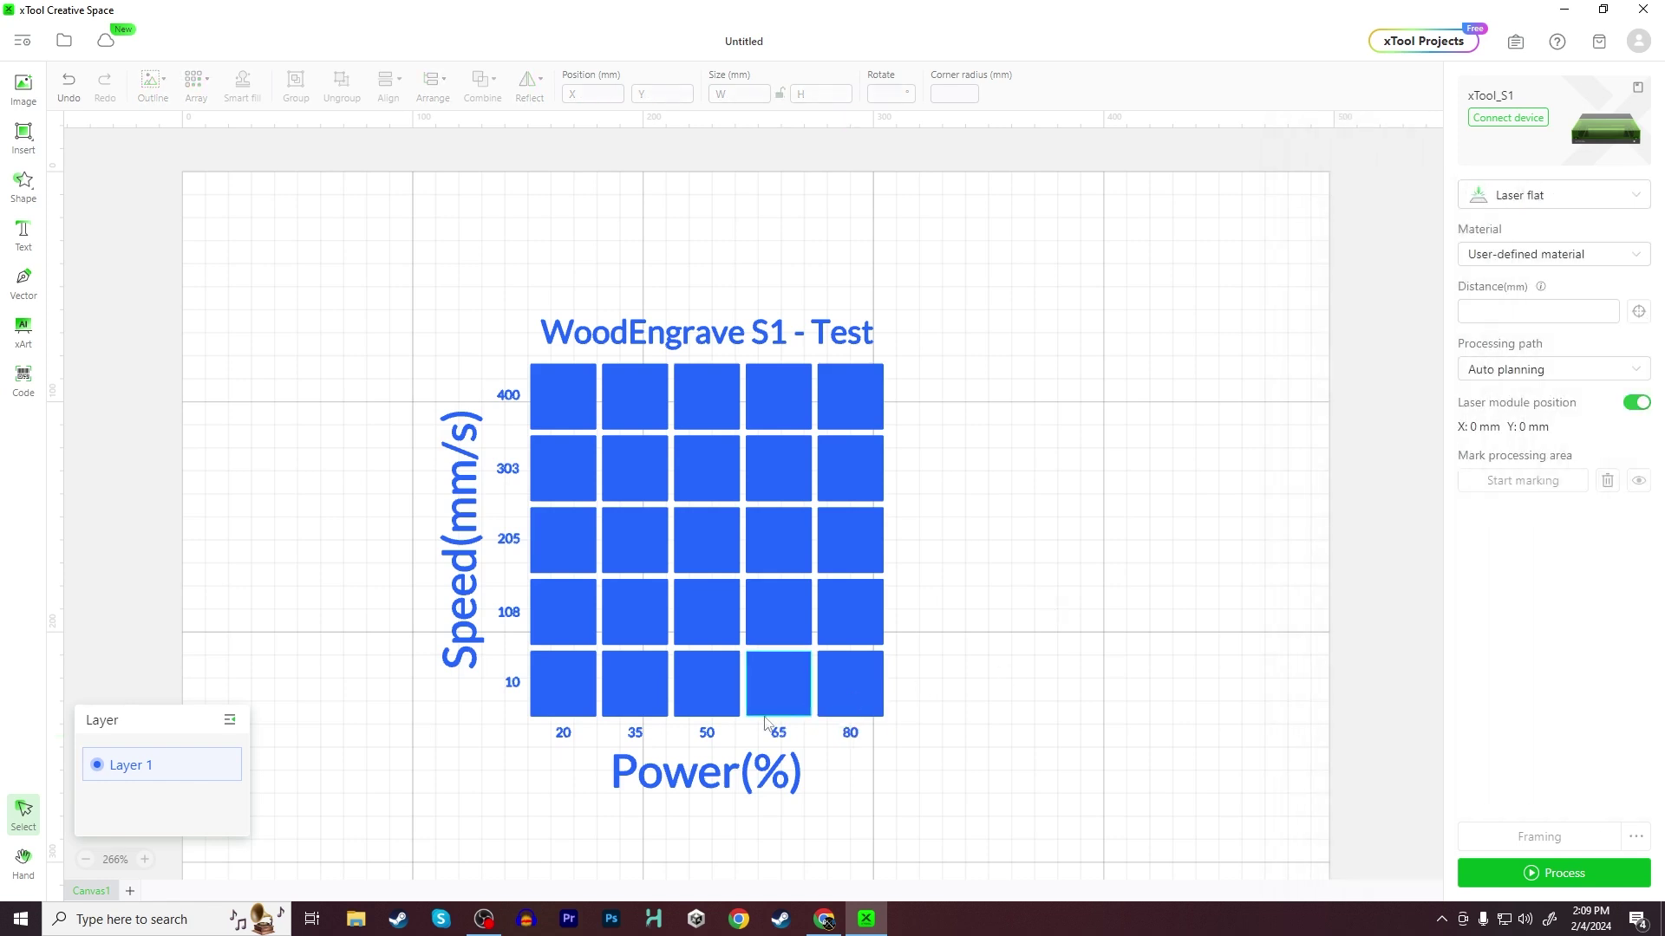
pyautogui.click(707, 771)
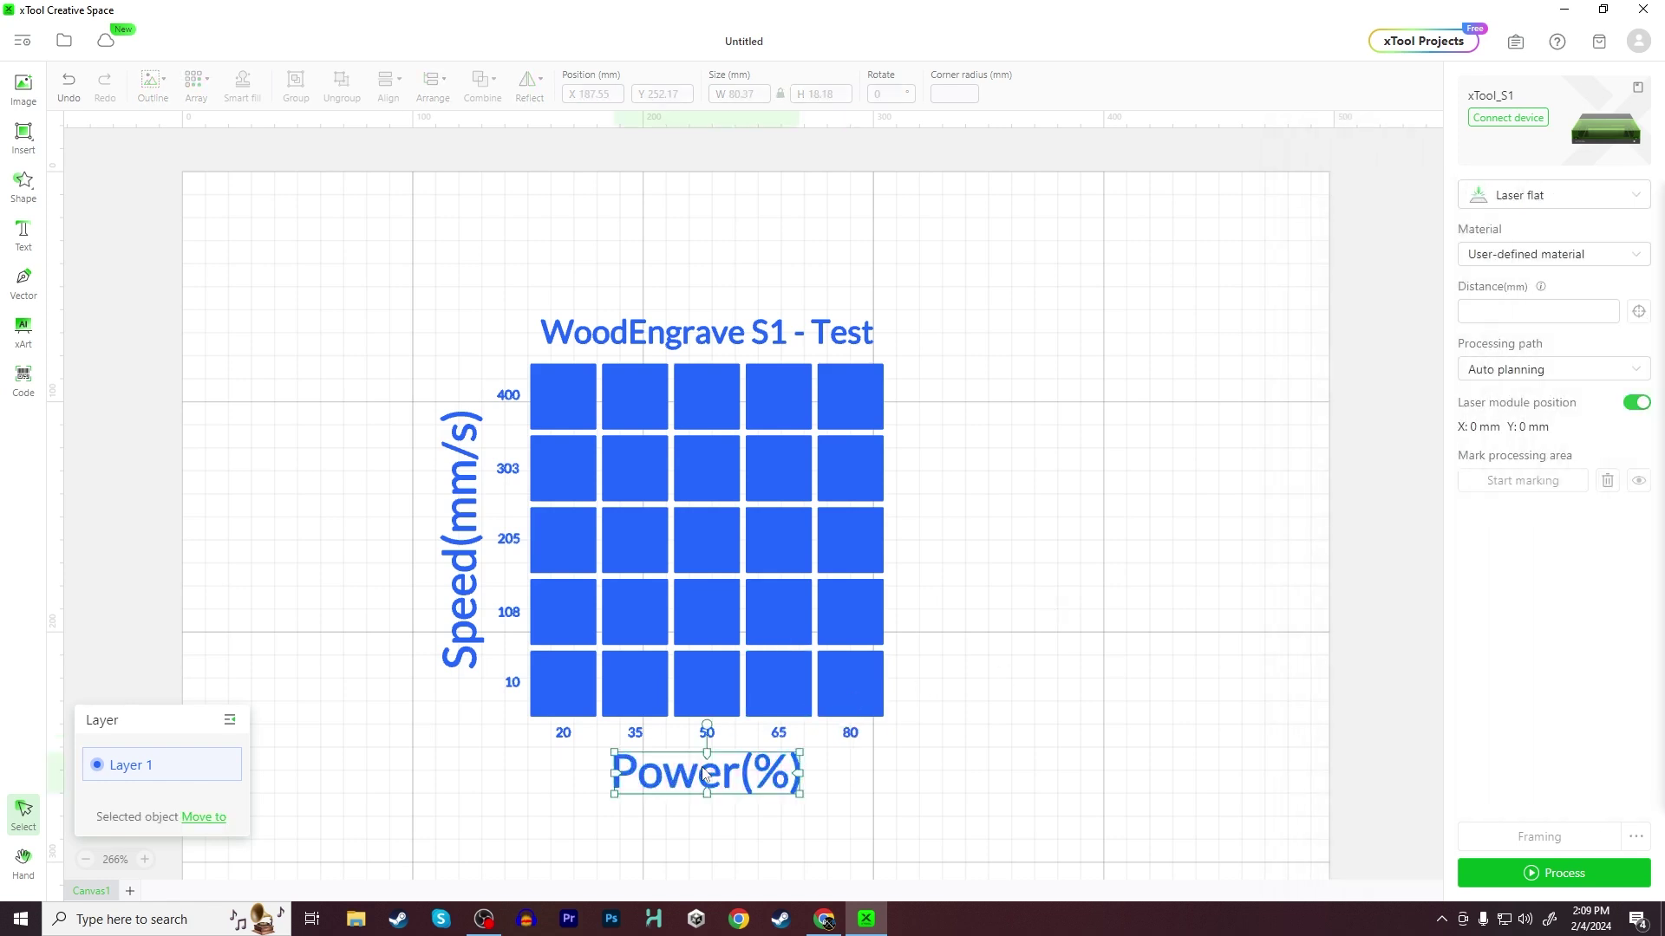
# Select the title, both axis titles and all the speed and power number labels.
pyautogui.click(1222, 549)
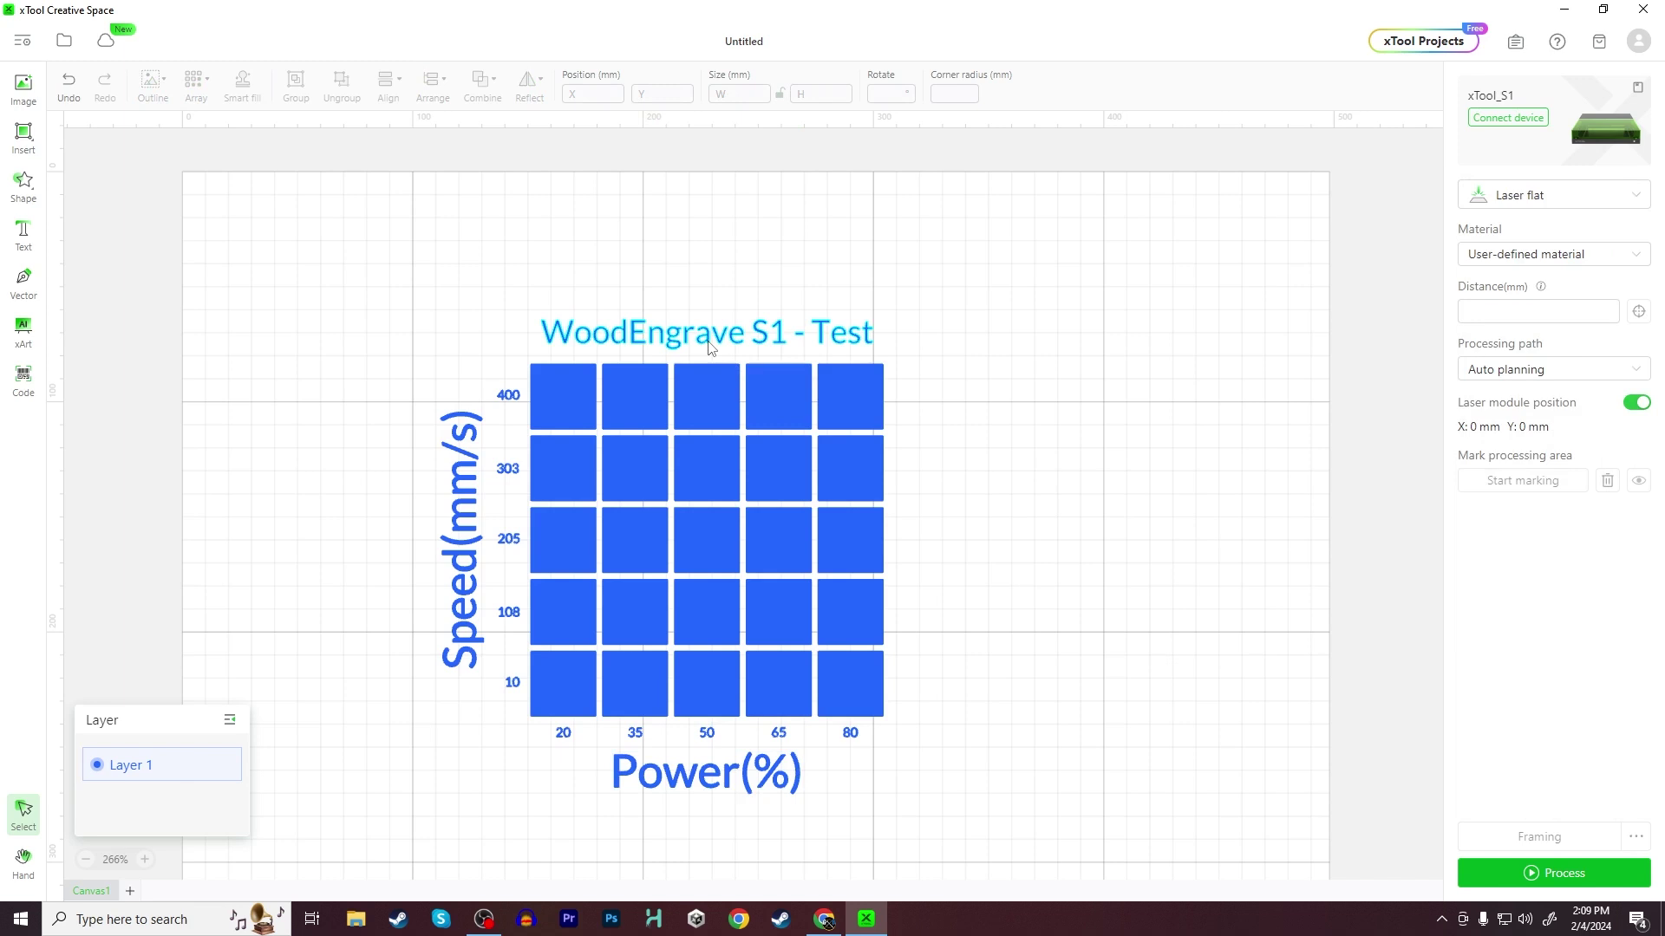
pyautogui.click(624, 334)
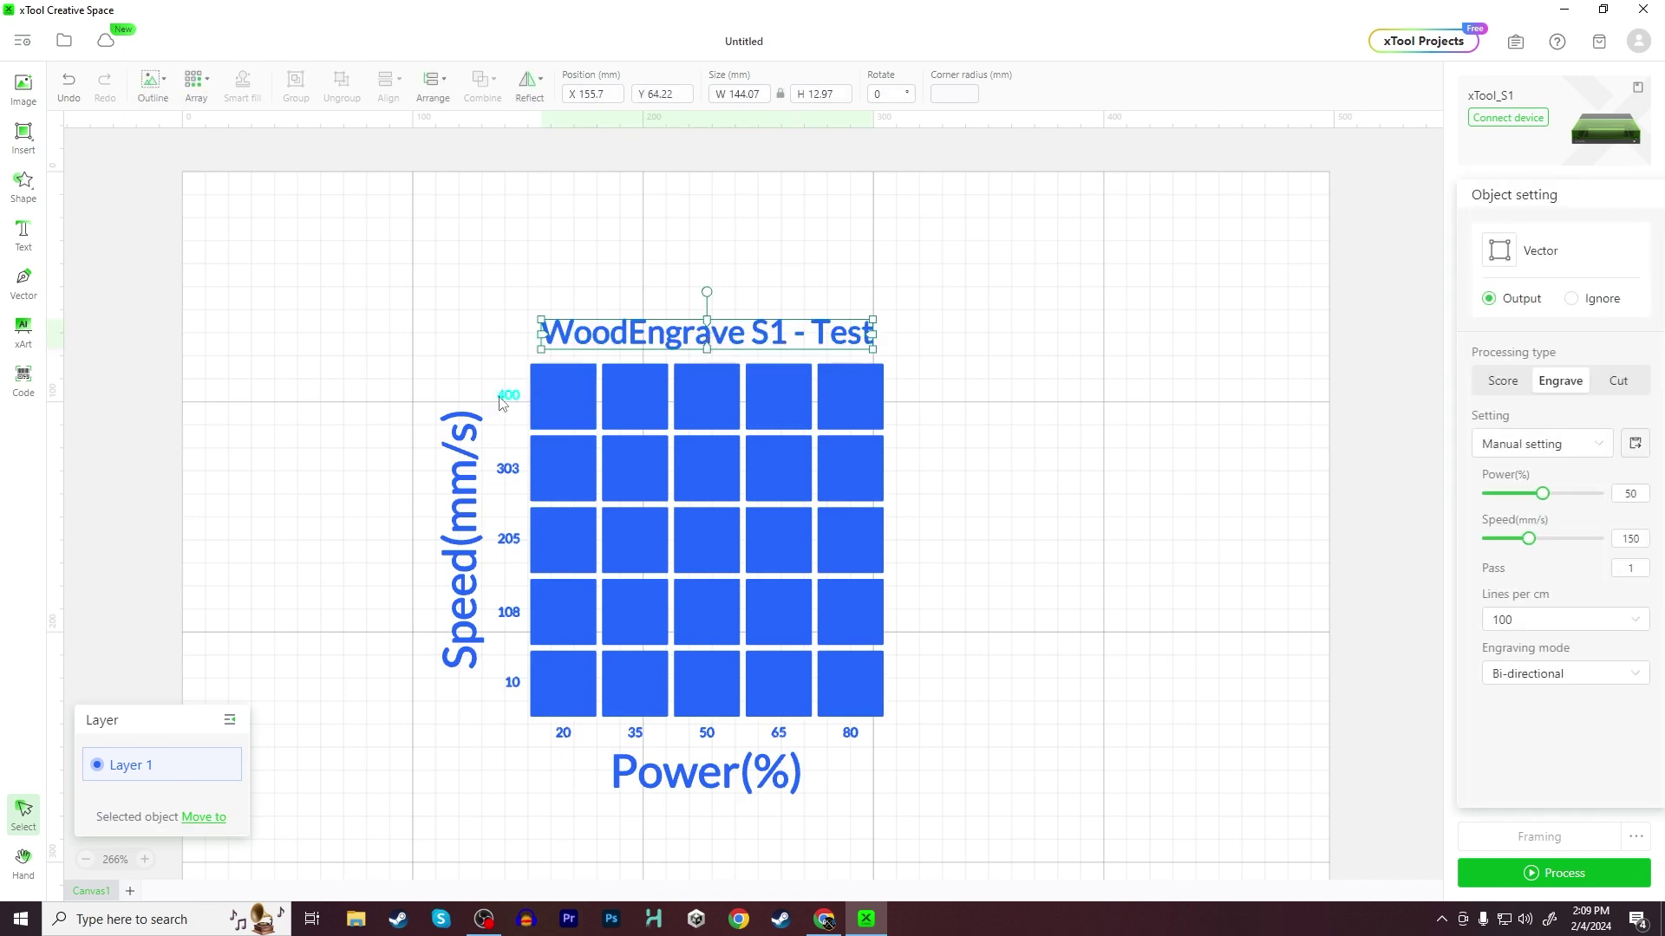
pyautogui.keyDown('shift'); pyautogui.click(501, 404); pyautogui.keyUp('shift')
pyautogui.keyDown('shift'); pyautogui.click(473, 464); pyautogui.keyUp('shift')
pyautogui.keyDown('shift'); pyautogui.click(505, 479); pyautogui.keyUp('shift')
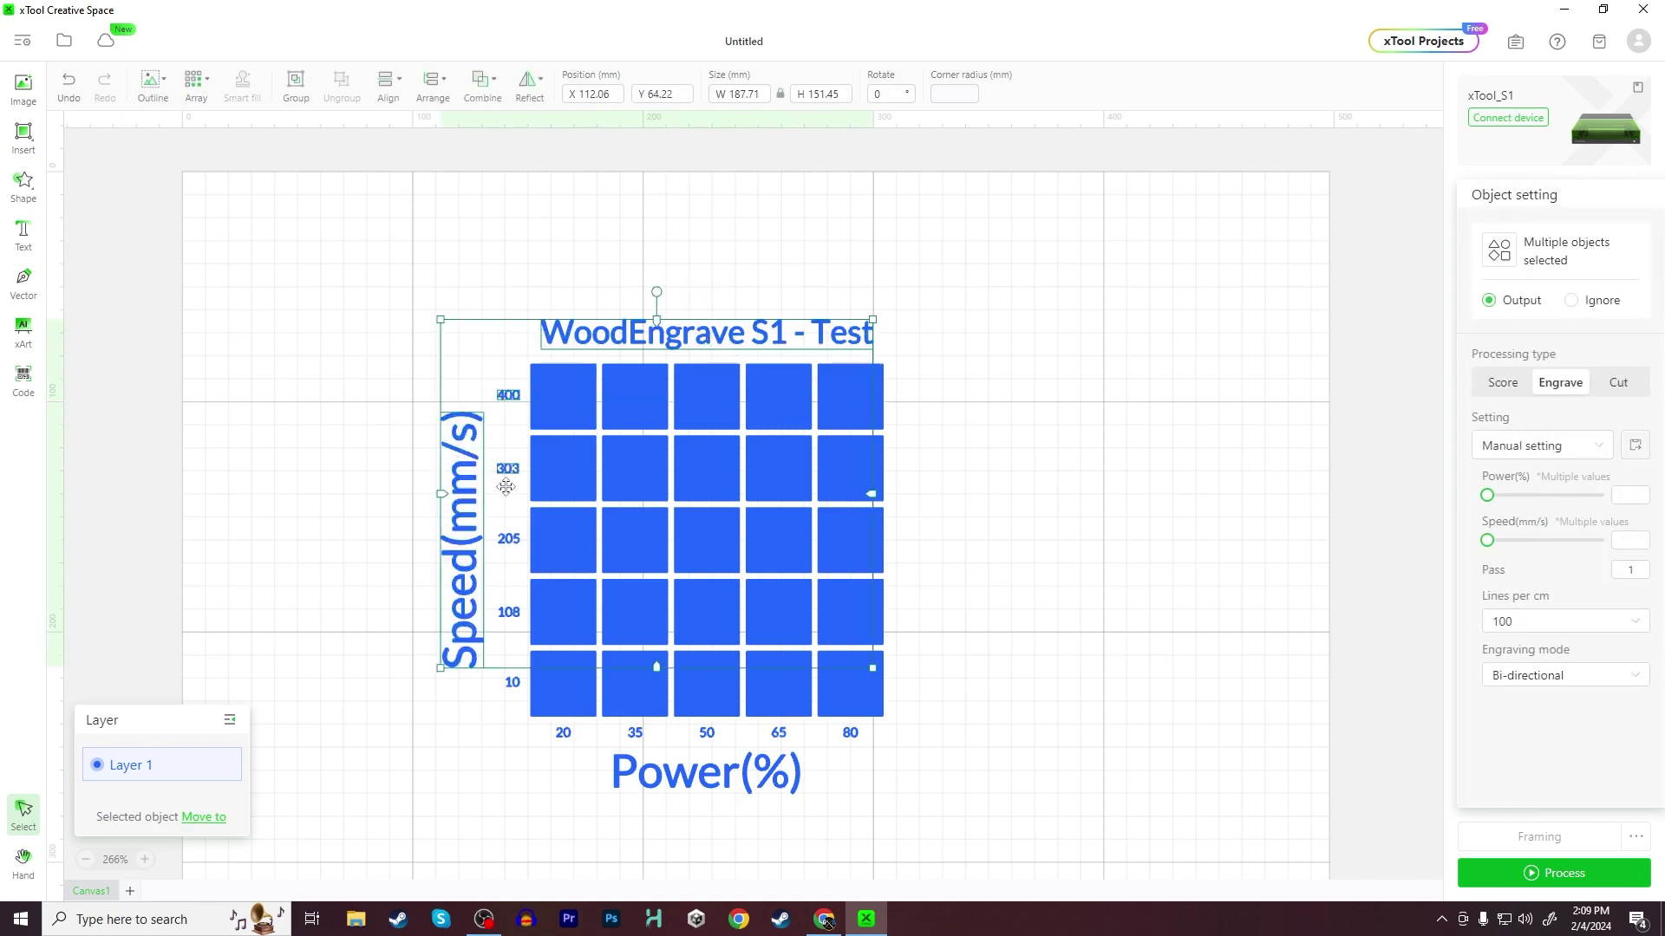
pyautogui.keyDown('shift'); pyautogui.click(510, 540); pyautogui.keyUp('shift')
pyautogui.keyDown('shift'); pyautogui.click(507, 614); pyautogui.keyUp('shift')
pyautogui.keyDown('shift'); pyautogui.click(513, 683); pyautogui.keyUp('shift')
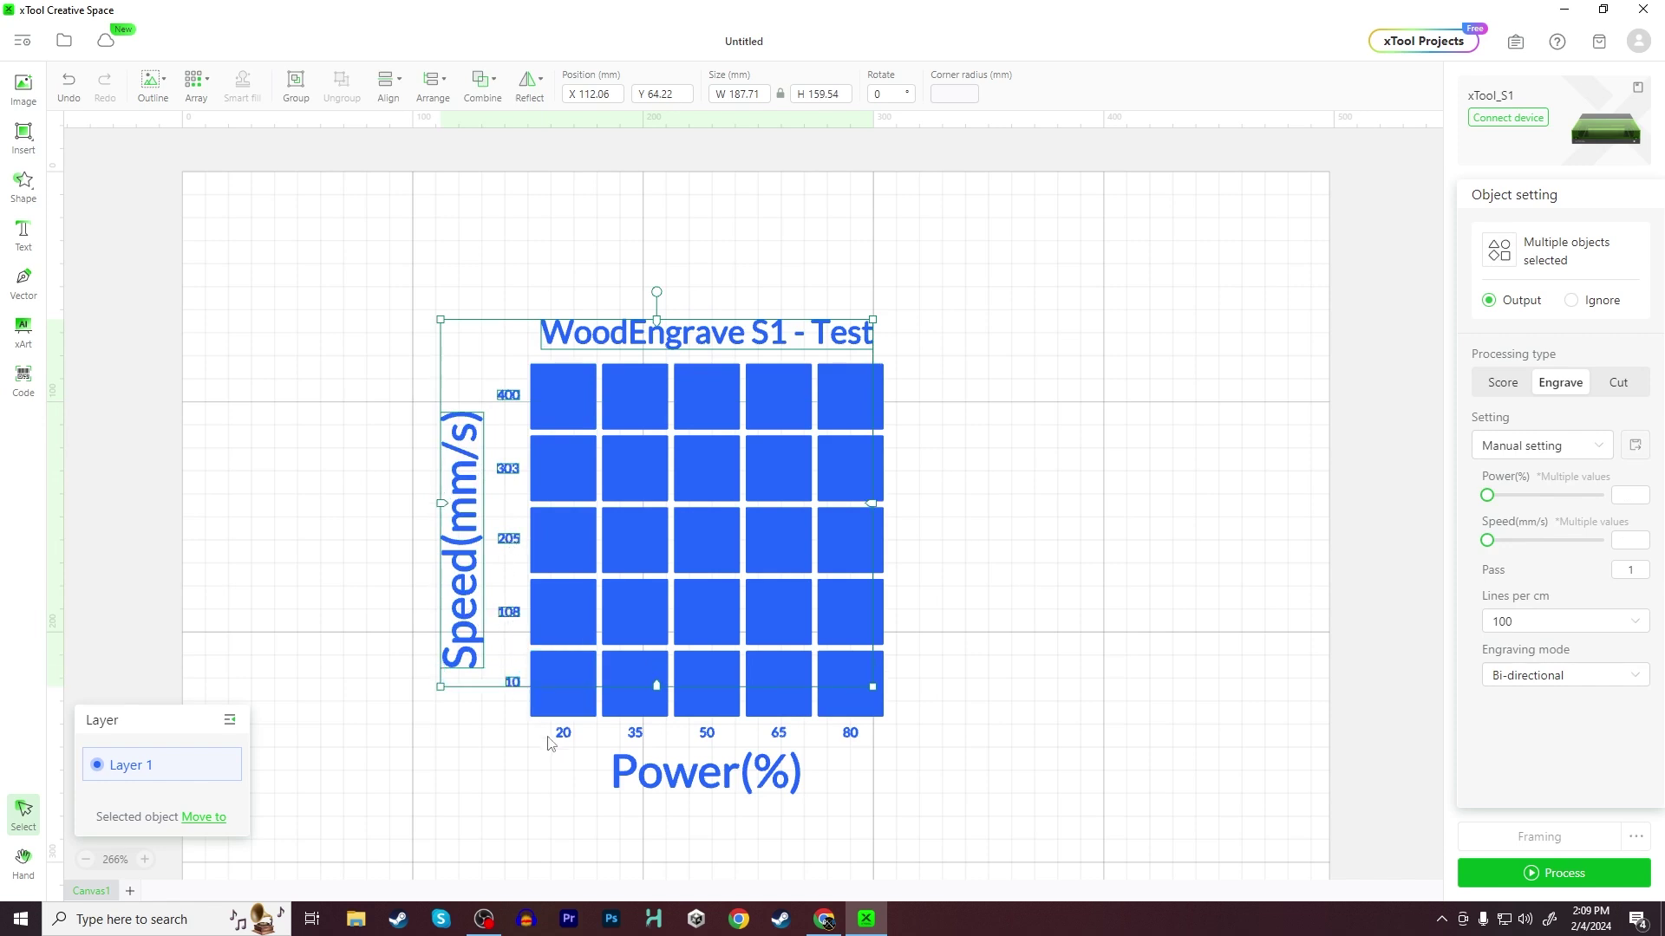
pyautogui.keyDown('shift'); pyautogui.click(564, 734); pyautogui.keyUp('shift')
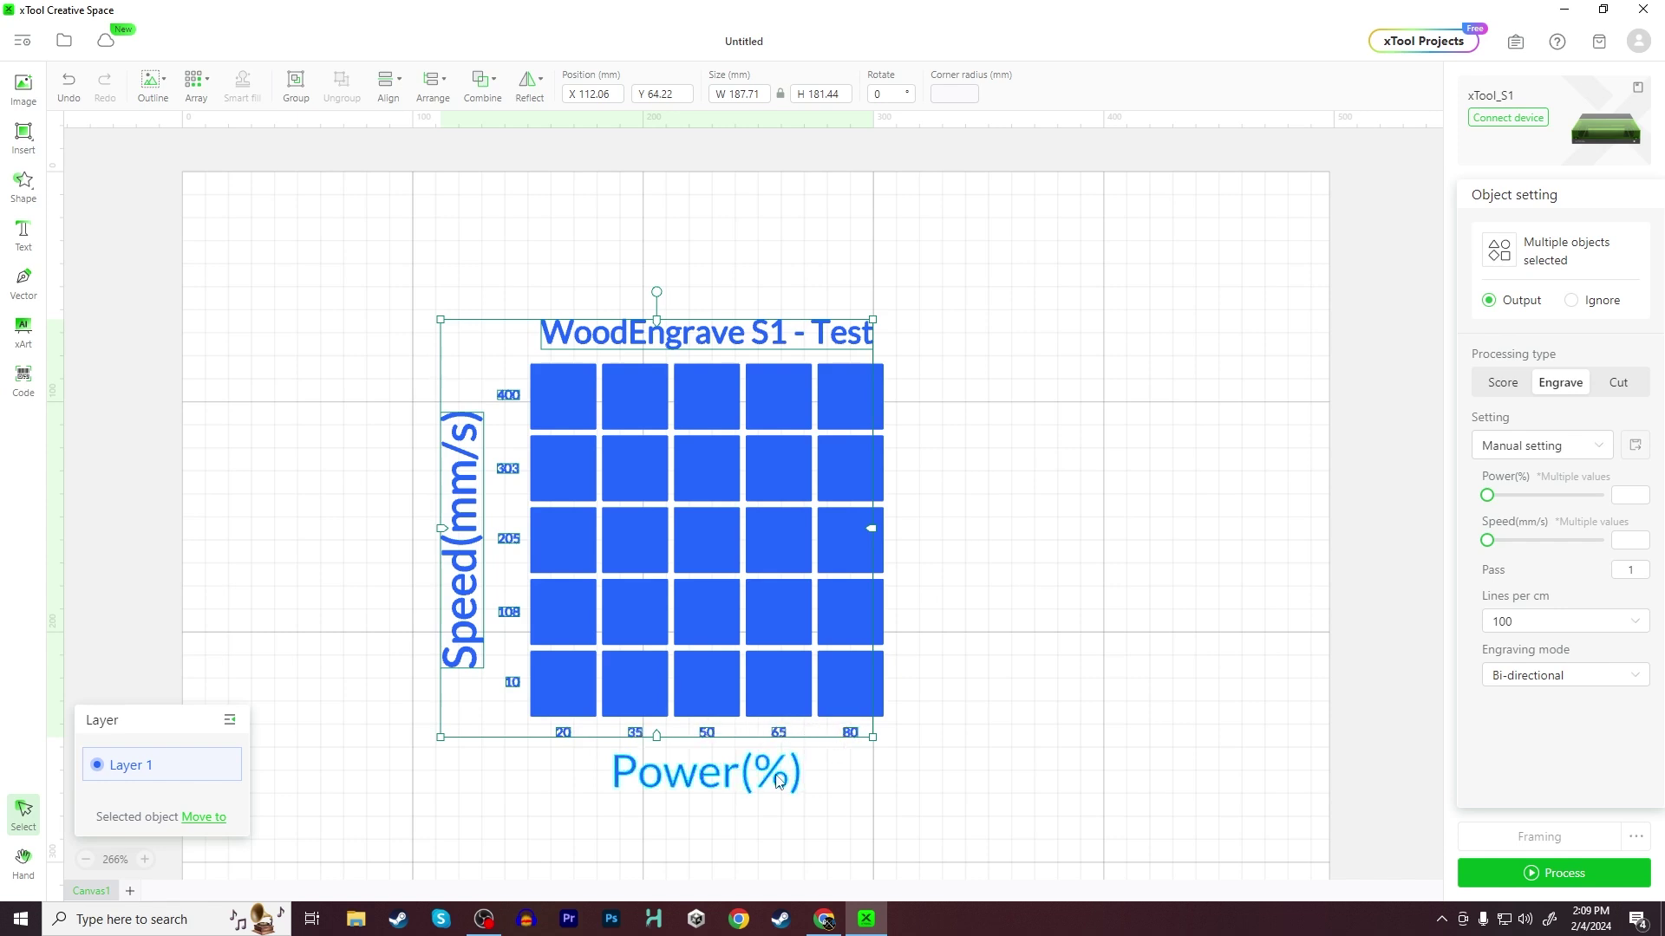
pyautogui.keyDown('shift'); pyautogui.click(747, 780); pyautogui.keyUp('shift')
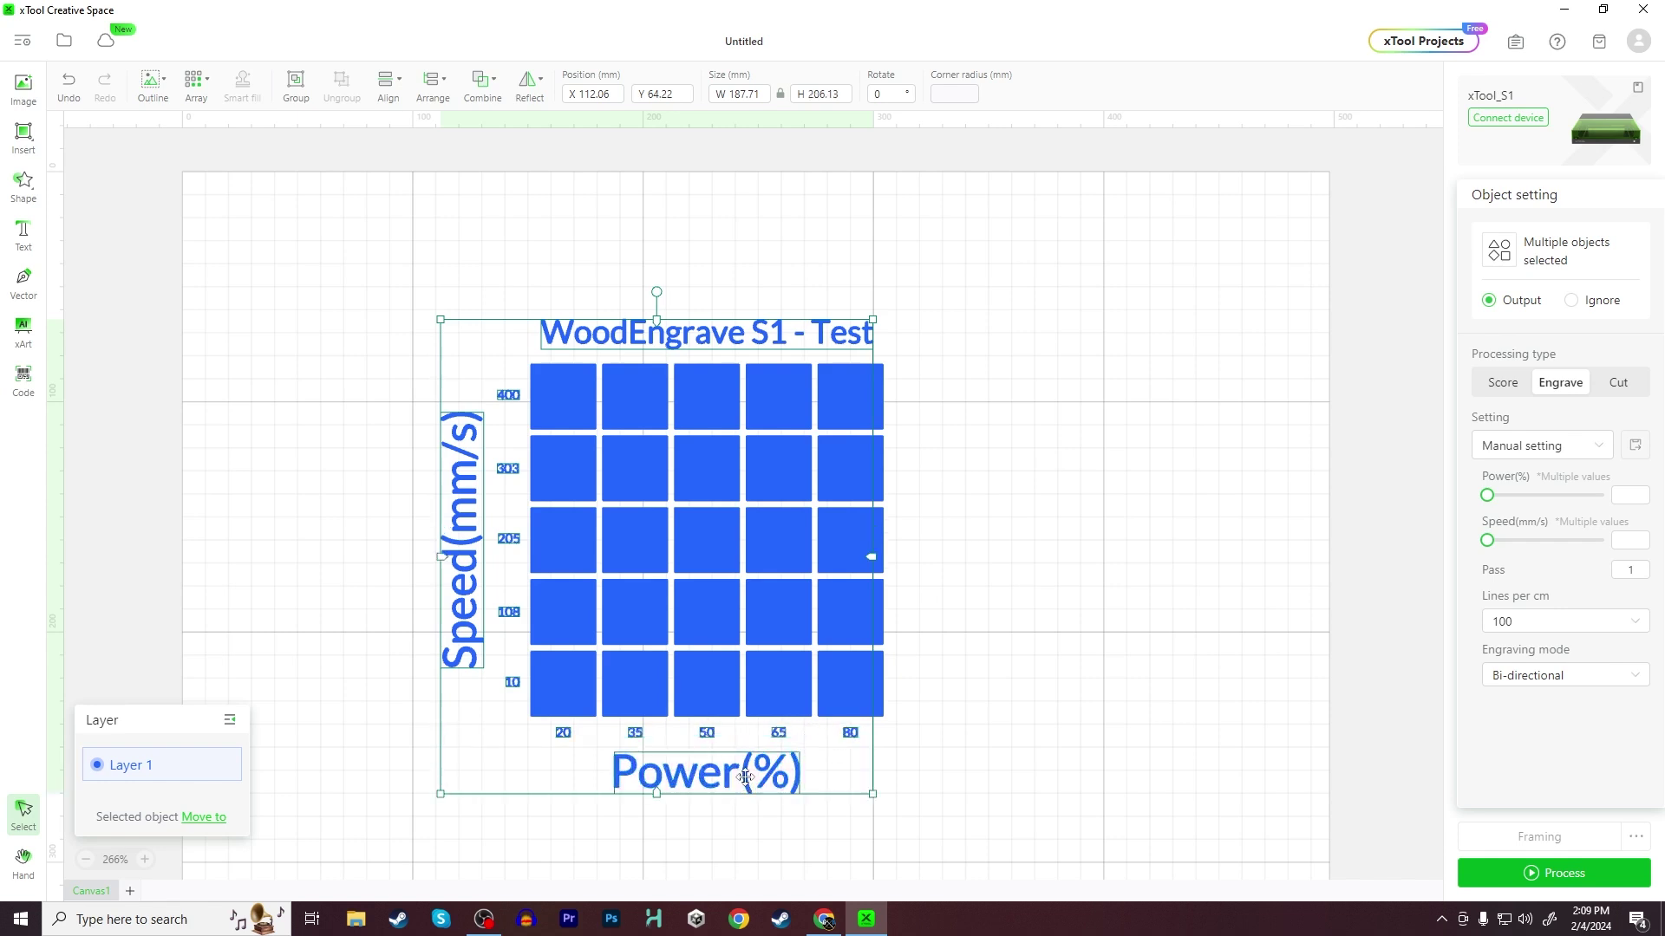
# Set the selected text to engrave at 50% power, then reselect the title alone.
pyautogui.click(1627, 500)
pyautogui.write('50')
pyautogui.press('Tab')
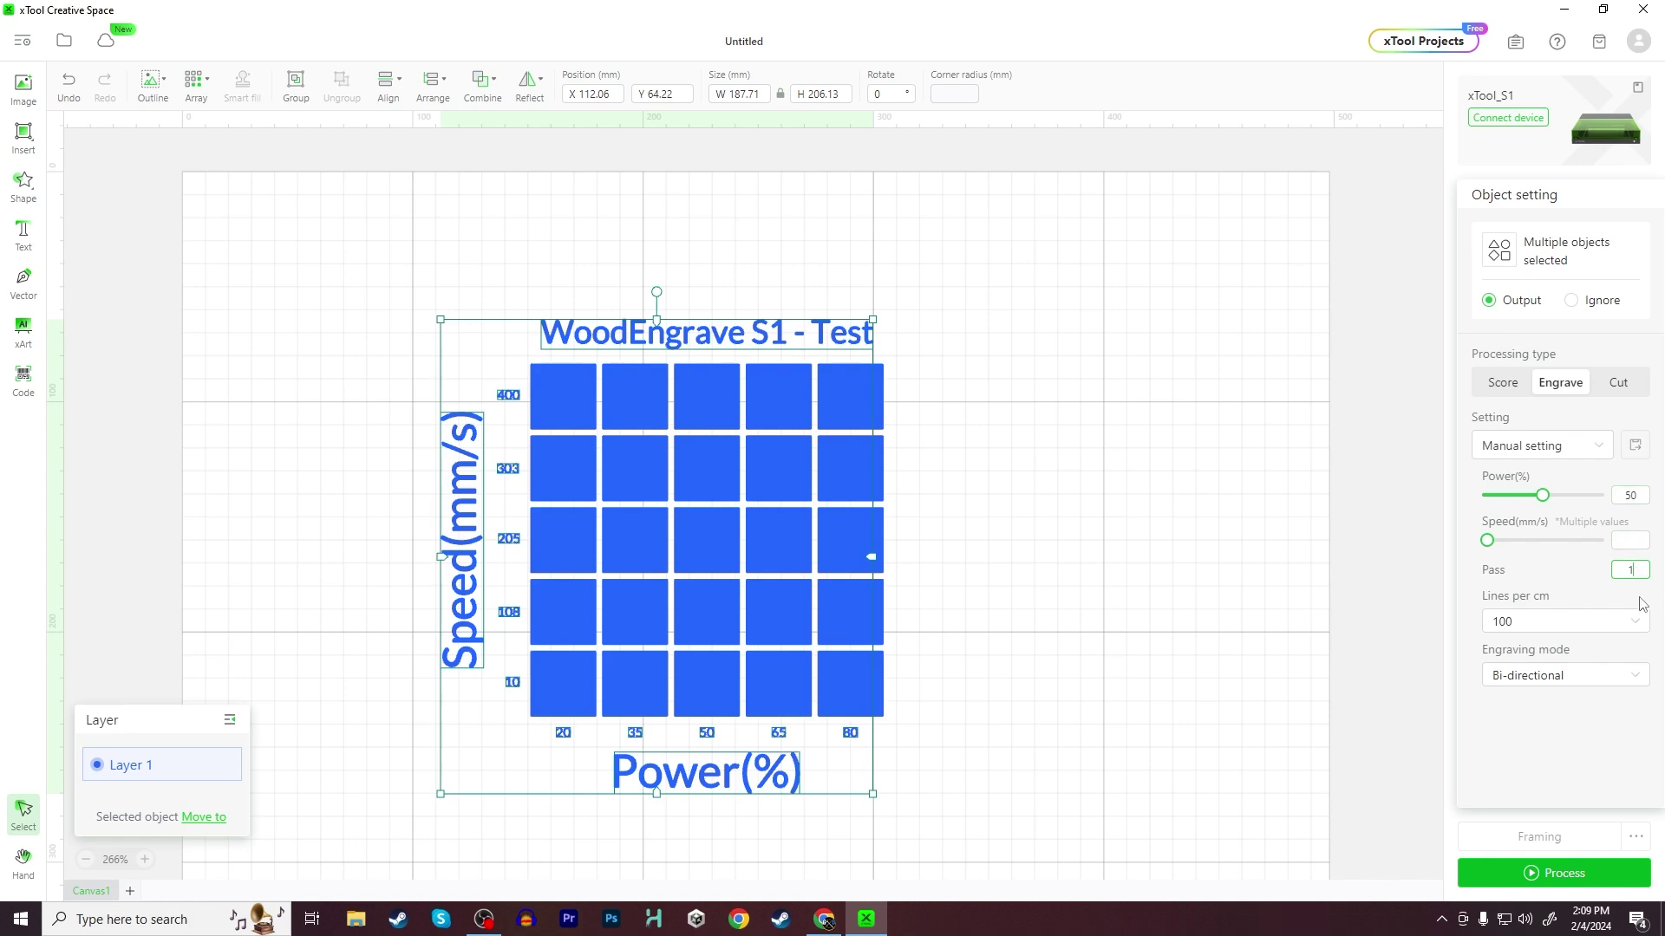
pyautogui.write('50')
pyautogui.click(1118, 579)
pyautogui.click(667, 348)
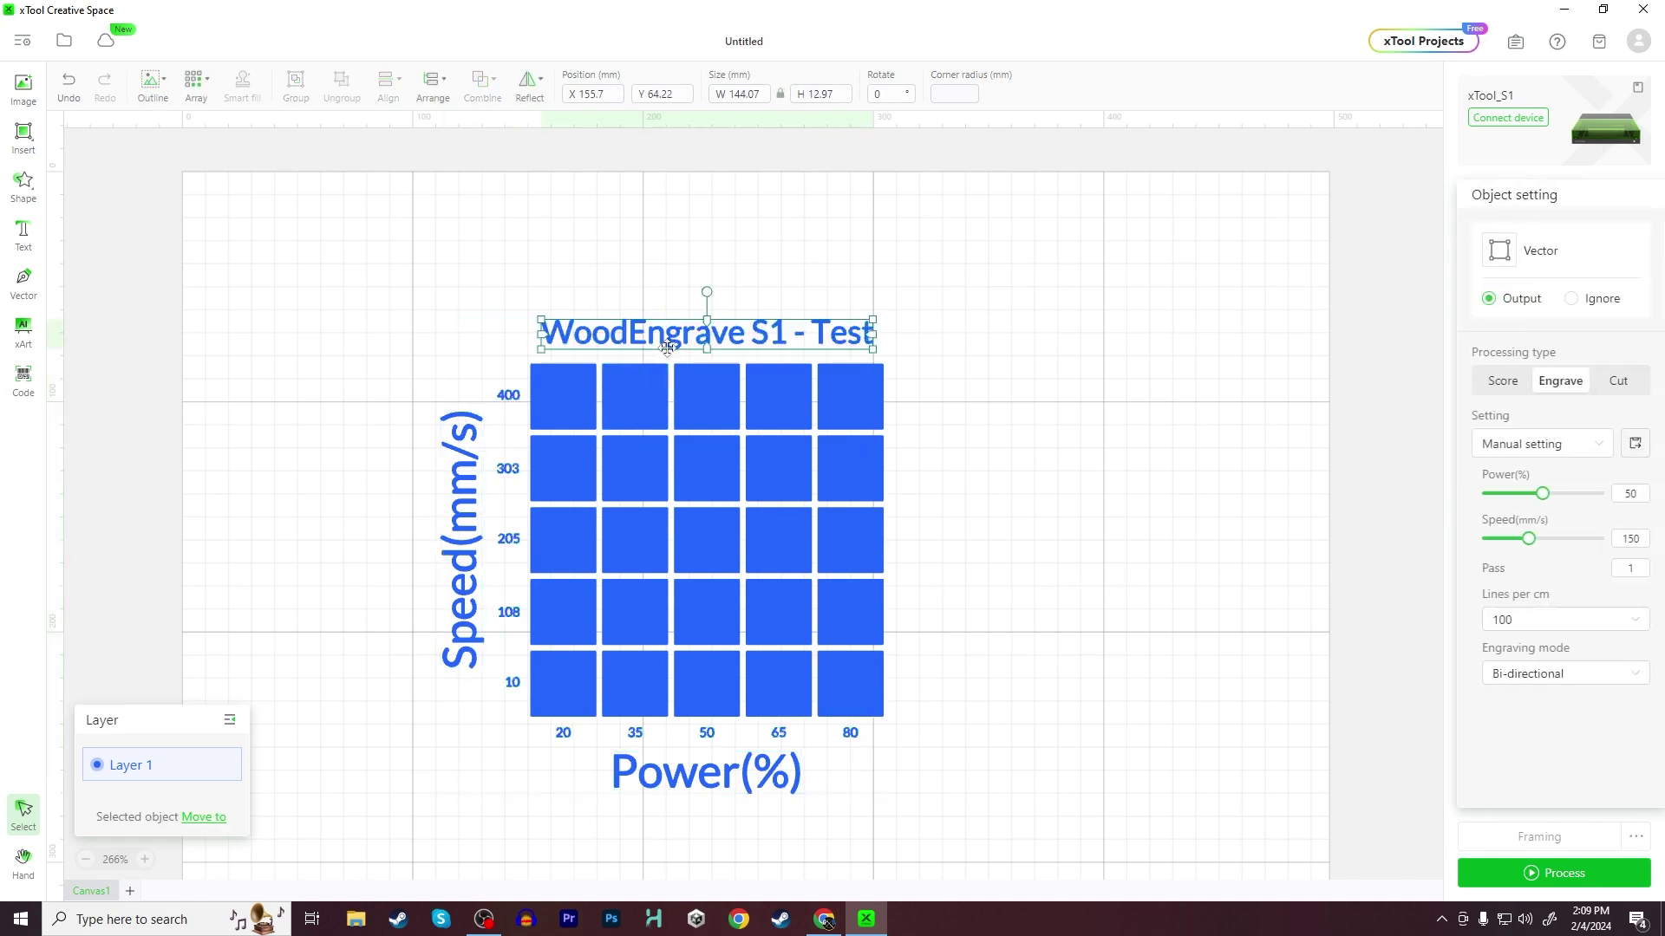
pyautogui.click(508, 394)
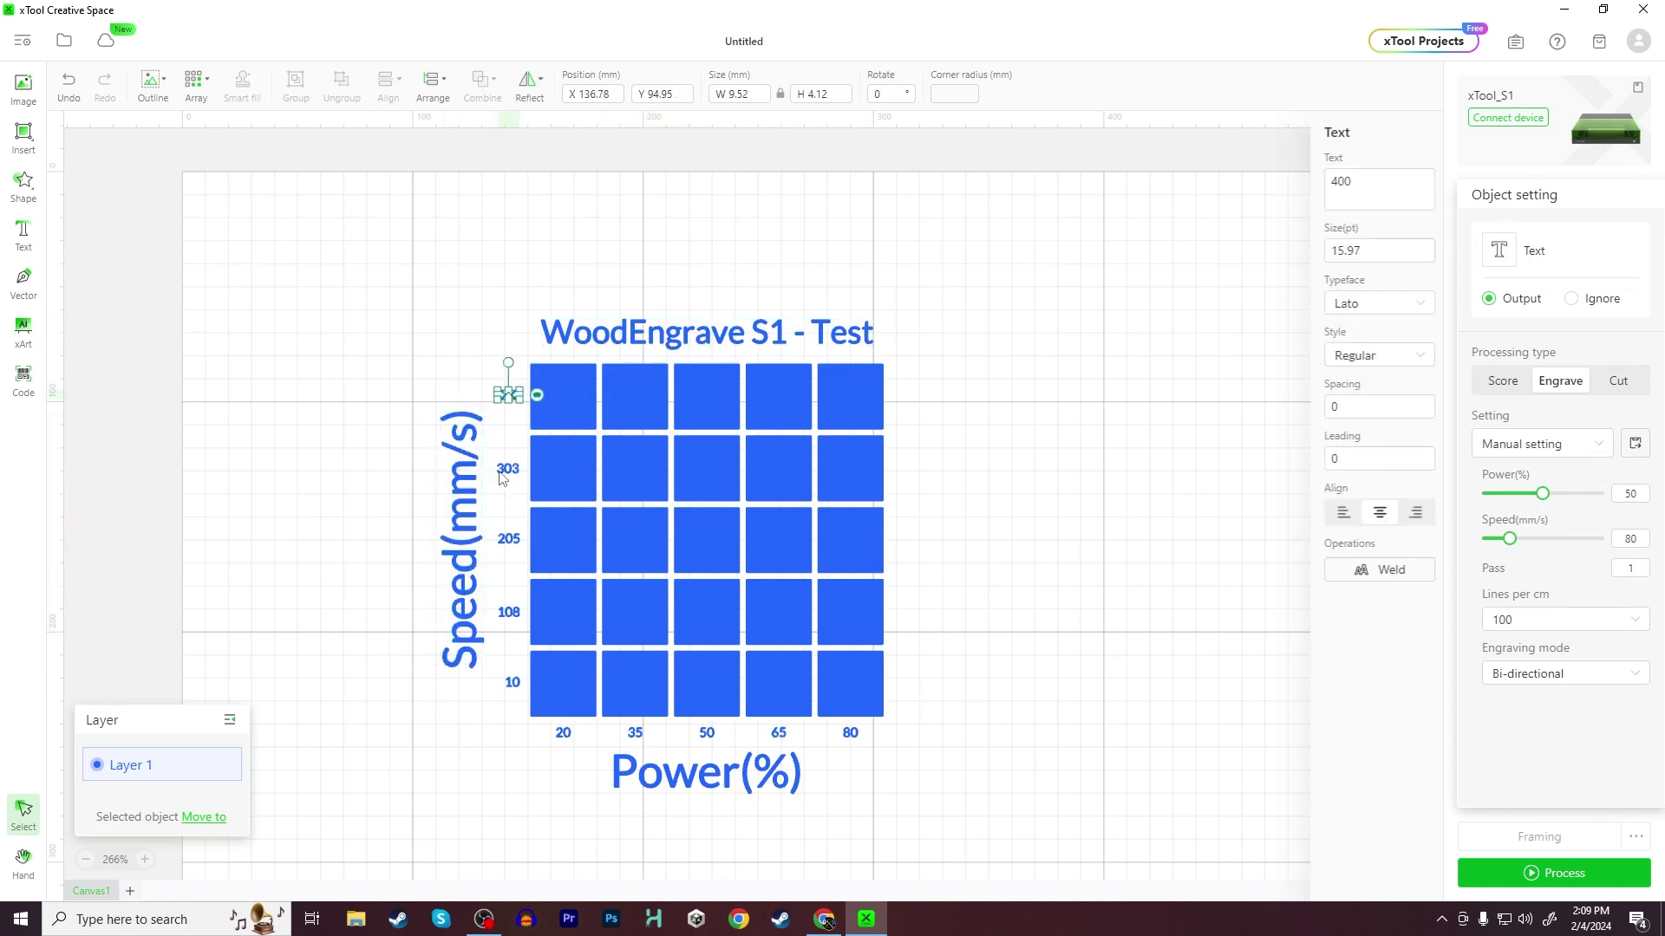
pyautogui.press('Escape')
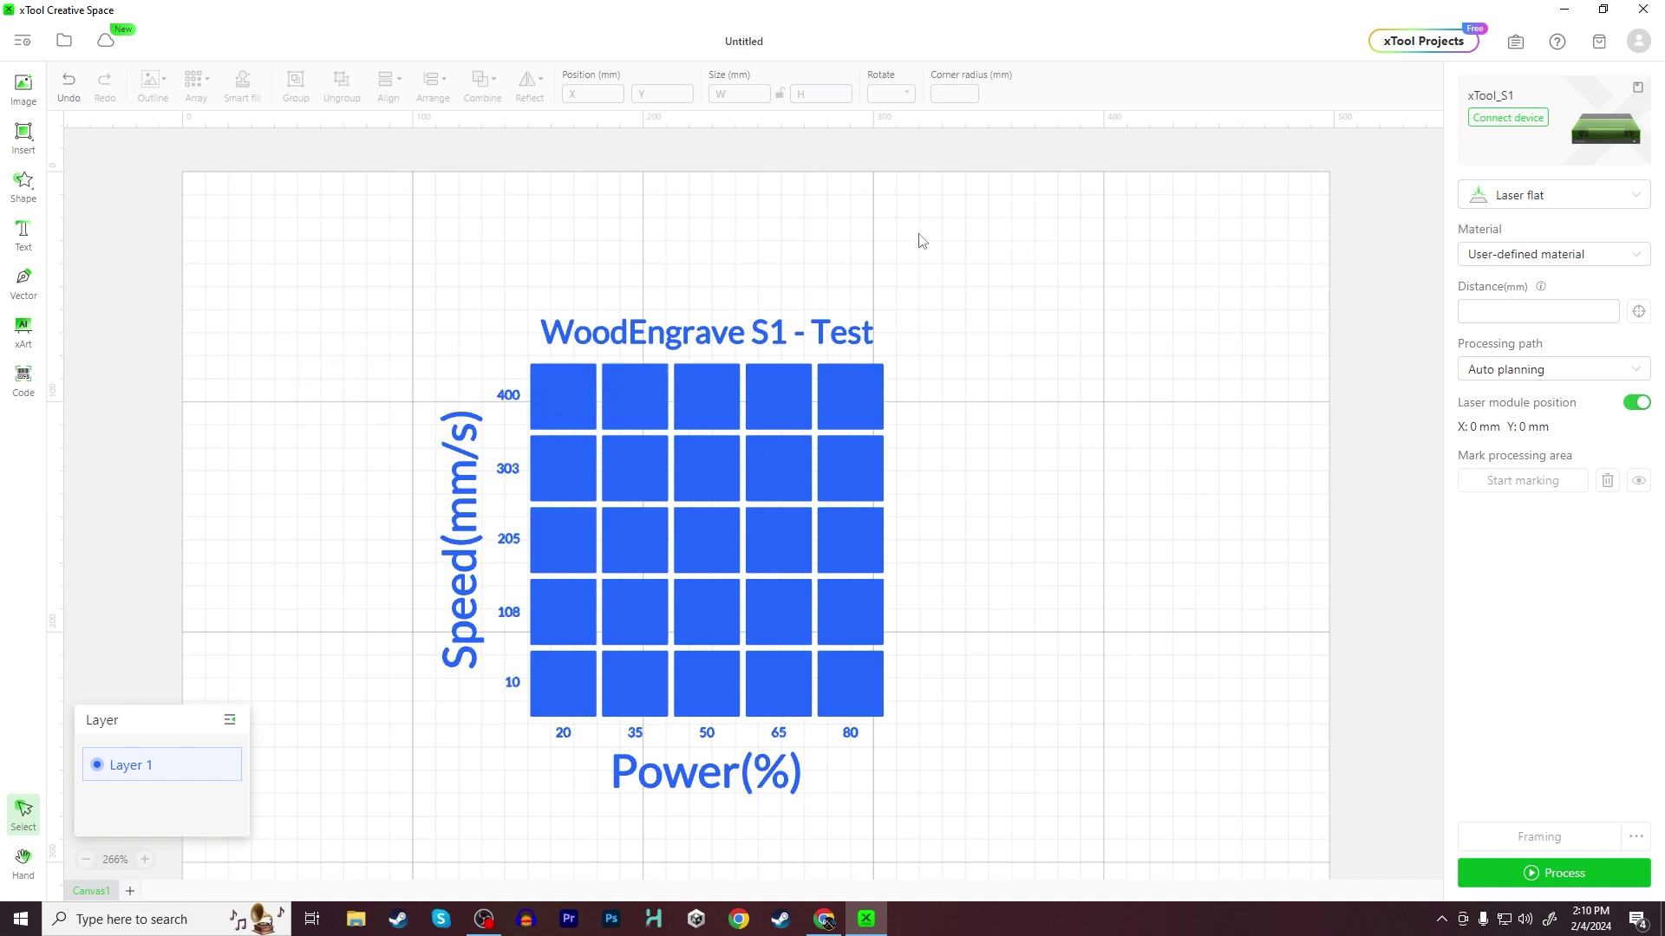
pyautogui.click(559, 395)
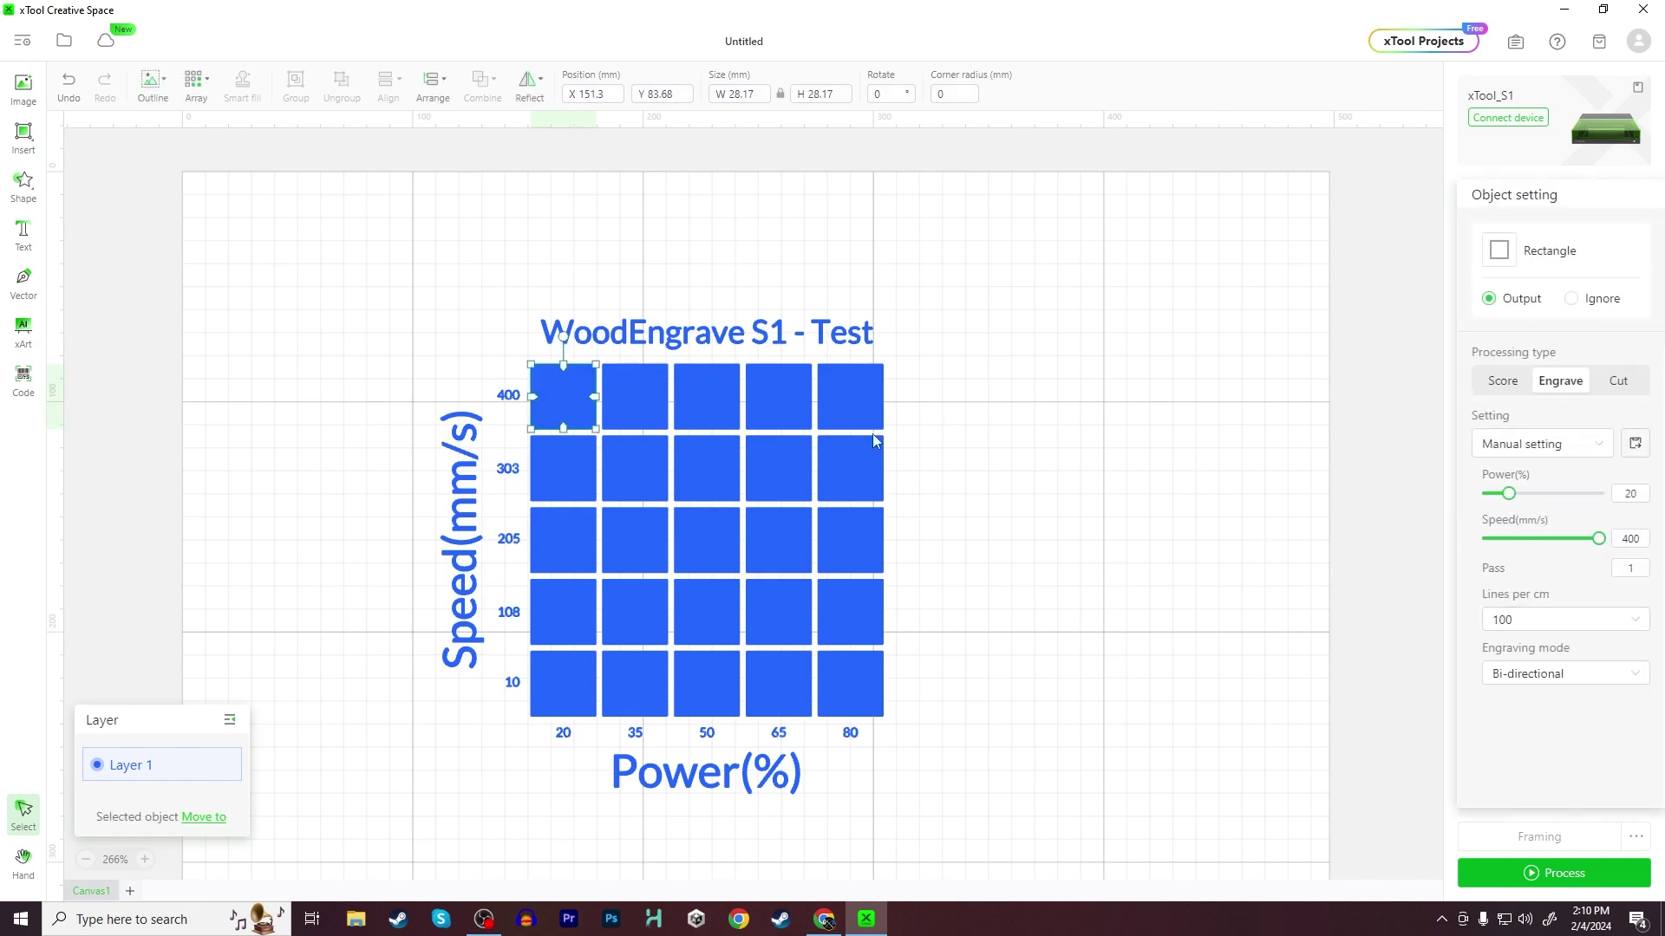
pyautogui.click(626, 392)
pyautogui.click(705, 395)
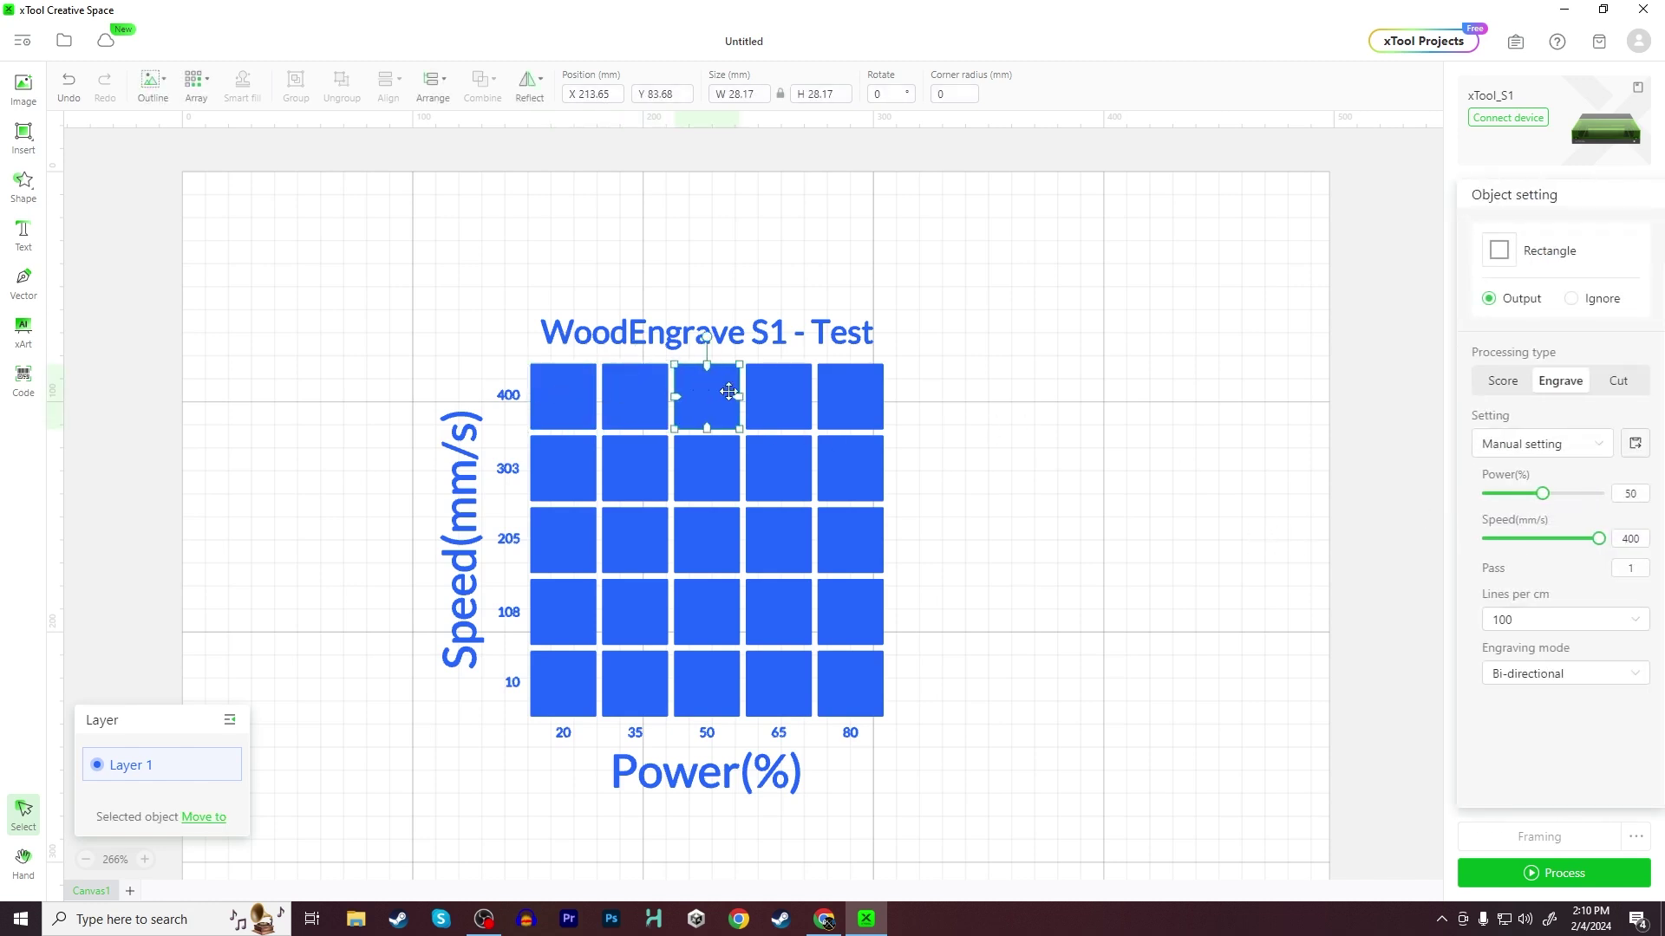
pyautogui.click(777, 401)
pyautogui.click(848, 407)
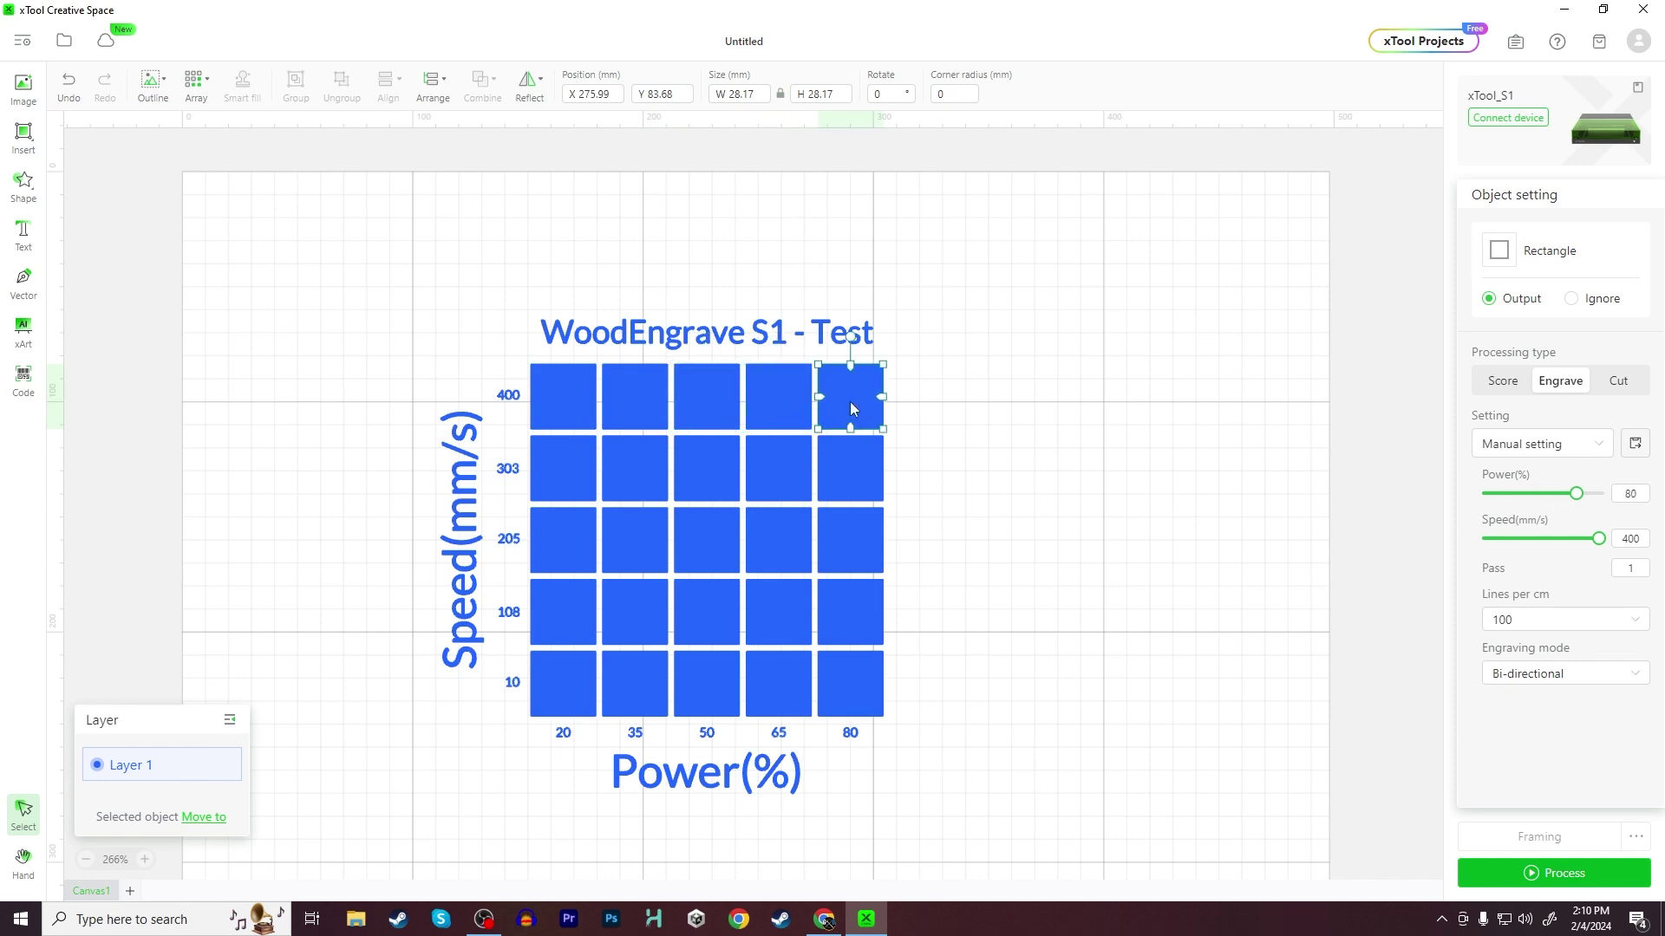
pyautogui.click(859, 486)
pyautogui.click(770, 479)
pyautogui.click(707, 475)
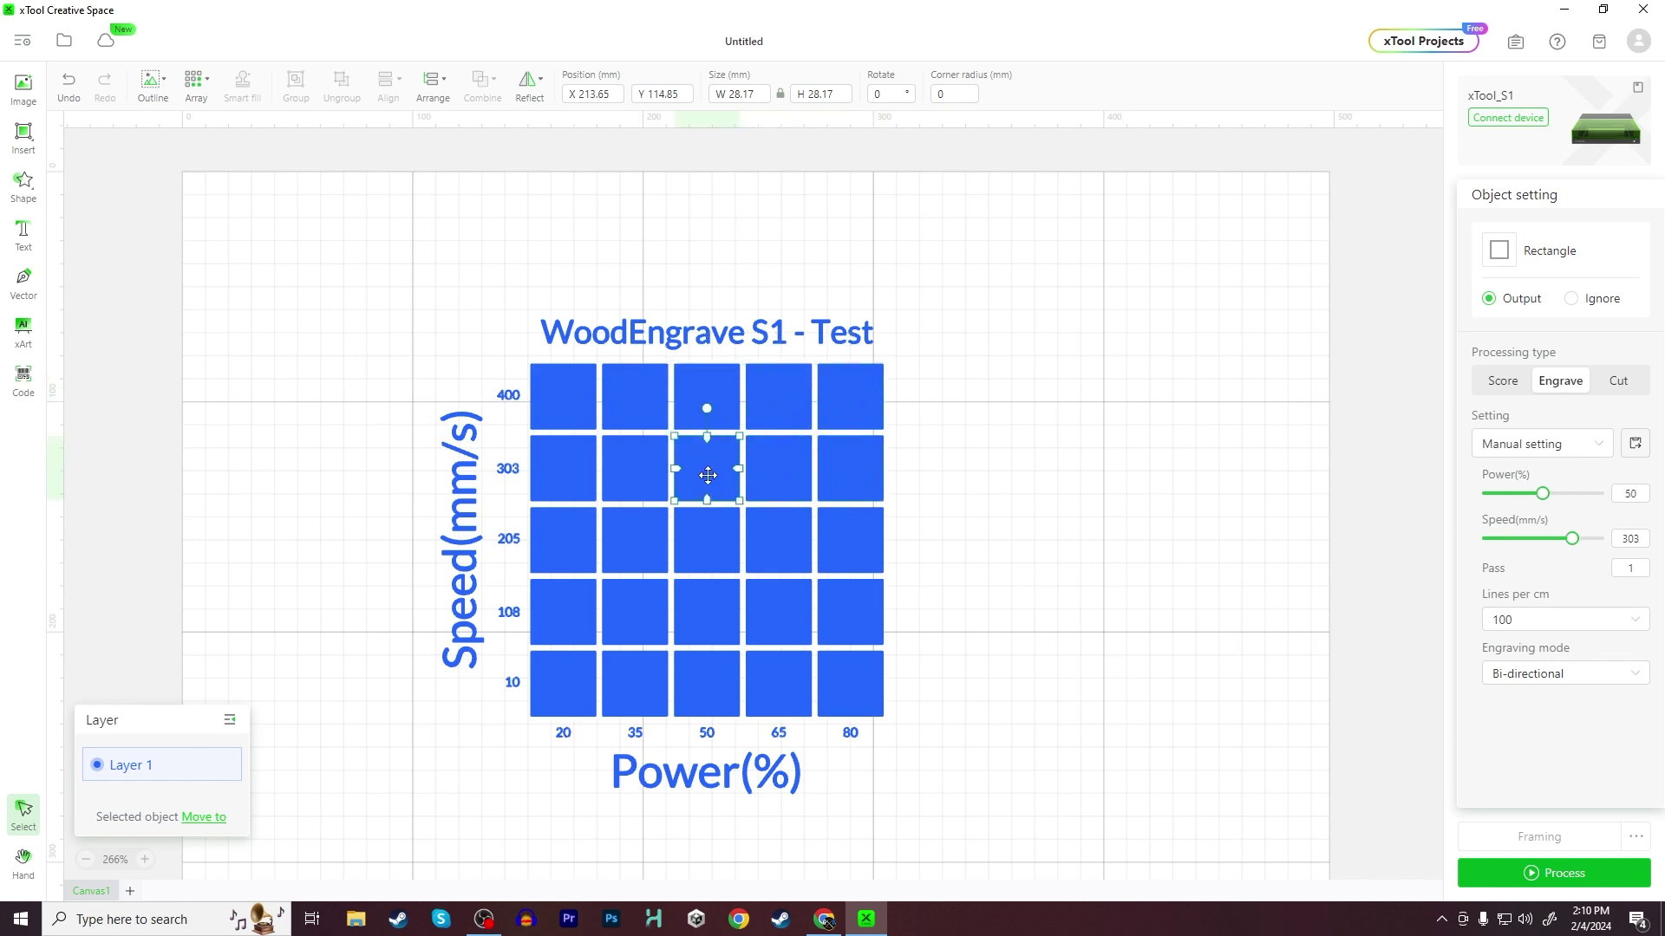
pyautogui.click(638, 475)
pyautogui.click(560, 480)
pyautogui.click(570, 533)
pyautogui.click(656, 543)
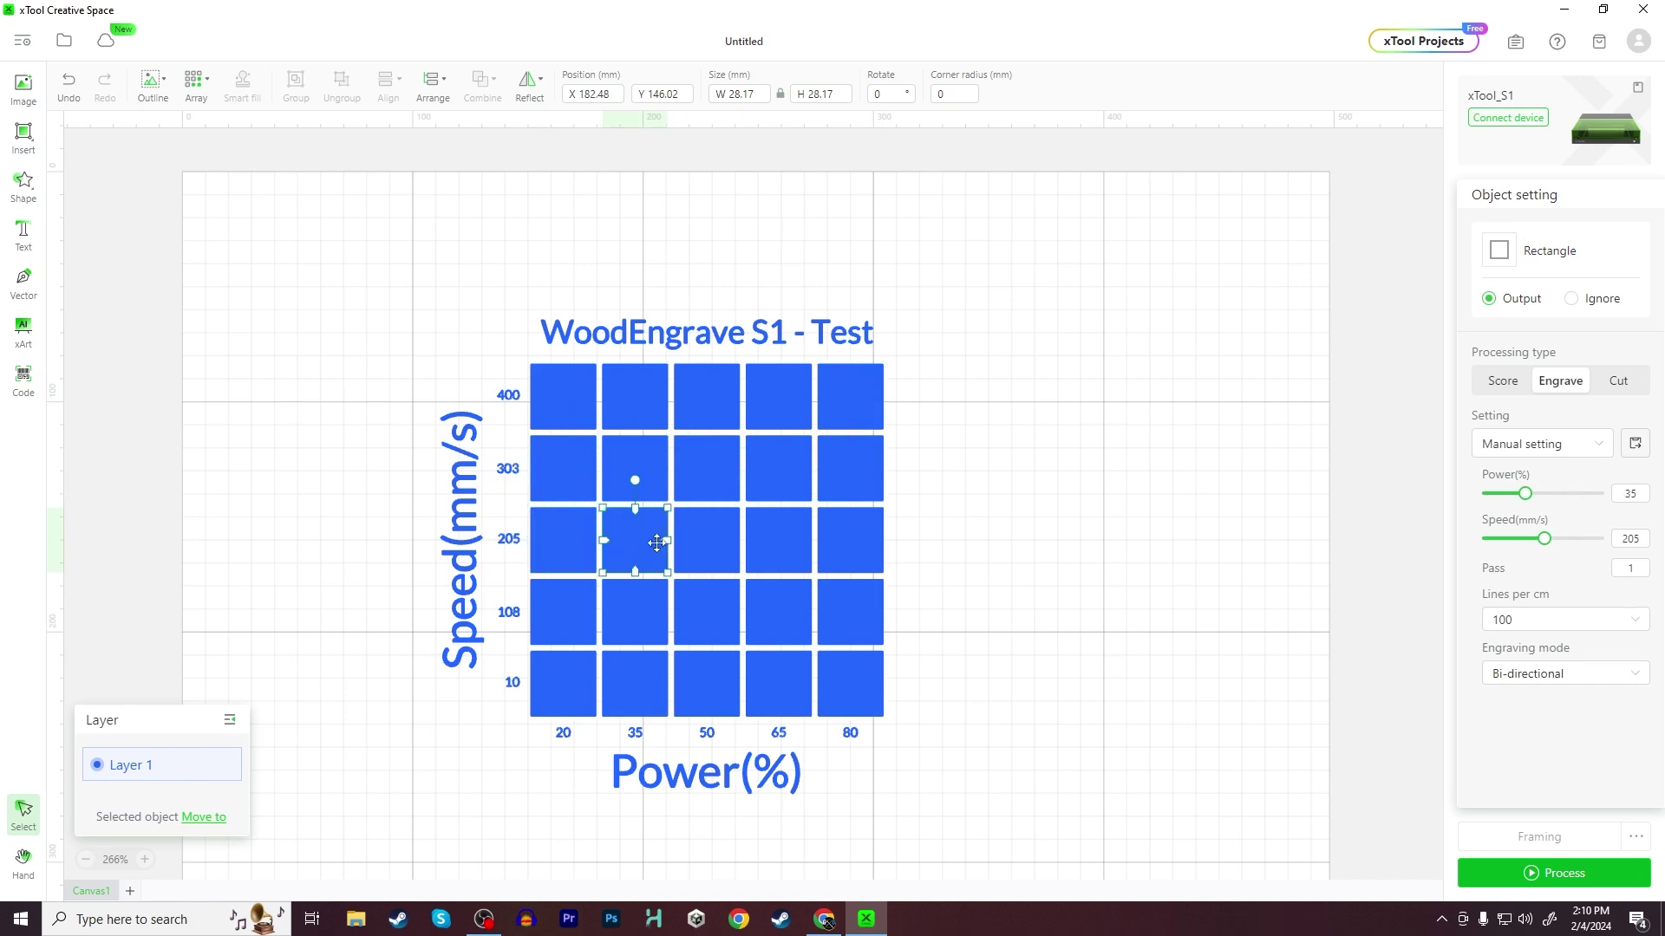
pyautogui.click(719, 540)
pyautogui.click(774, 545)
pyautogui.click(841, 537)
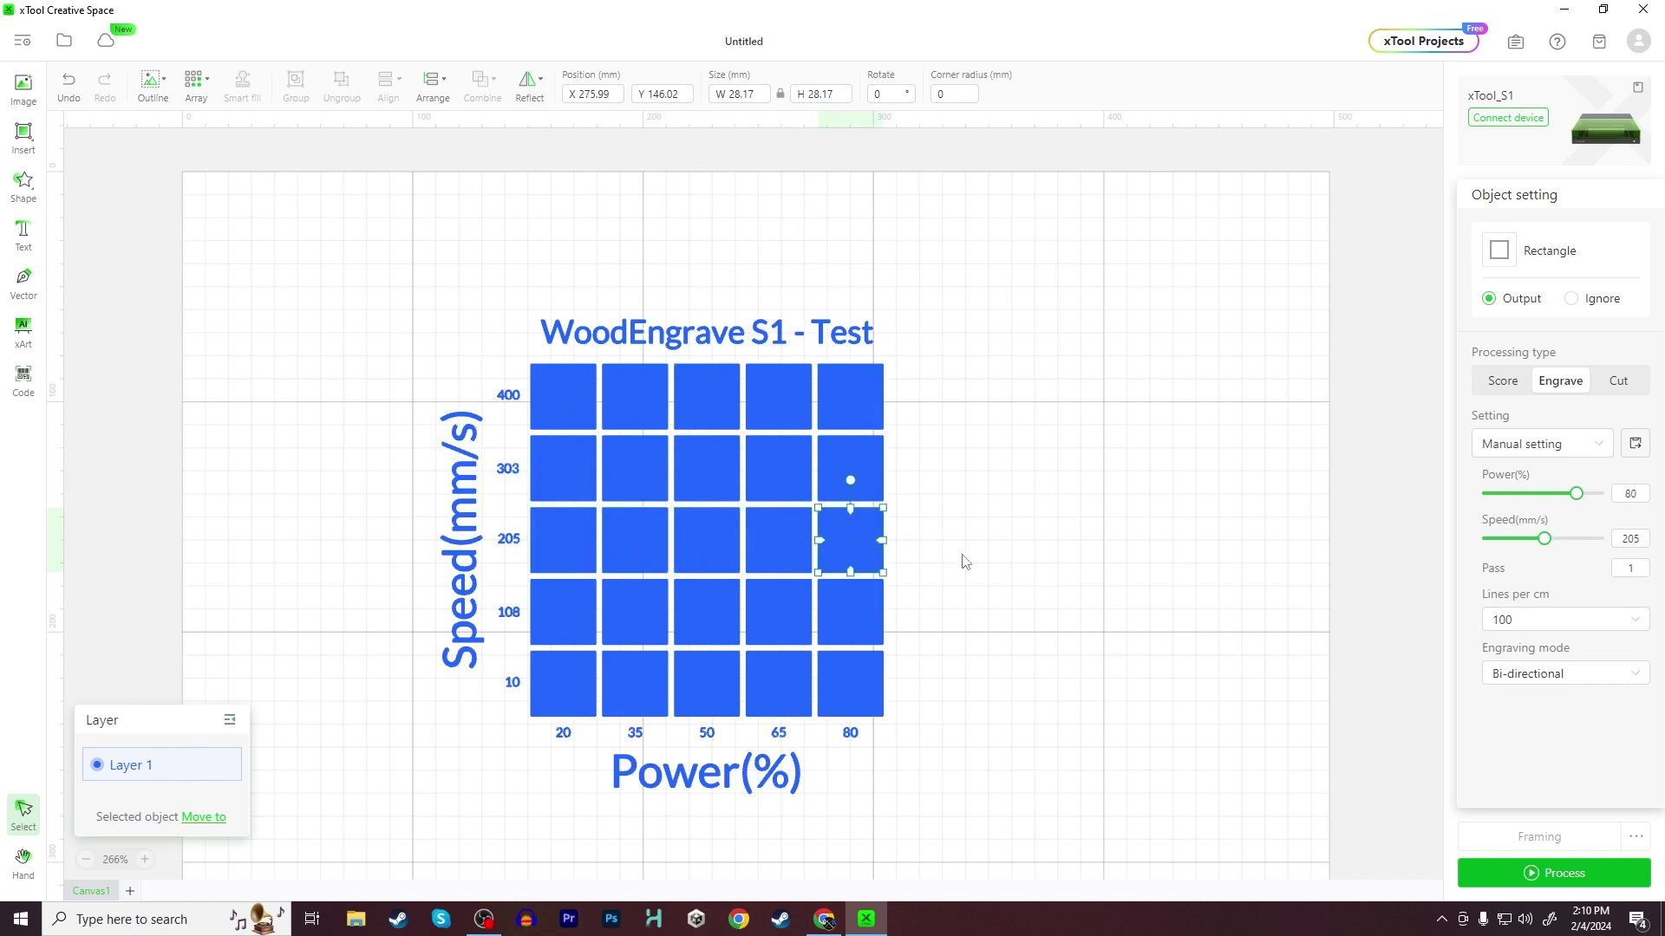
pyautogui.click(1071, 577)
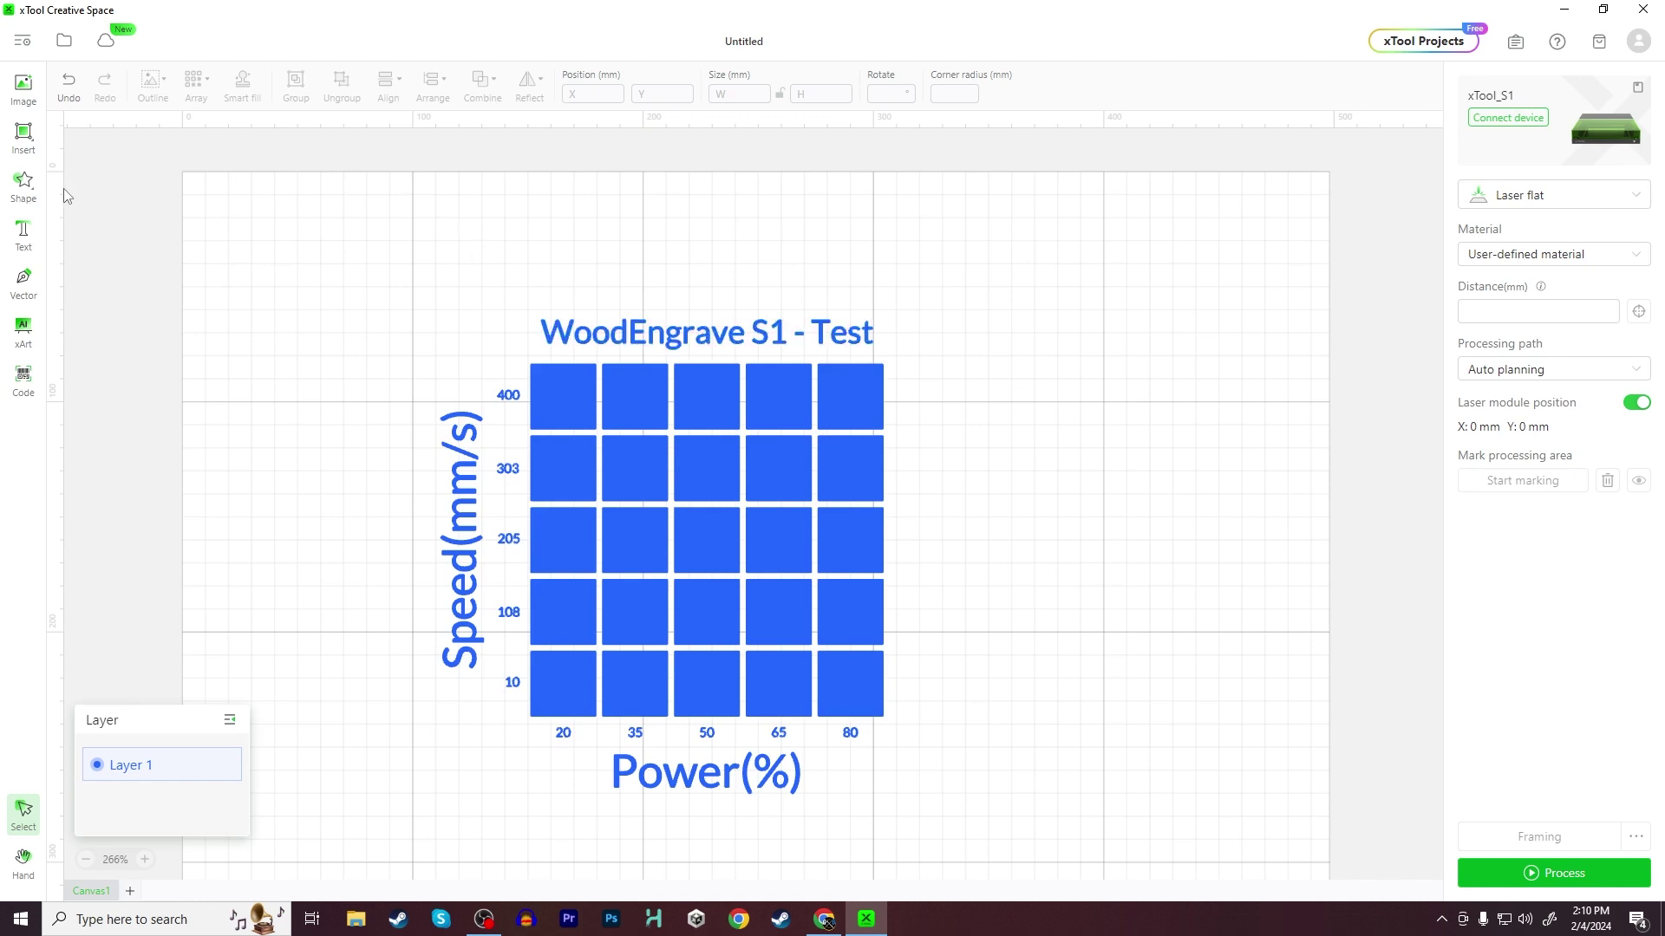
# Draw a rectangle right of the grid and size it to a 127 mm square.
pyautogui.moveTo(20, 146)
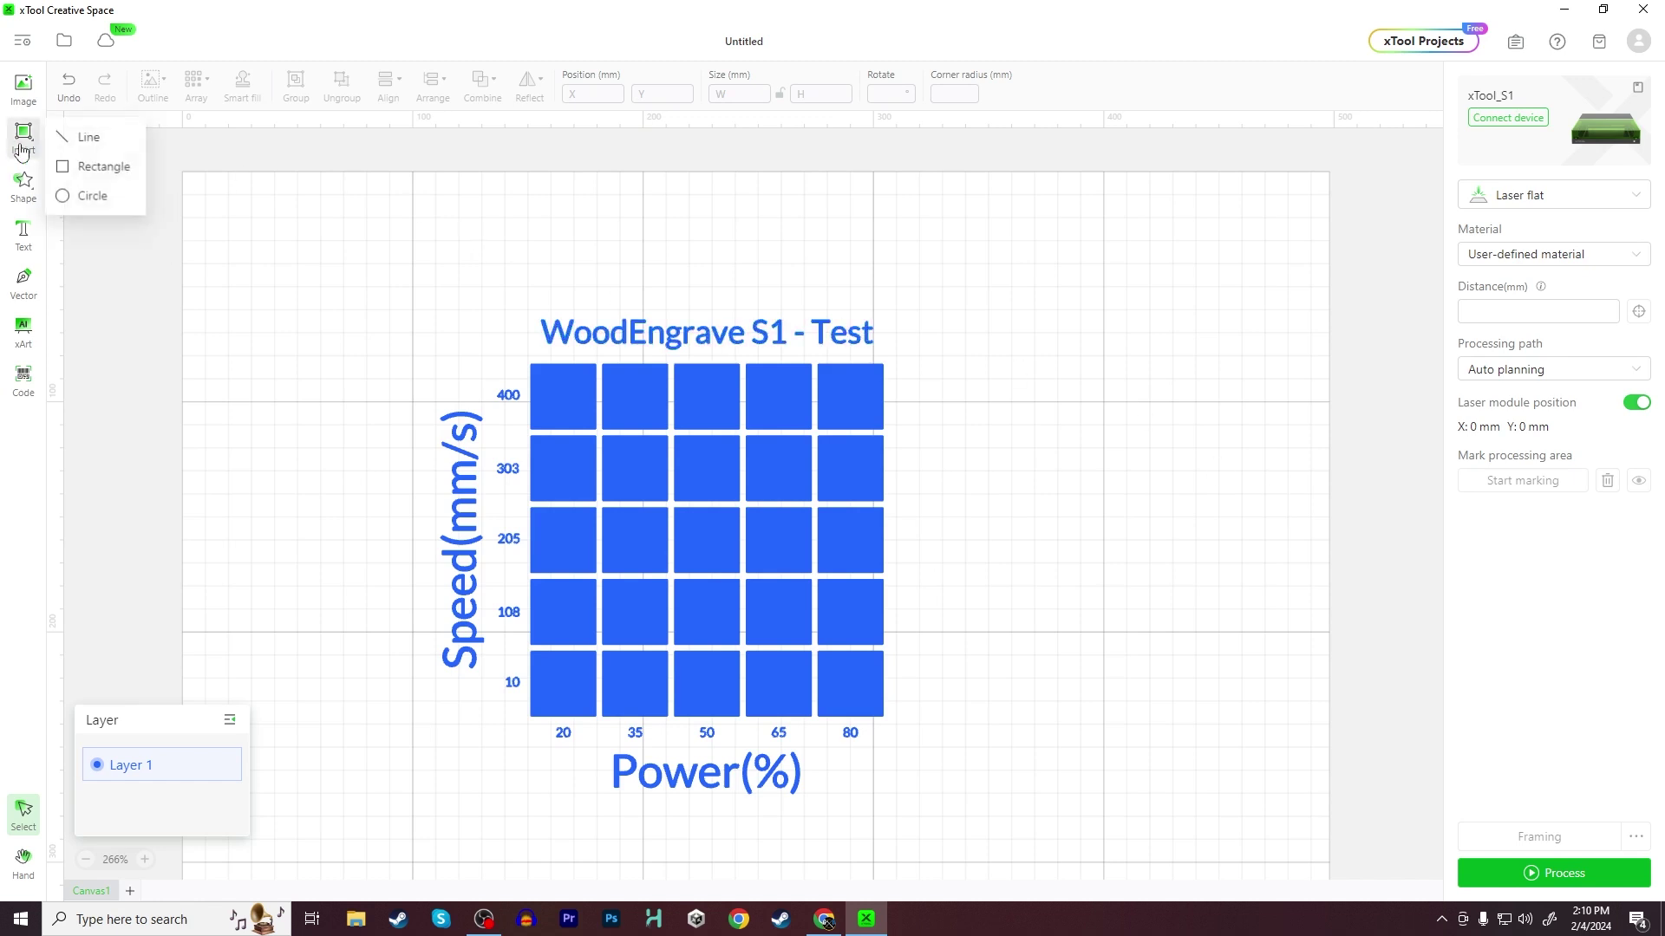
pyautogui.click(72, 172)
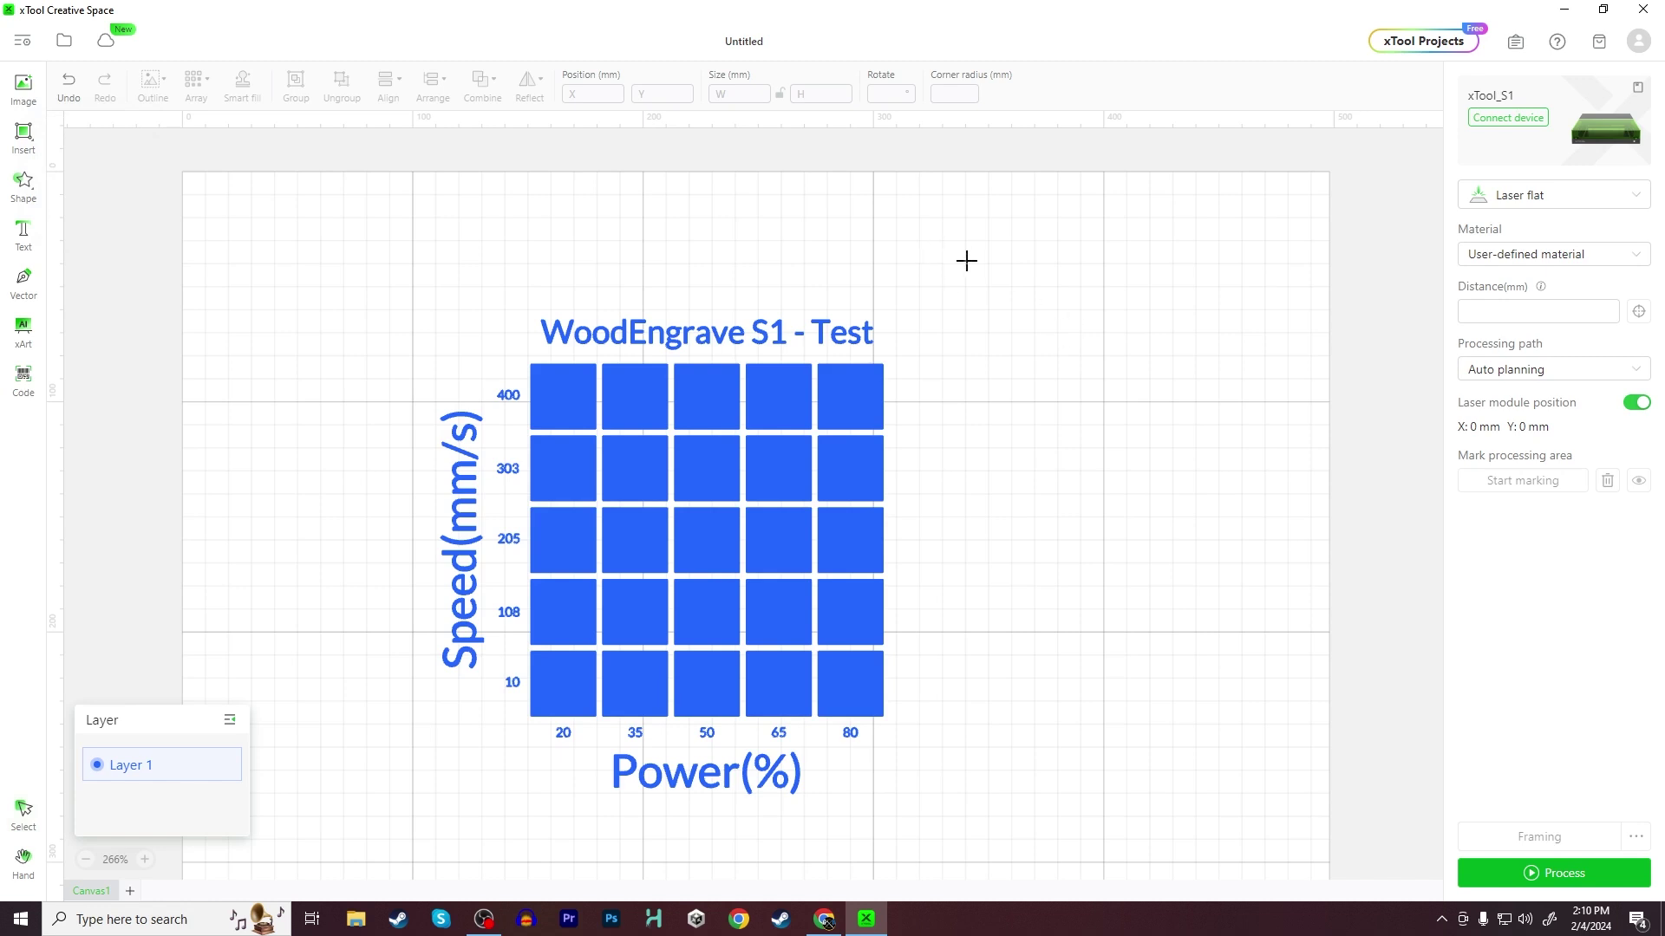
pyautogui.moveTo(965, 260); pyautogui.dragTo(1292, 640)
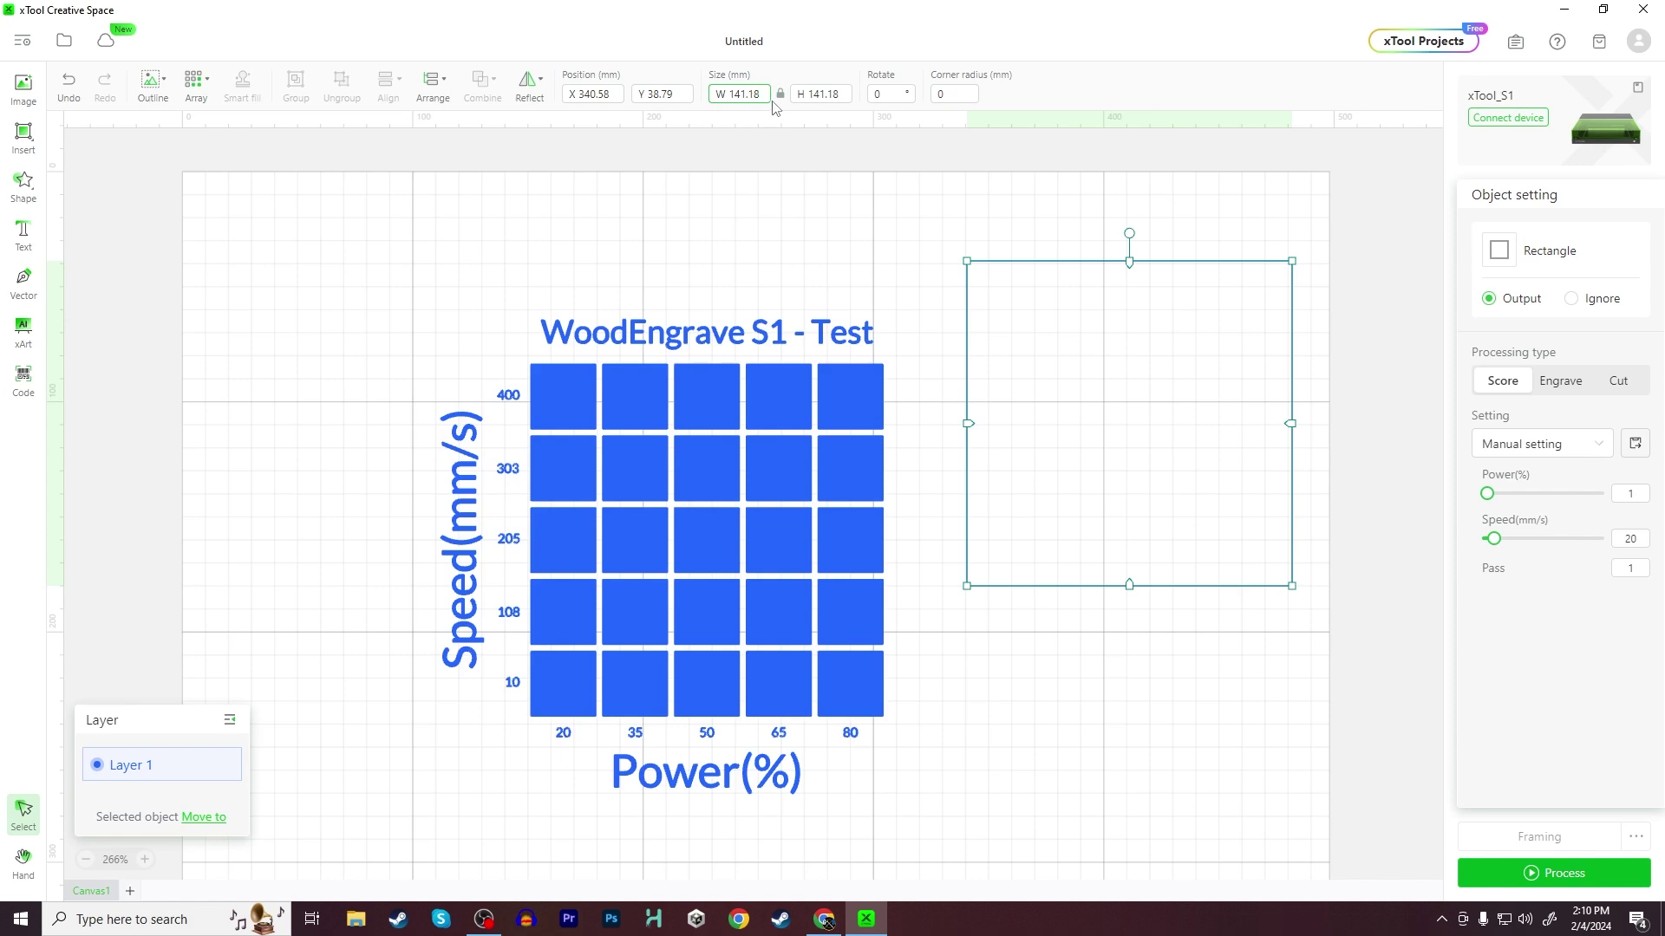
pyautogui.press('BackSpace')
pyautogui.press('BackSpace')
pyautogui.press('BackSpace')
pyautogui.press('BackSpace')
pyautogui.press('BackSpace')
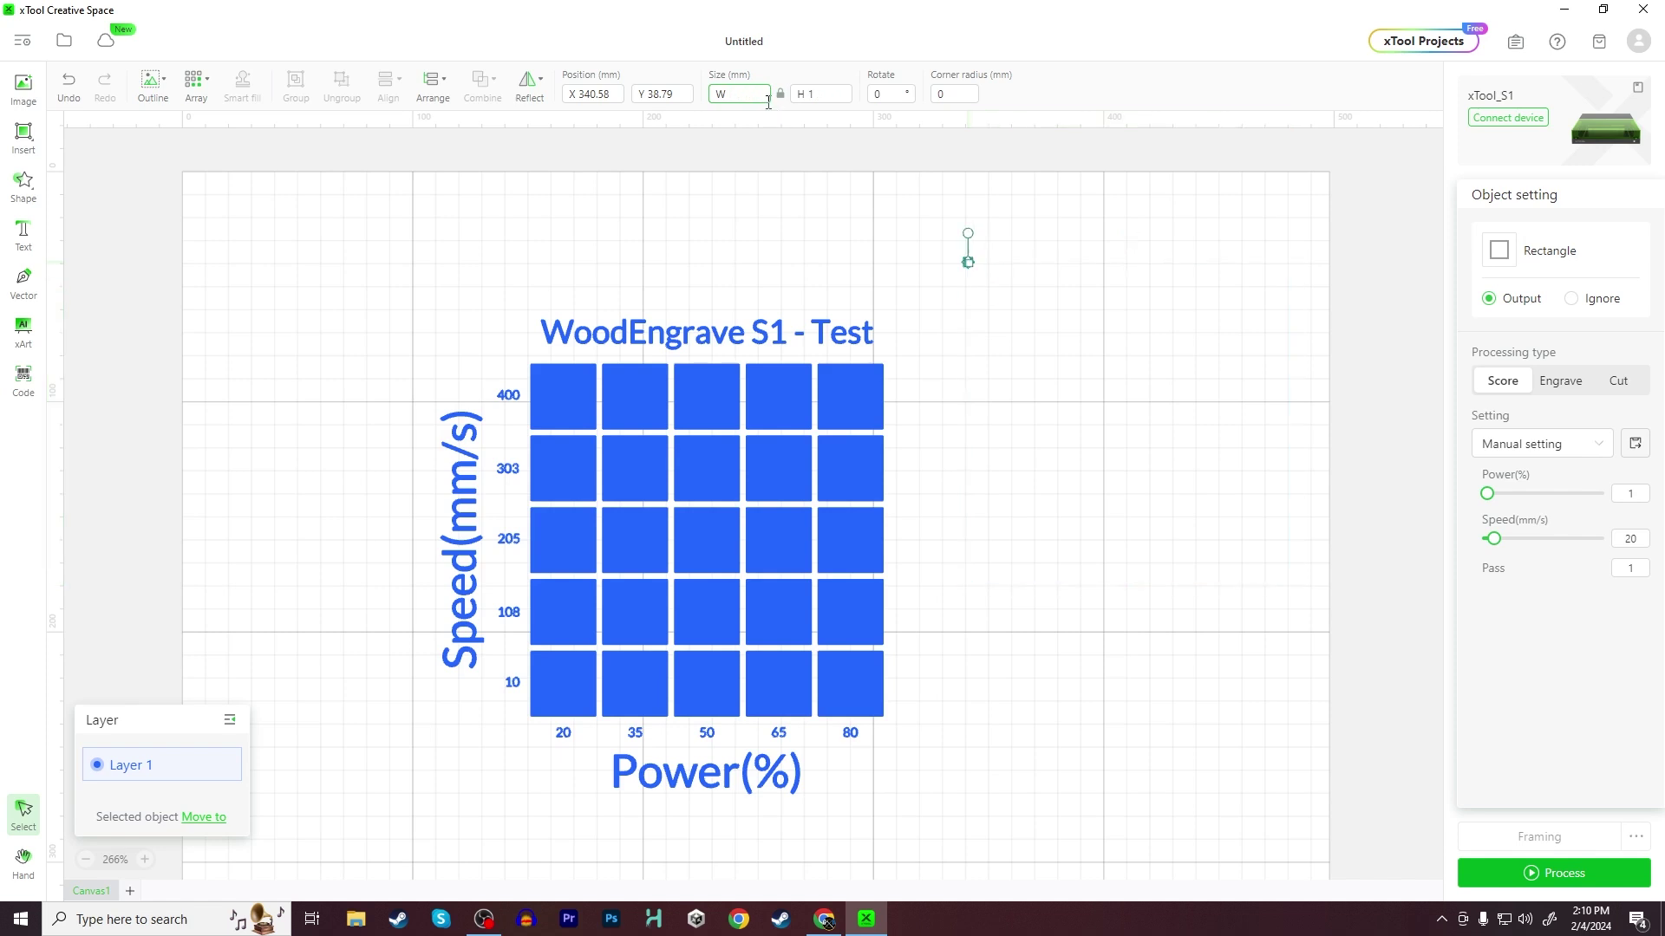
pyautogui.write('127')
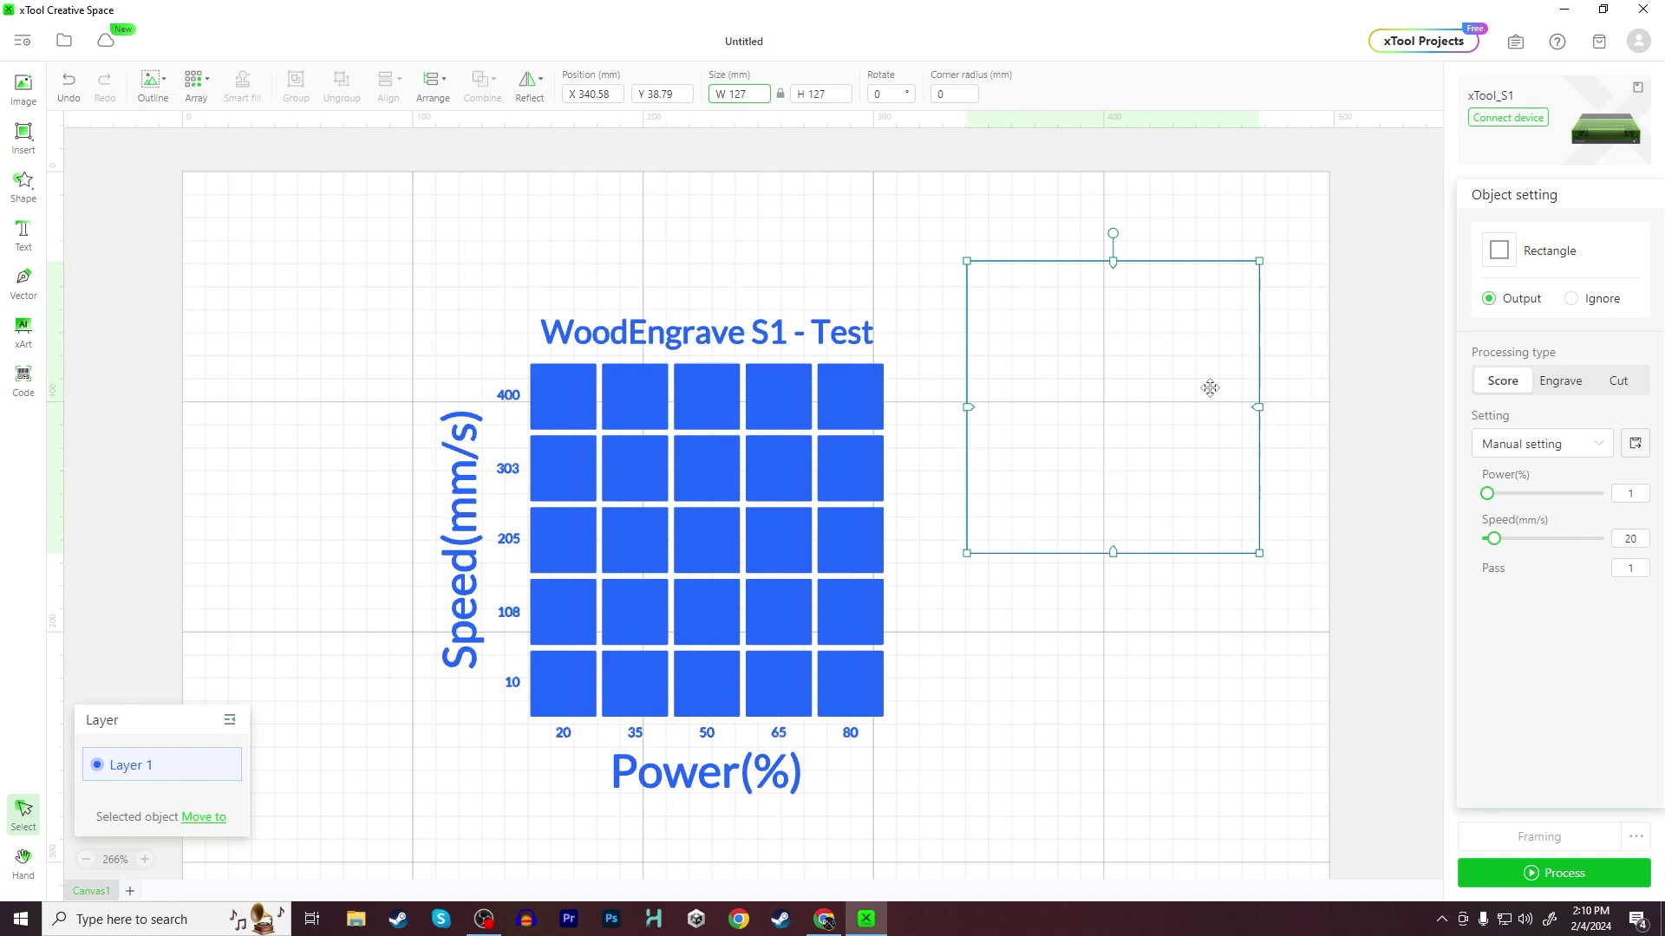
pyautogui.moveTo(331, 244); pyautogui.dragTo(880, 838)
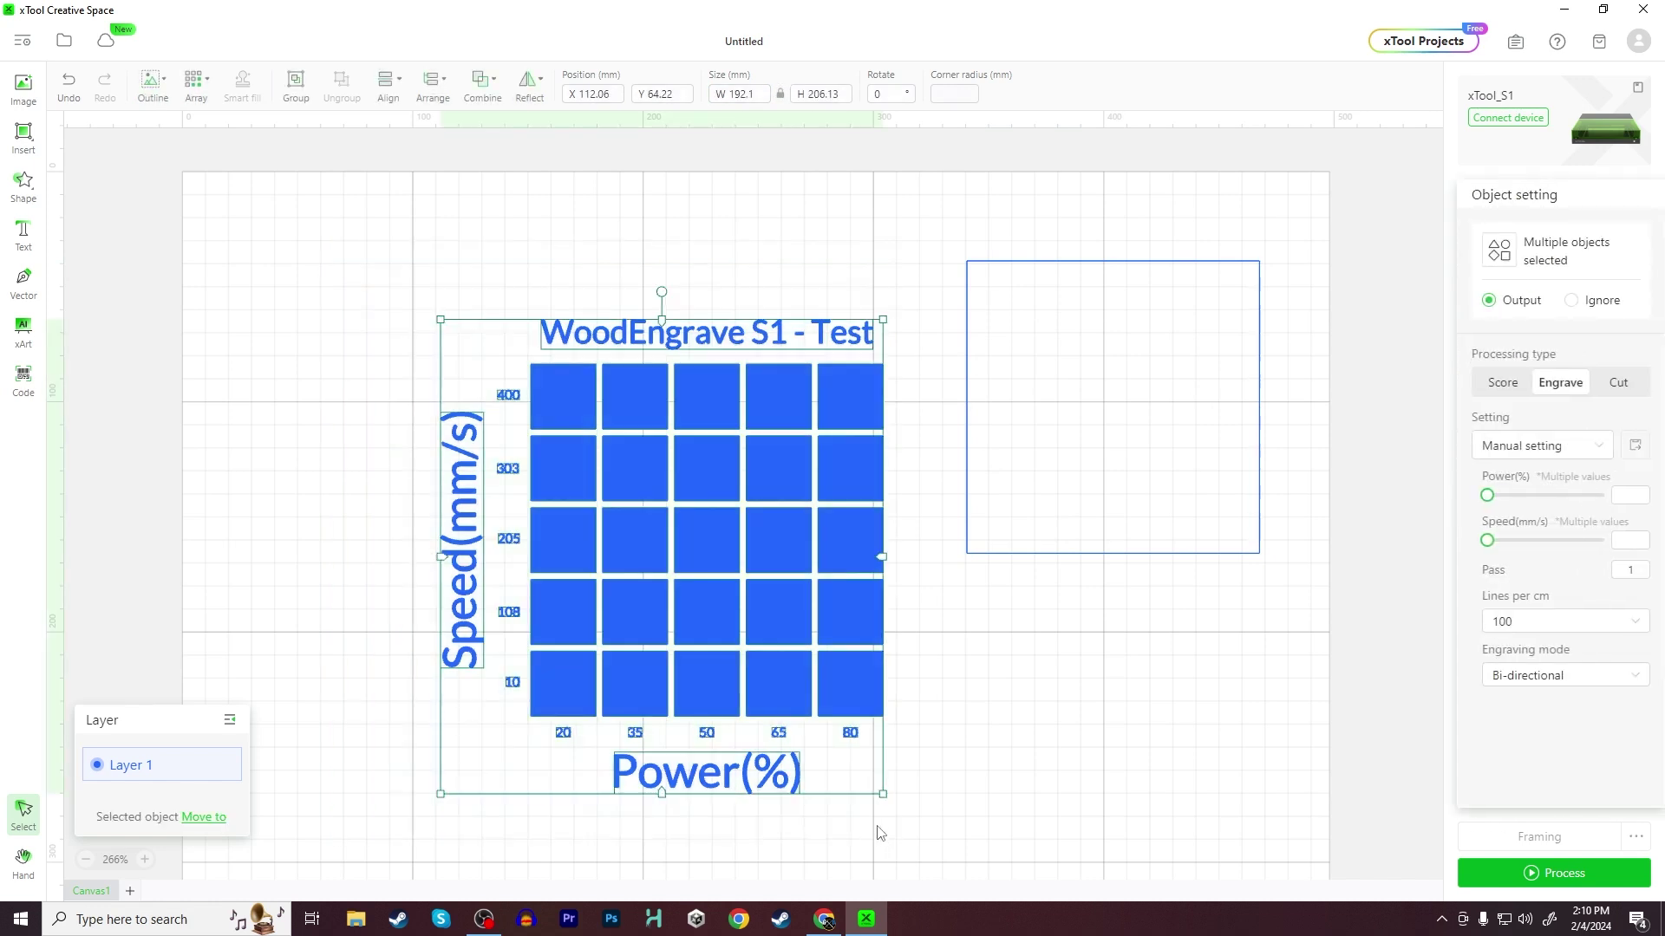
# Shrink the test grid to about 145.95 × 156.62 mm and fit it inside the square.
pyautogui.moveTo(883, 793); pyautogui.dragTo(756, 741)
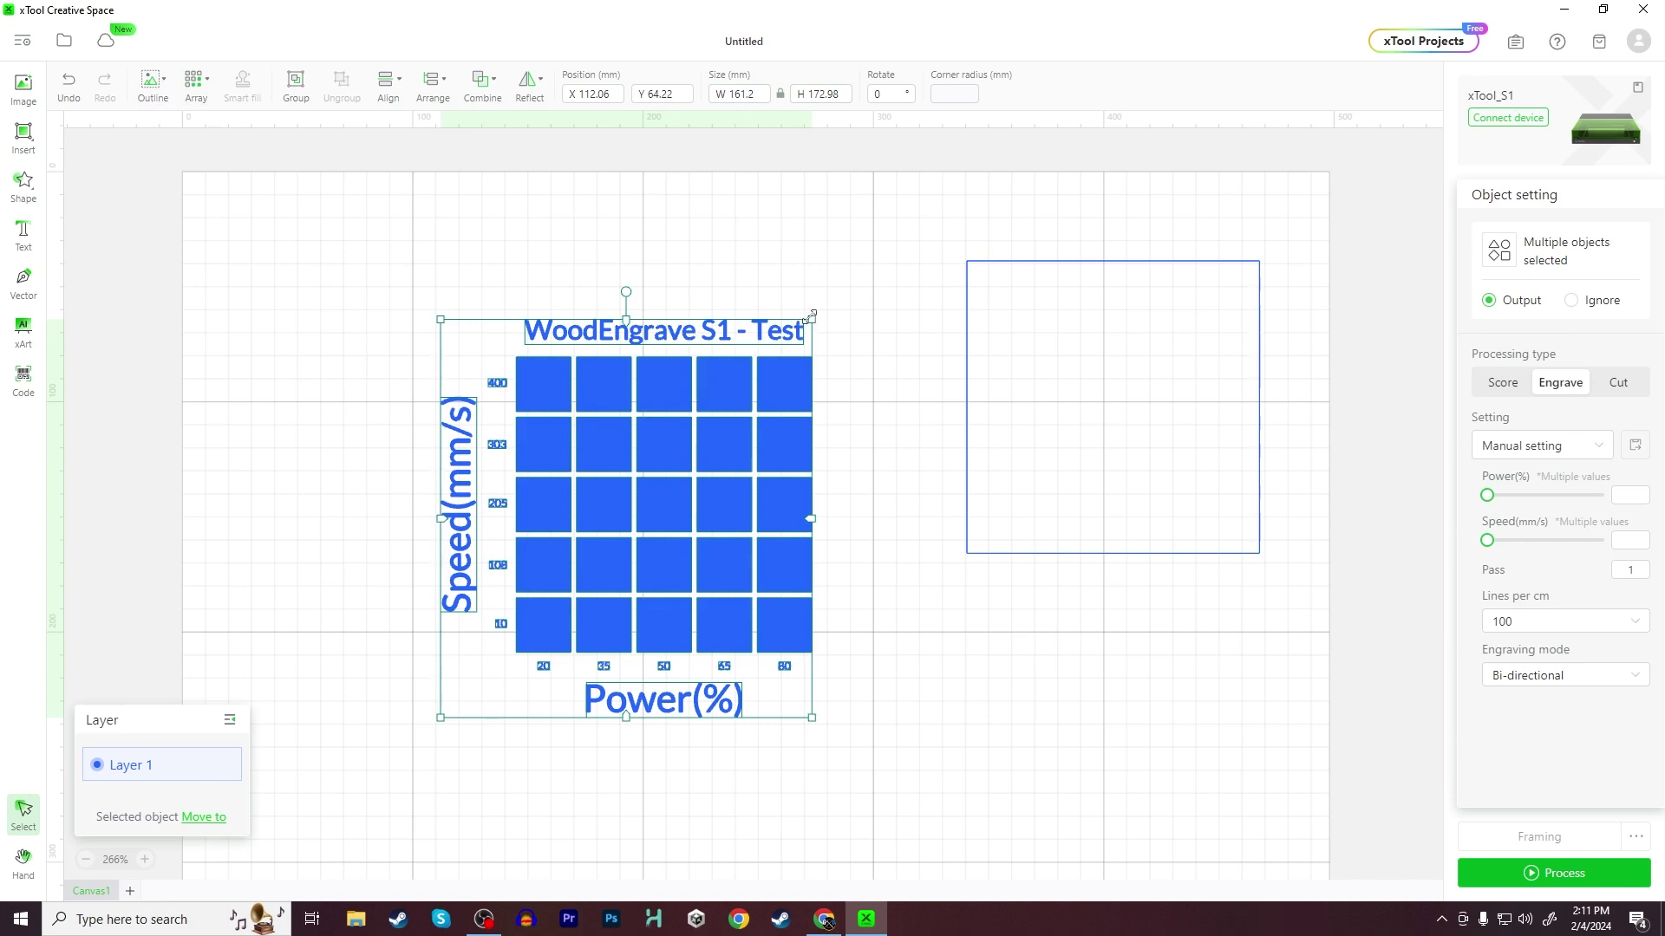
pyautogui.moveTo(811, 317); pyautogui.dragTo(777, 357)
pyautogui.moveTo(618, 509); pyautogui.dragTo(666, 492)
pyautogui.moveTo(835, 329); pyautogui.dragTo(772, 403)
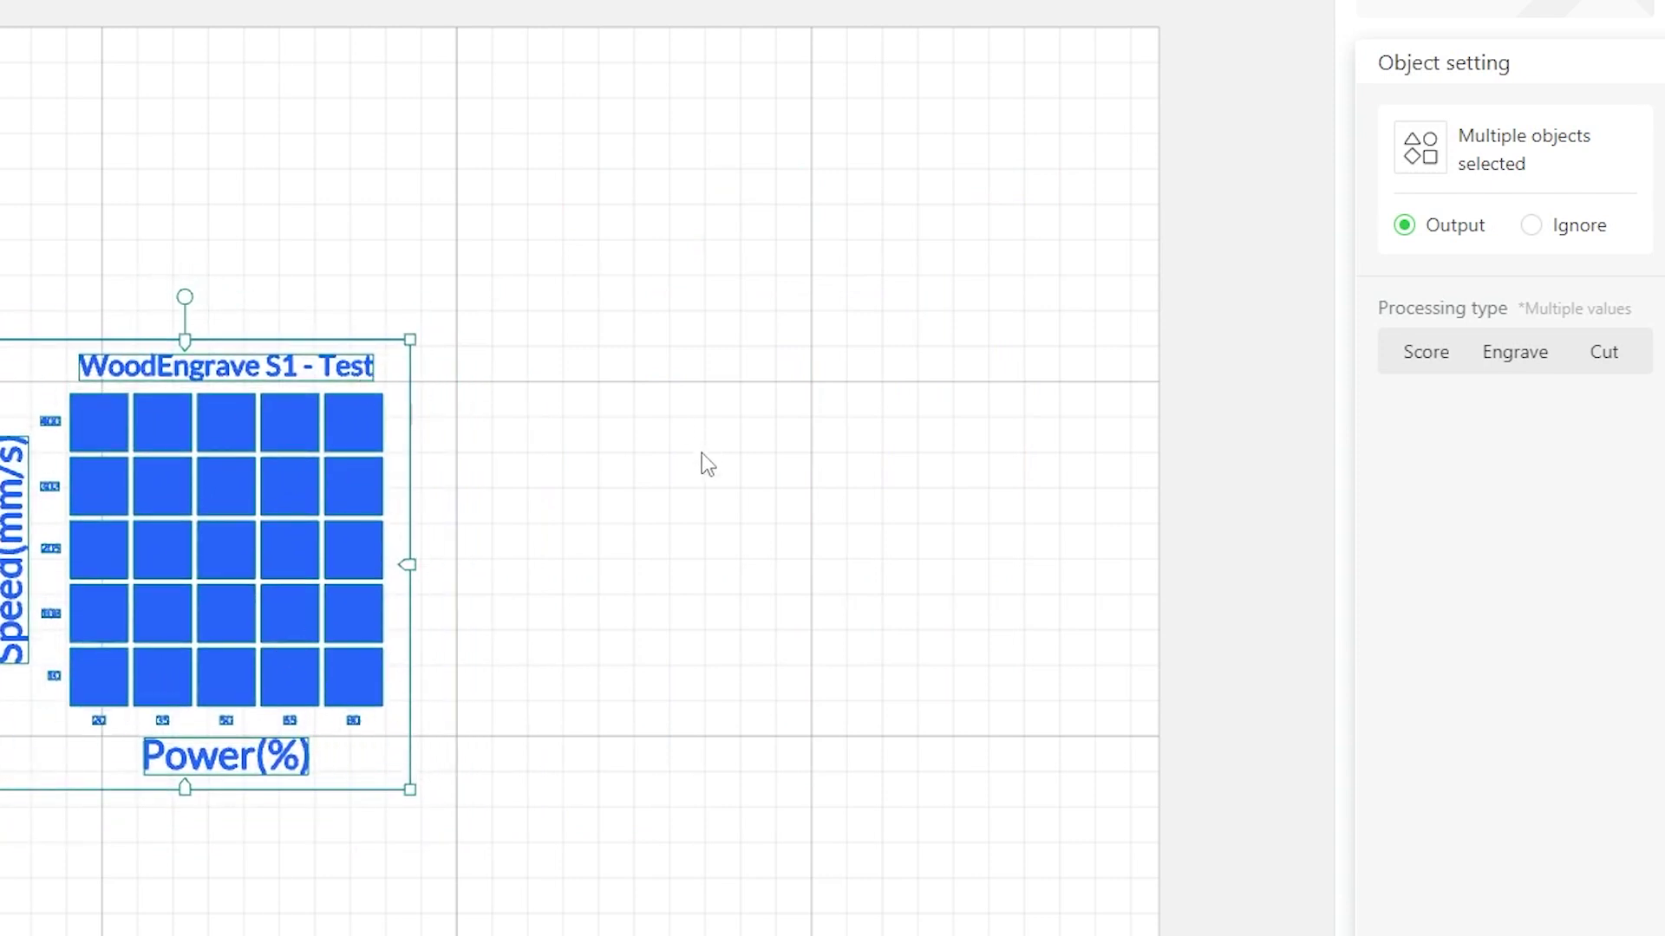
# Switch the square outline from Score to Cut at 100% power and 10 mm/s.
pyautogui.click(710, 482)
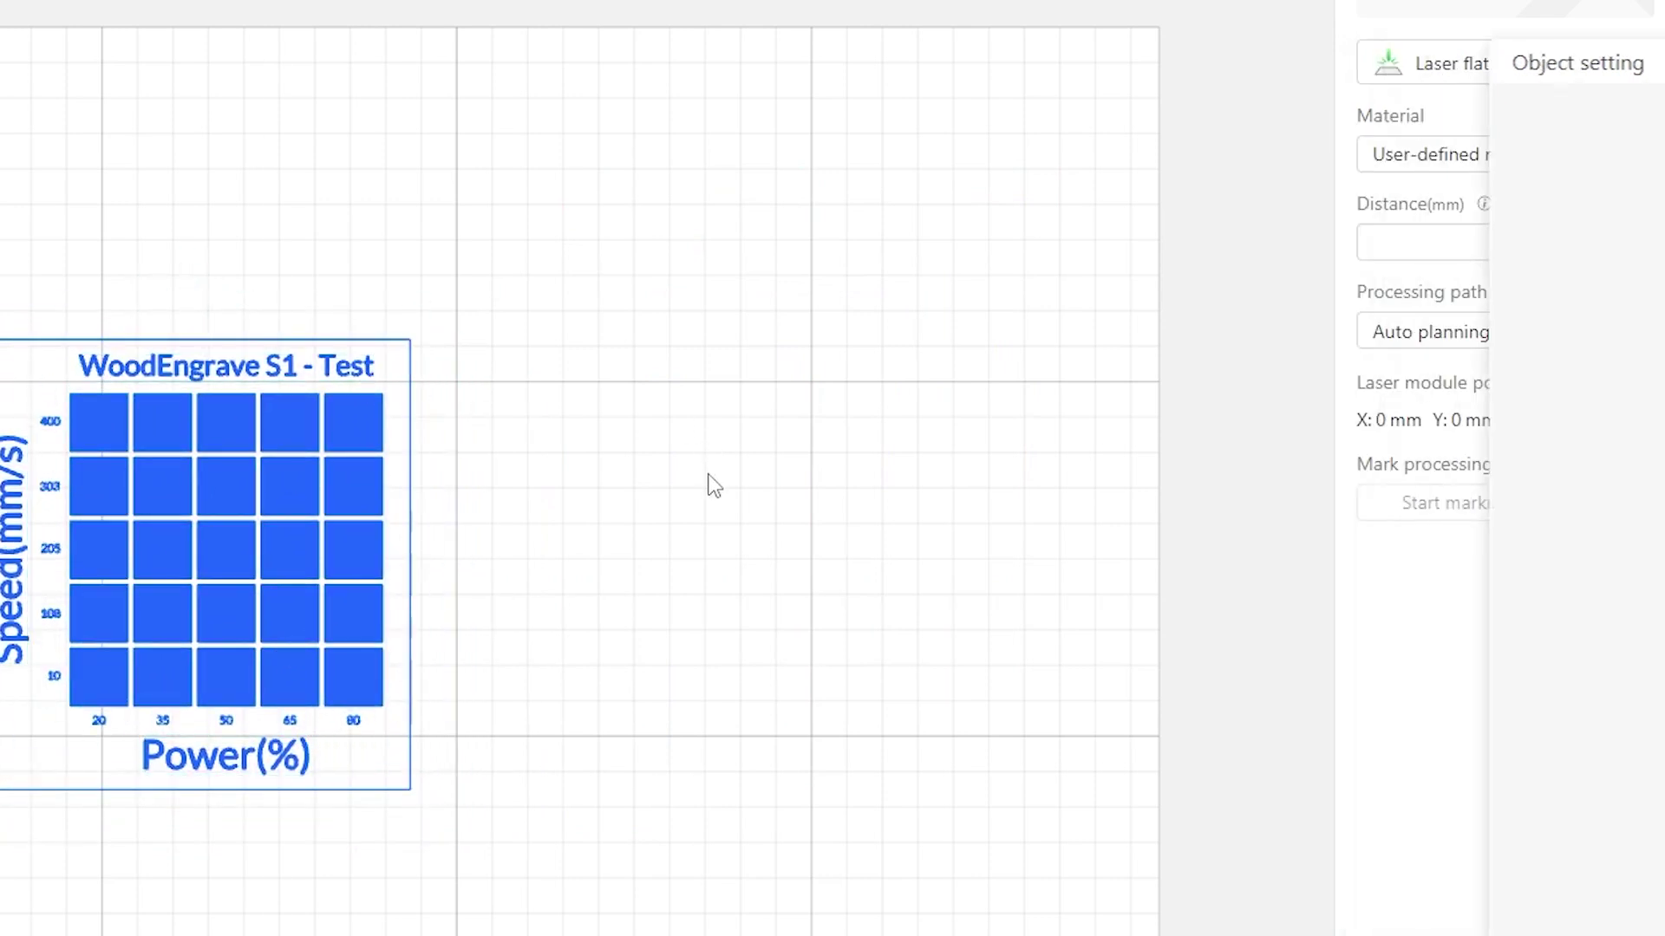
pyautogui.click(414, 491)
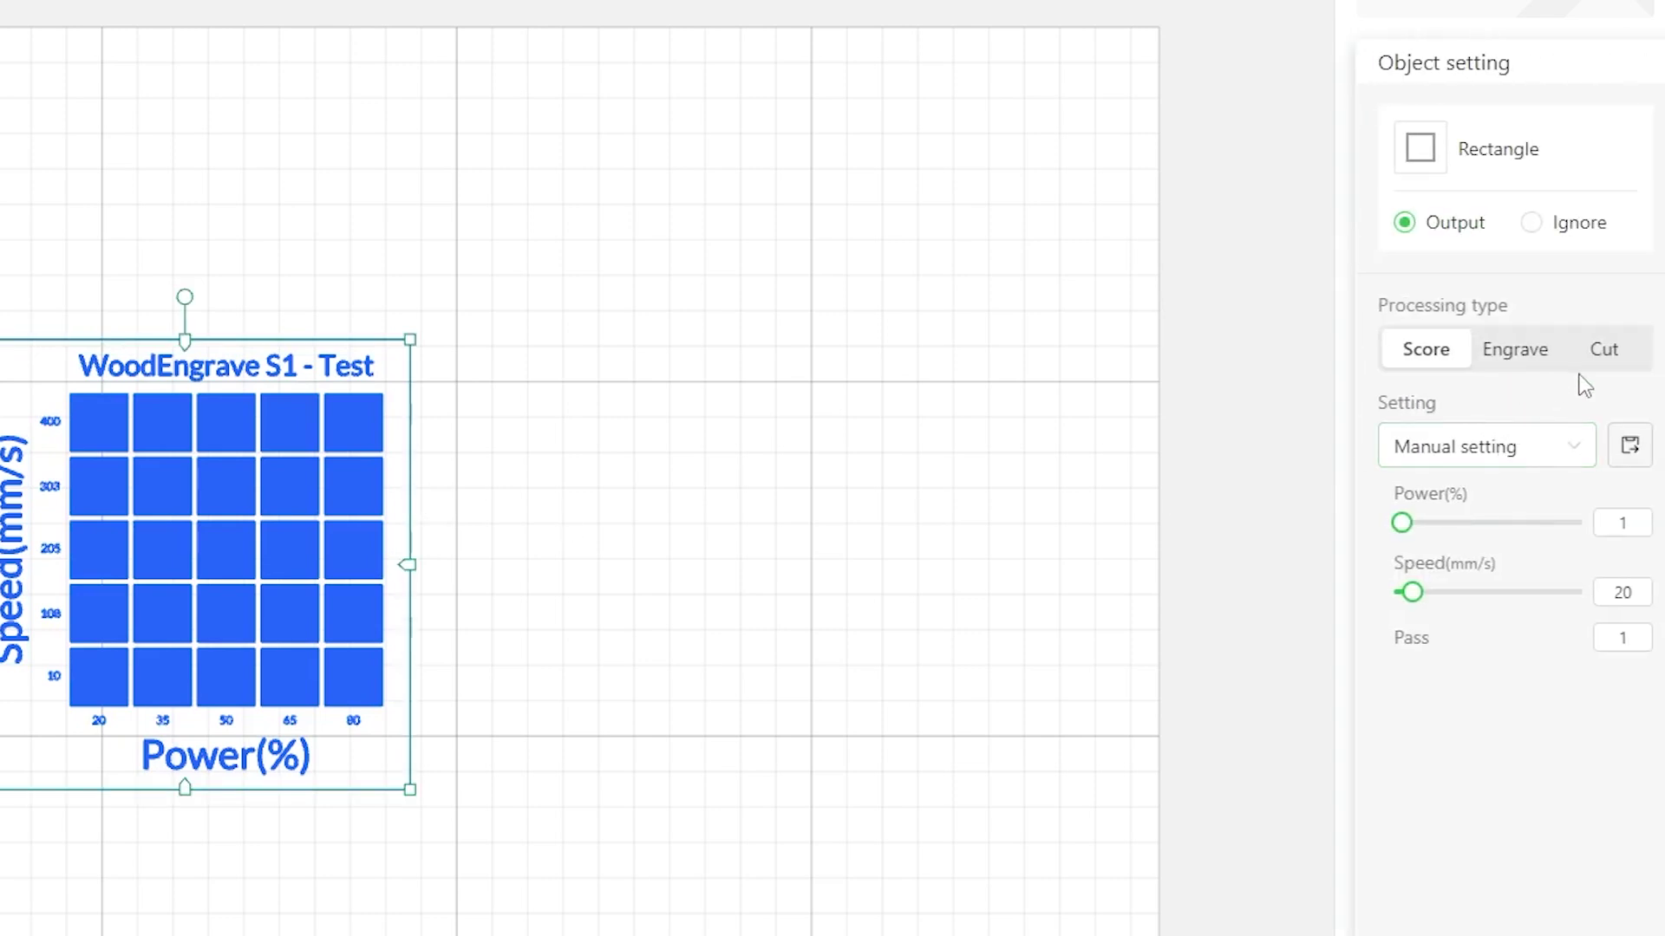
pyautogui.click(1604, 357)
pyautogui.click(1641, 523)
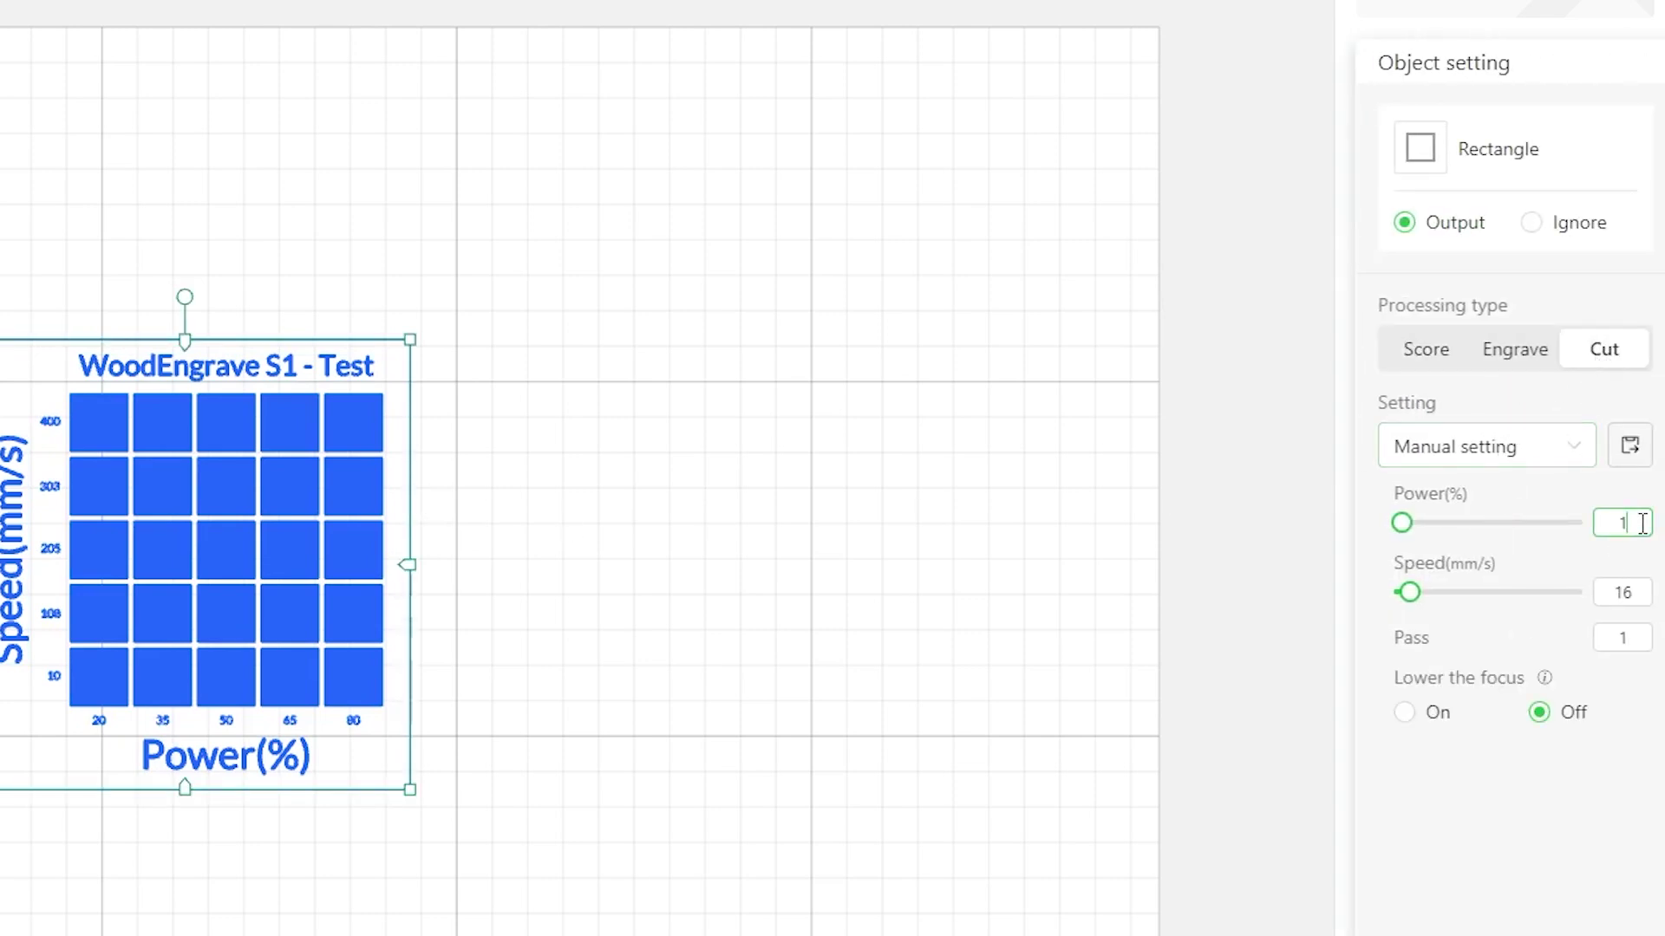
pyautogui.moveTo(1641, 523); pyautogui.dragTo(1575, 537)
pyautogui.write('100')
pyautogui.click(1621, 595)
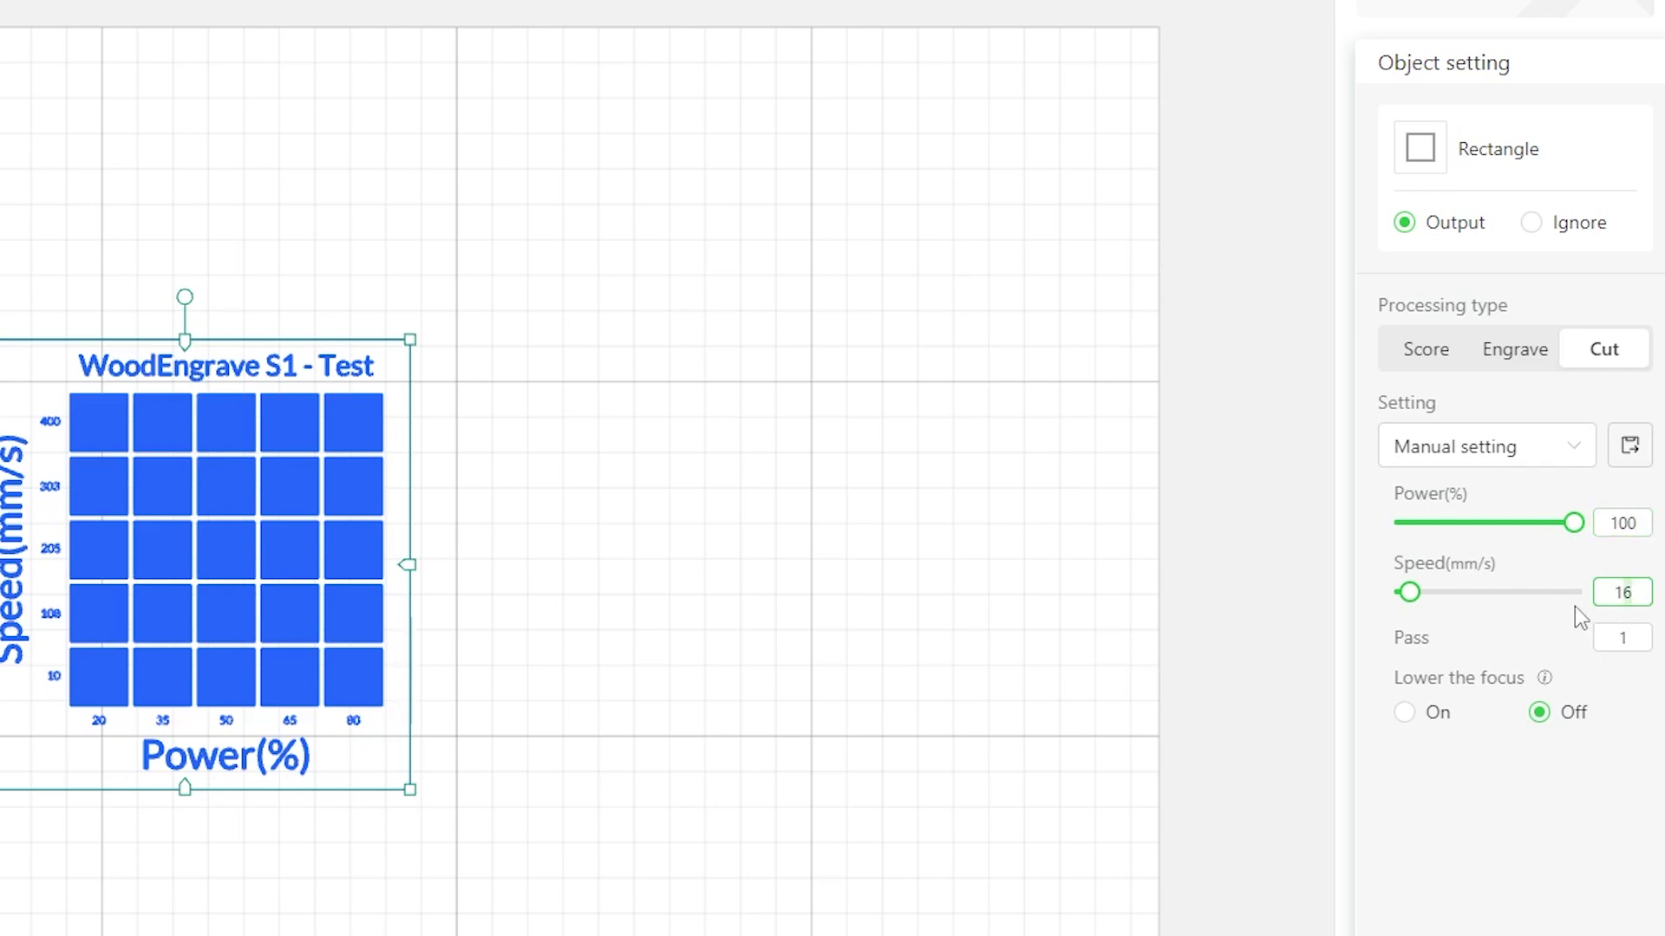
pyautogui.press('BackSpace')
pyautogui.write('0')
pyautogui.click(999, 597)
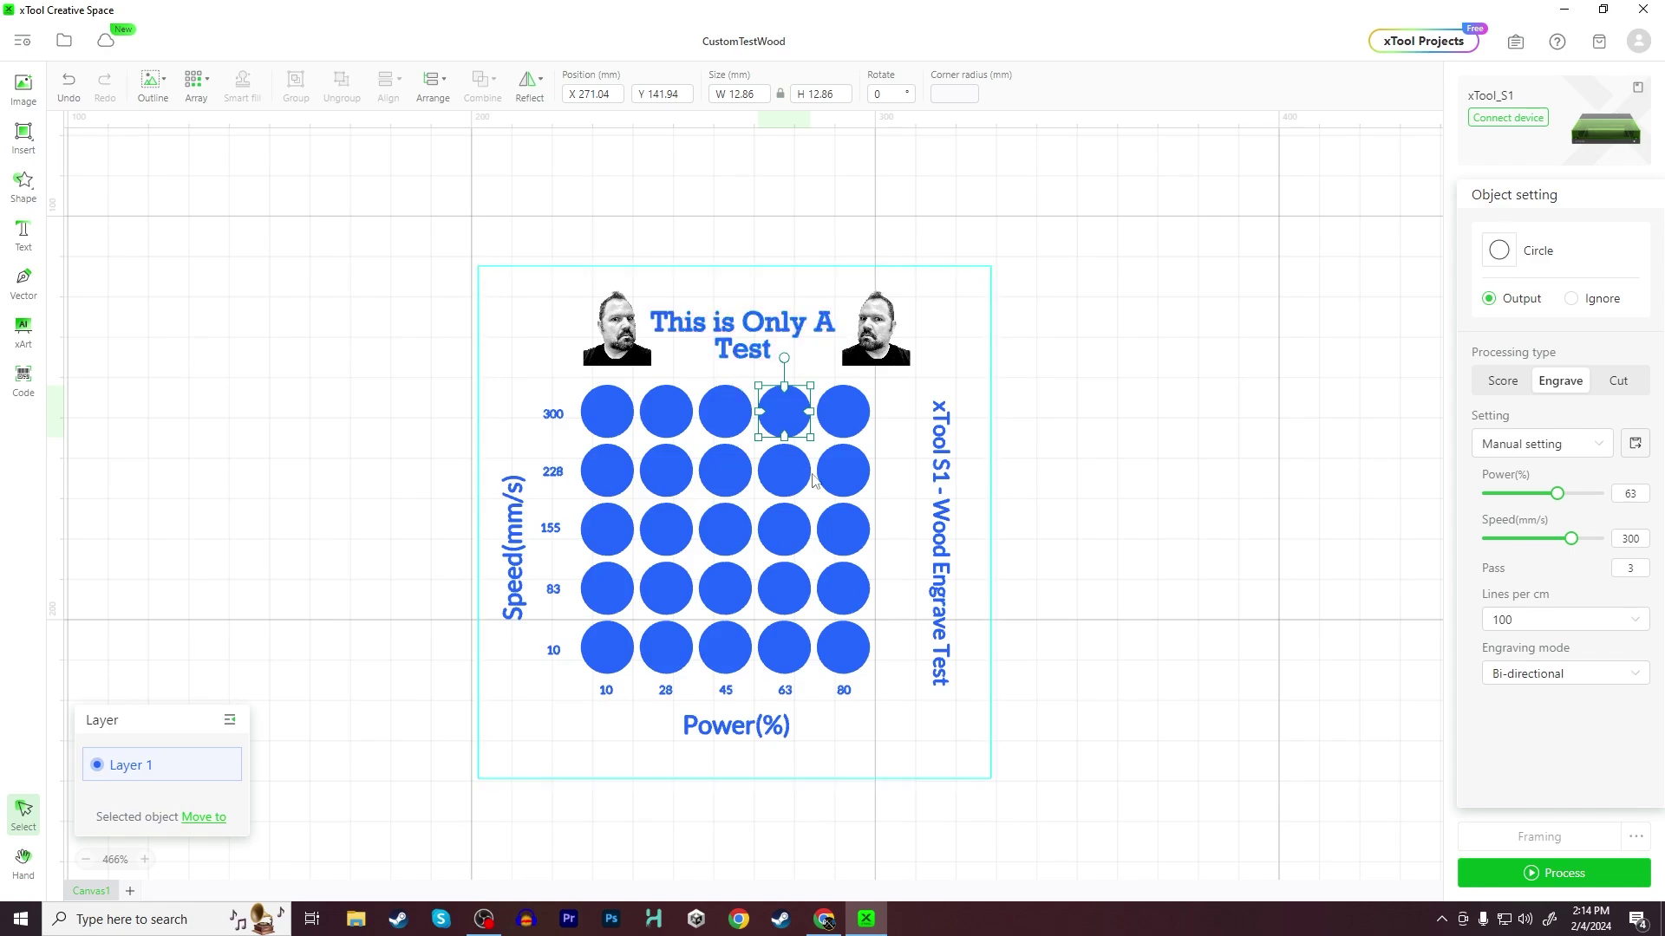
pyautogui.click(371, 307)
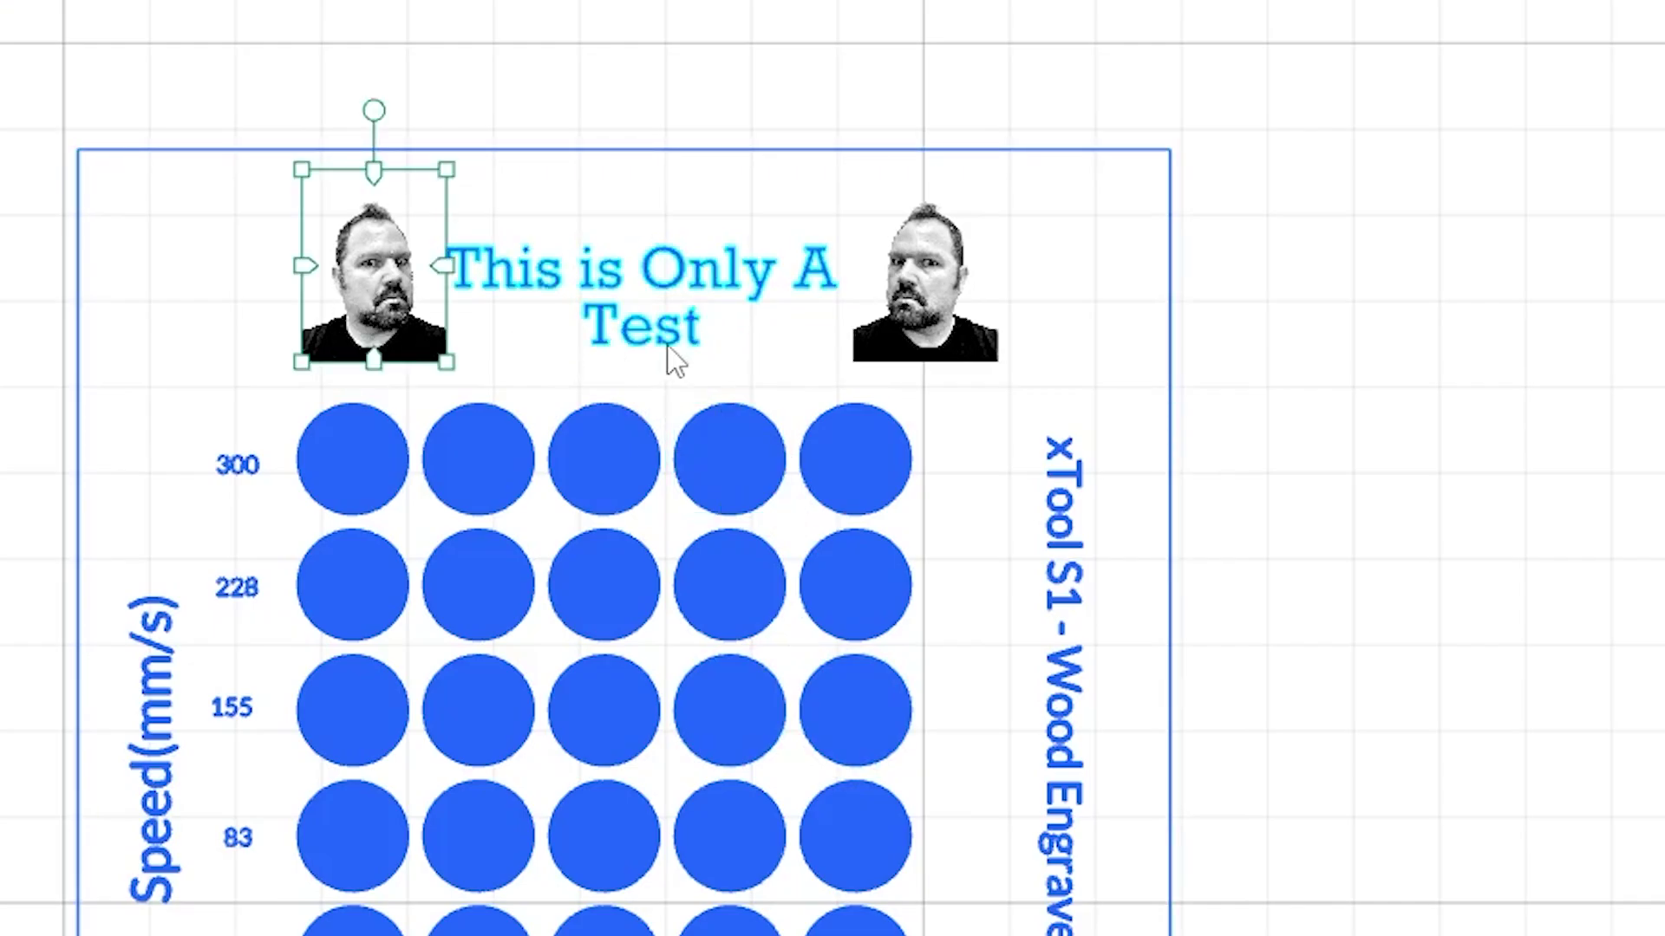
pyautogui.click(925, 307)
pyautogui.click(238, 321)
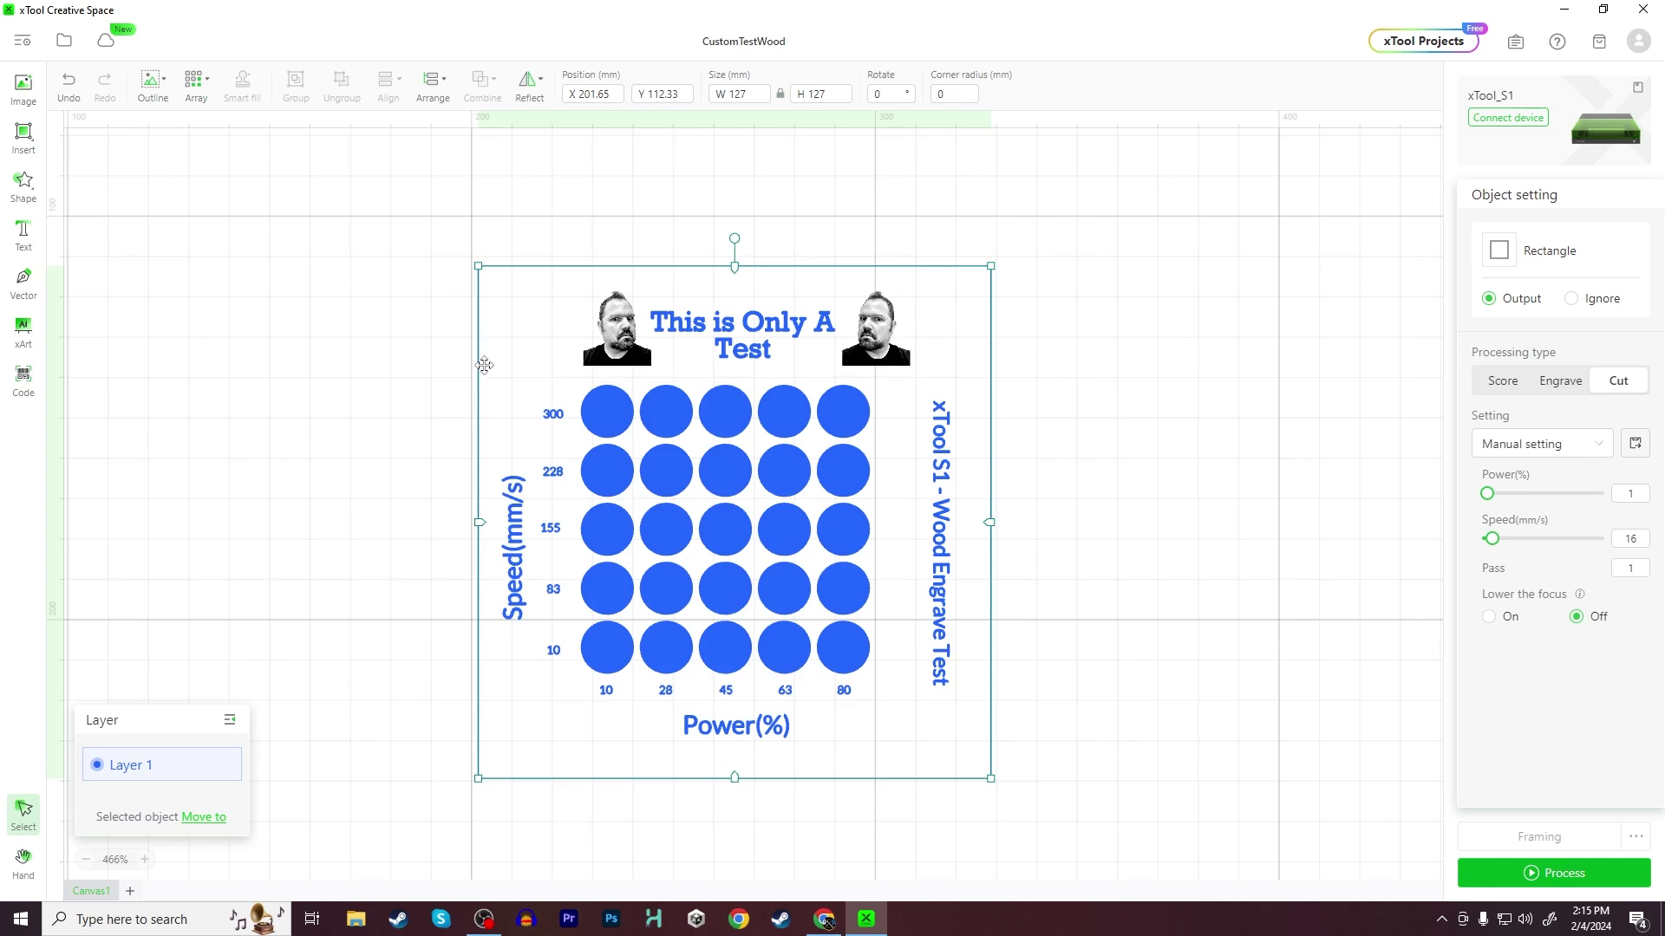
pyautogui.moveTo(618, 347); pyautogui.dragTo(600, 352)
pyautogui.hotkey('ctrl', 'z')
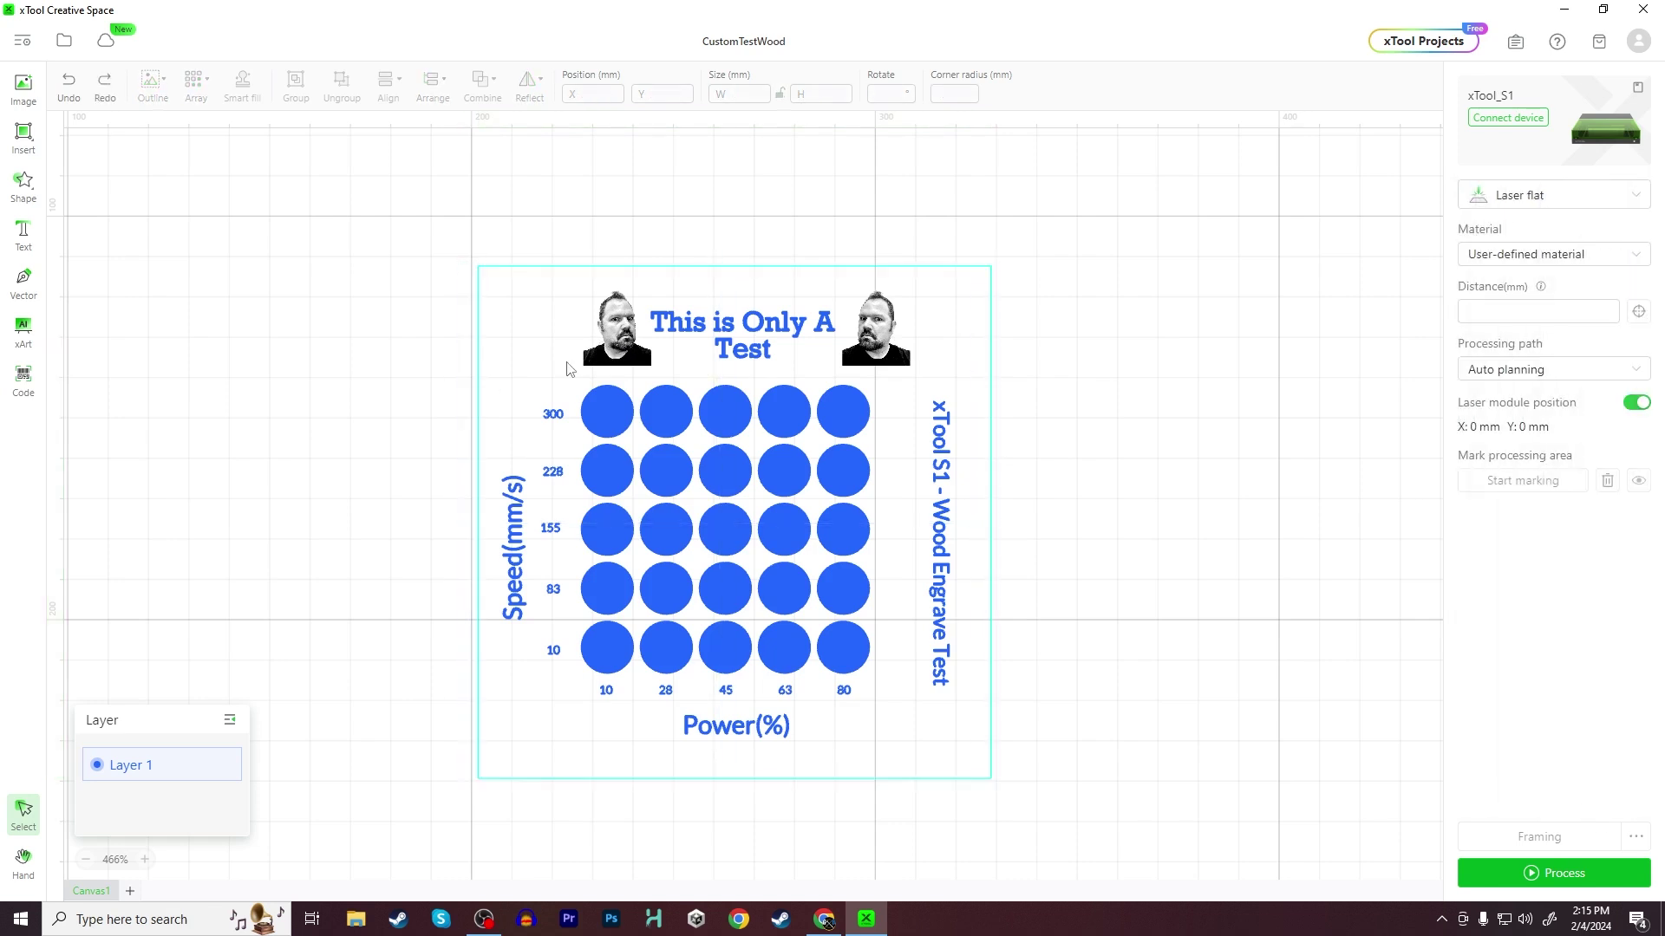
pyautogui.click(628, 347)
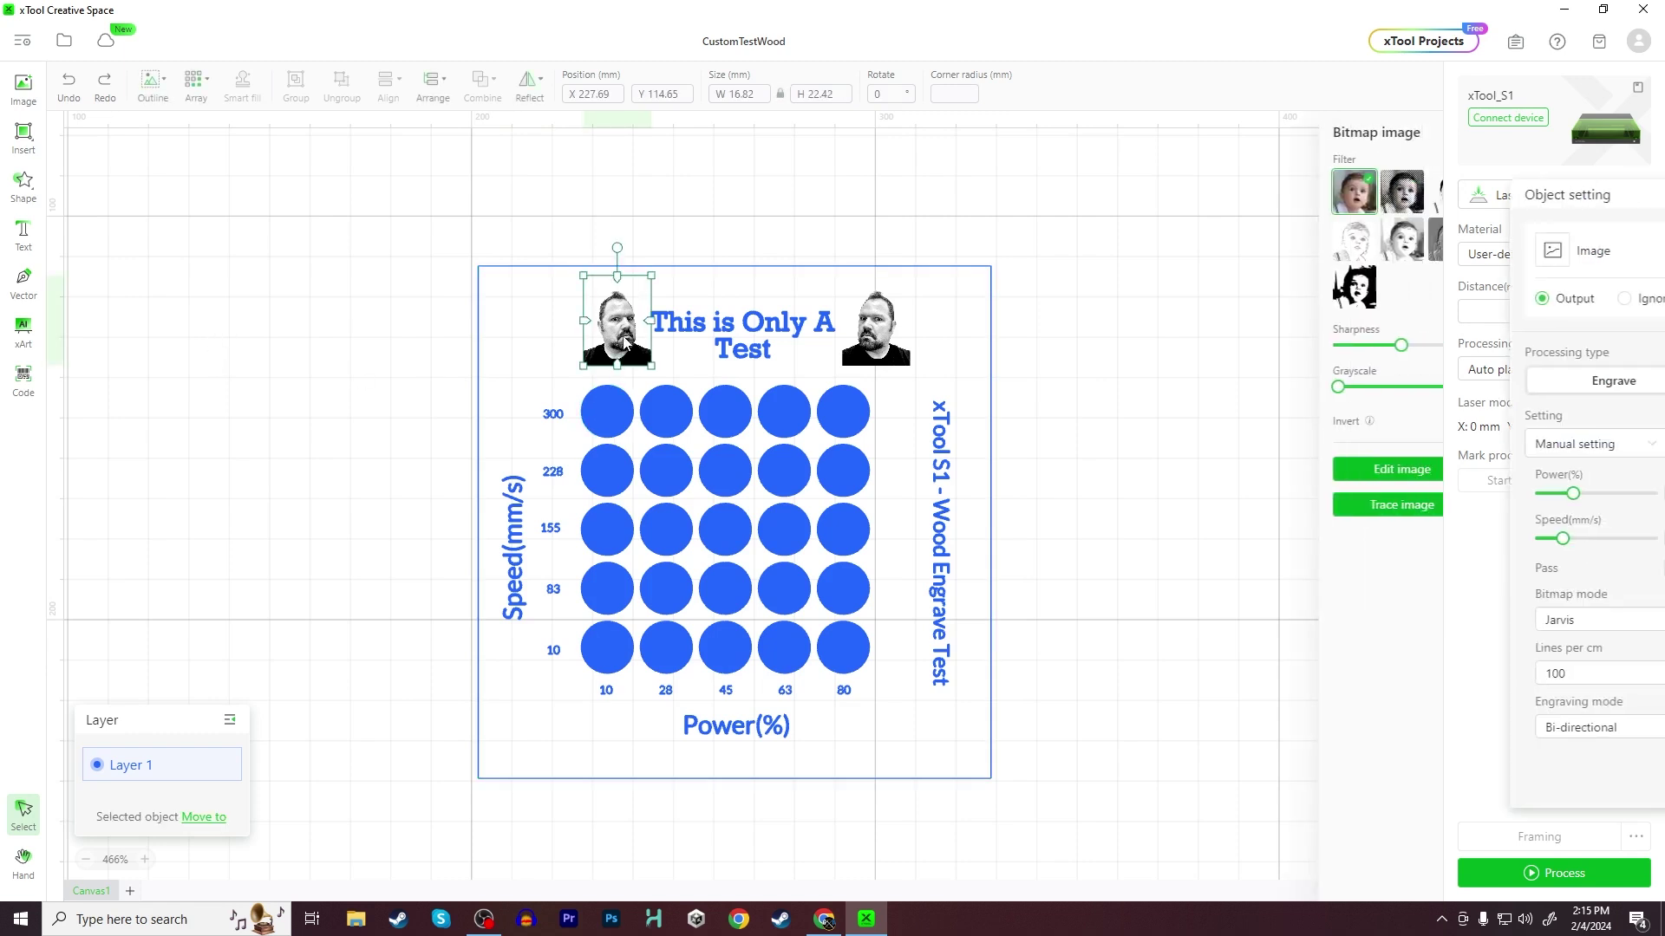
pyautogui.moveTo(628, 347); pyautogui.dragTo(591, 338)
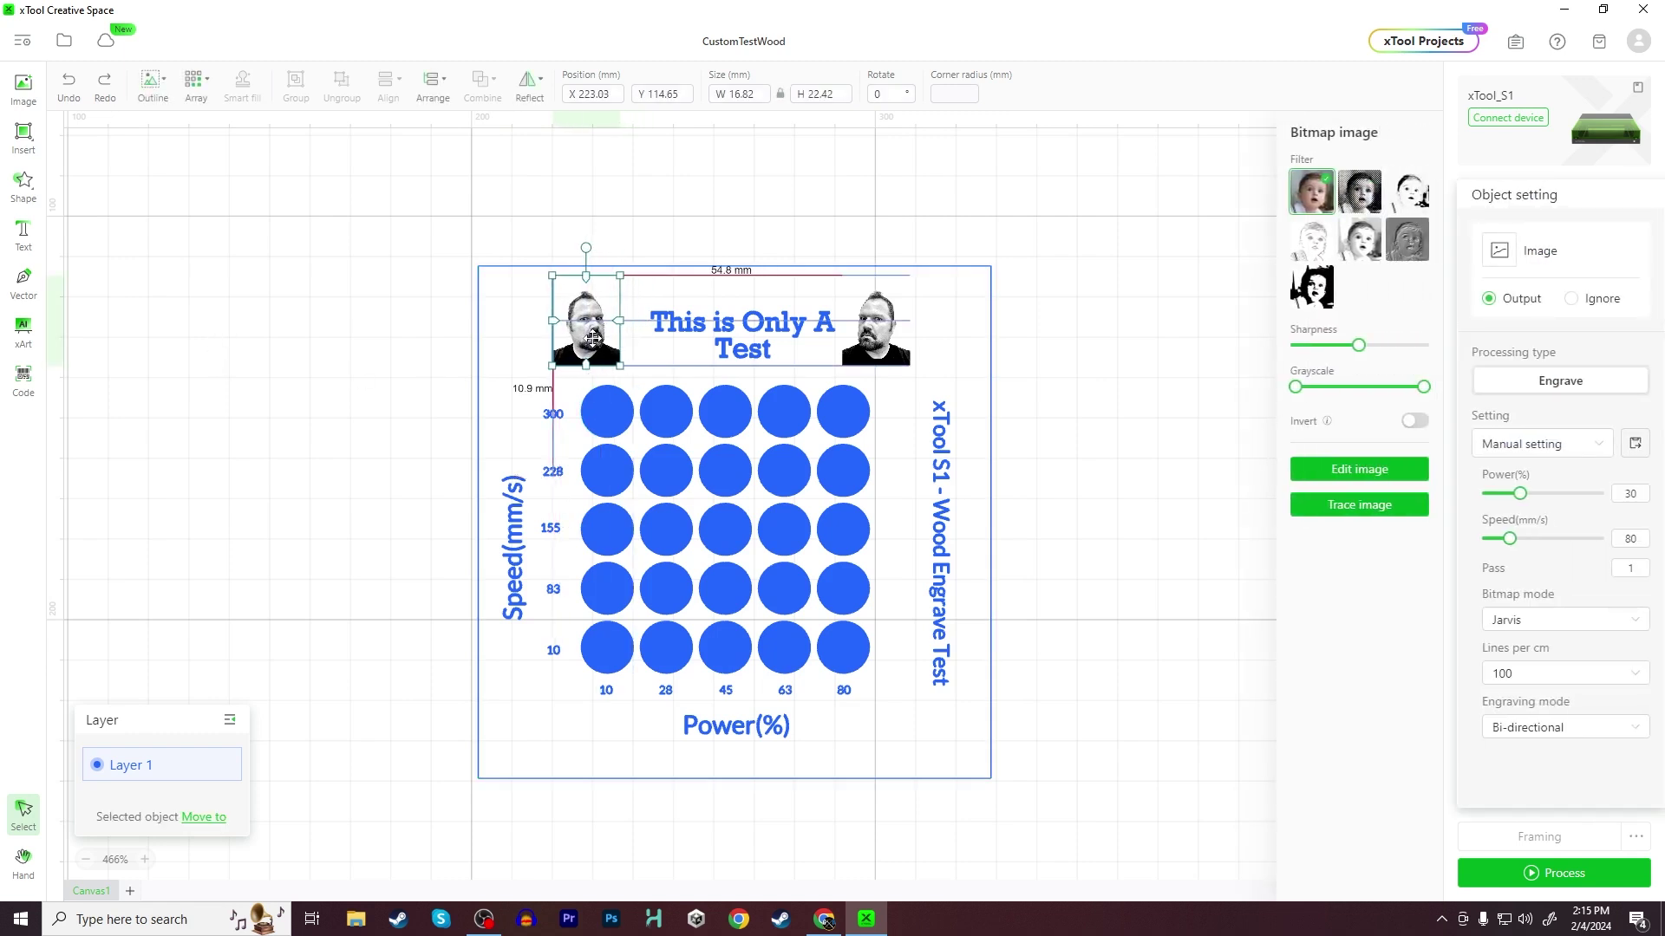
pyautogui.moveTo(764, 334); pyautogui.dragTo(741, 329)
pyautogui.click(1066, 335)
pyautogui.click(610, 409)
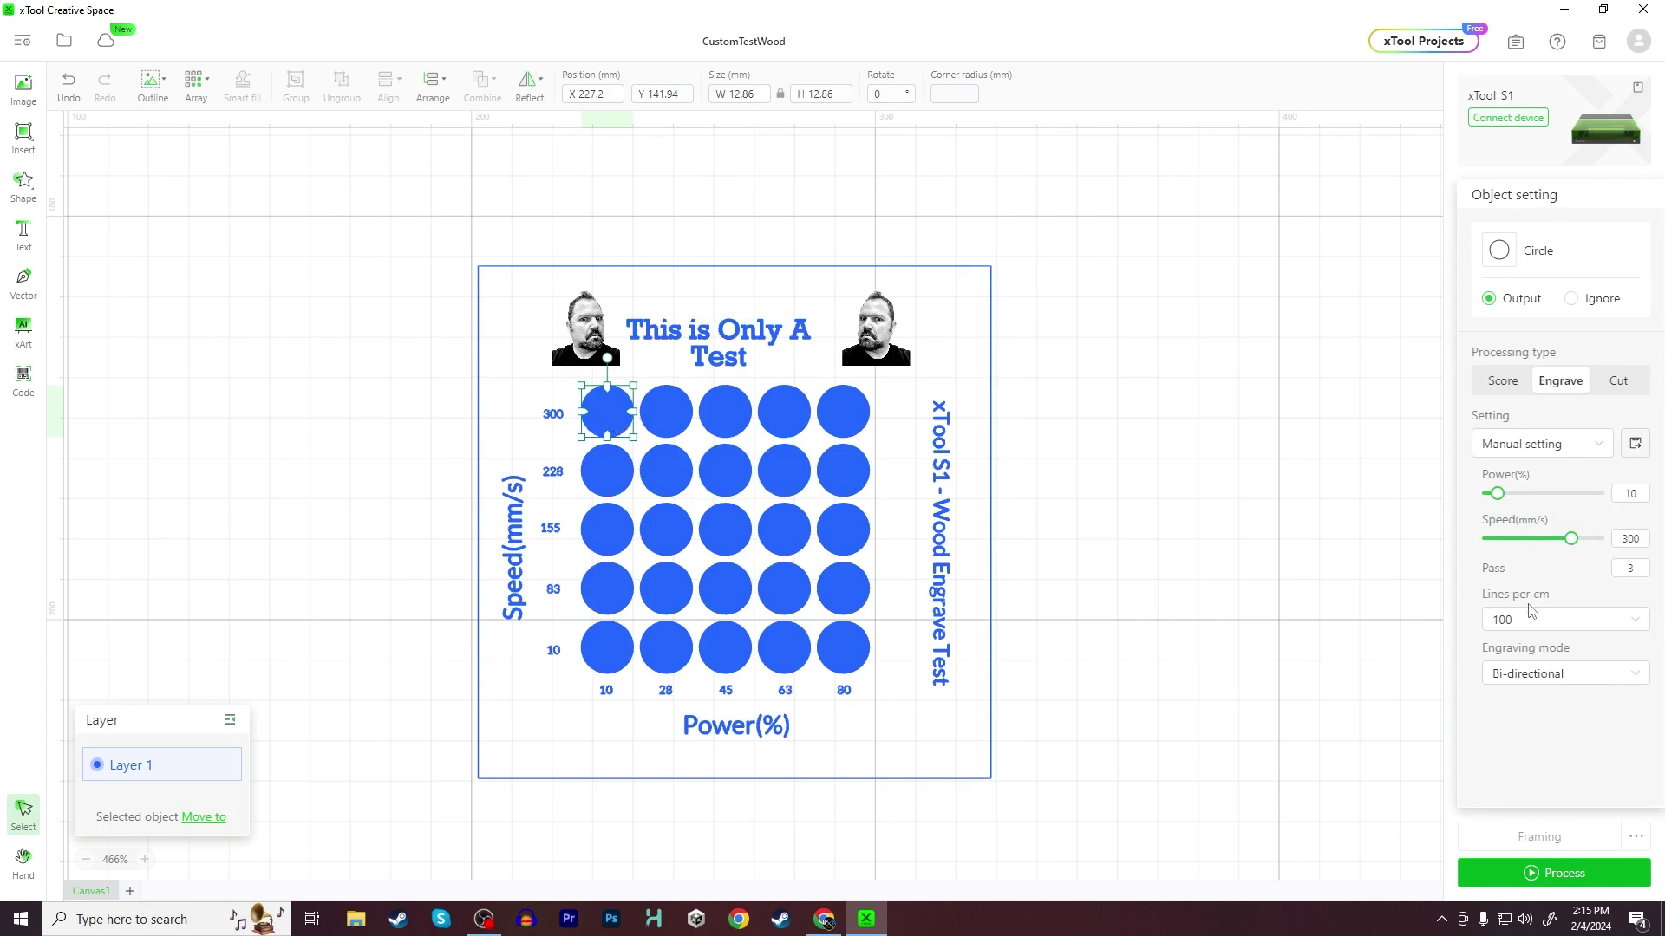
pyautogui.click(1530, 623)
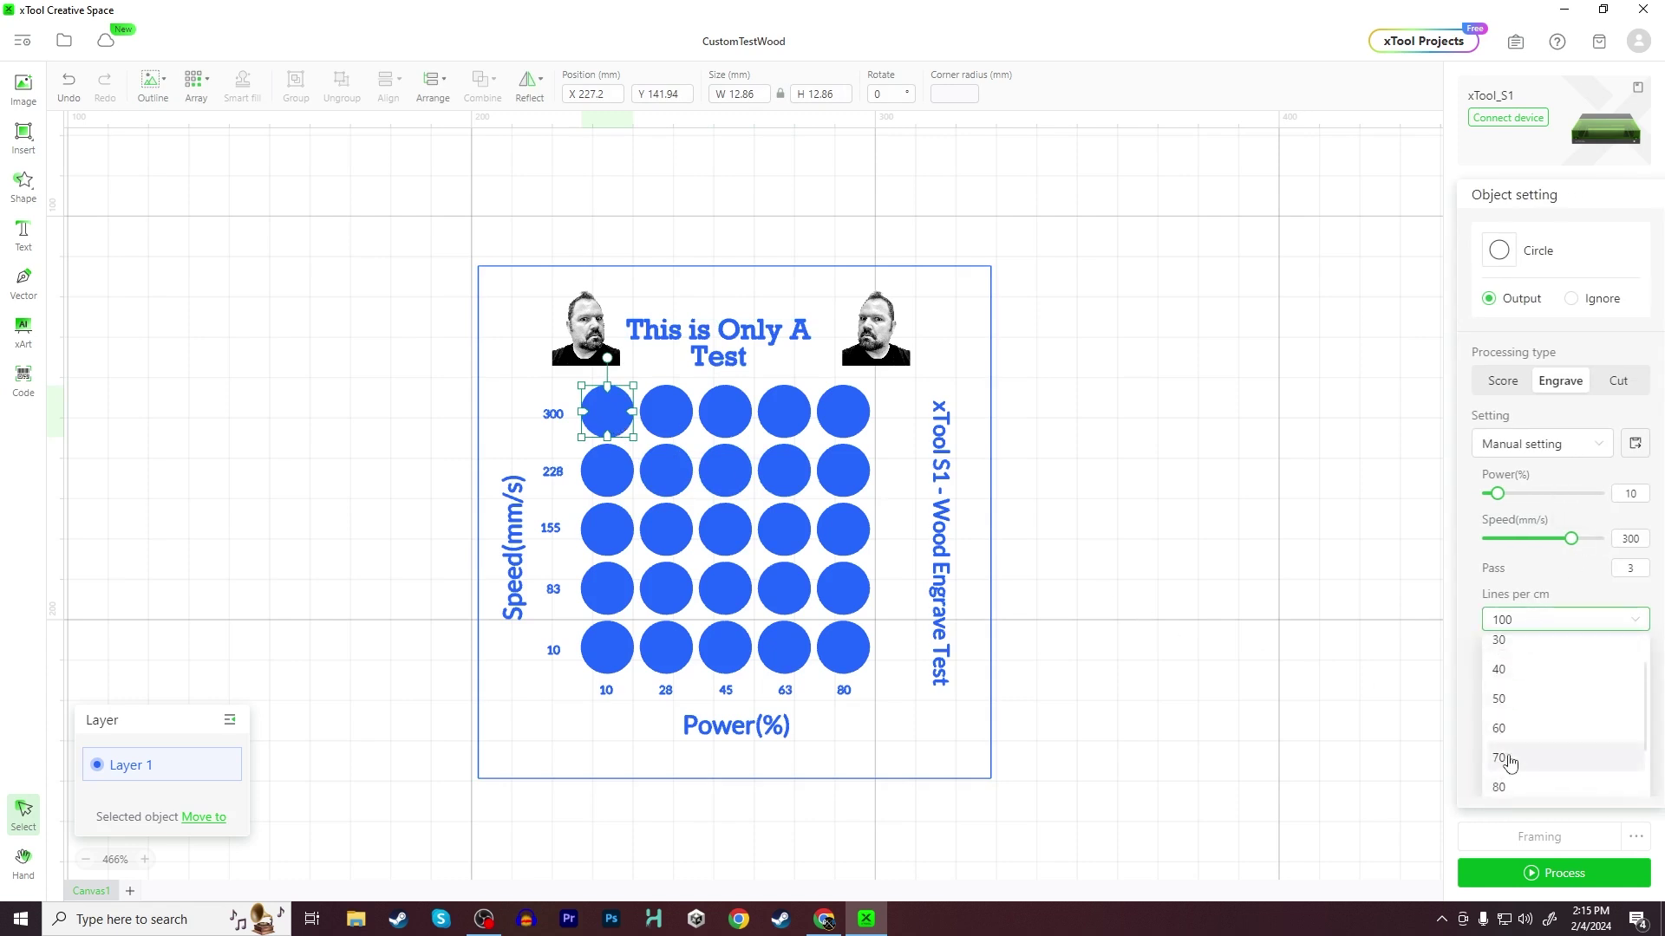
pyautogui.click(1347, 575)
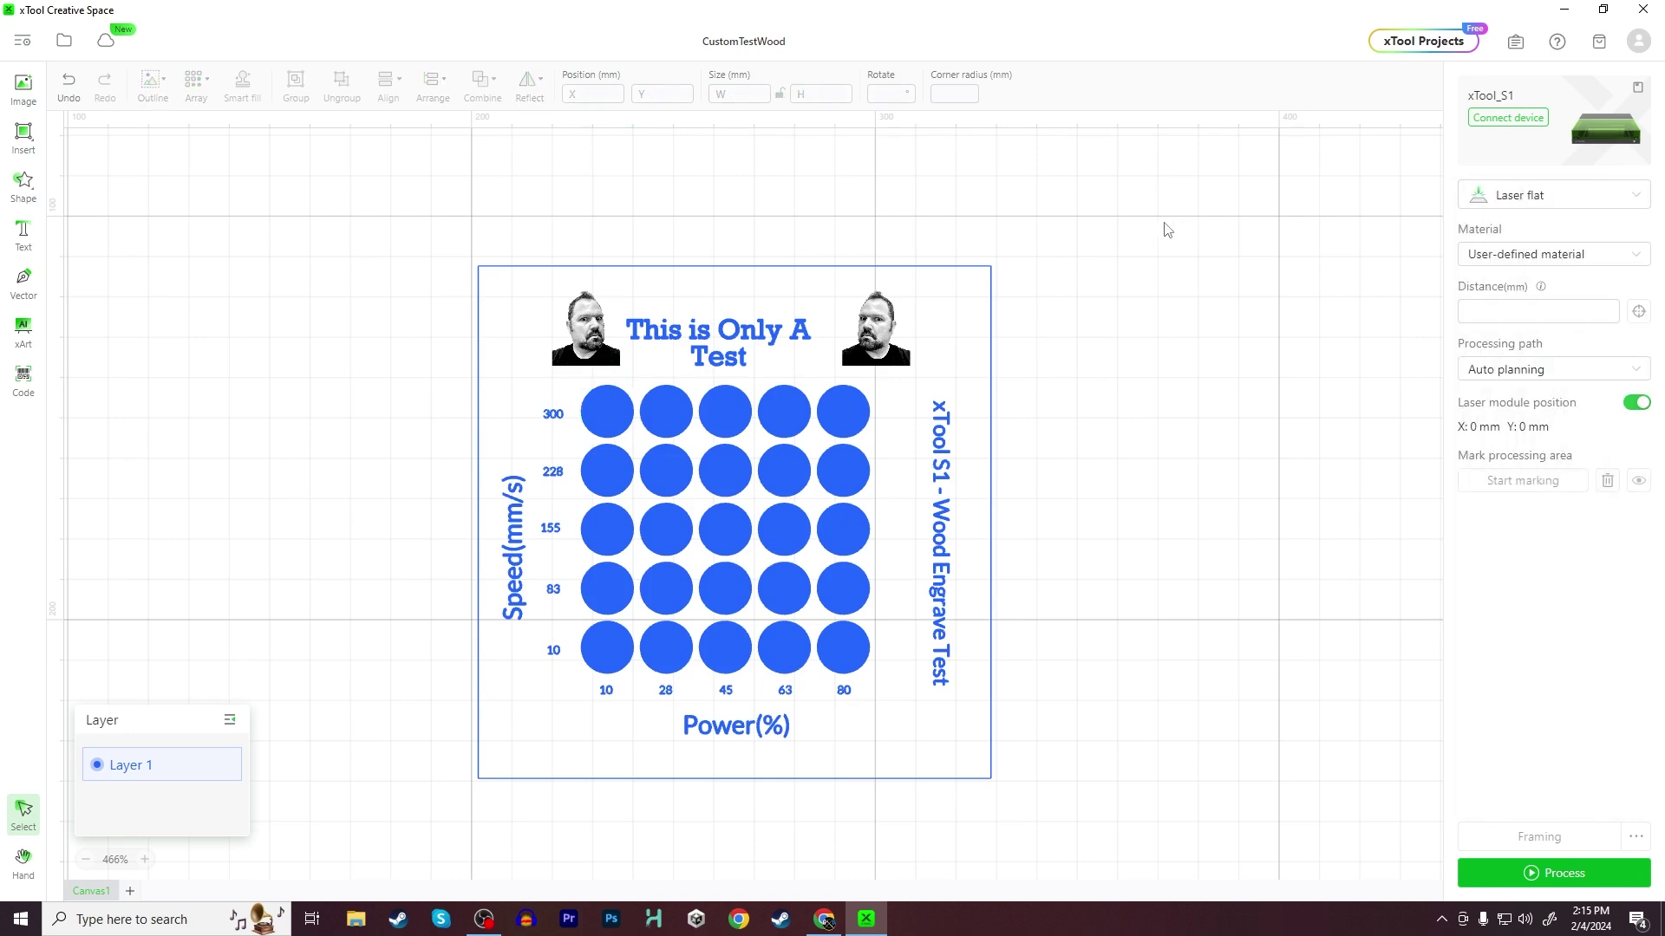
# Change the Bitmap mode of the right and left portraits from Grayscale to Jarvis.
pyautogui.click(881, 344)
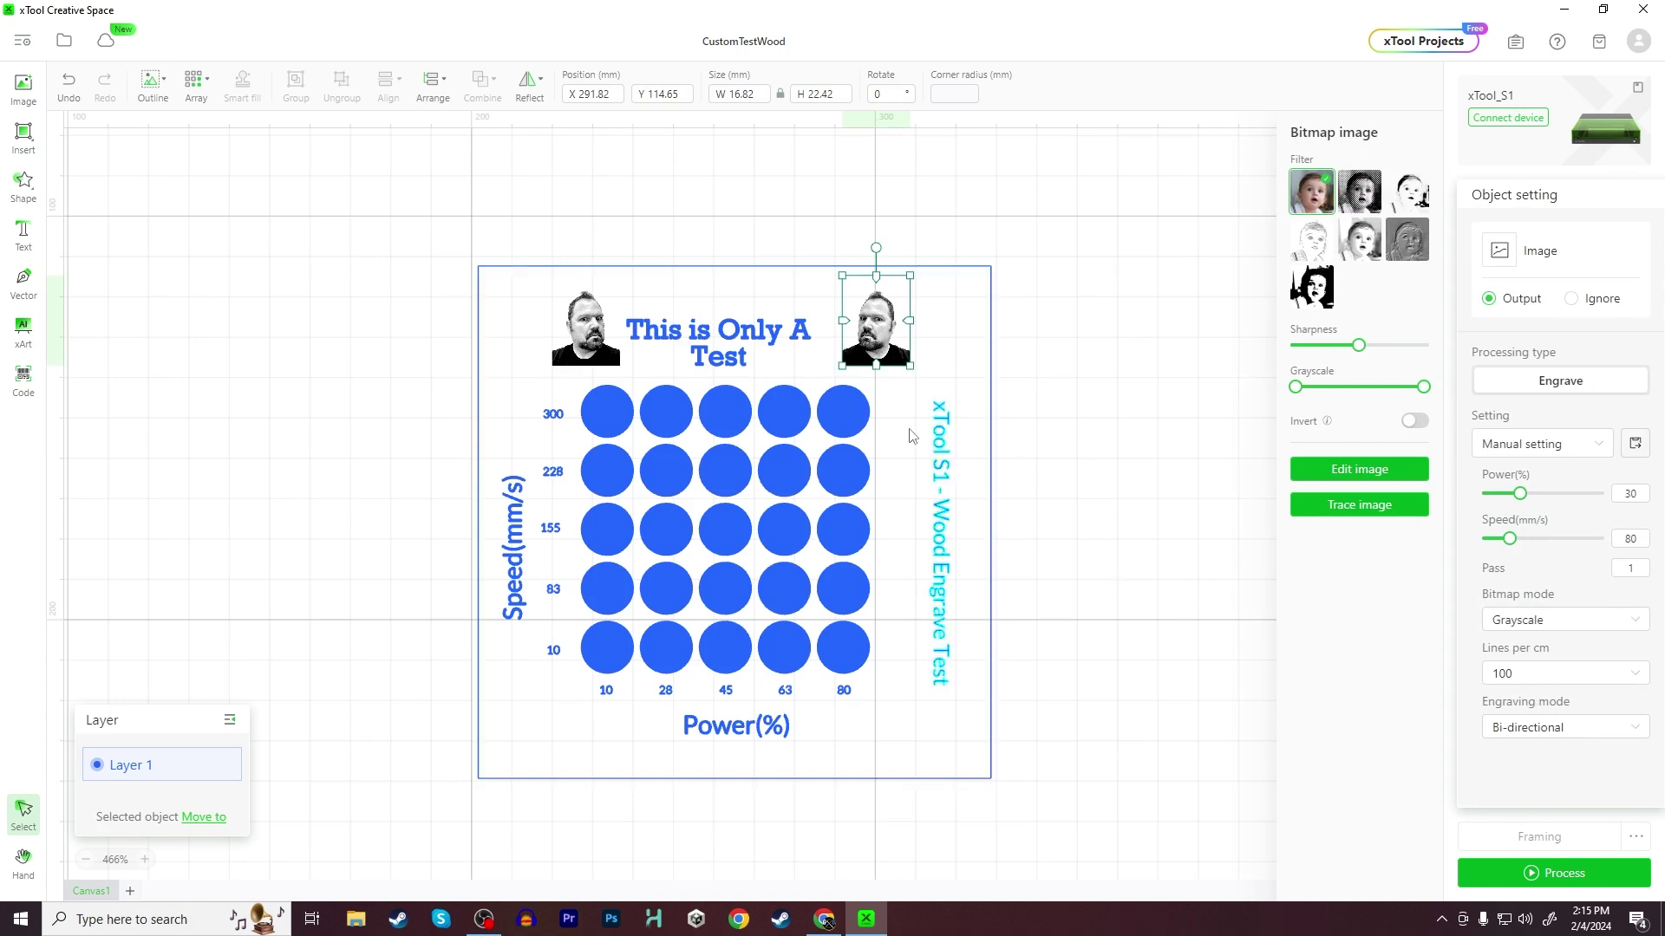
pyautogui.click(1533, 622)
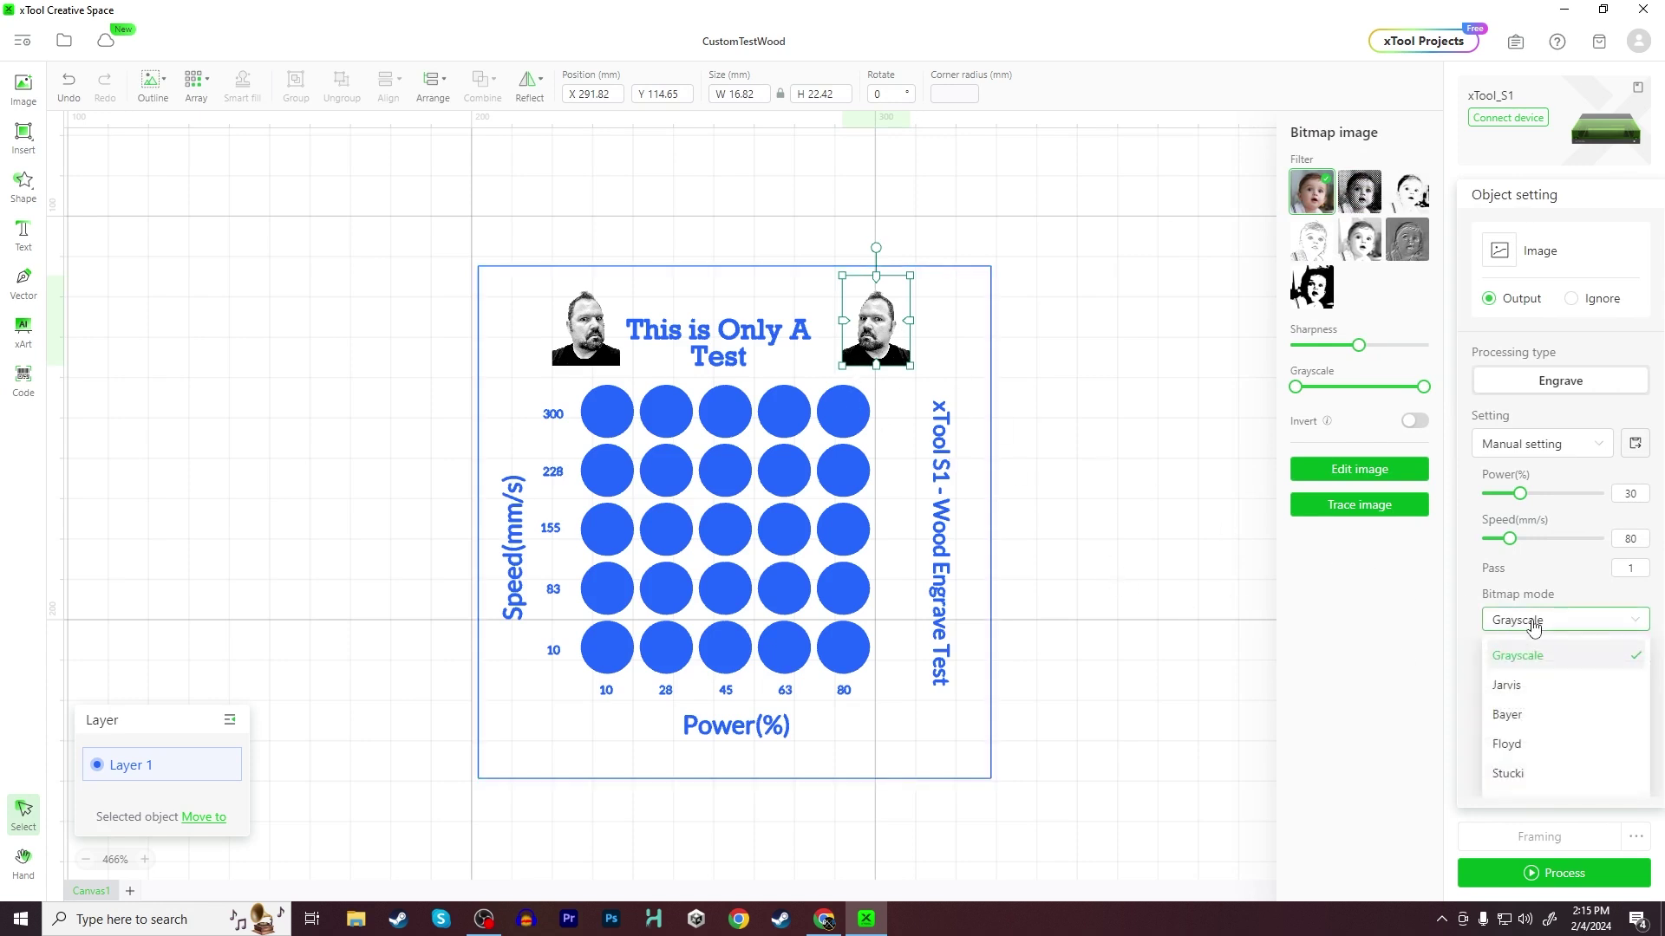
pyautogui.click(1519, 694)
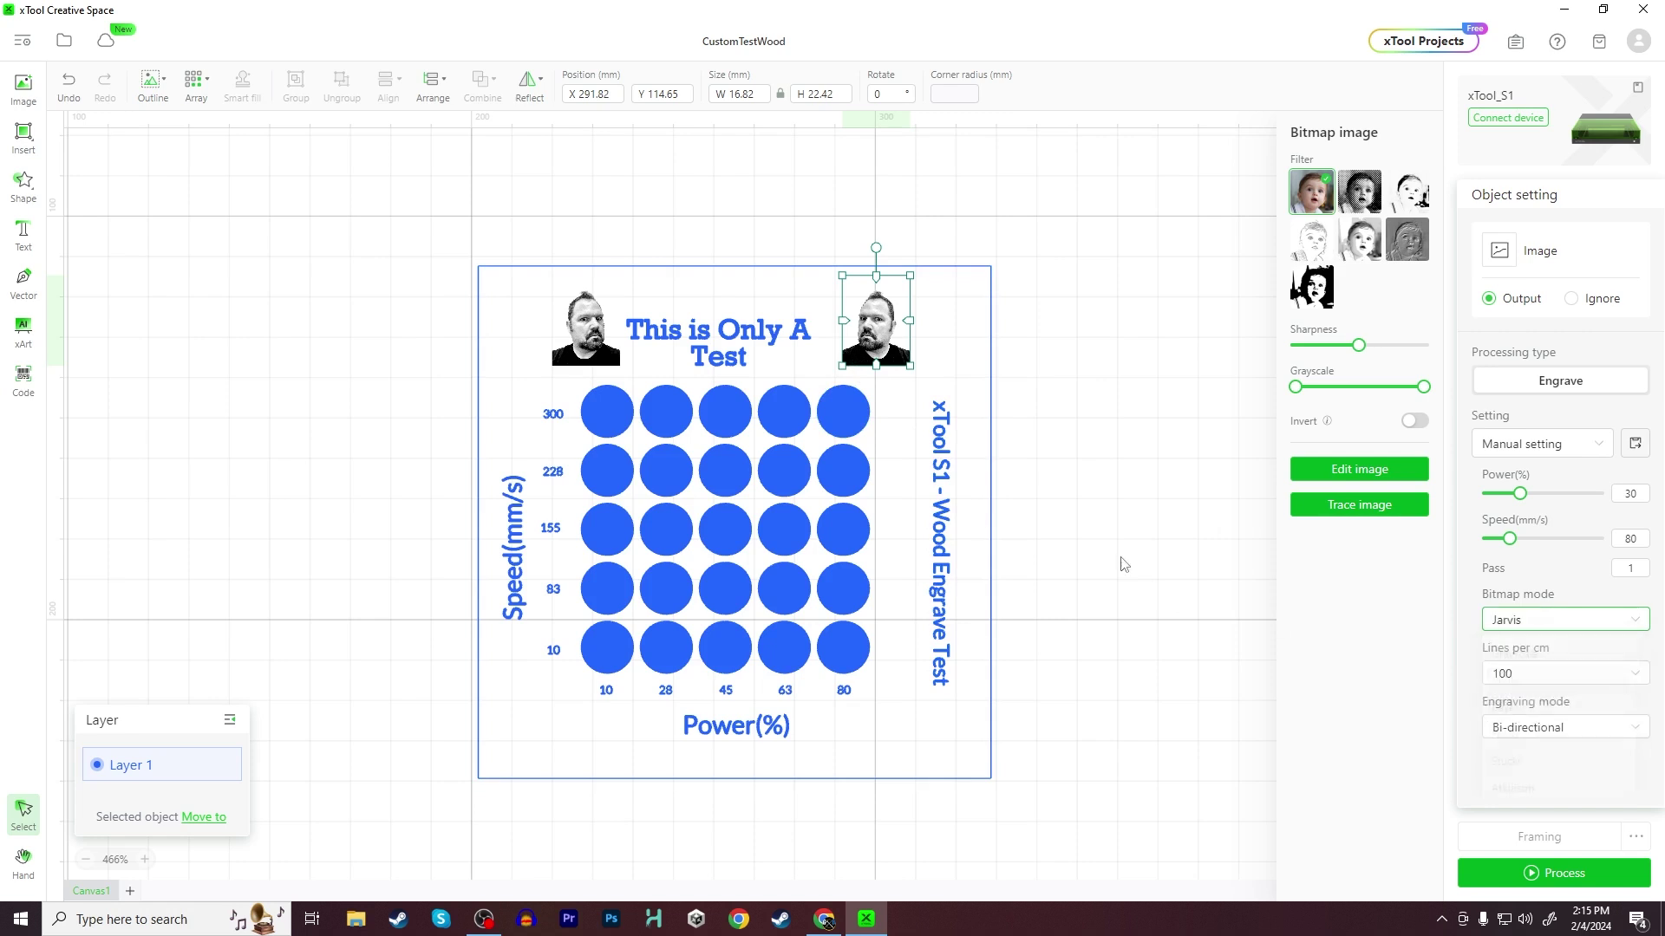
pyautogui.click(593, 355)
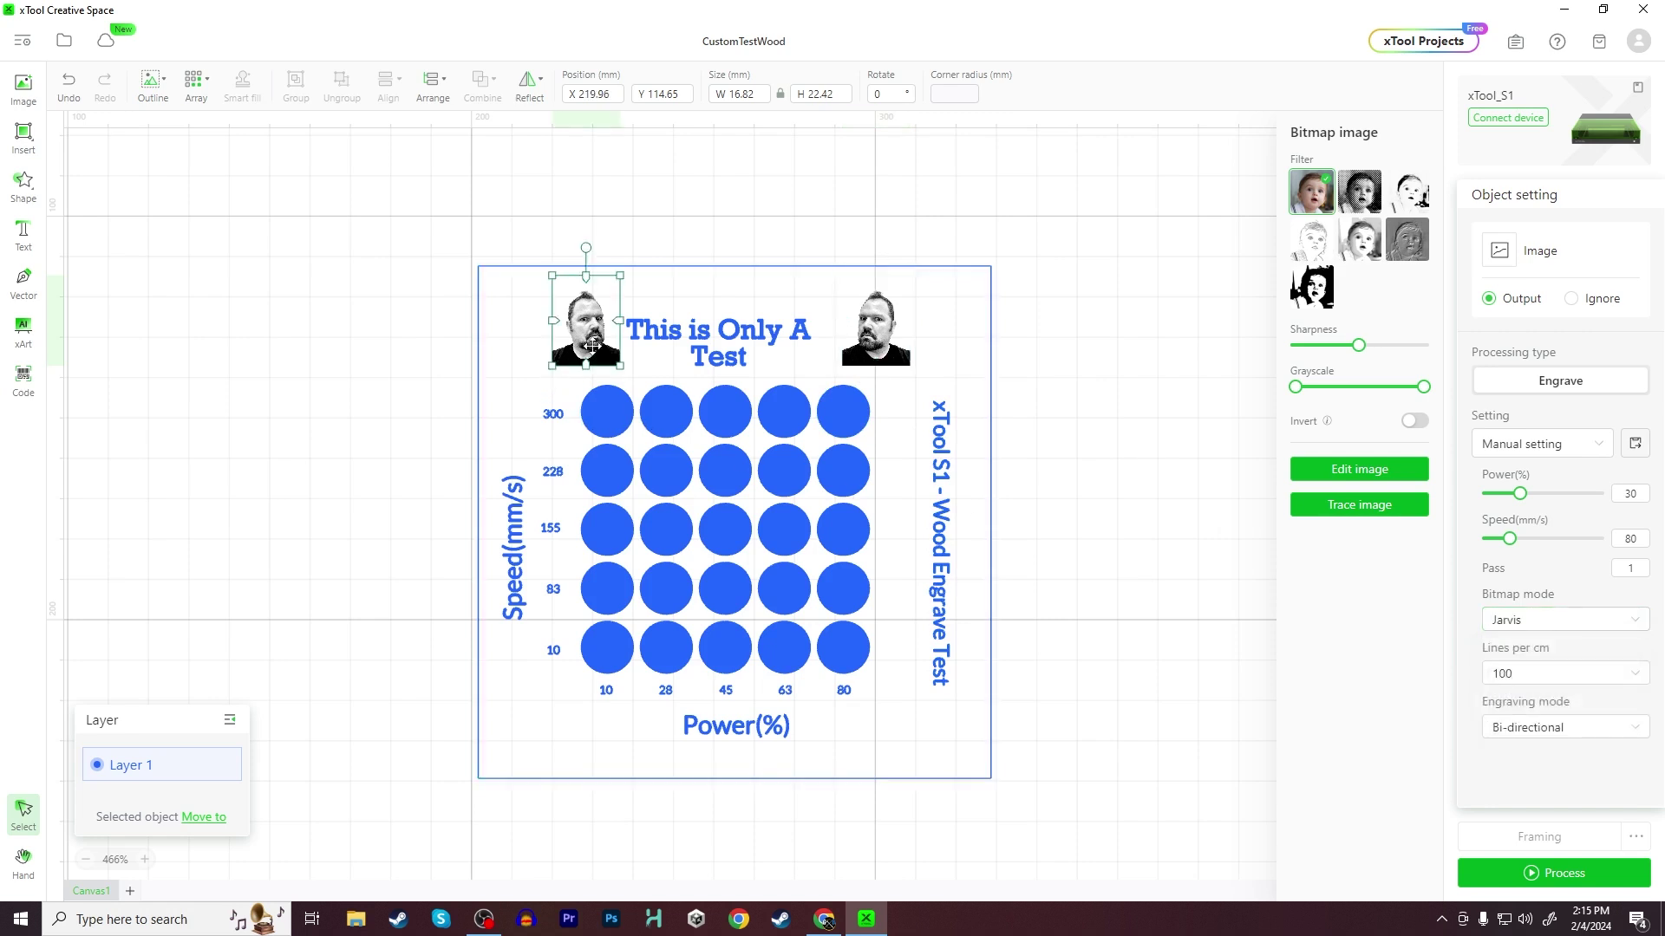
pyautogui.click(1534, 623)
pyautogui.click(1522, 694)
pyautogui.click(1158, 569)
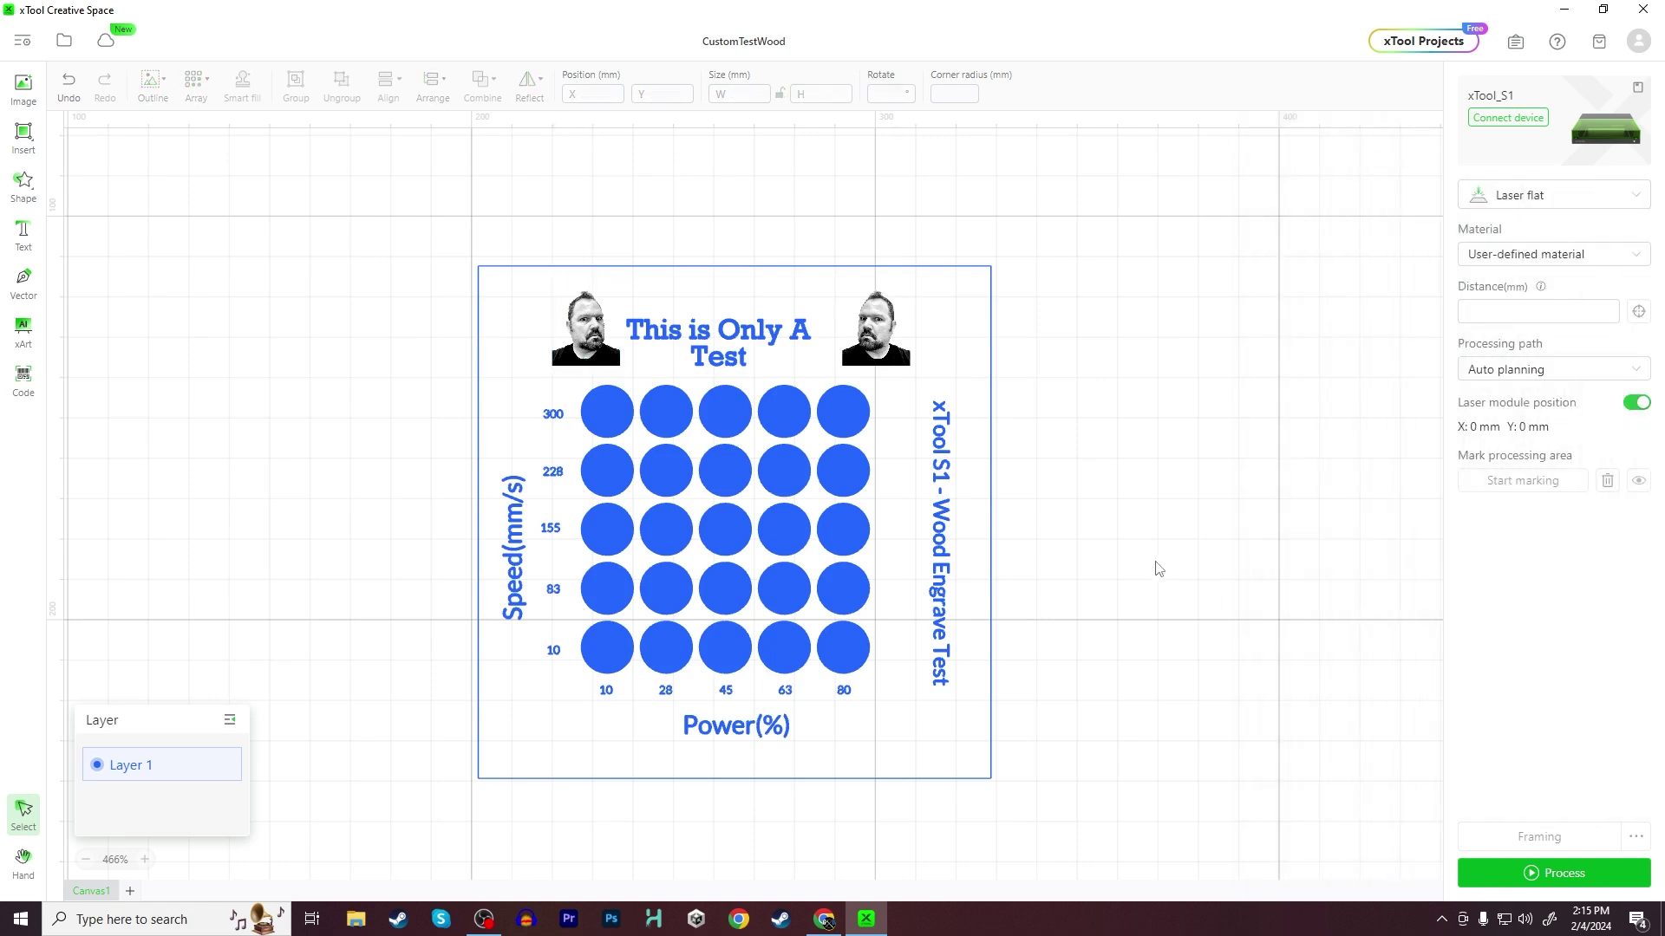
pyautogui.click(881, 342)
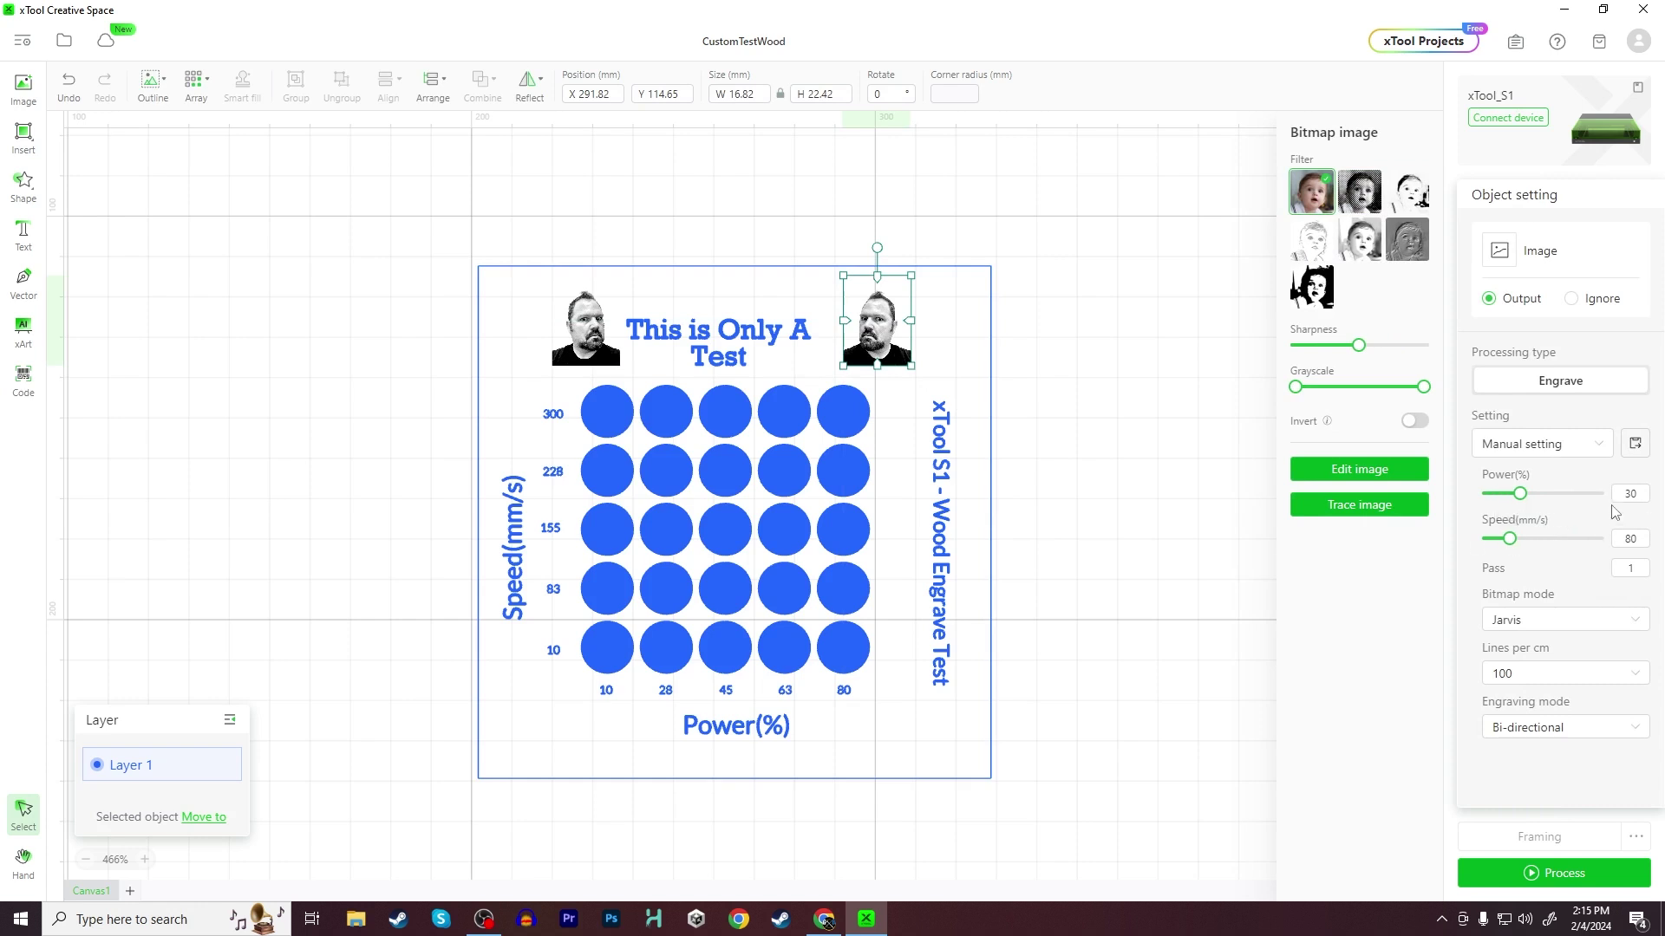
pyautogui.click(1076, 470)
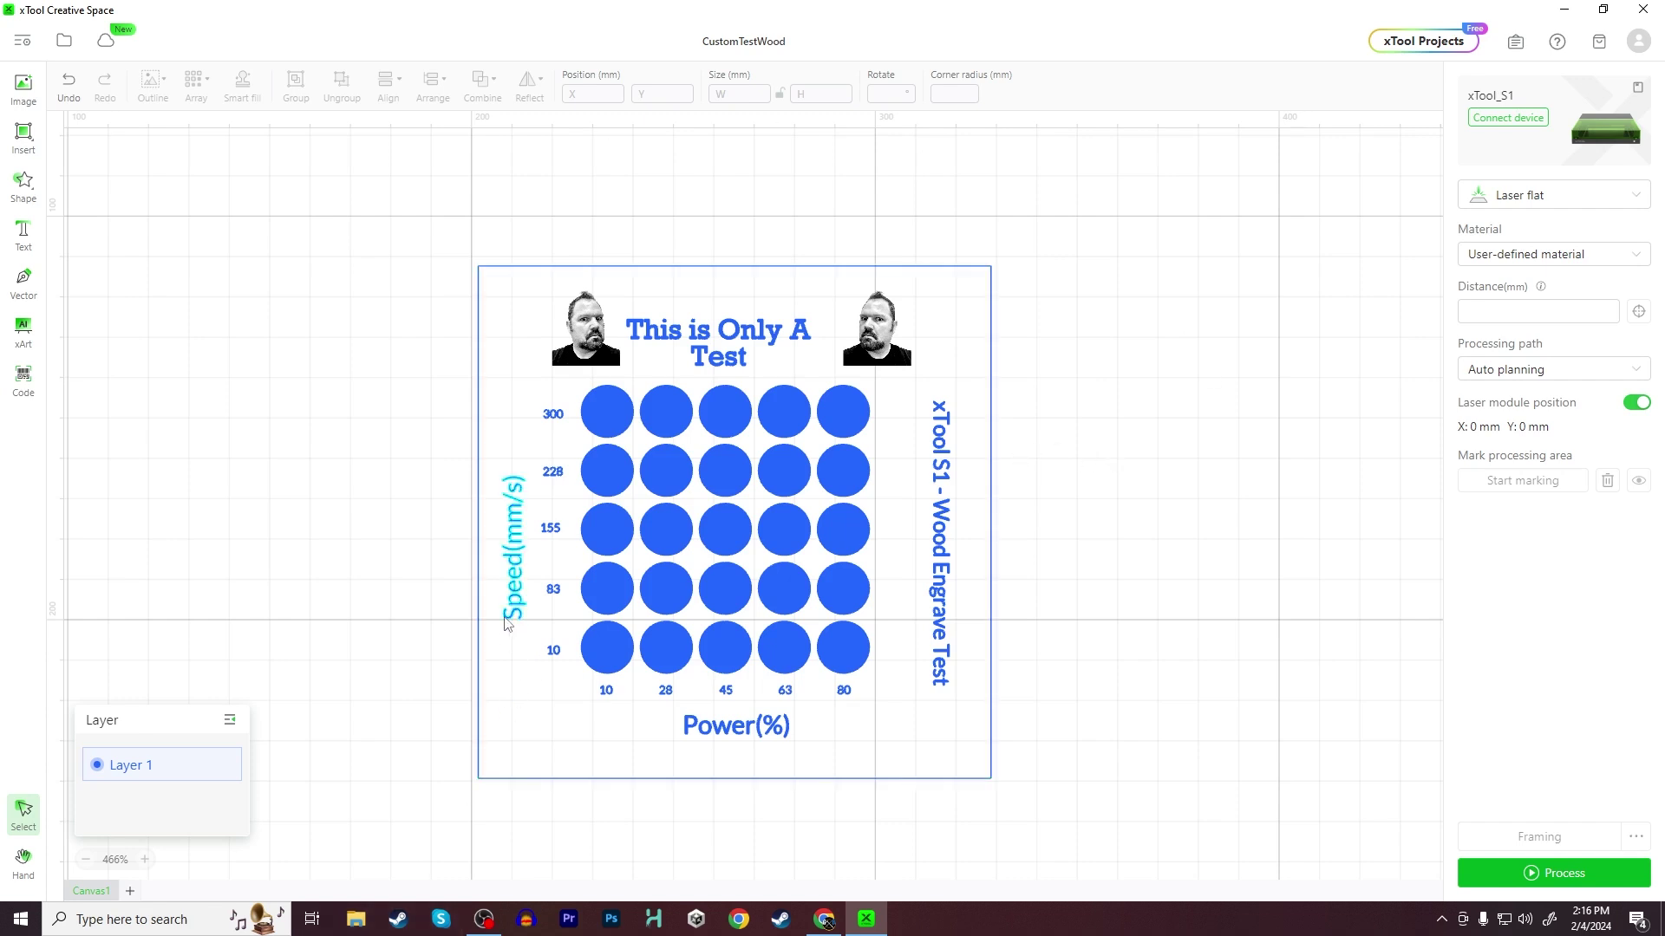
# Move the whole circle test card to the left and slightly up.
pyautogui.click(605, 413)
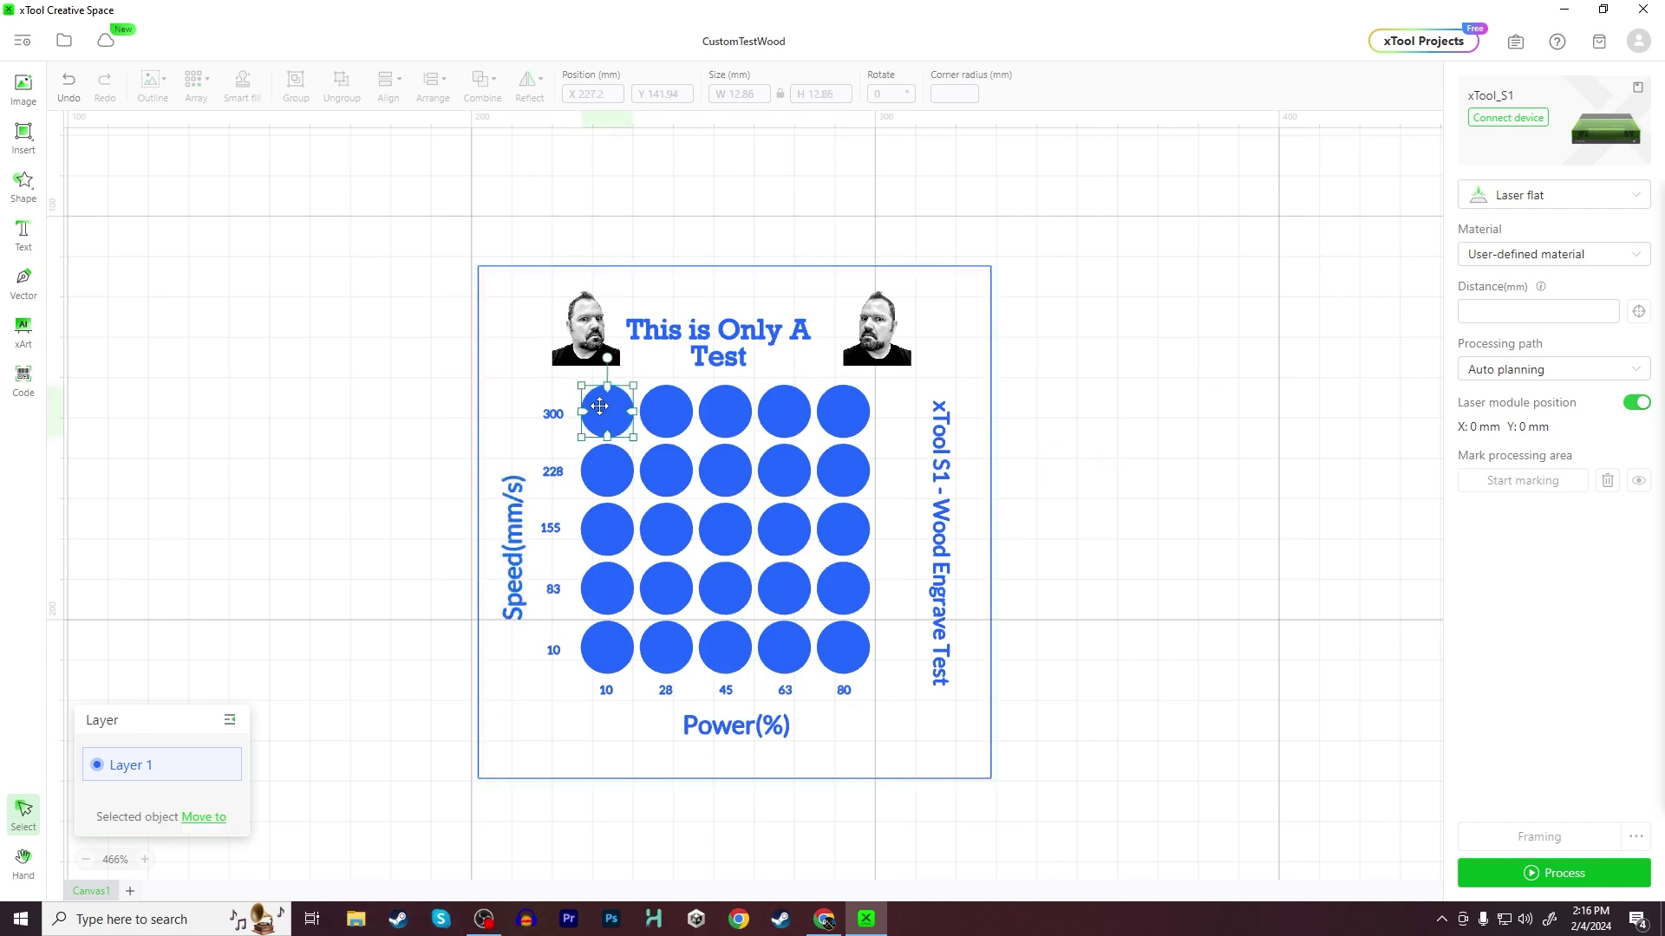
pyautogui.click(468, 192)
pyautogui.moveTo(399, 199); pyautogui.dragTo(1189, 880)
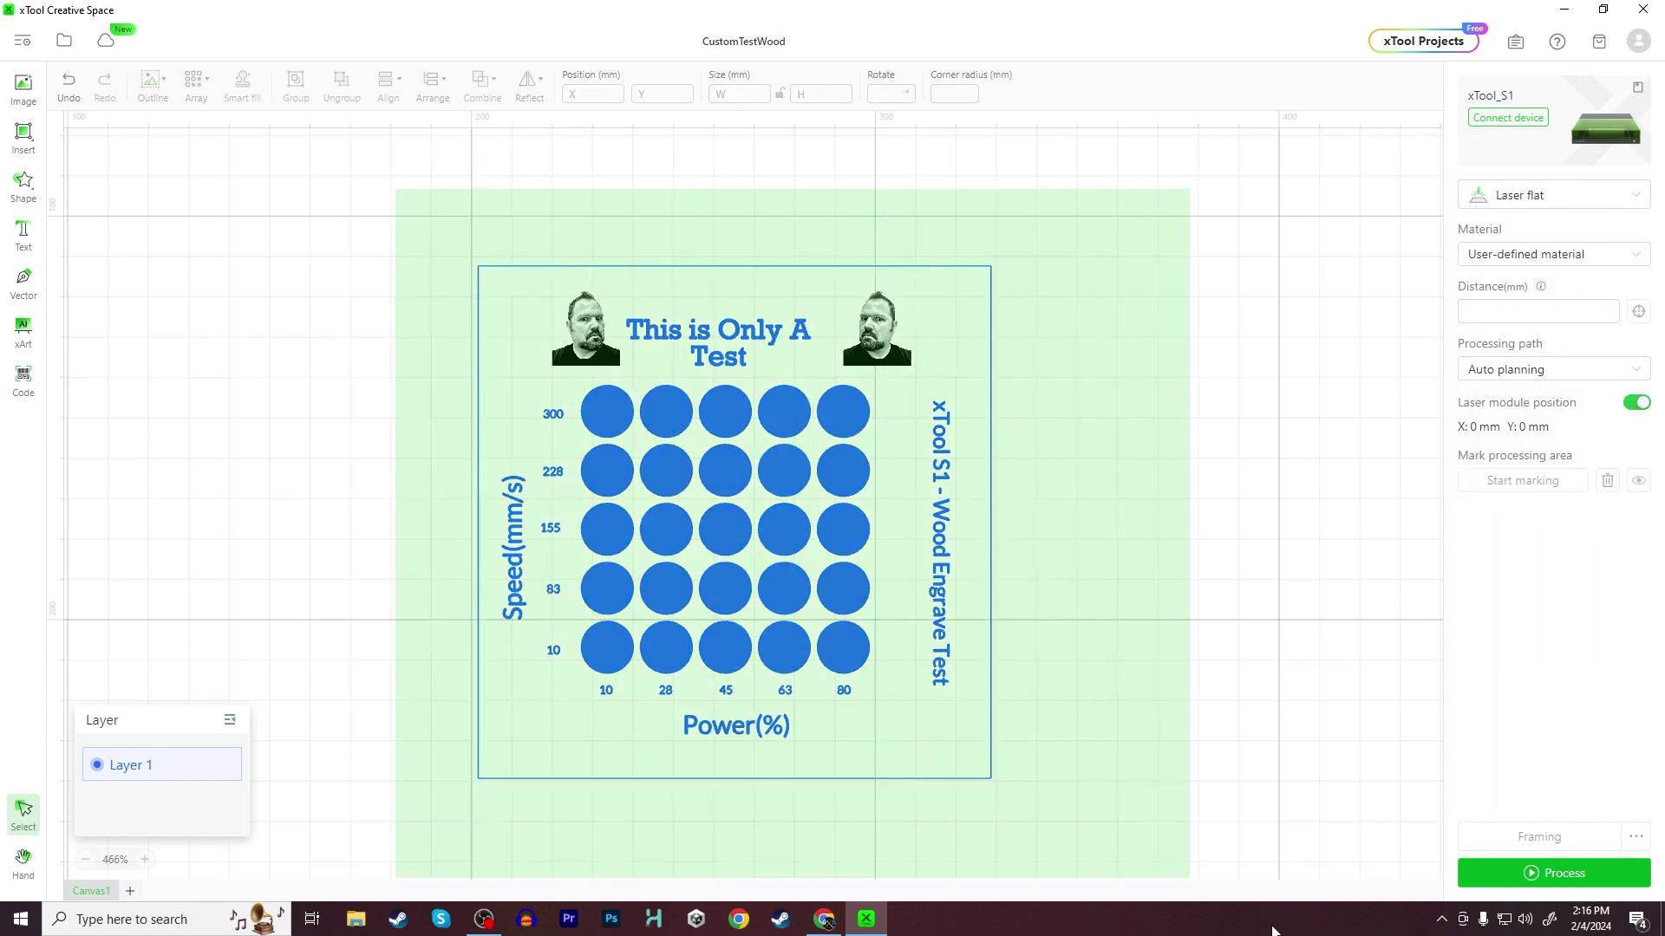
pyautogui.moveTo(801, 515); pyautogui.dragTo(509, 498)
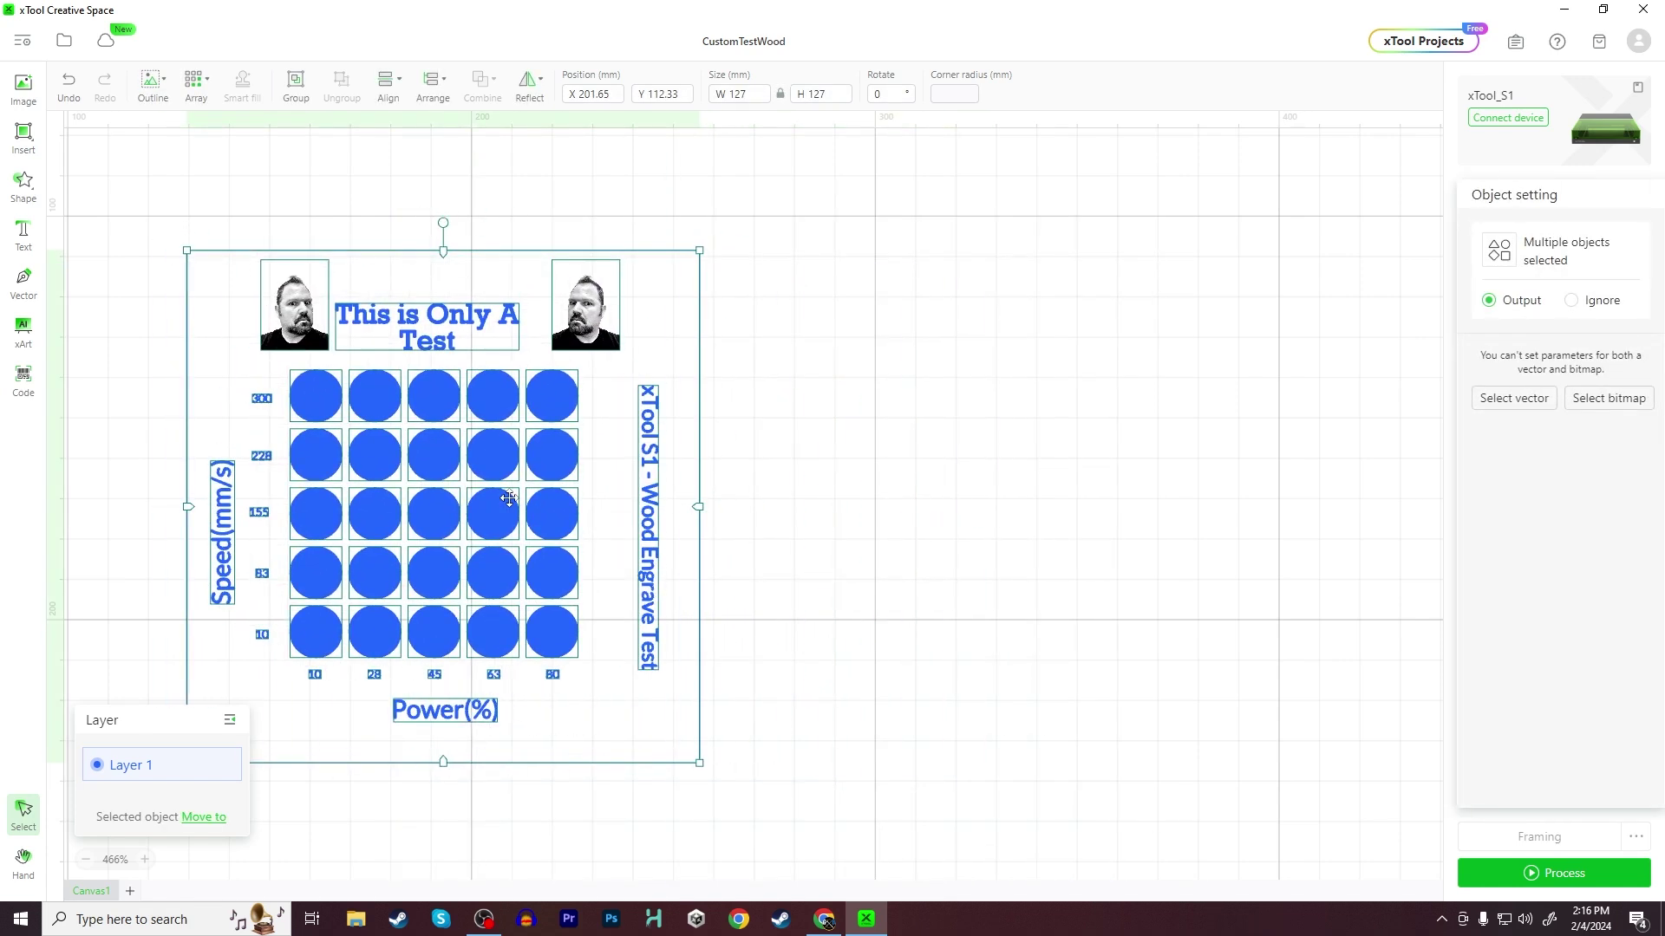
pyautogui.click(1252, 486)
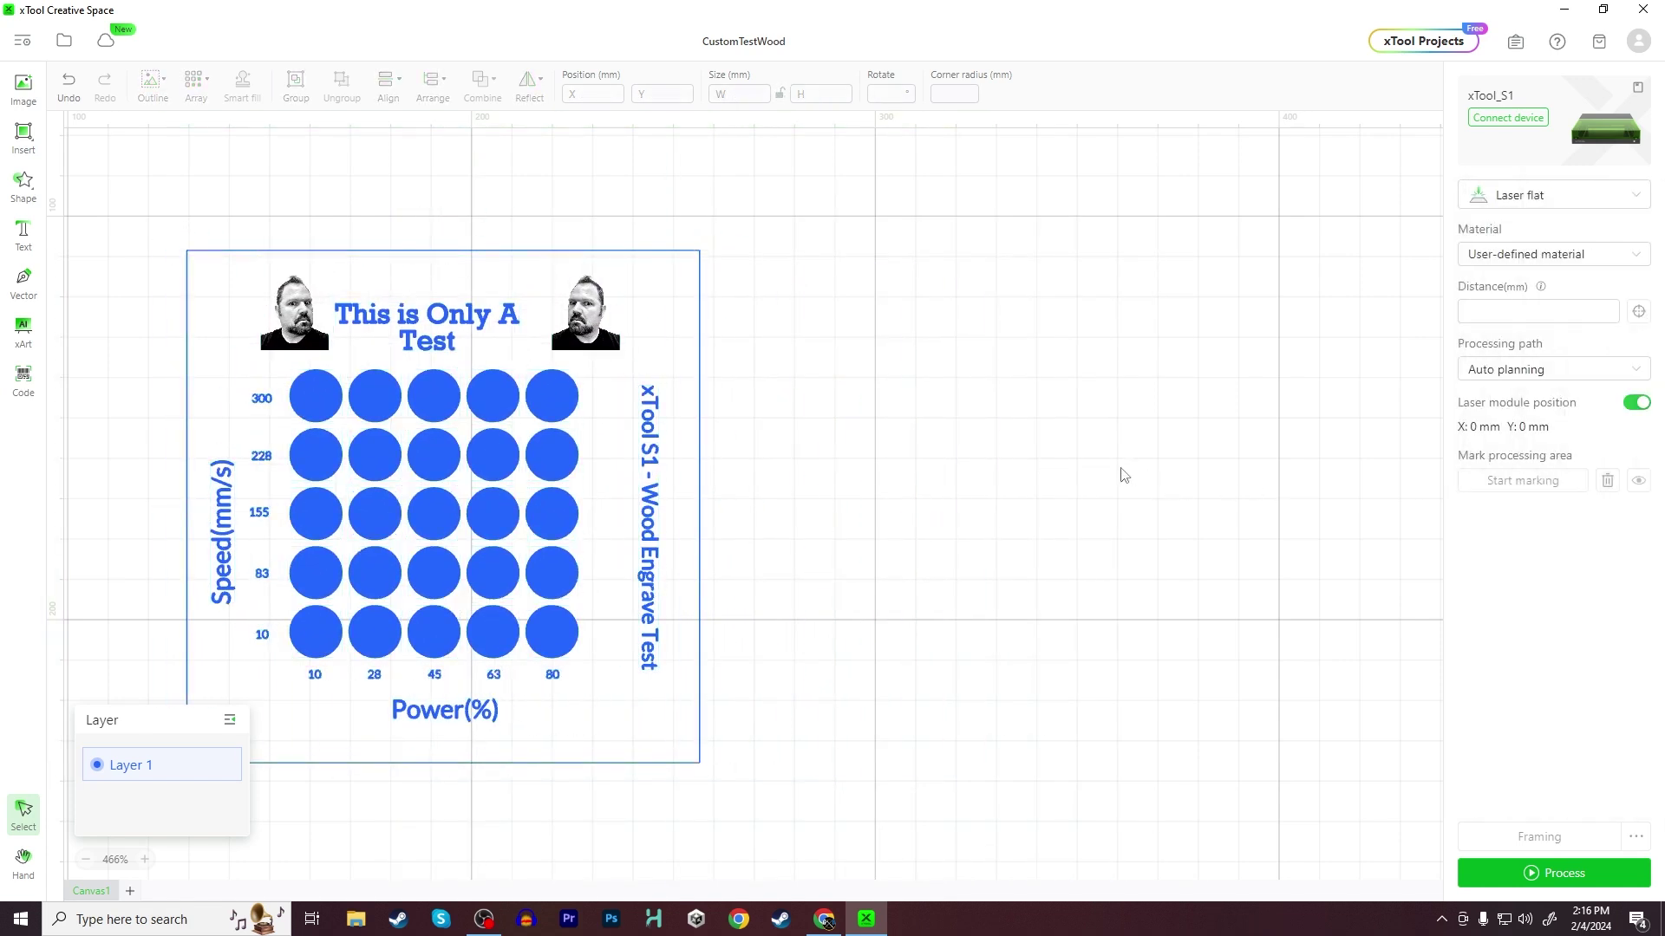
# Add a 17.82 × 16.94 mm star right of the card, set to Engrave.
pyautogui.click(23, 185)
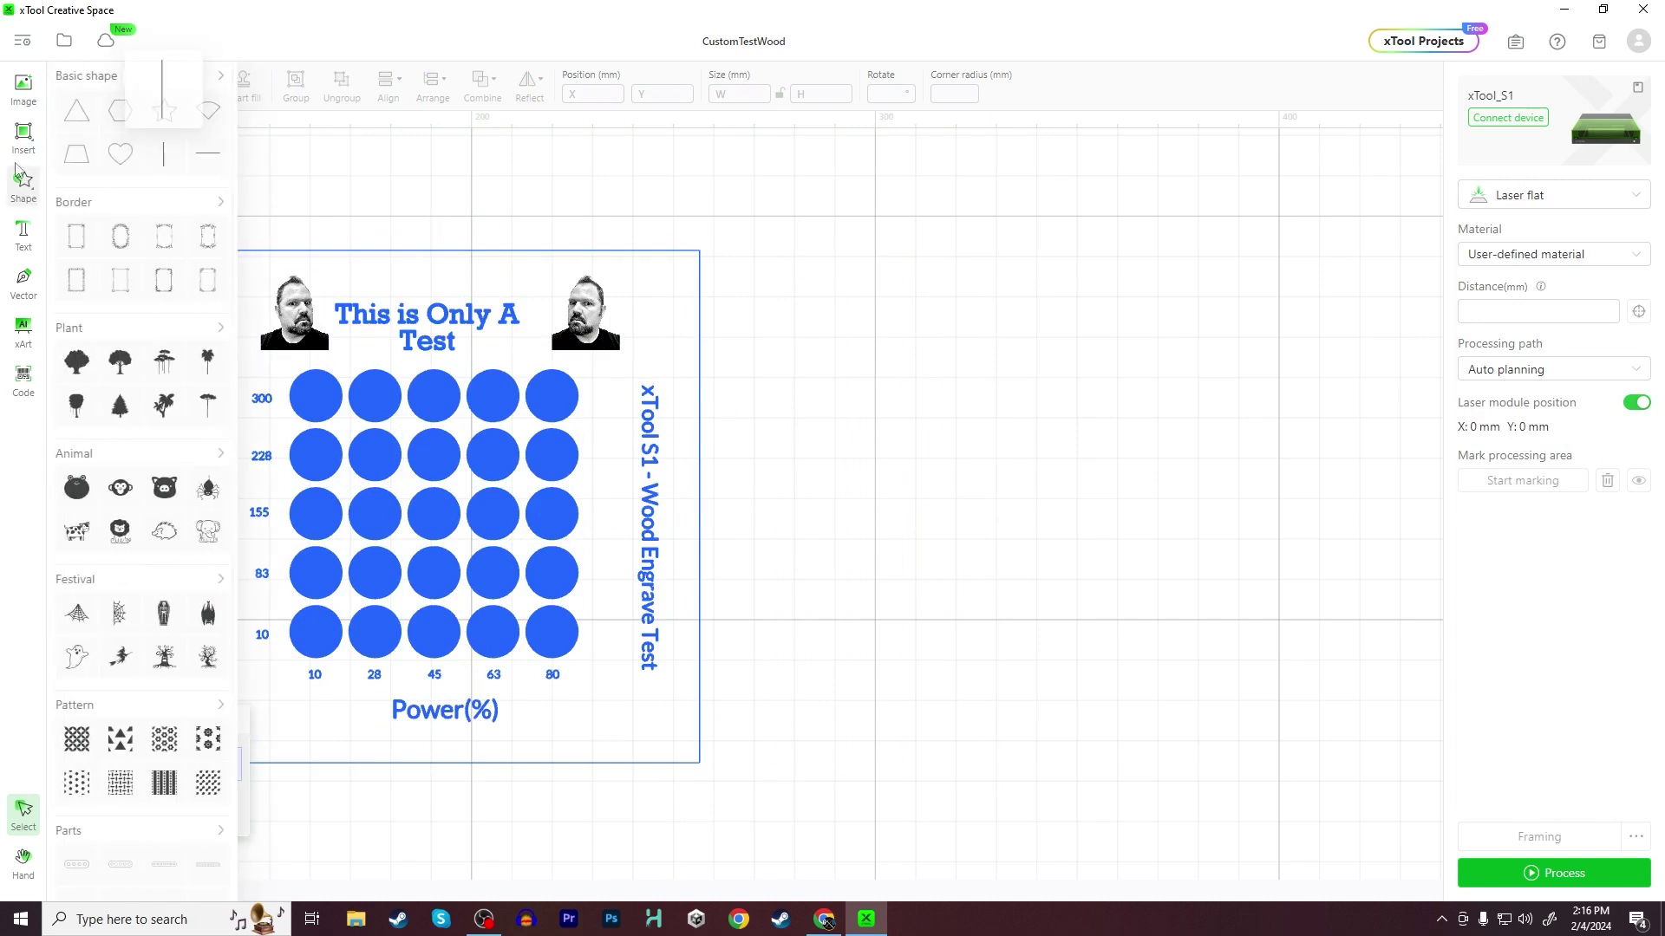
pyautogui.click(164, 113)
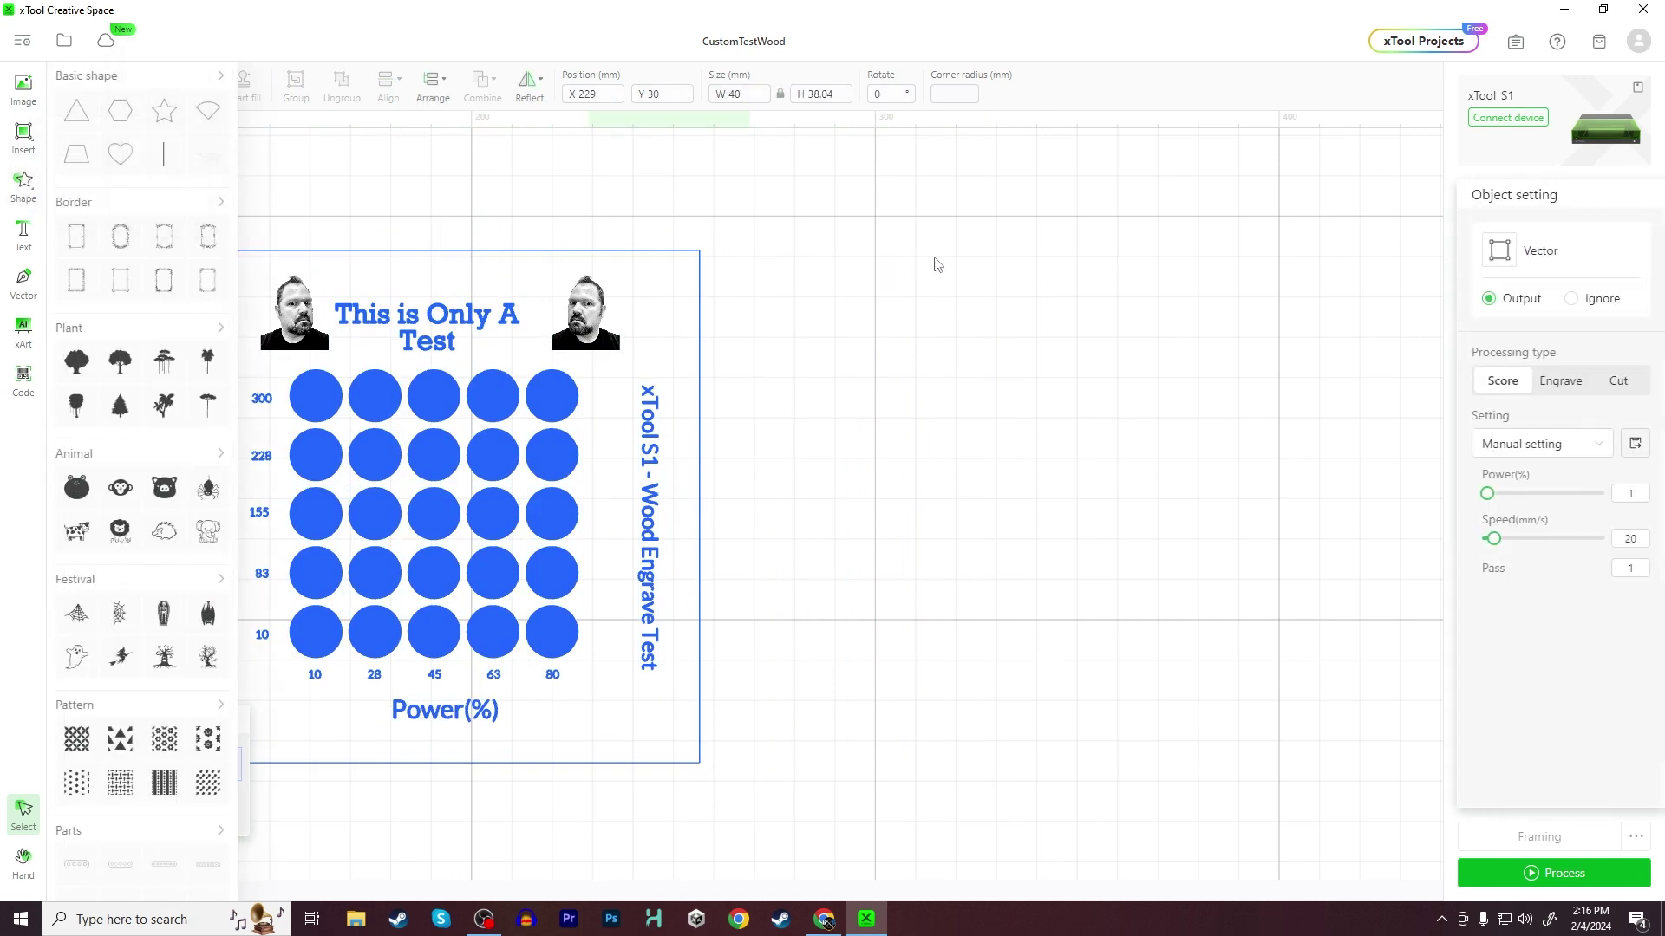
pyautogui.moveTo(687, 185); pyautogui.dragTo(947, 459)
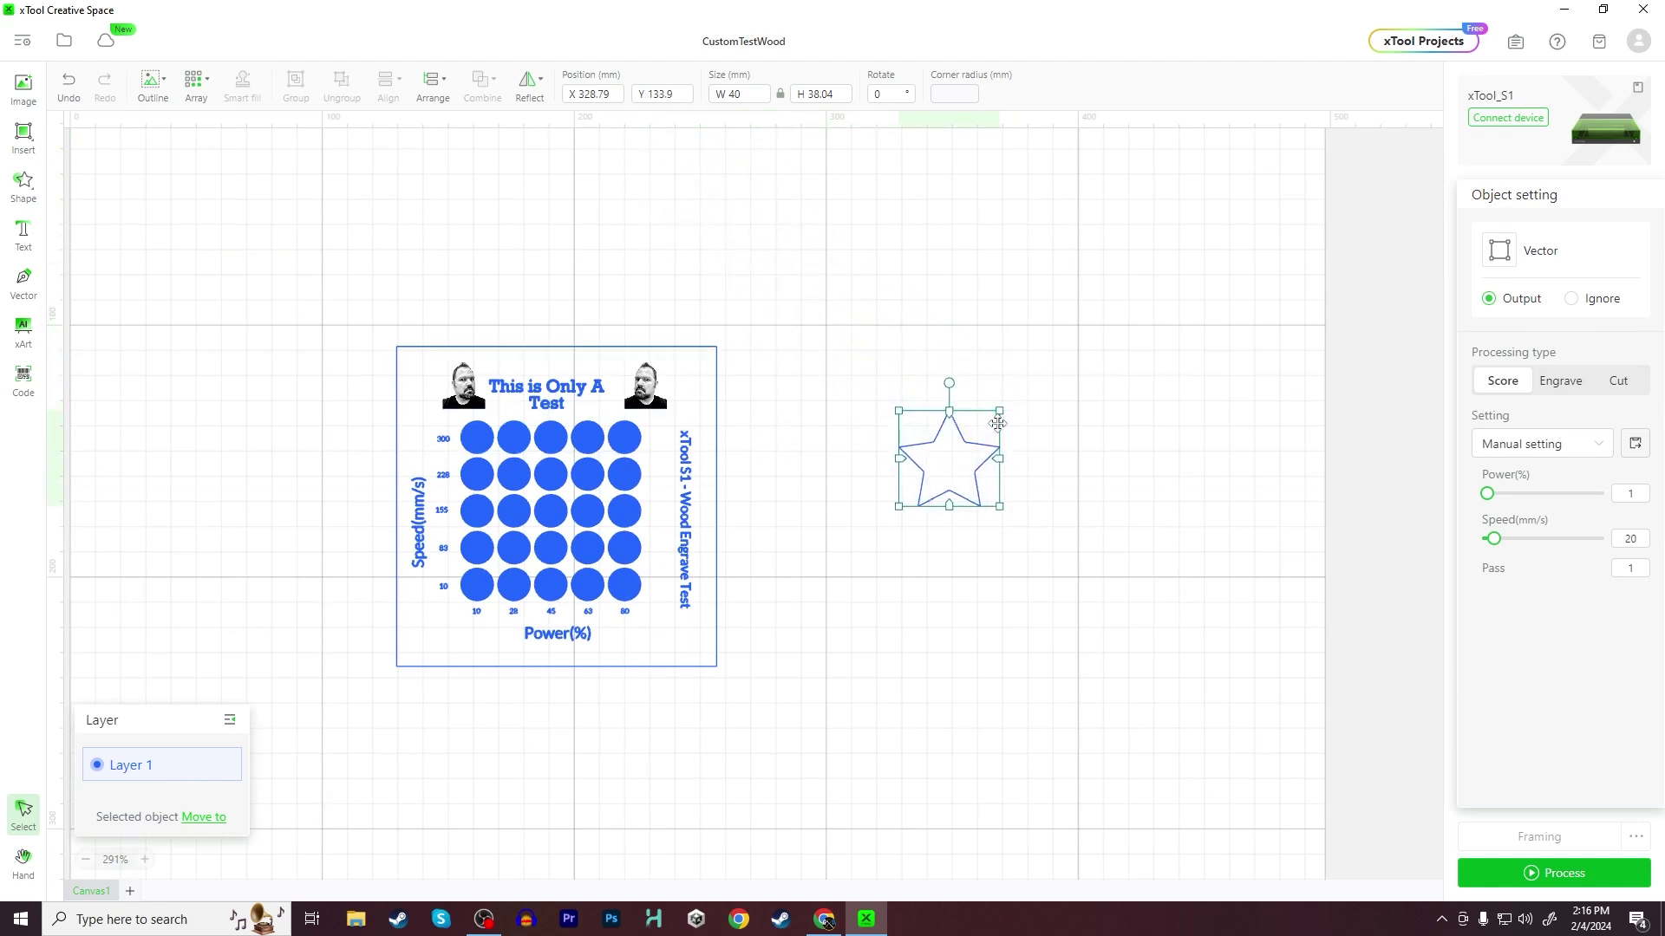
pyautogui.moveTo(999, 410); pyautogui.dragTo(932, 464)
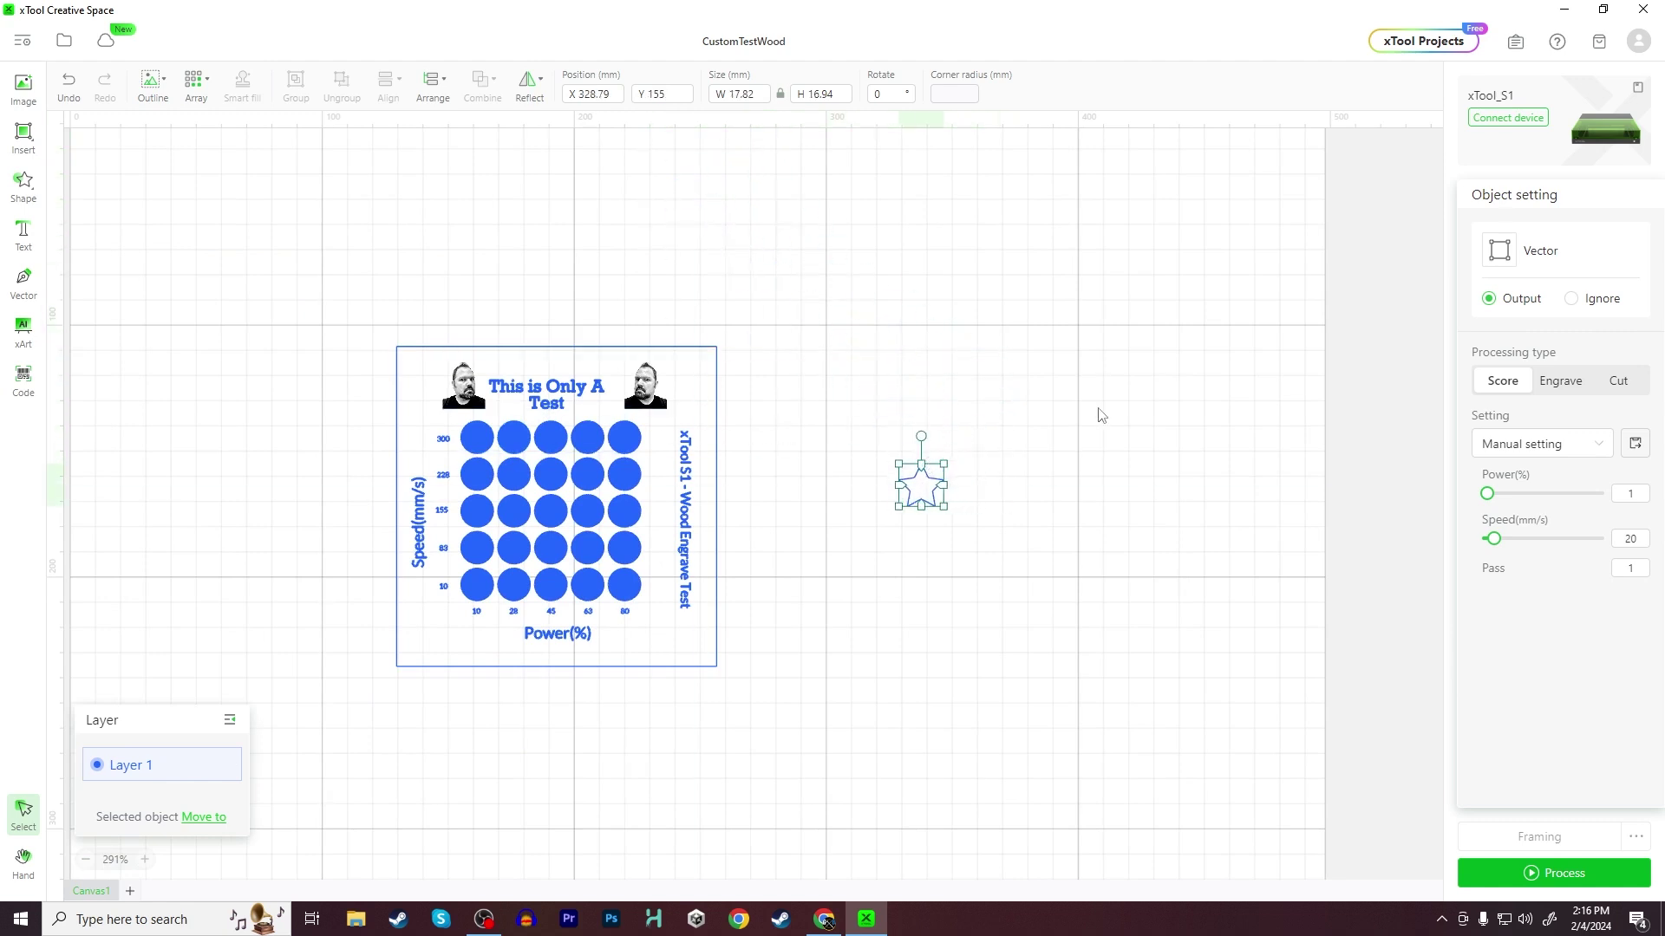
pyautogui.click(1560, 383)
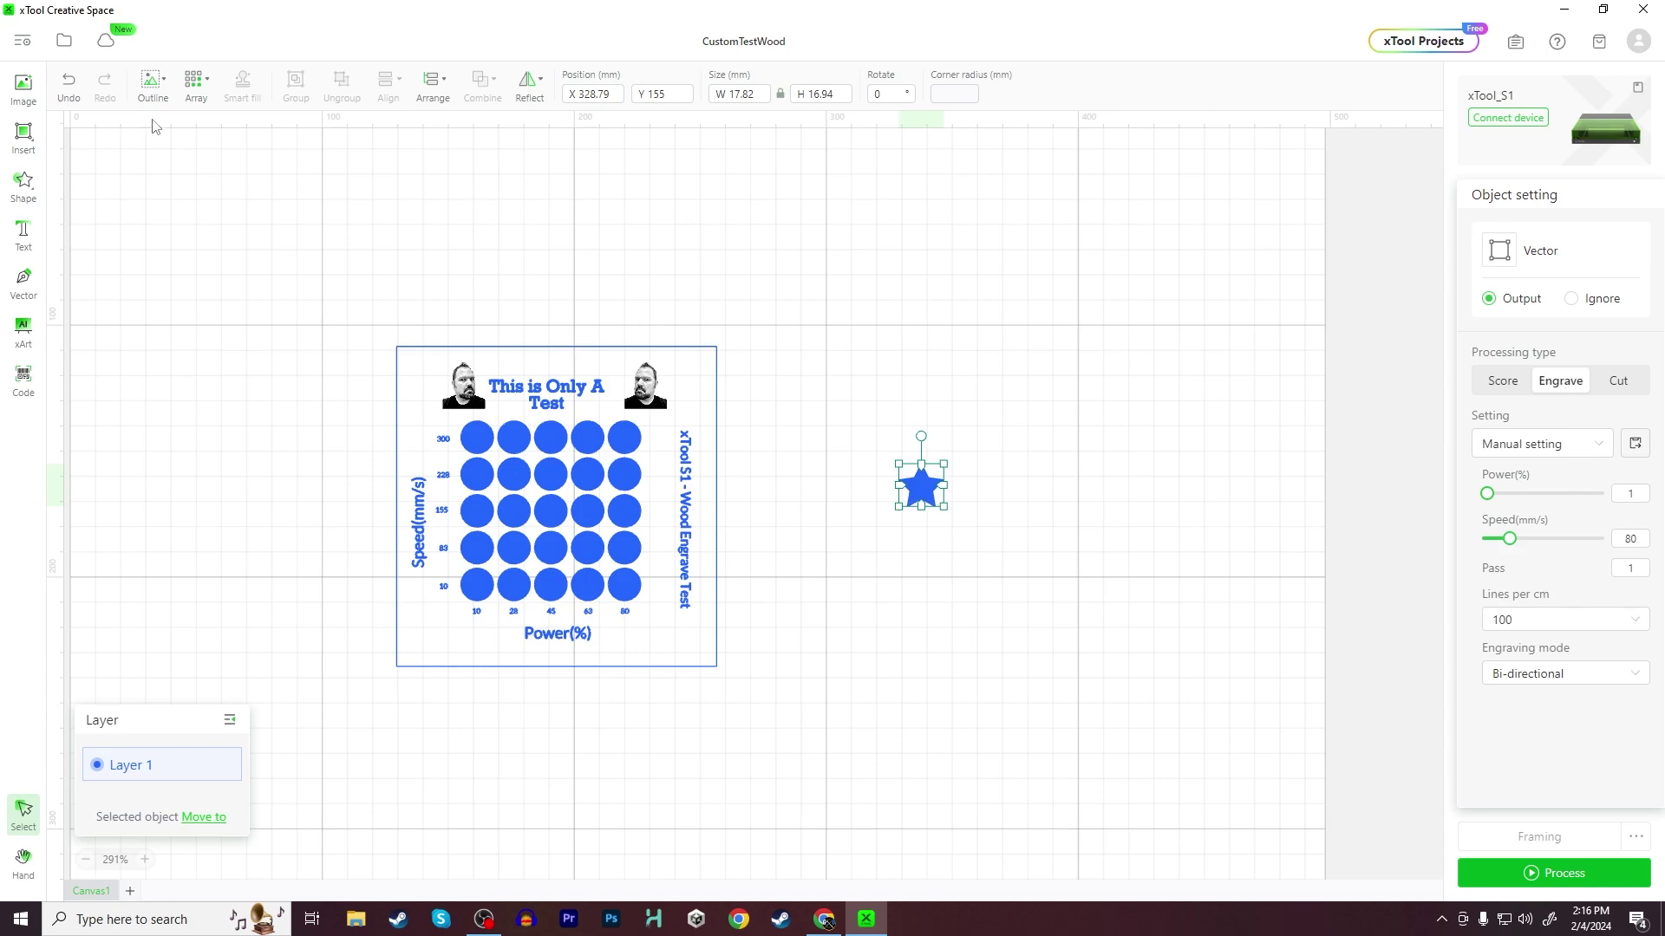
pyautogui.click(194, 84)
# Create a 5×5 star material test array (10–100% power, 10–400 mm/s) beside the circle card.
pyautogui.click(257, 189)
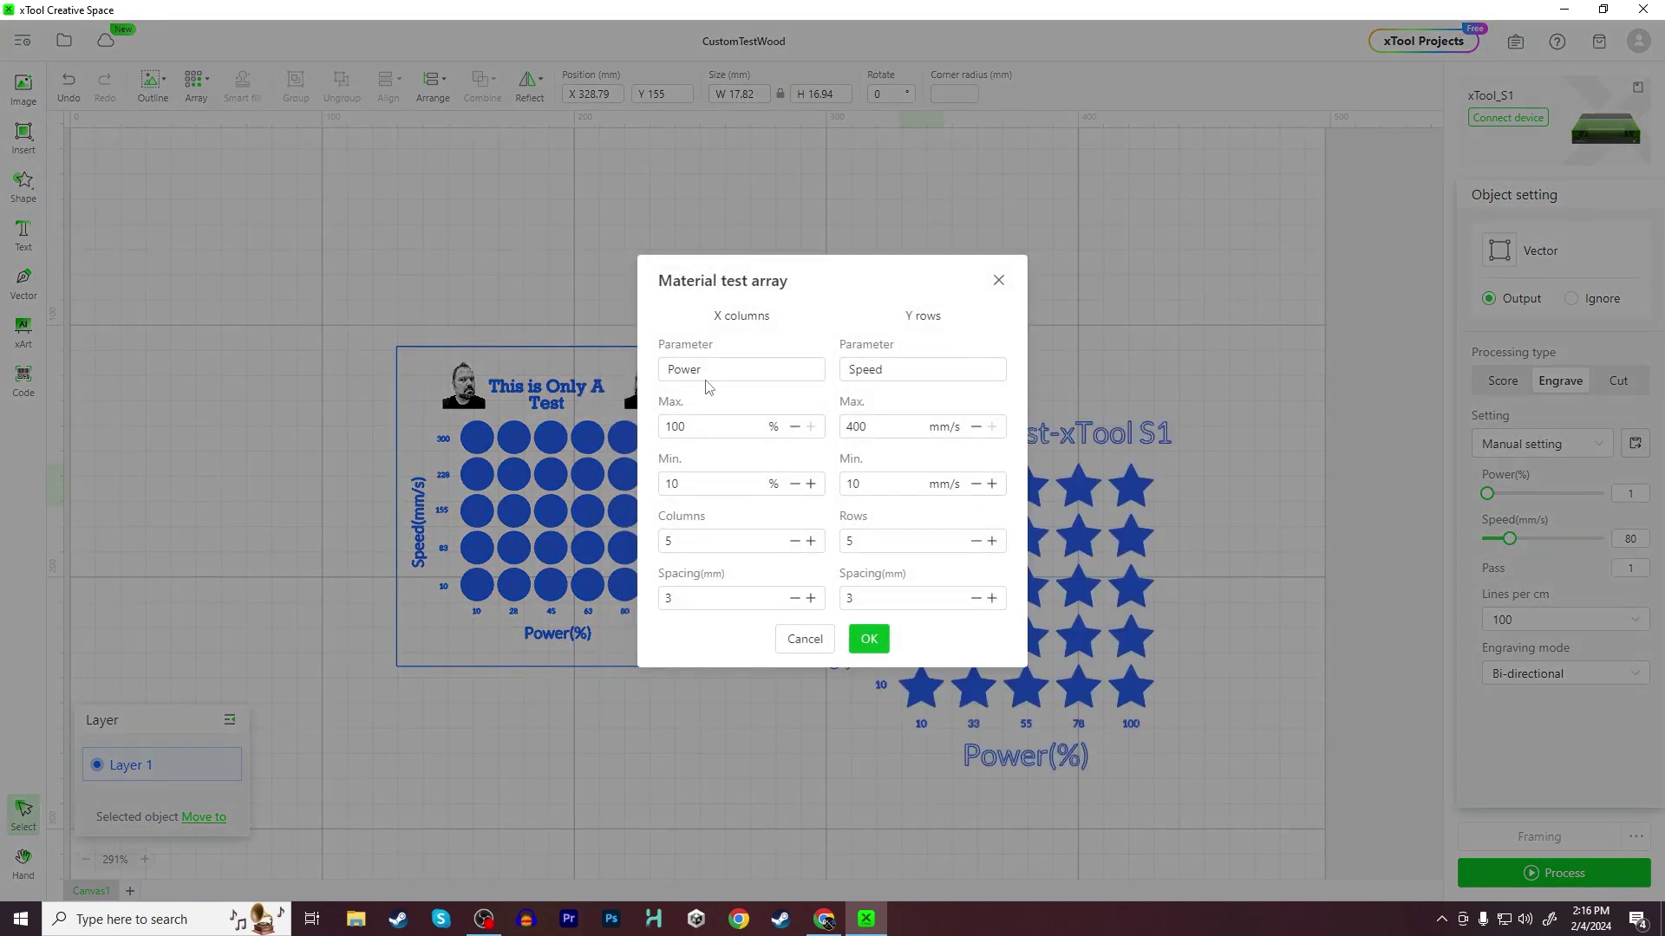
pyautogui.click(869, 639)
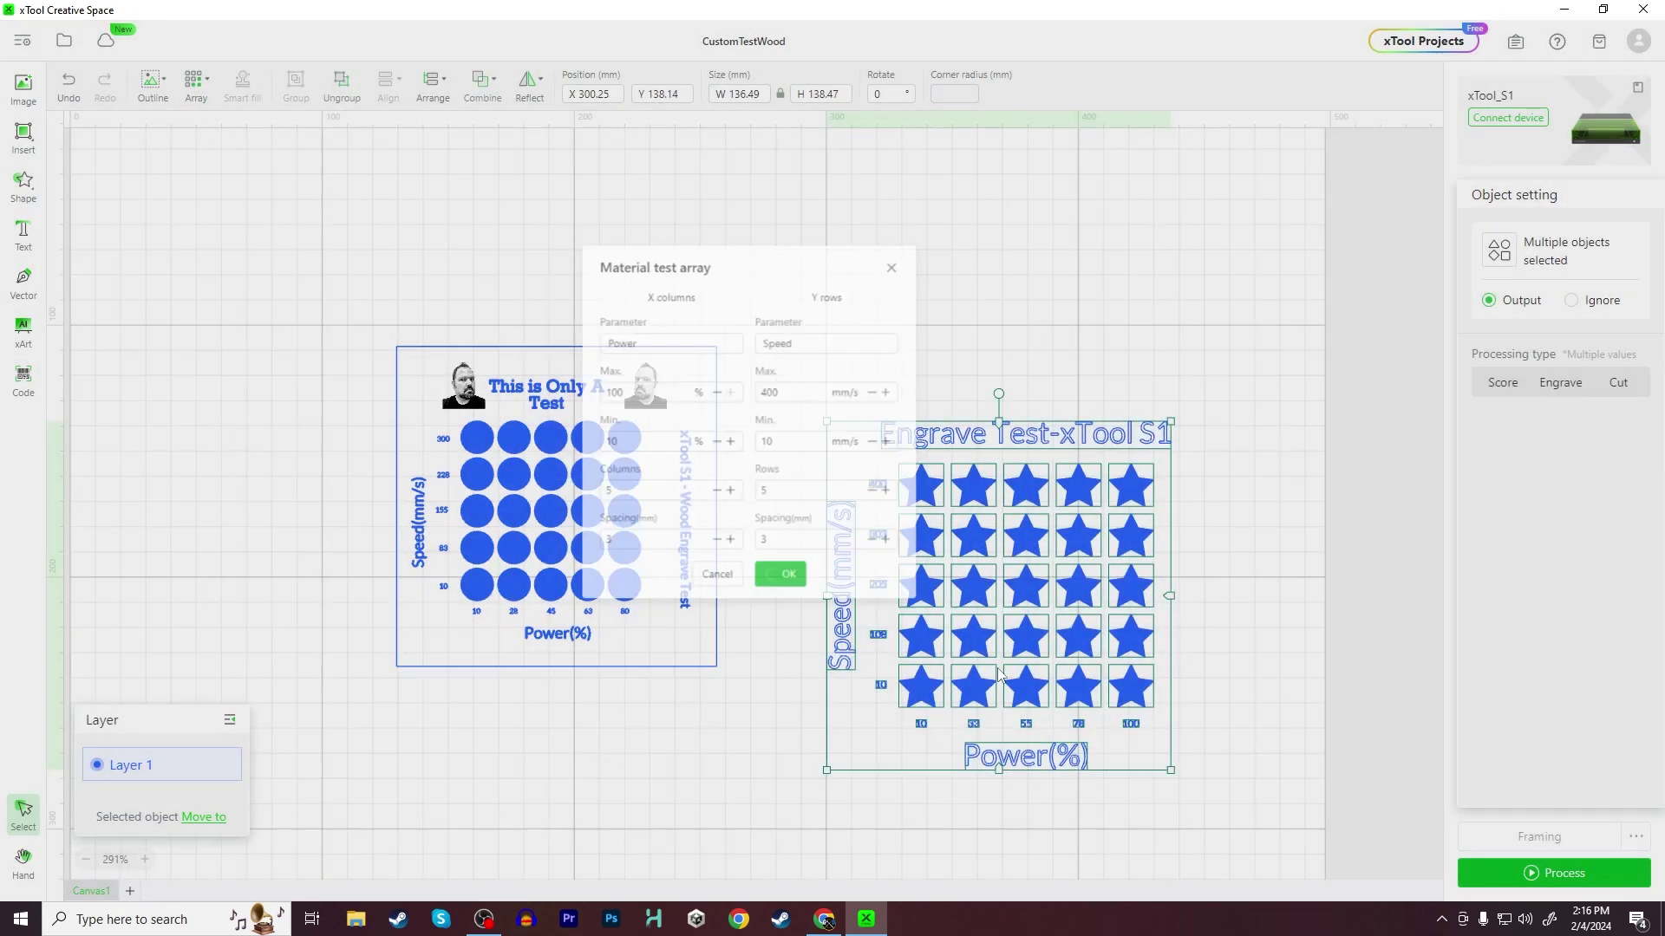
pyautogui.moveTo(988, 601); pyautogui.dragTo(928, 515)
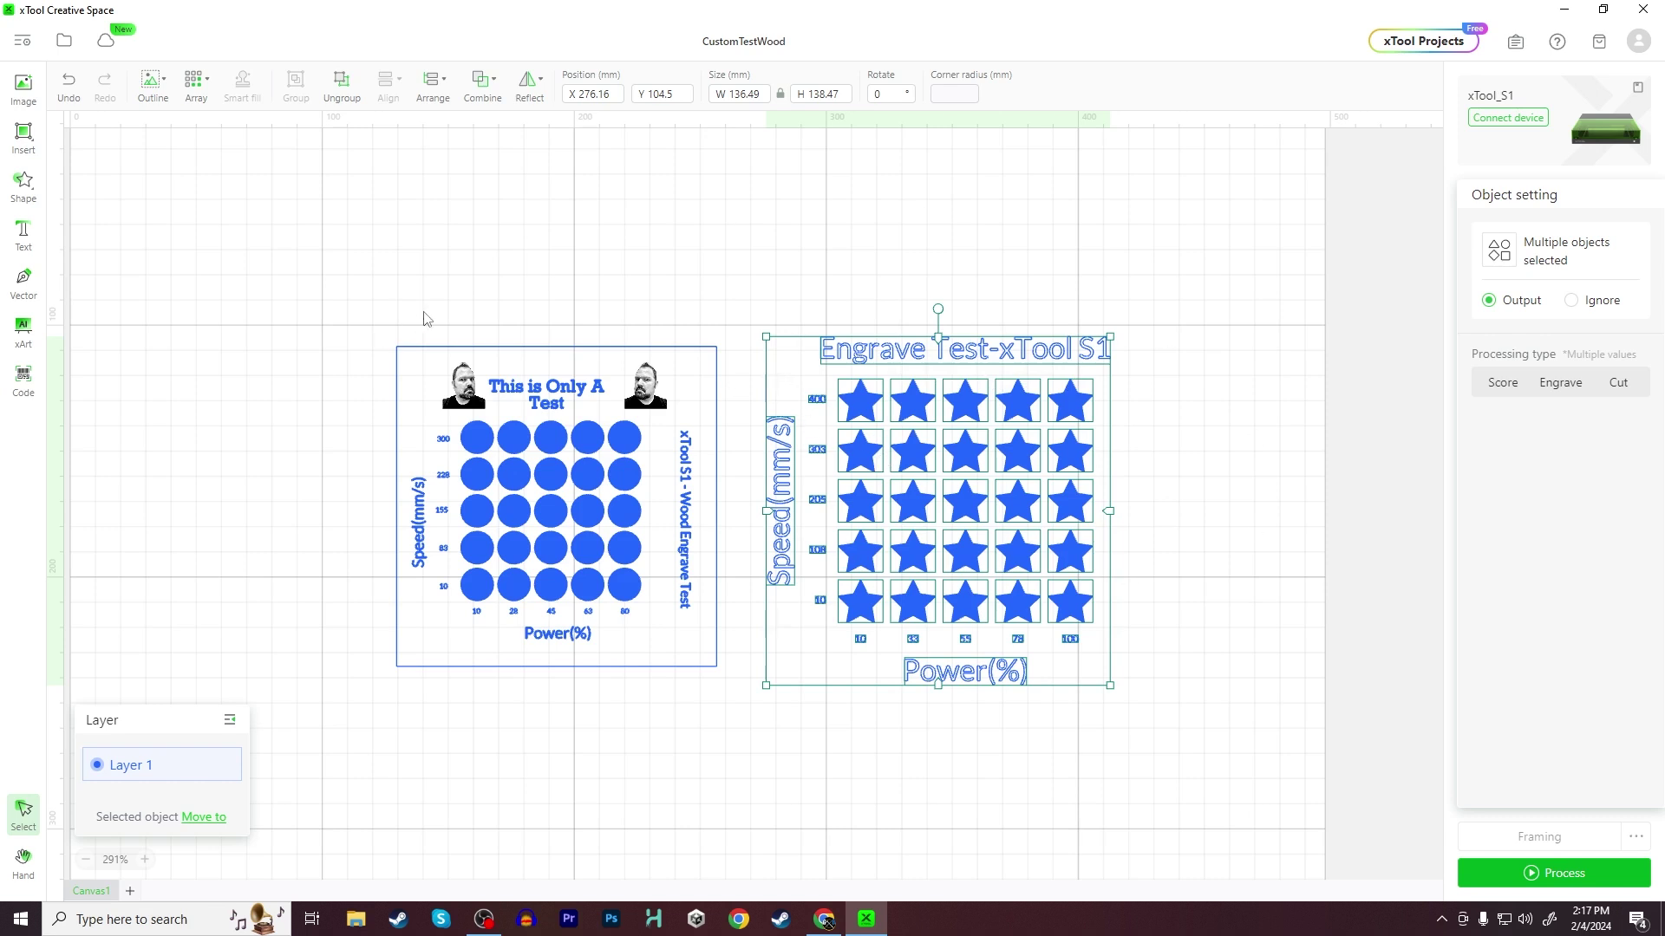
pyautogui.click(379, 263)
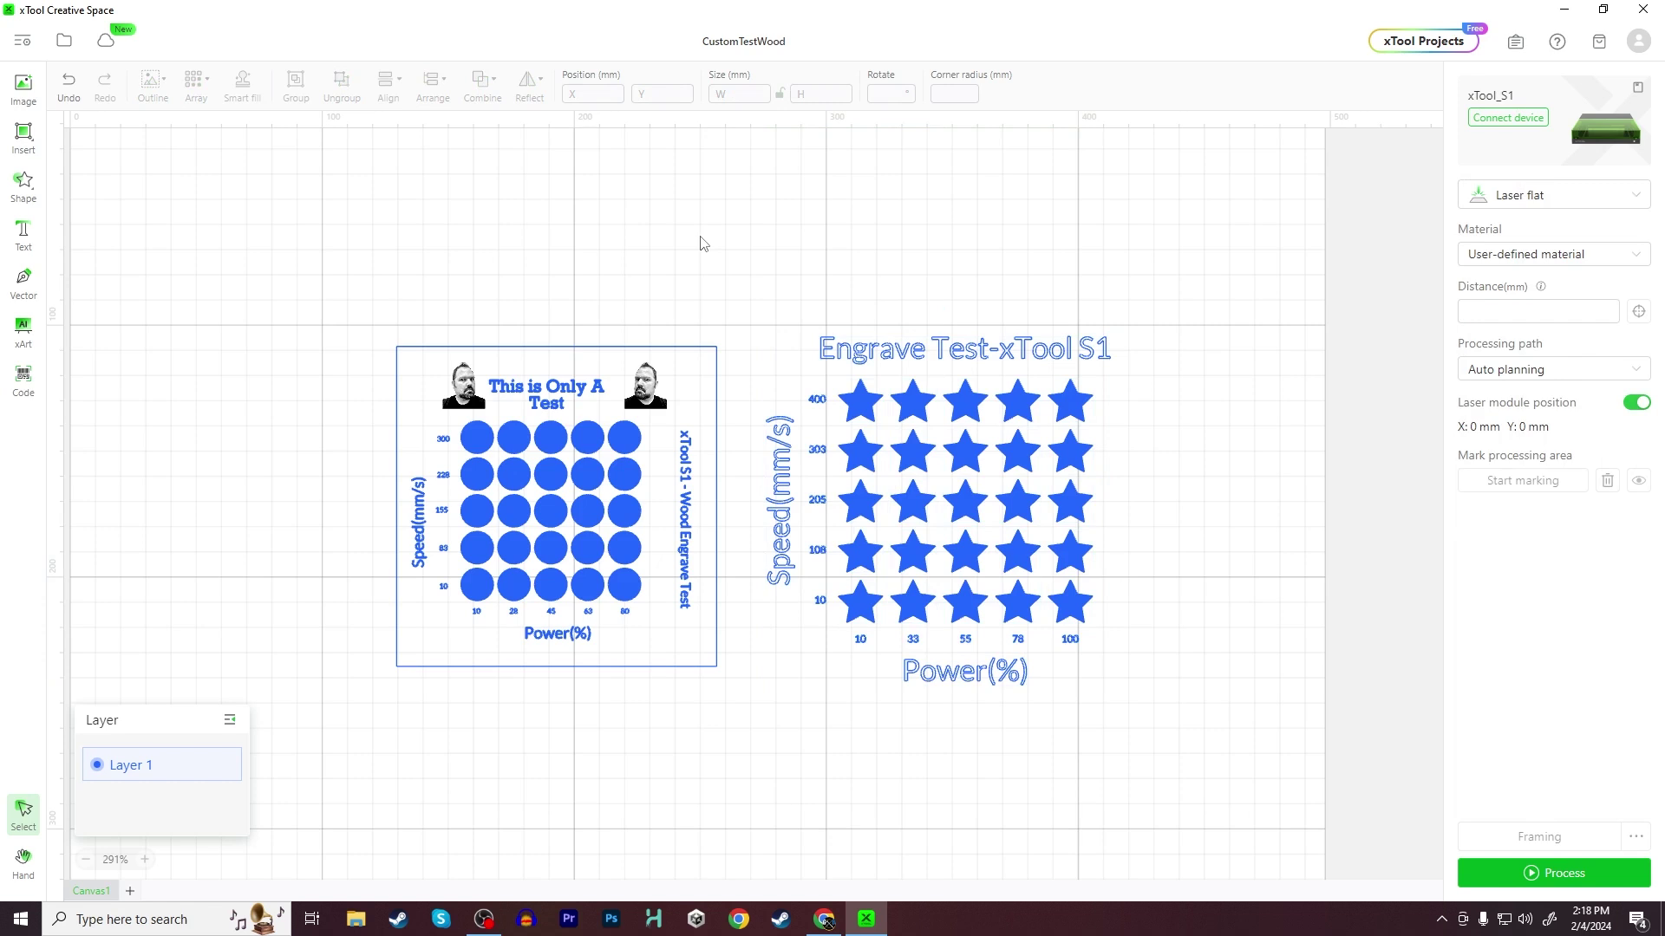
pyautogui.click(571, 479)
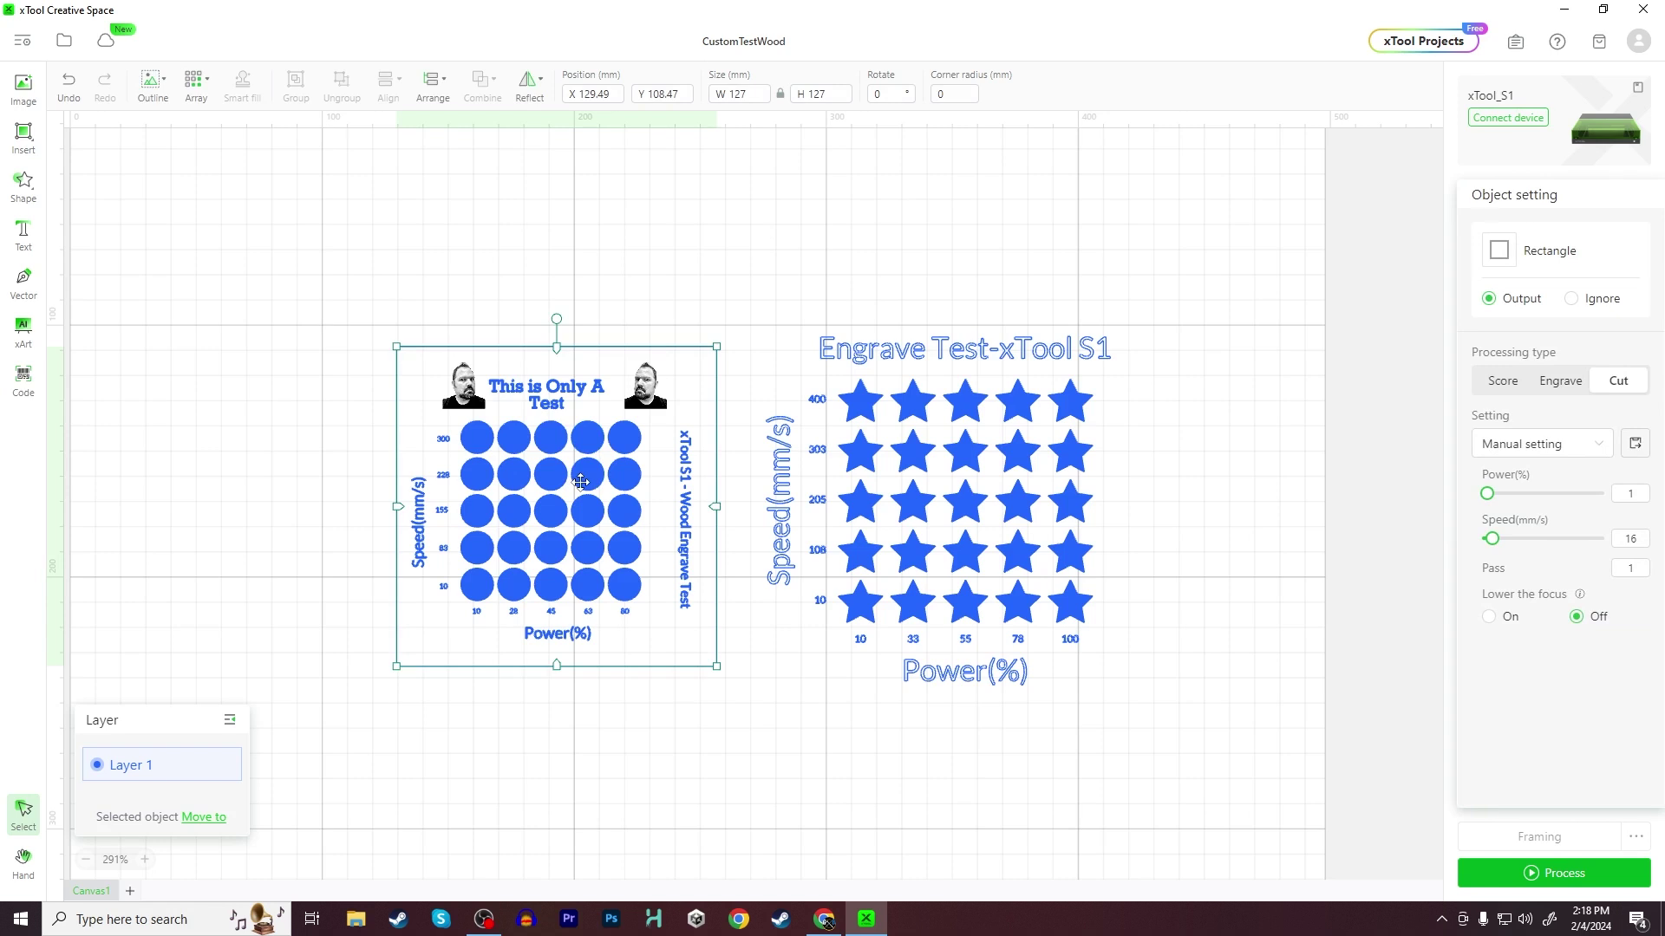
pyautogui.click(220, 468)
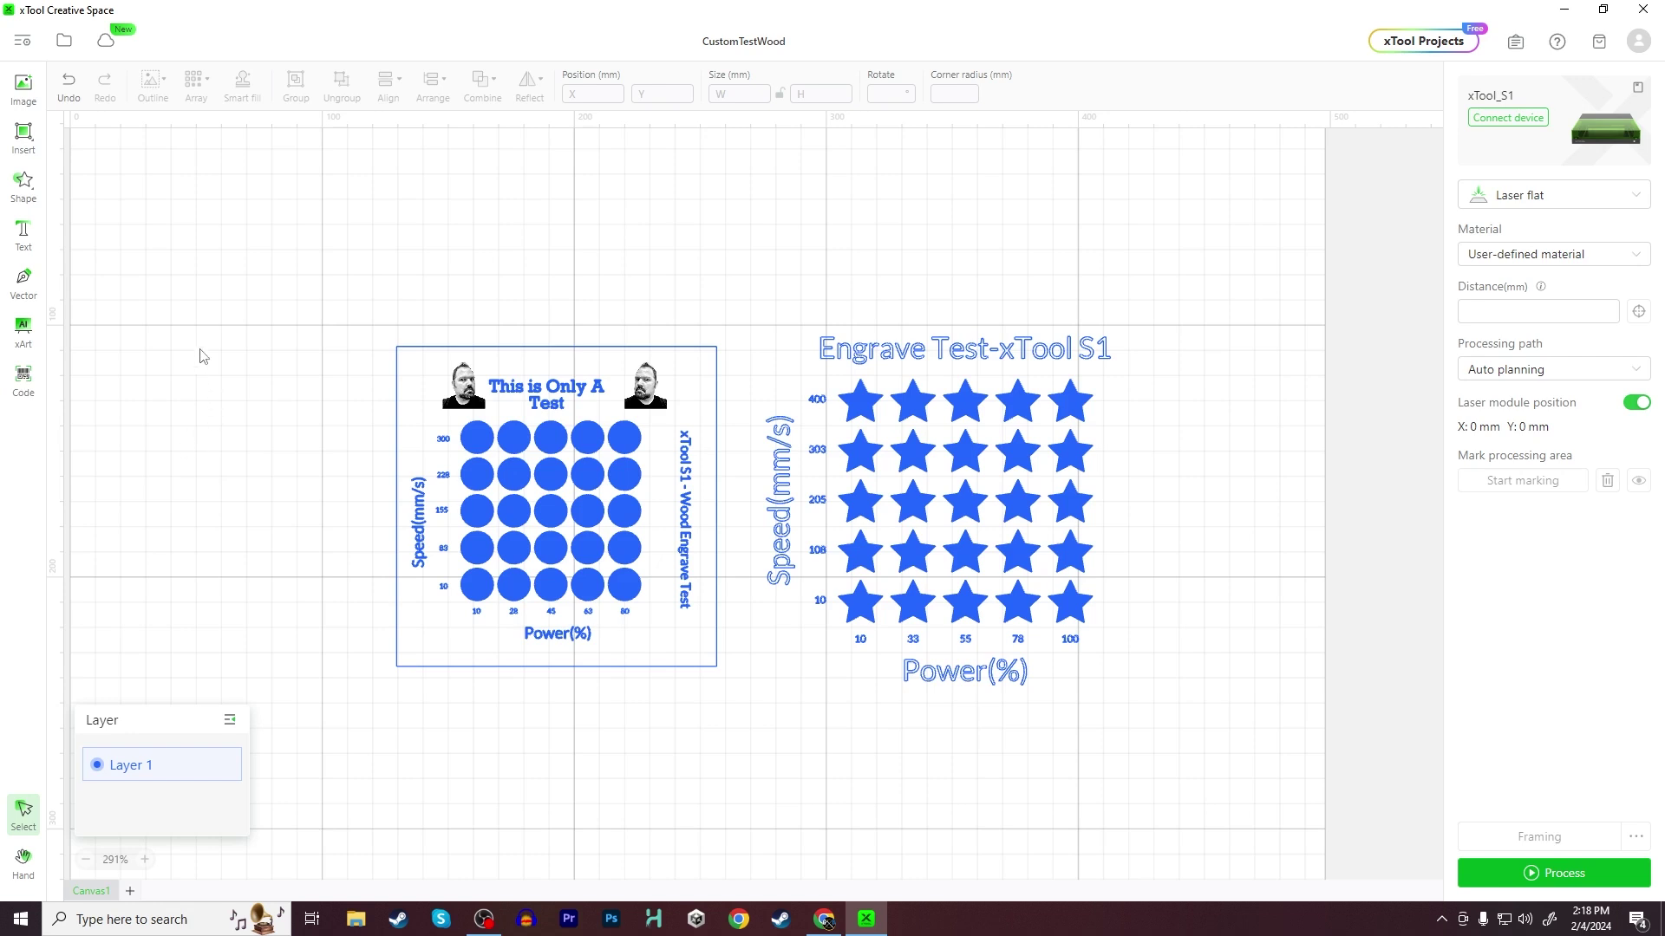
# Marquee-select every object in the circle test card.
pyautogui.moveTo(291, 286); pyautogui.dragTo(731, 747)
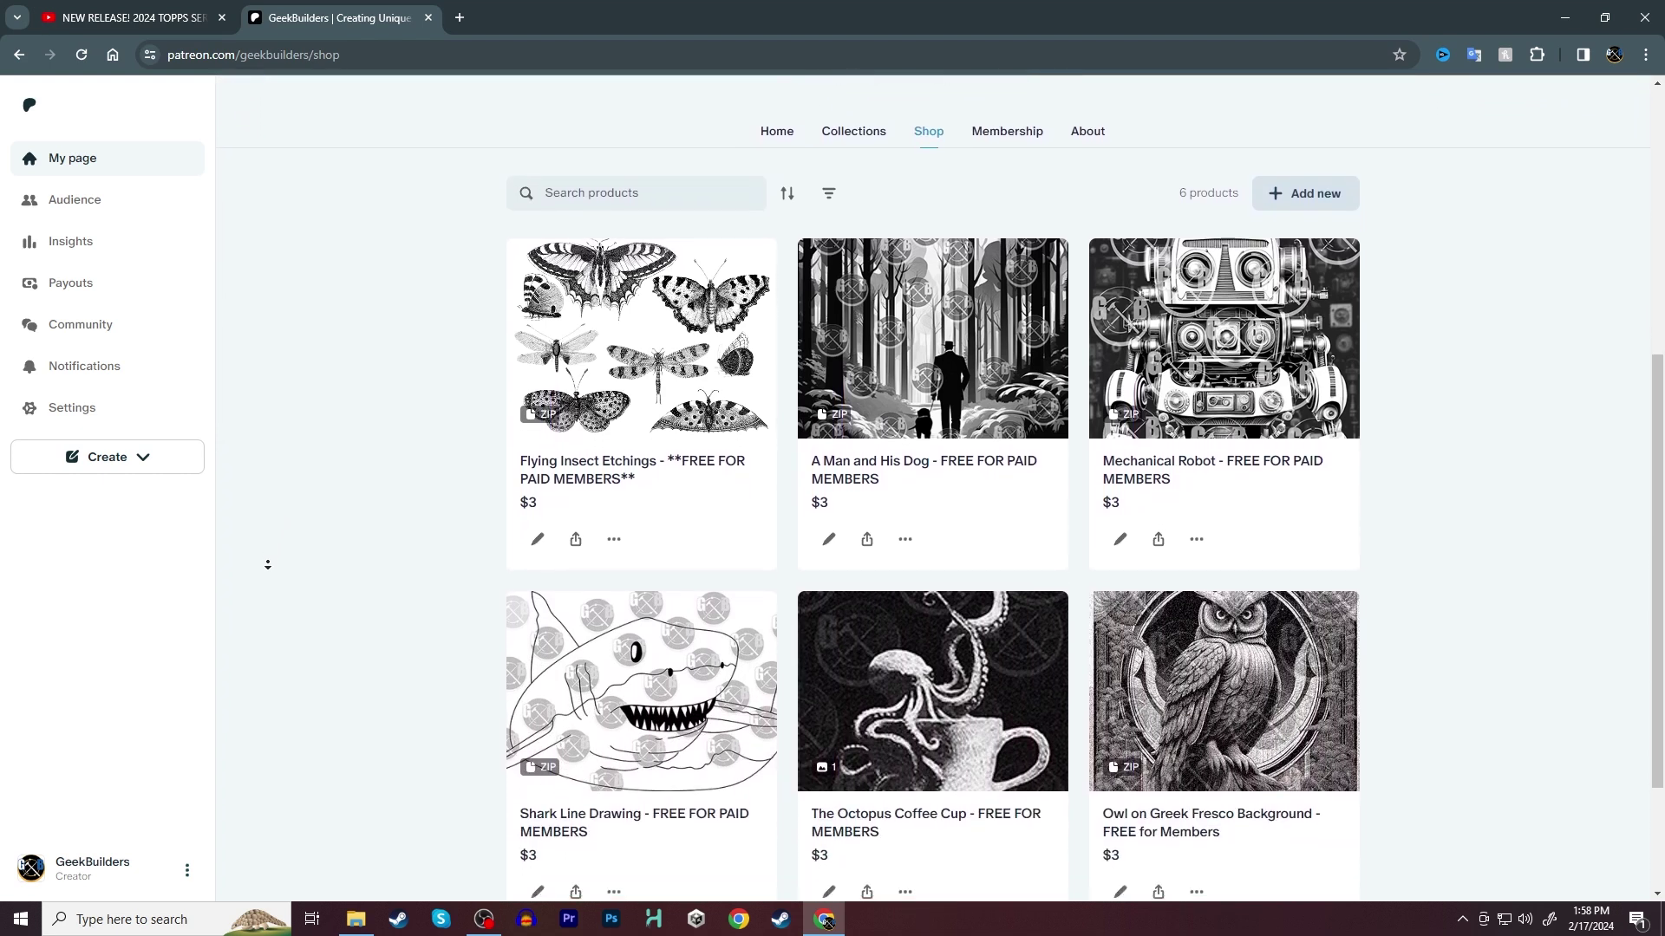
# Click on the Patreon shop page to bring the lower product row into view.
pyautogui.click(271, 568)
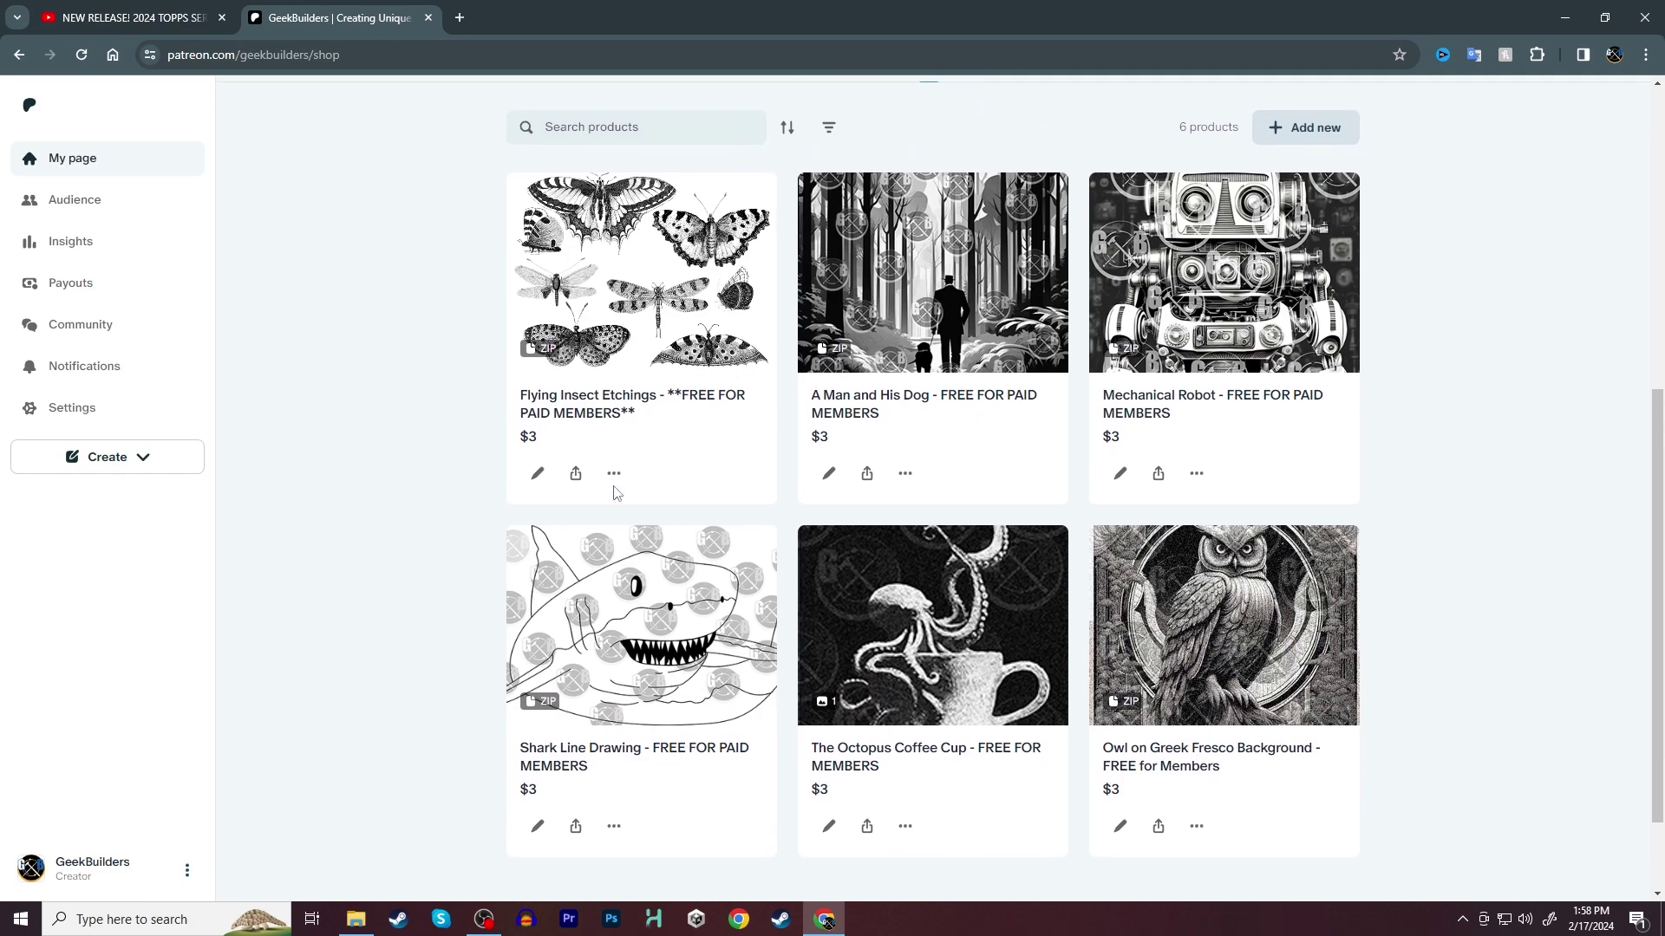